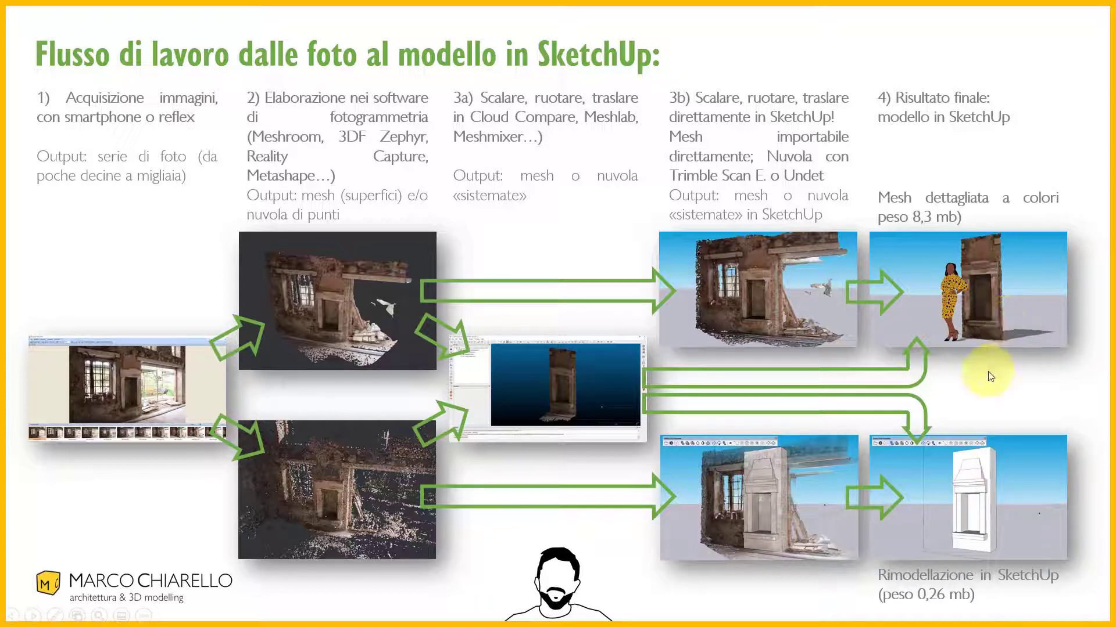
Step: Advance the slideshow to the '0) Scelta del soggetto' slide
{"action": "key", "text": "Right"}
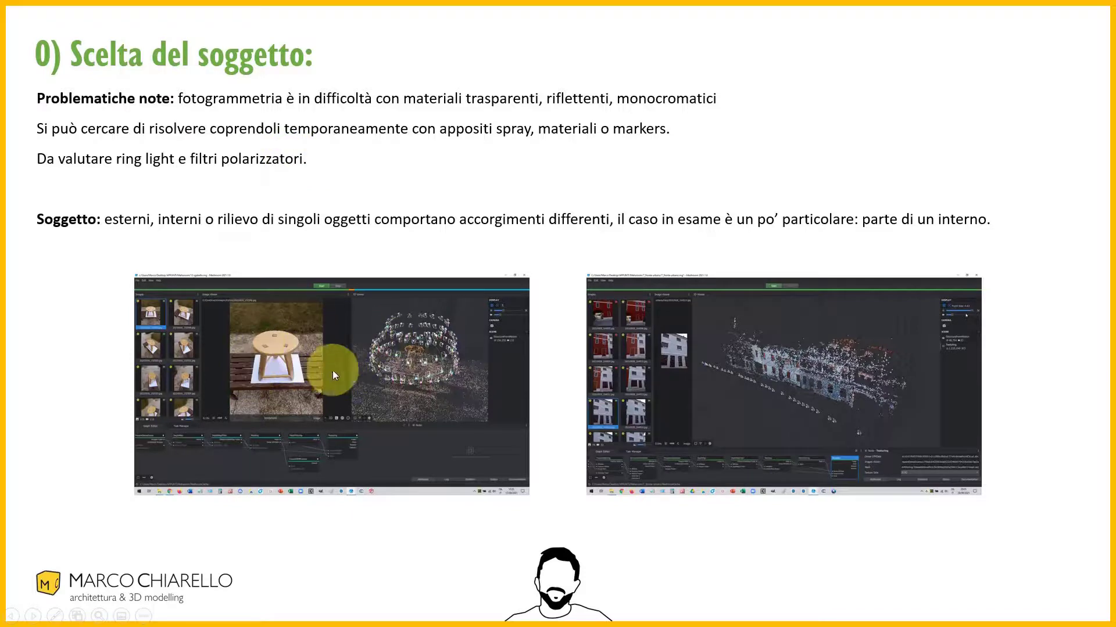
Step: Move past the 'caminetto antico' slide to '1) Principi di acquisizione delle immagini'
{"action": "left_click", "coordinate": [398, 339]}
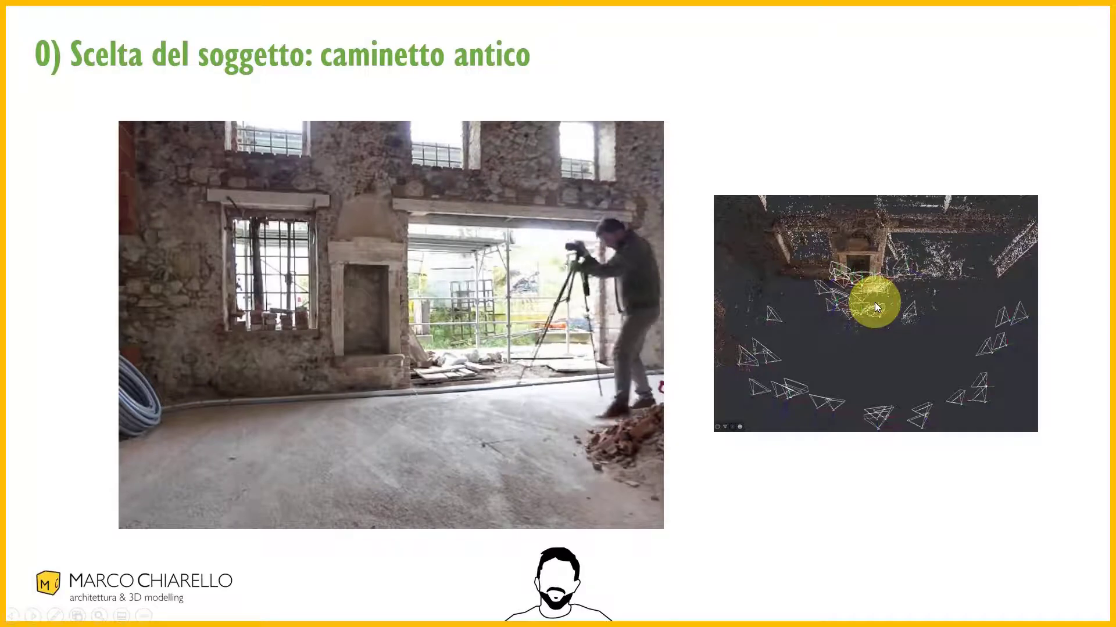
{"action": "left_click", "coordinate": [828, 437]}
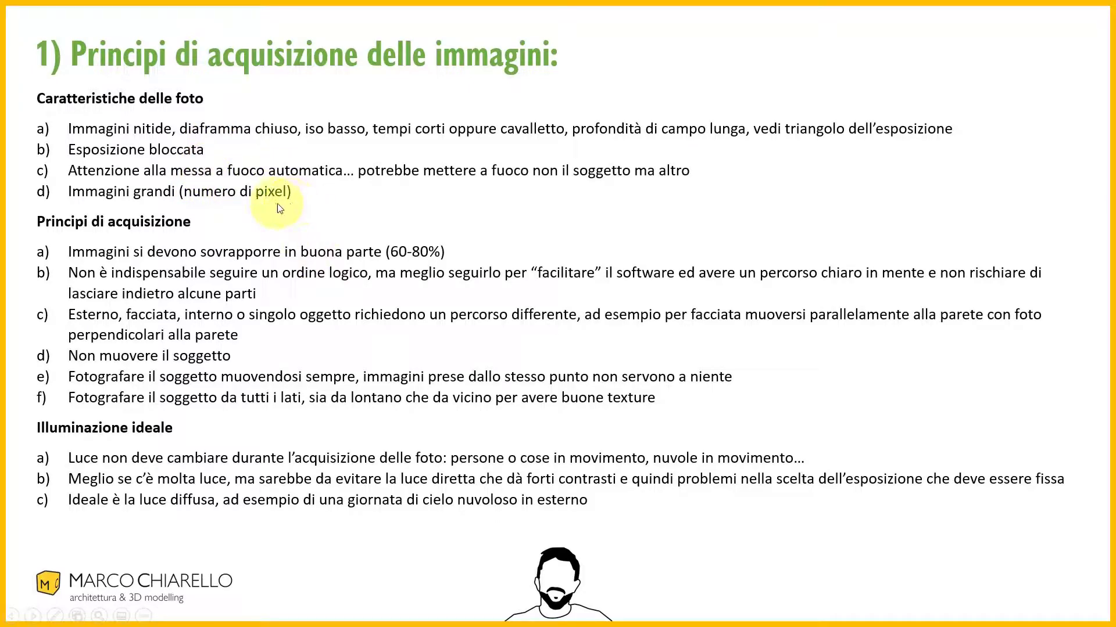
Step: Step forward, back, then forward again to settle on '2) Elaborazione in Meshroom:'
{"action": "left_click", "coordinate": [356, 287]}
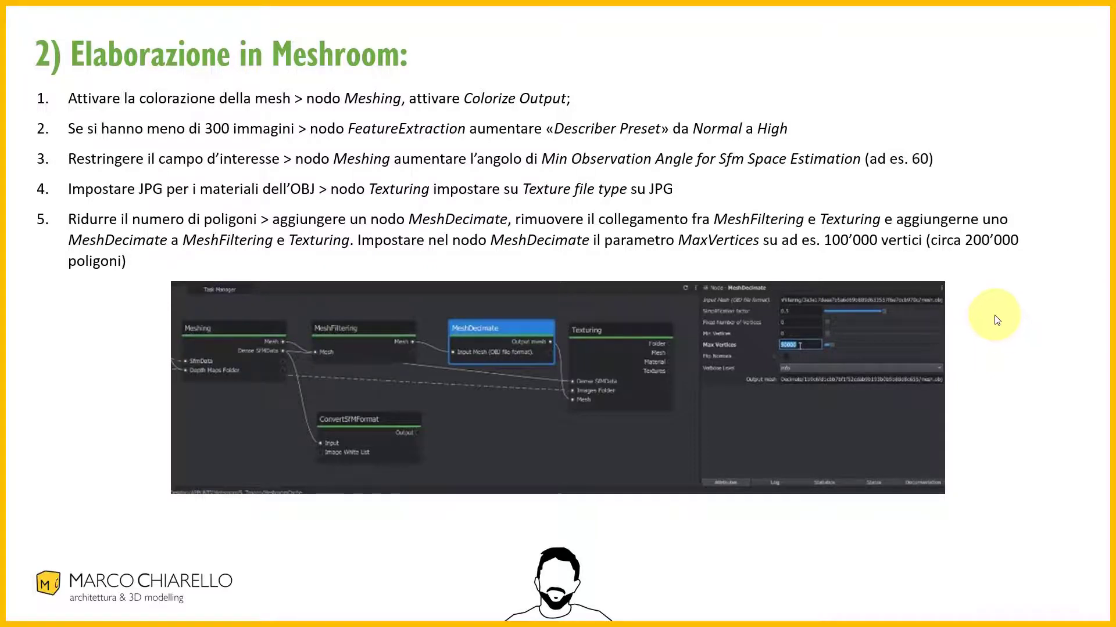
{"action": "key", "text": "Left"}
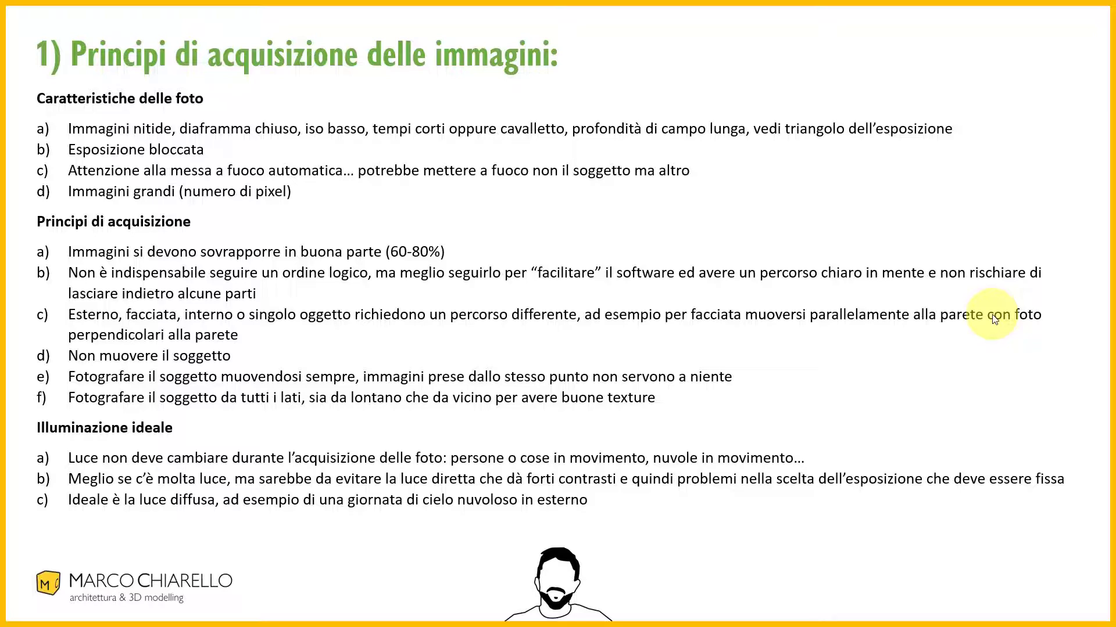
{"action": "left_click", "coordinate": [738, 357]}
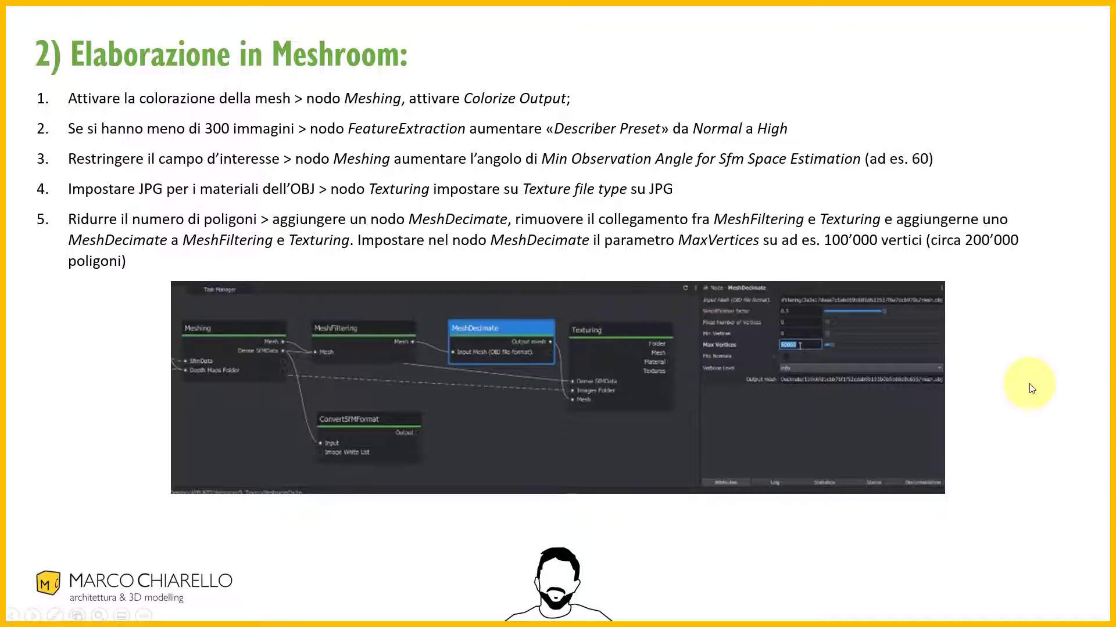
Step: End the slideshow and switch to the 'Comparazione pipeline Meshroom' spreadsheet in Chrome
{"action": "key", "text": "Escape"}
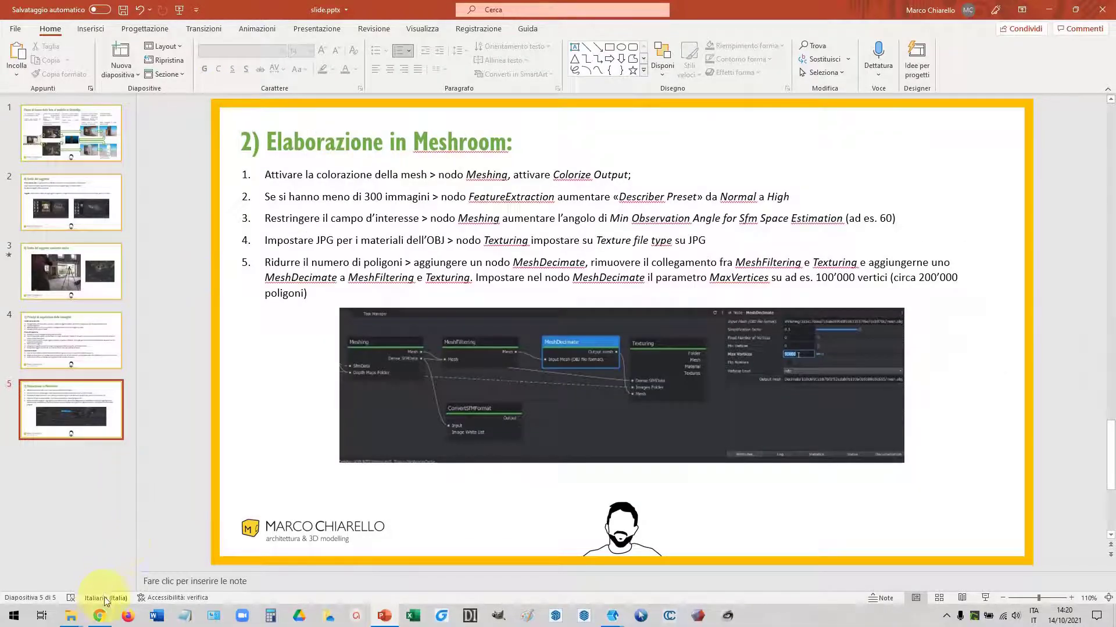
{"action": "left_click", "coordinate": [100, 616]}
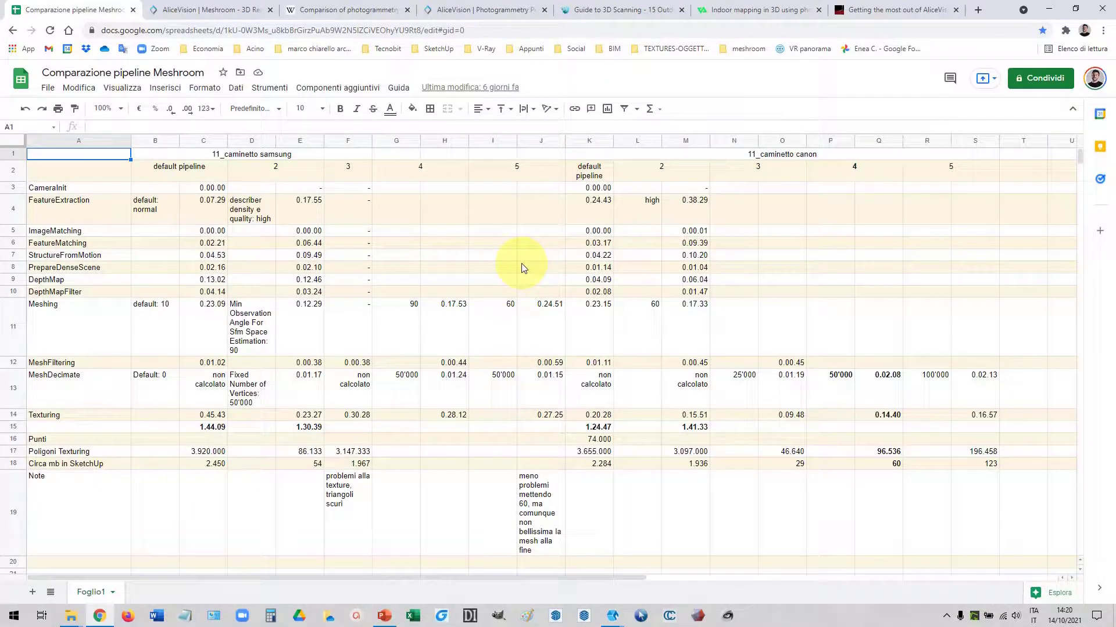
{"action": "scroll", "coordinate": [522, 268], "scroll_direction": "down", "scroll_amount": 1}
{"action": "scroll", "coordinate": [522, 268], "scroll_direction": "up", "scroll_amount": 1}
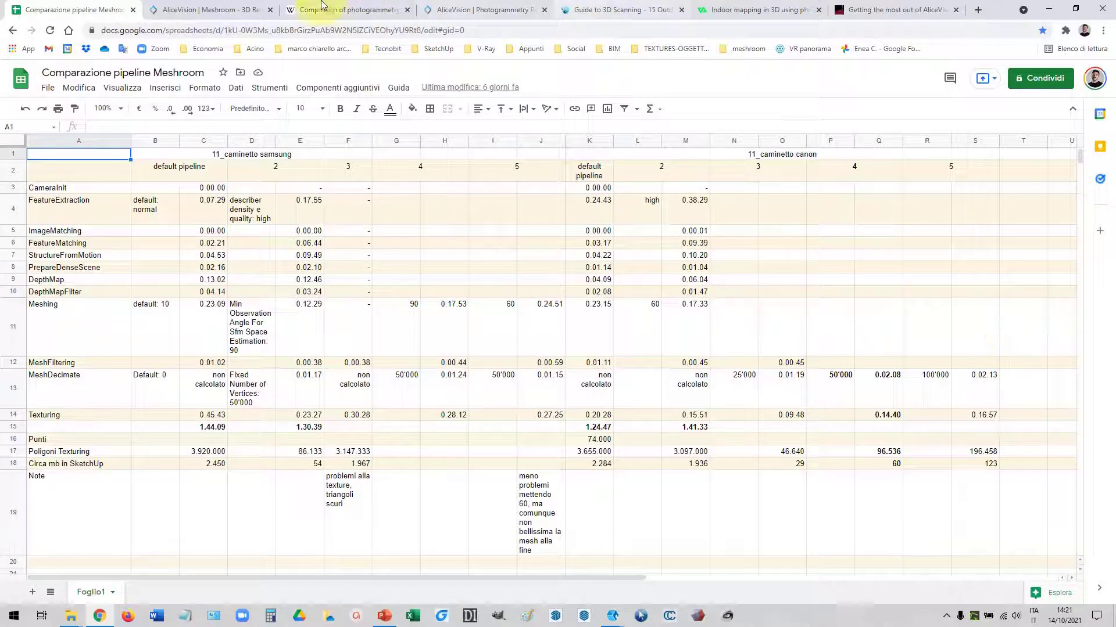
Step: Look over the AliceVision Meshroom page
{"action": "left_click", "coordinate": [211, 6]}
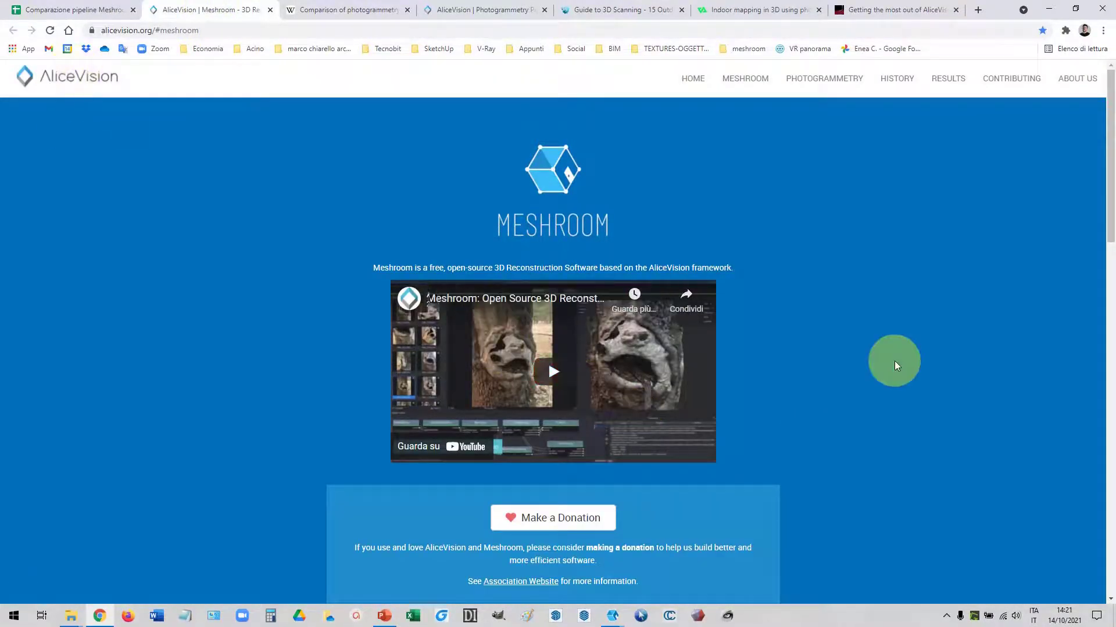
{"action": "scroll", "coordinate": [894, 361], "scroll_direction": "down", "scroll_amount": 5}
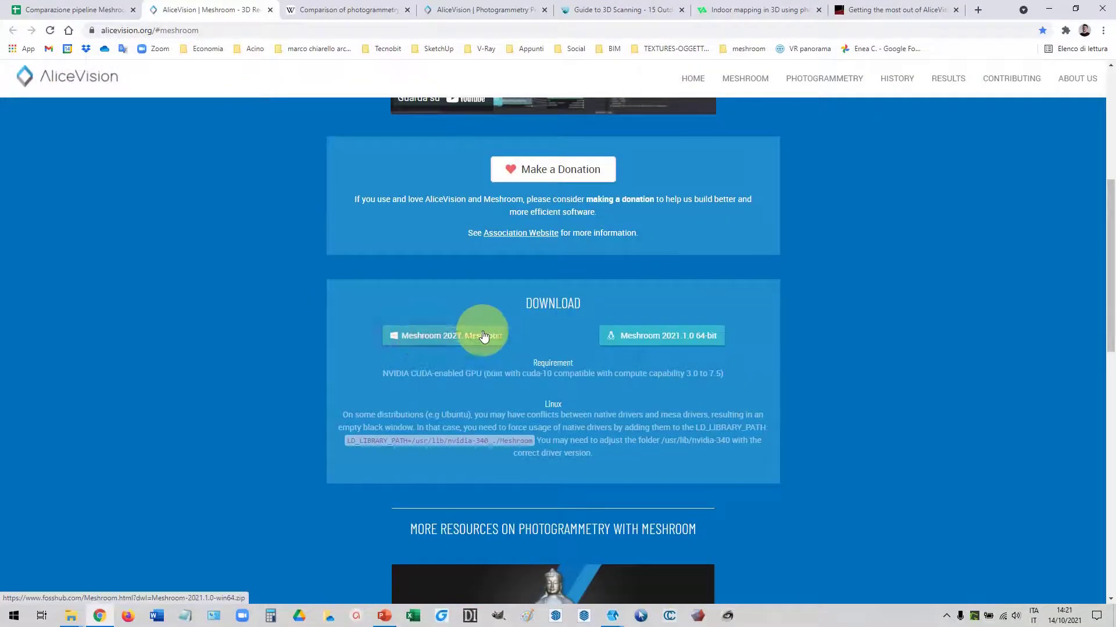
{"action": "scroll", "coordinate": [839, 333], "scroll_direction": "up", "scroll_amount": 5}
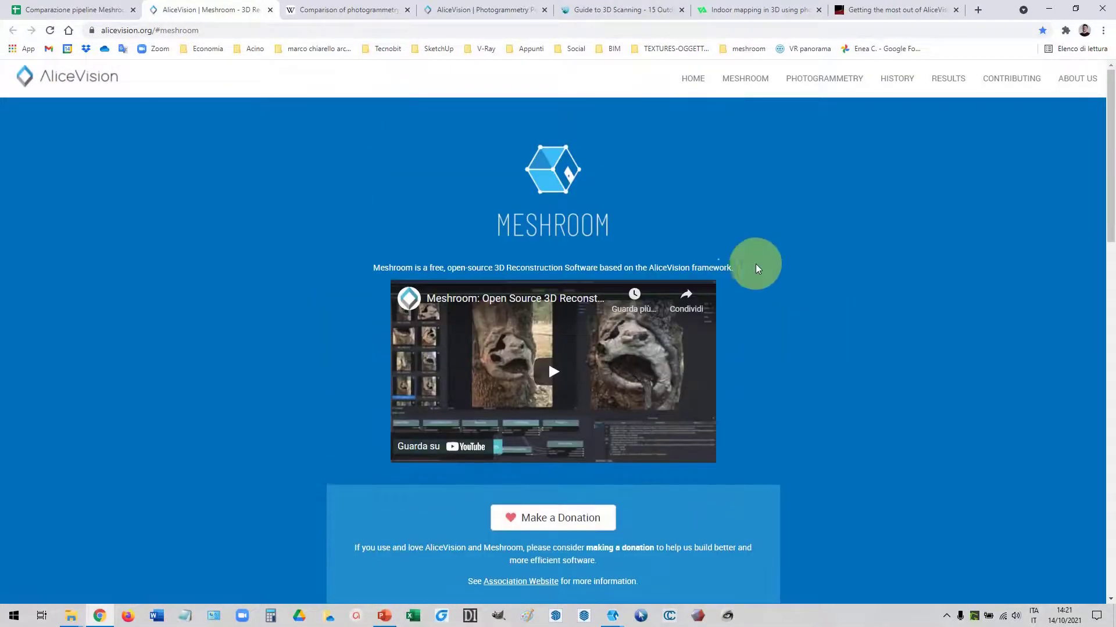
Step: Skim the Wikipedia photogrammetry software comparison, close it, and return to Meshroom
{"action": "left_click", "coordinate": [342, 9]}
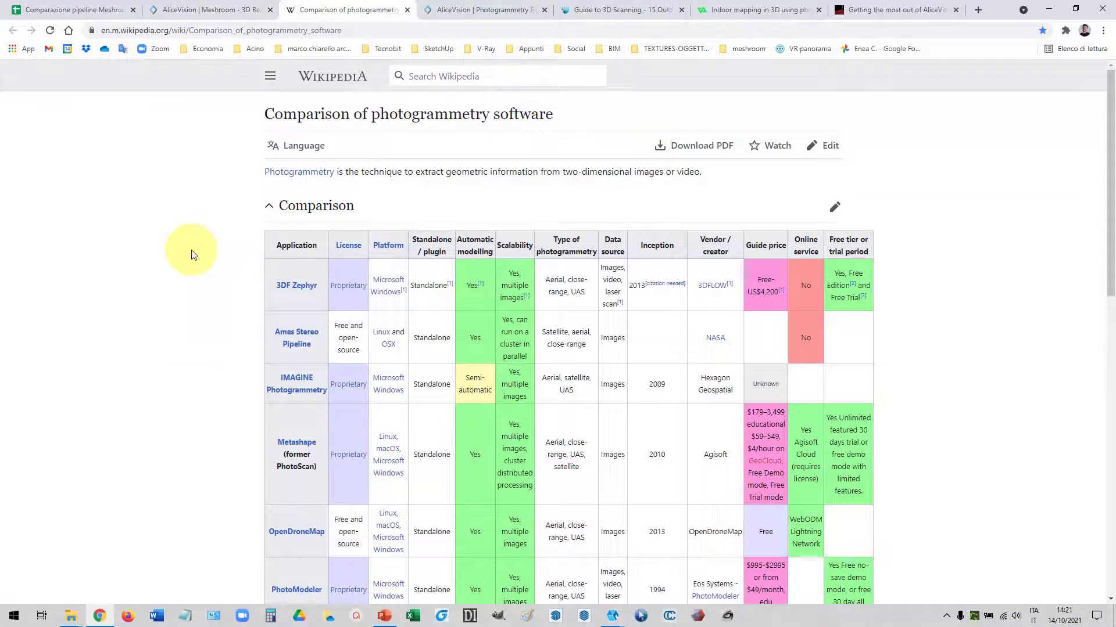
{"action": "scroll", "coordinate": [194, 254], "scroll_direction": "down", "scroll_amount": 1}
{"action": "scroll", "coordinate": [192, 252], "scroll_direction": "down", "scroll_amount": 3}
{"action": "scroll", "coordinate": [192, 253], "scroll_direction": "down", "scroll_amount": 1}
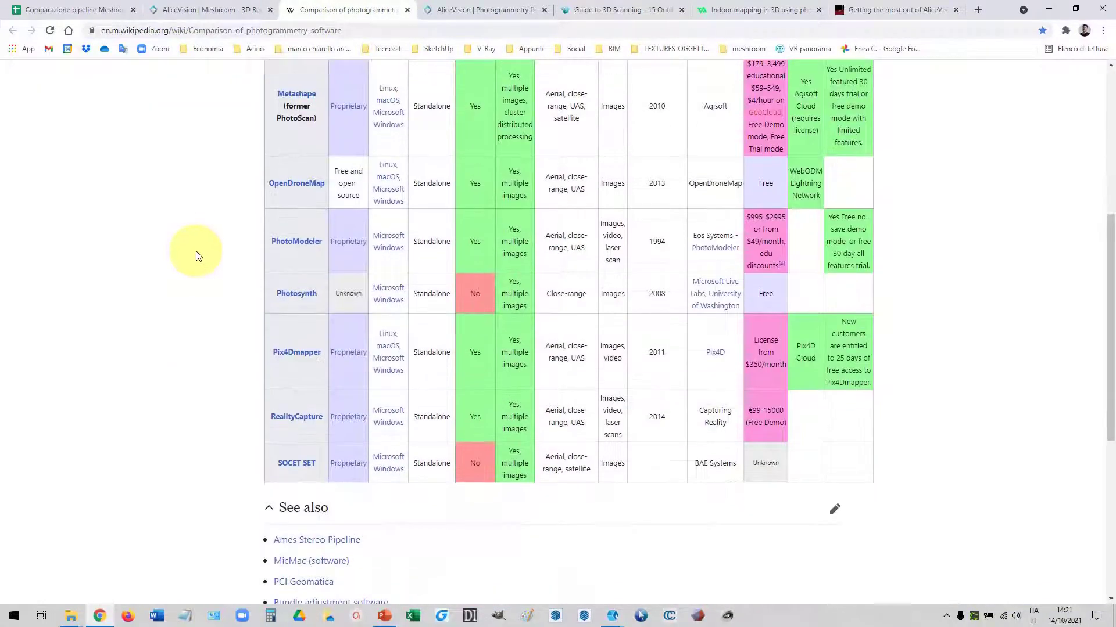
{"action": "scroll", "coordinate": [197, 251], "scroll_direction": "up", "scroll_amount": 3}
{"action": "scroll", "coordinate": [196, 250], "scroll_direction": "up", "scroll_amount": 1}
{"action": "left_click", "coordinate": [408, 10]}
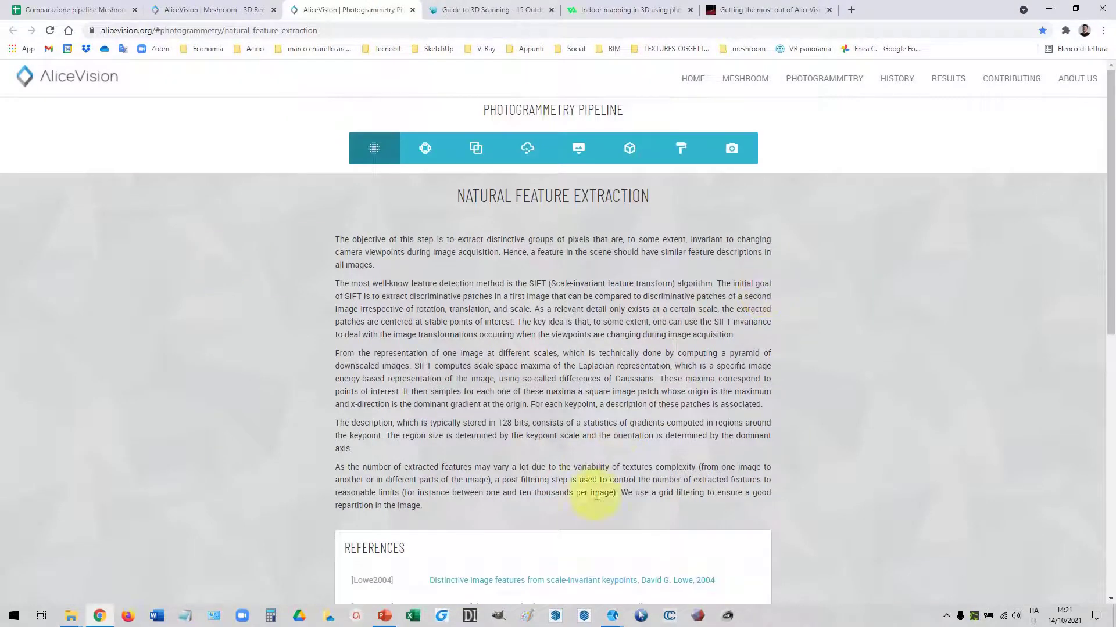
{"action": "mouse_move", "coordinate": [612, 616]}
{"action": "left_click", "coordinate": [672, 575]}
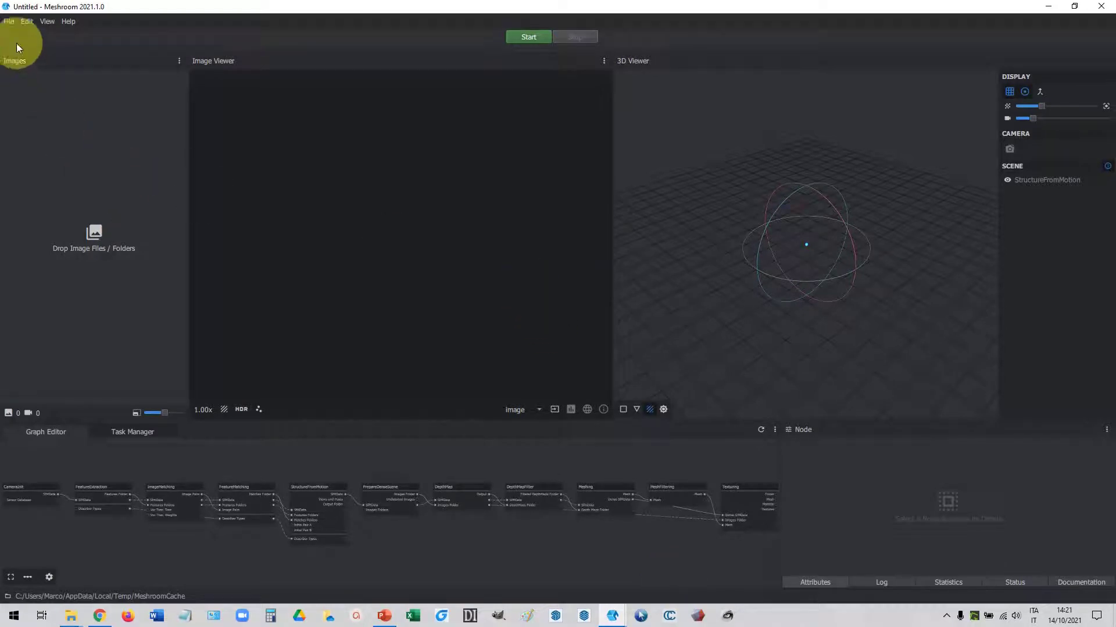
Step: Import photos IMG_6316 through IMG_6359 from the 11_caminetto canon 'foto' folder on the Desktop
{"action": "left_click", "coordinate": [9, 22]}
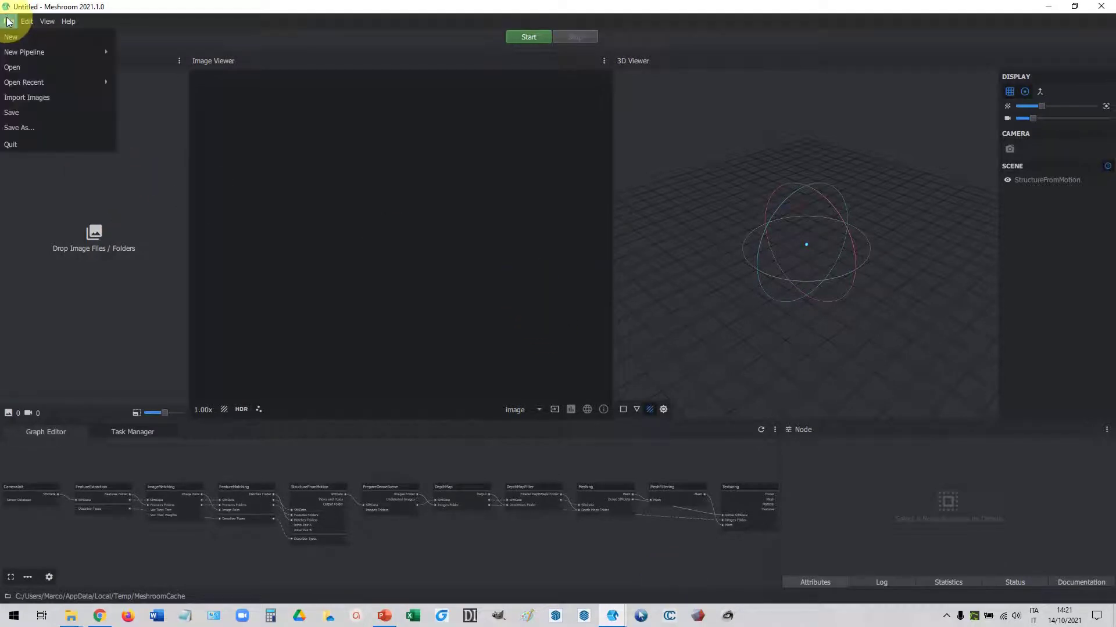
{"action": "left_click", "coordinate": [44, 97]}
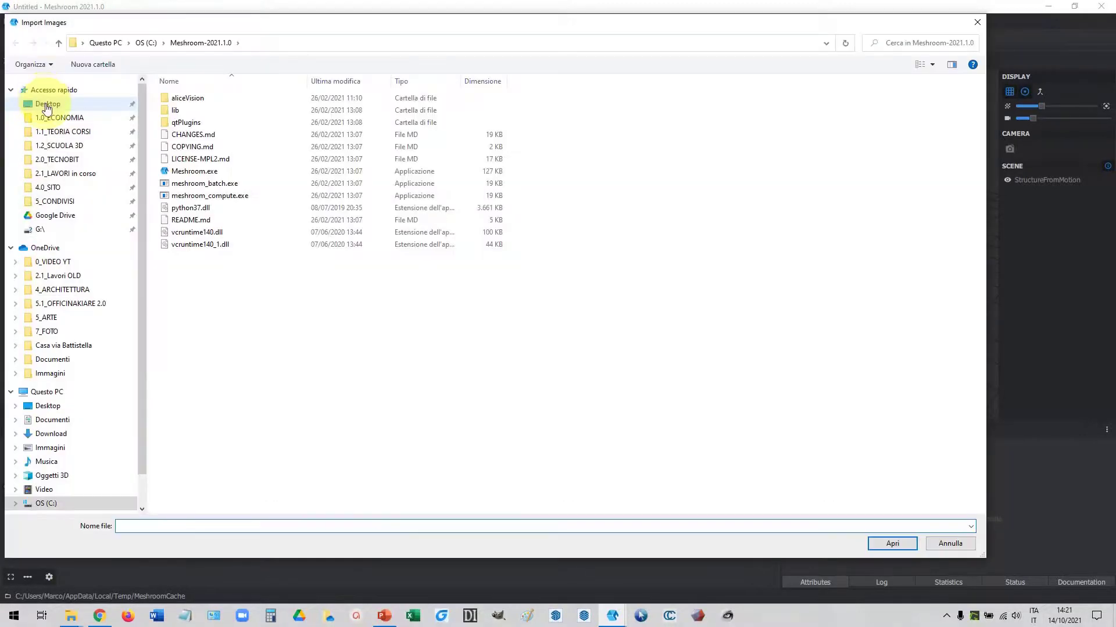
{"action": "left_click", "coordinate": [46, 106]}
{"action": "double_click", "coordinate": [184, 105]}
{"action": "double_click", "coordinate": [184, 105]}
{"action": "double_click", "coordinate": [185, 106]}
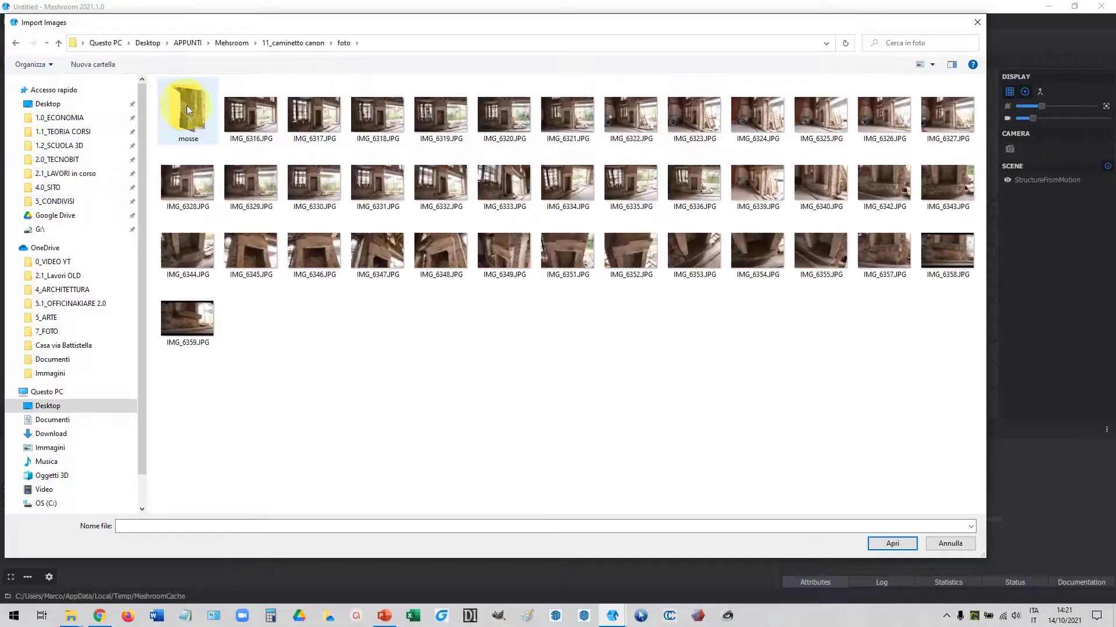
{"action": "left_click", "coordinate": [250, 114]}
{"action": "left_click", "coordinate": [174, 325], "text": "shift"}
{"action": "left_click", "coordinate": [891, 543]}
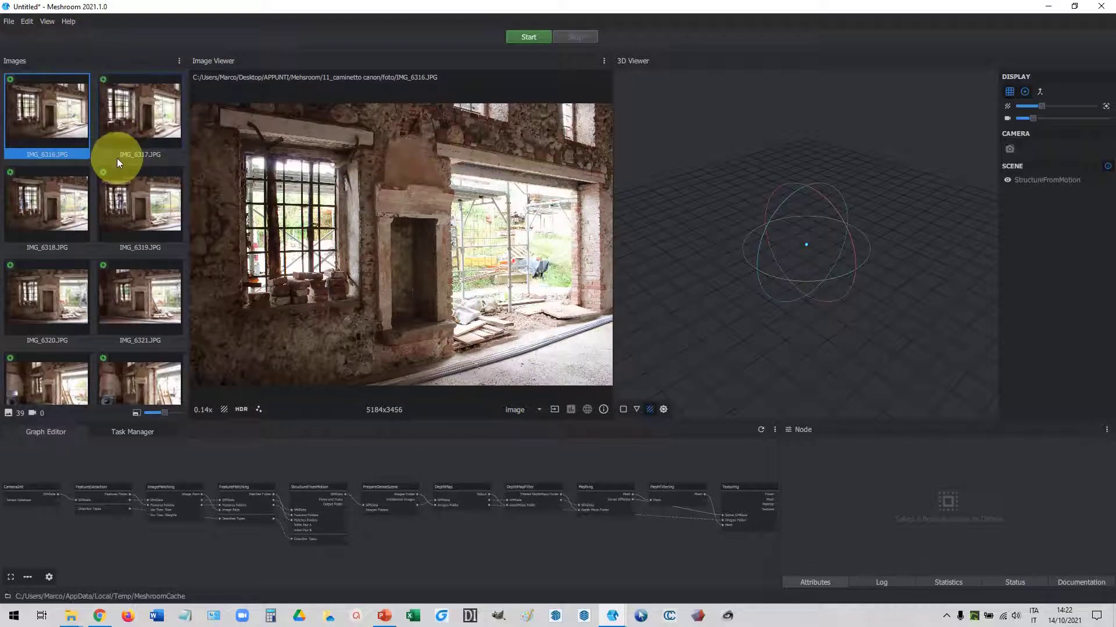
Step: Skim cameraSensors.txt from the 8_Fotogrammetria folder in Notepad, then close it and return to Meshroom
{"action": "left_click", "coordinate": [71, 615]}
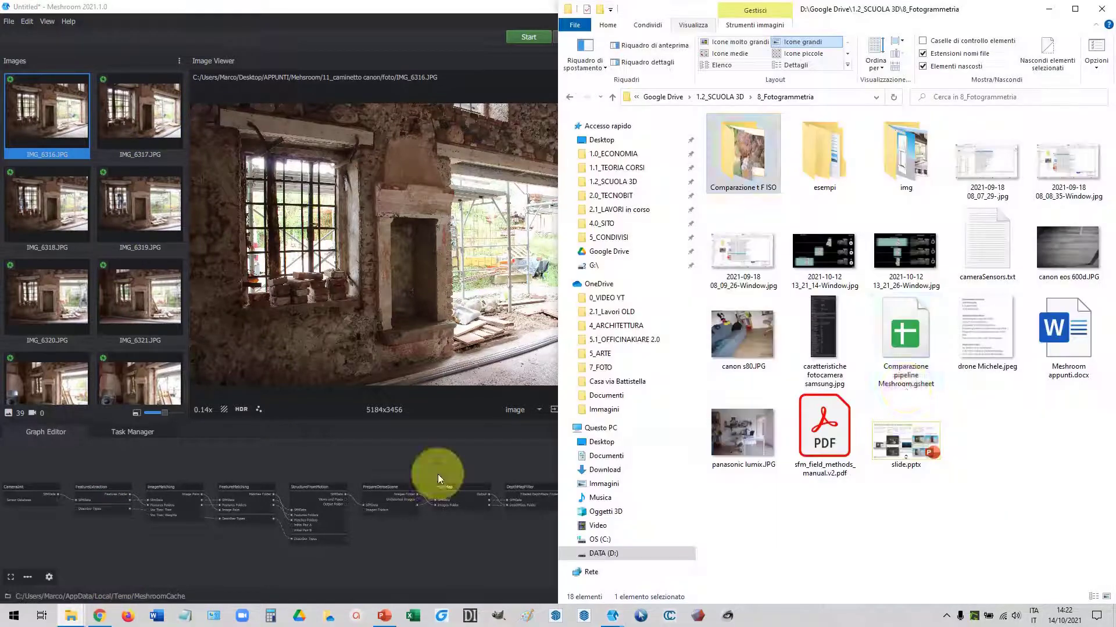
{"action": "double_click", "coordinate": [993, 240]}
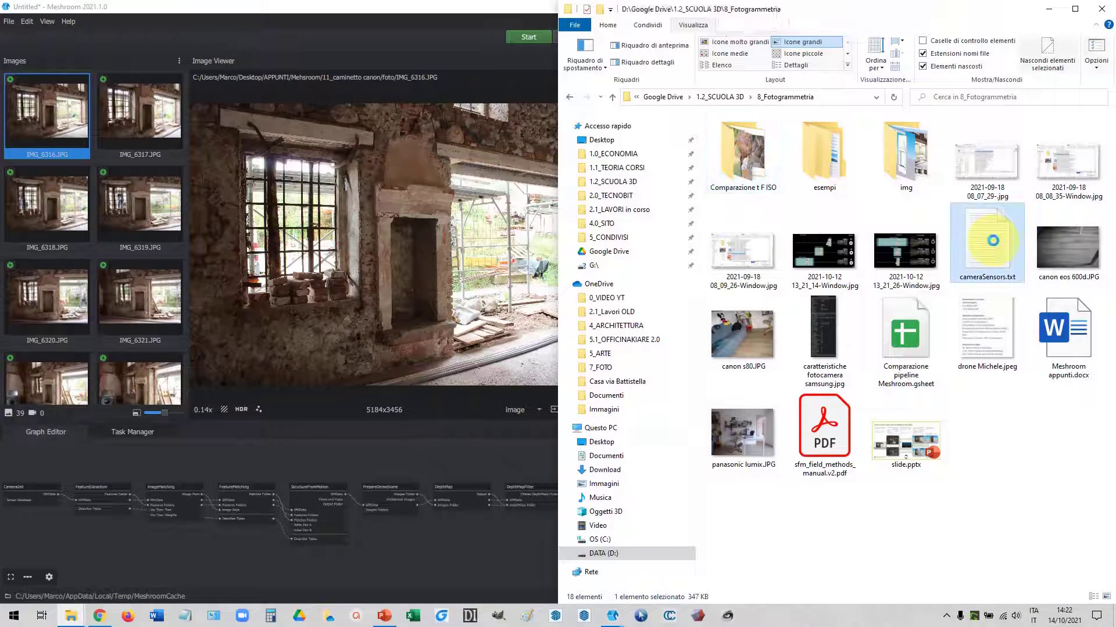
{"action": "left_click_drag", "start_coordinate": [462, 183], "coordinate": [729, 71]}
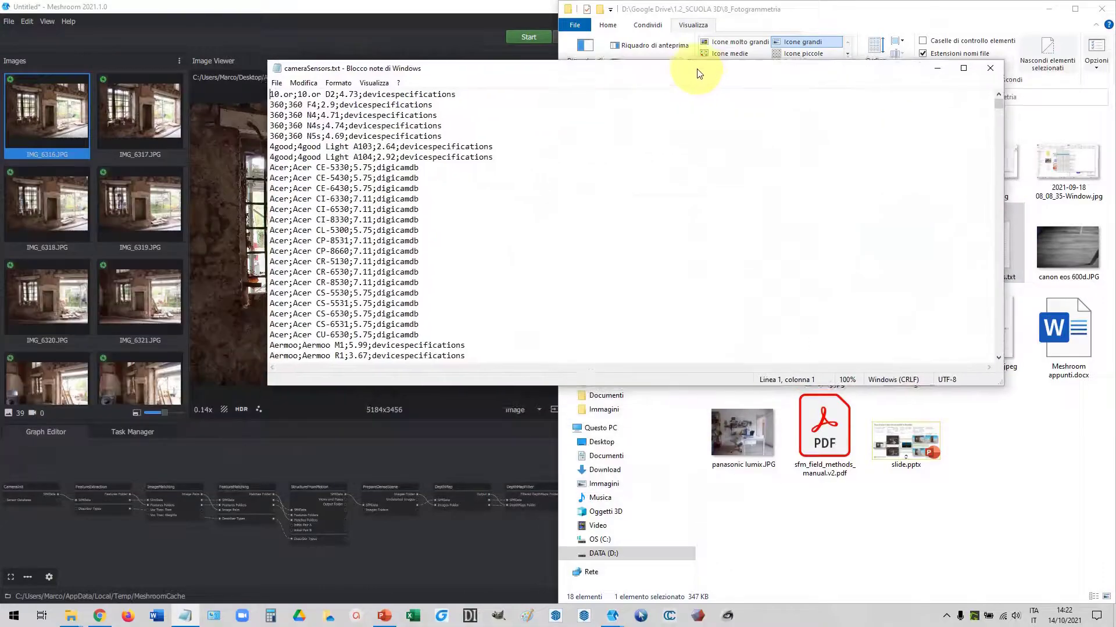
{"action": "left_click_drag", "start_coordinate": [978, 100], "coordinate": [949, 330]}
{"action": "left_click", "coordinate": [969, 65]}
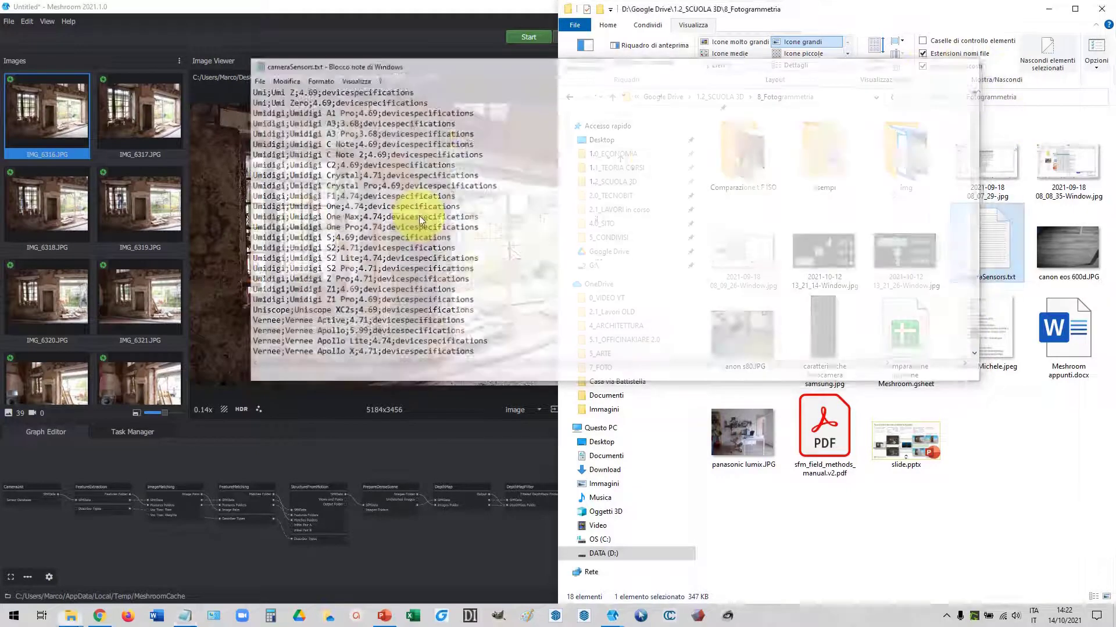
{"action": "left_click", "coordinate": [304, 213]}
Step: Inspect the fireplace photos IMG_6316, IMG_6317 and IMG_6318 in the image viewer
{"action": "left_click_drag", "start_coordinate": [613, 231], "coordinate": [451, 230]}
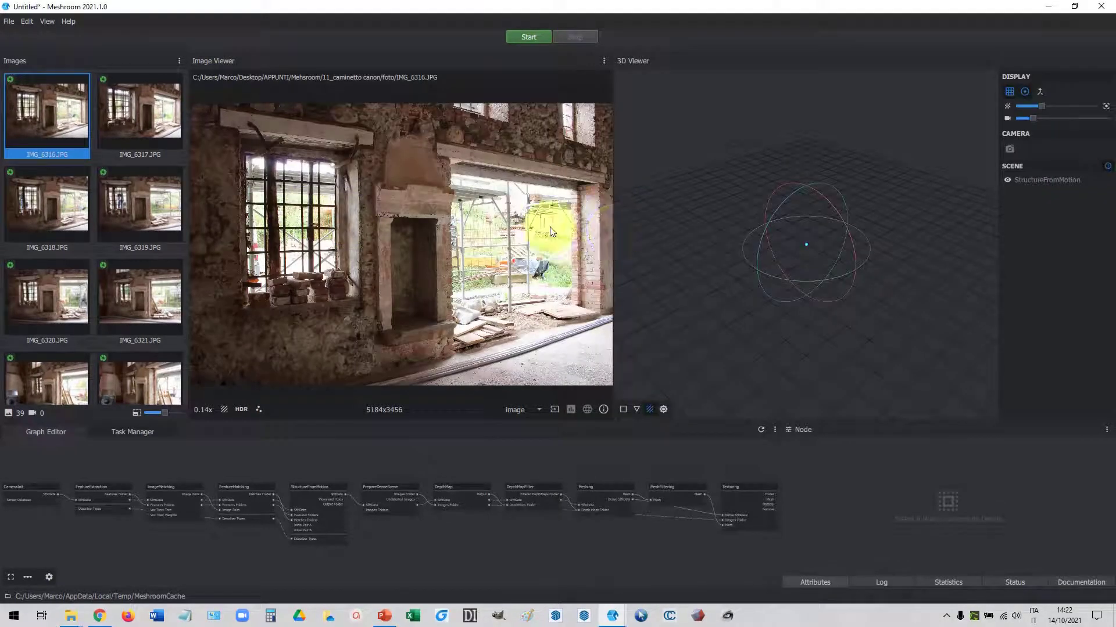
{"action": "left_click_drag", "start_coordinate": [356, 236], "coordinate": [302, 246]}
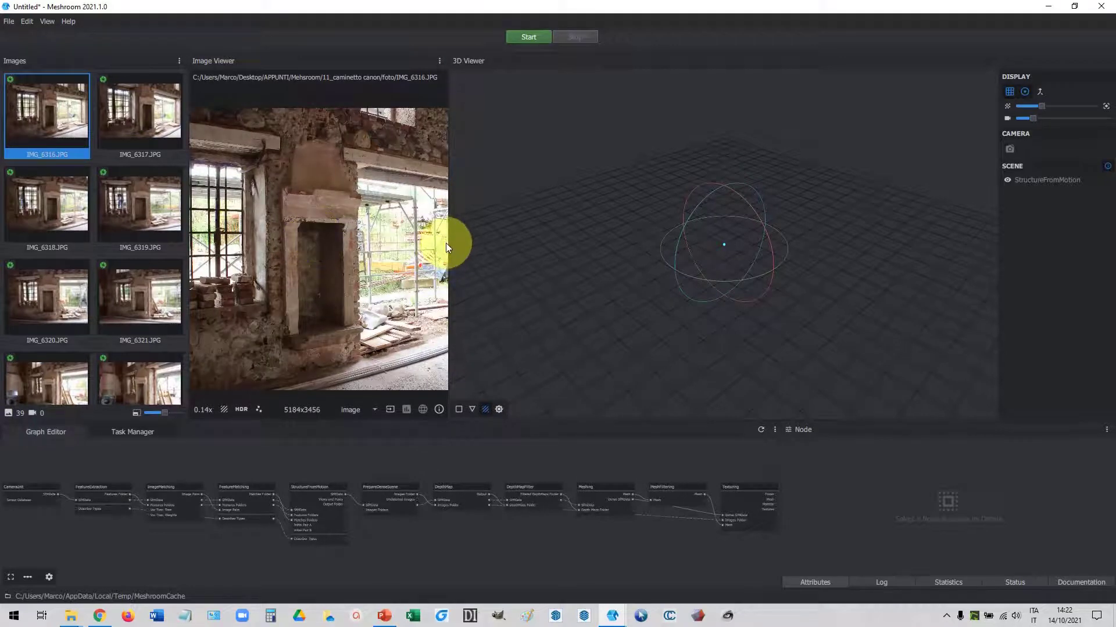
{"action": "left_click_drag", "start_coordinate": [446, 247], "coordinate": [522, 253]}
{"action": "left_click_drag", "start_coordinate": [407, 270], "coordinate": [451, 273]}
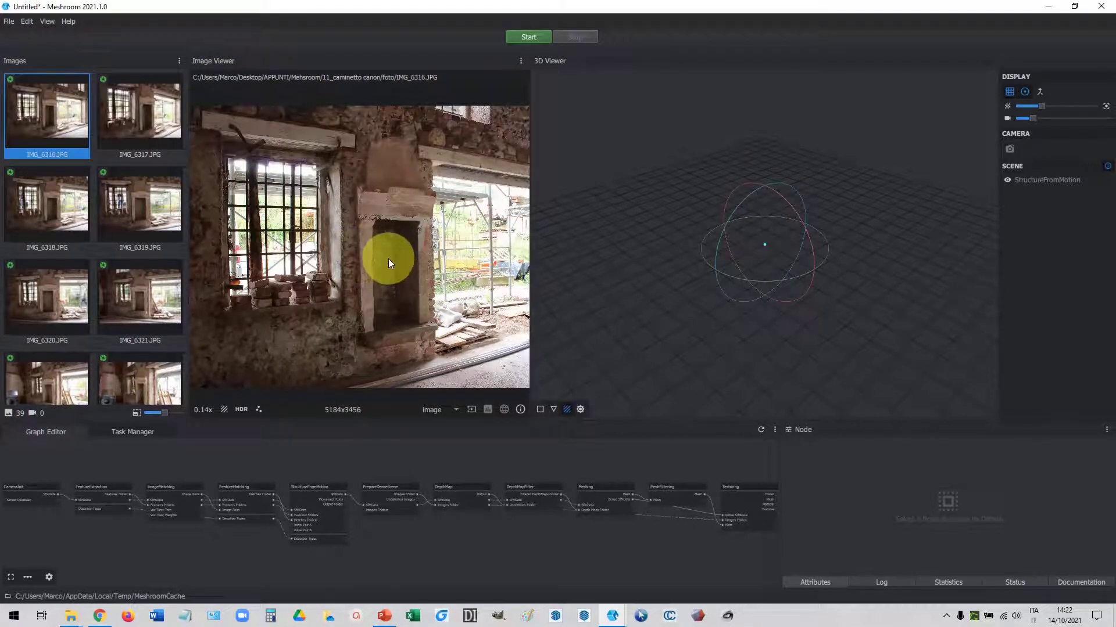
{"action": "left_click_drag", "start_coordinate": [388, 258], "coordinate": [362, 241]}
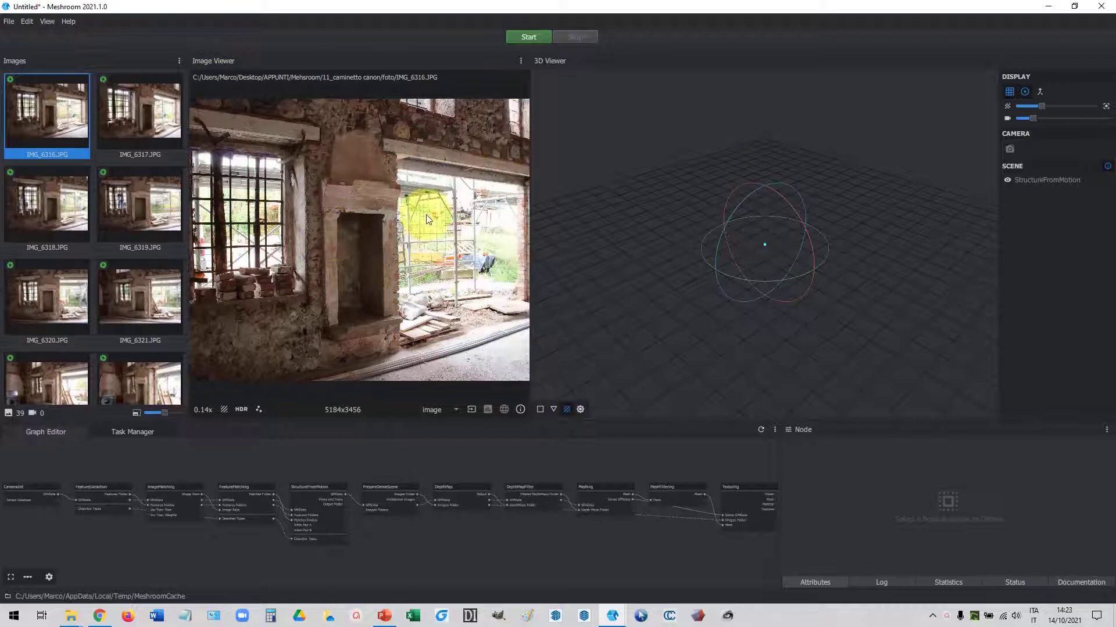
{"action": "left_click", "coordinate": [145, 104]}
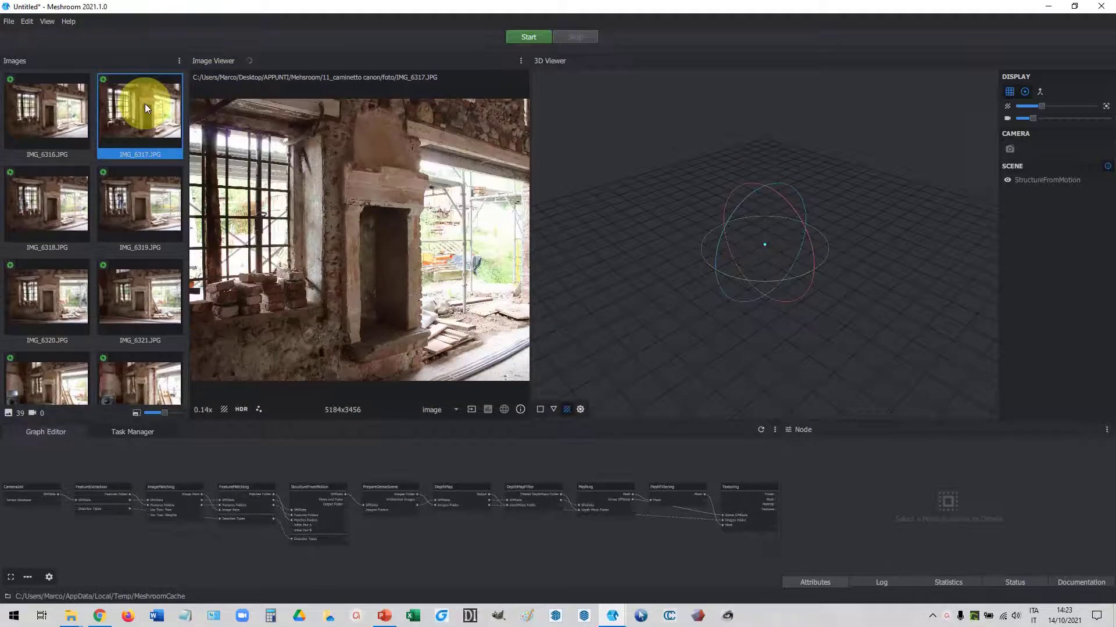
{"action": "left_click", "coordinate": [47, 202]}
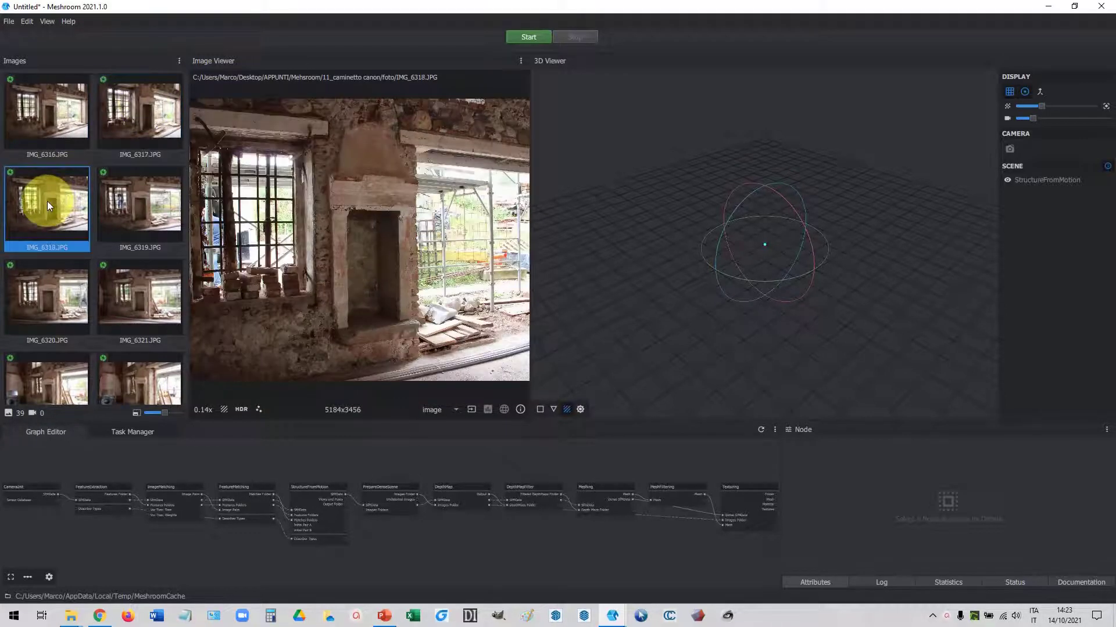
{"action": "left_click", "coordinate": [47, 123]}
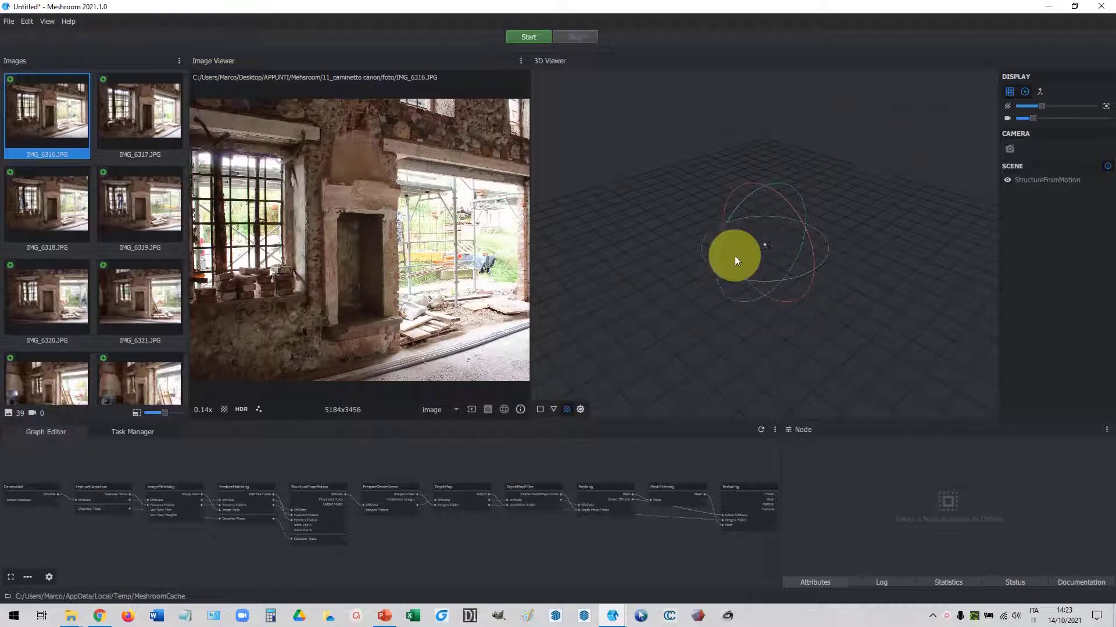
Step: Enlarge the Graph Editor and pan so CameraInit starts the visible node chain
{"action": "left_click_drag", "start_coordinate": [673, 418], "coordinate": [675, 297]}
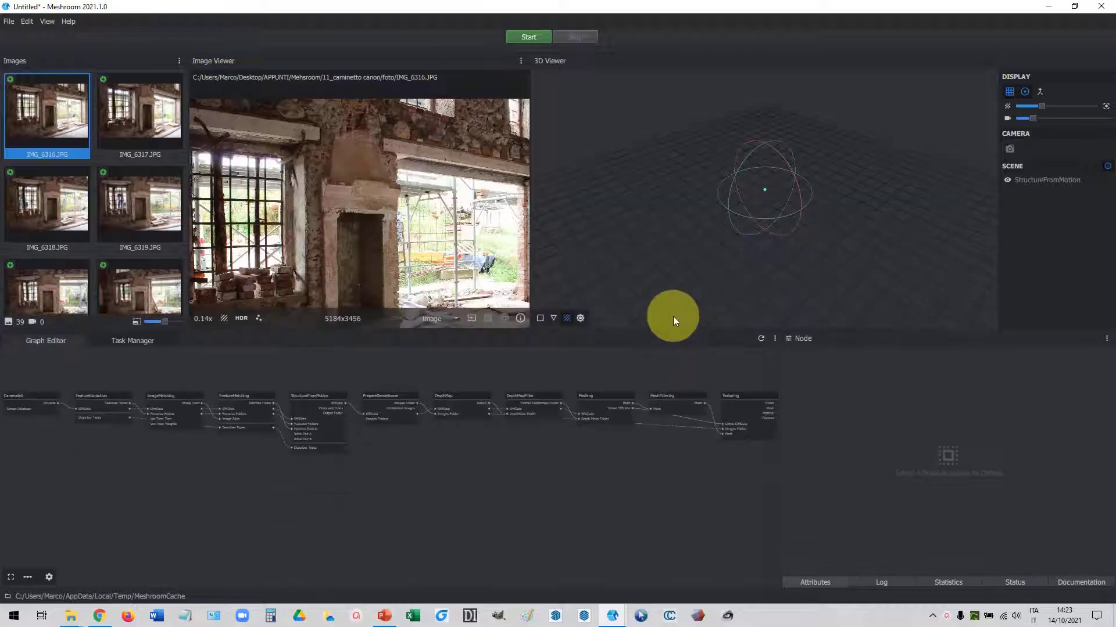
{"action": "middle_click_drag", "start_coordinate": [364, 451], "coordinate": [277, 448]}
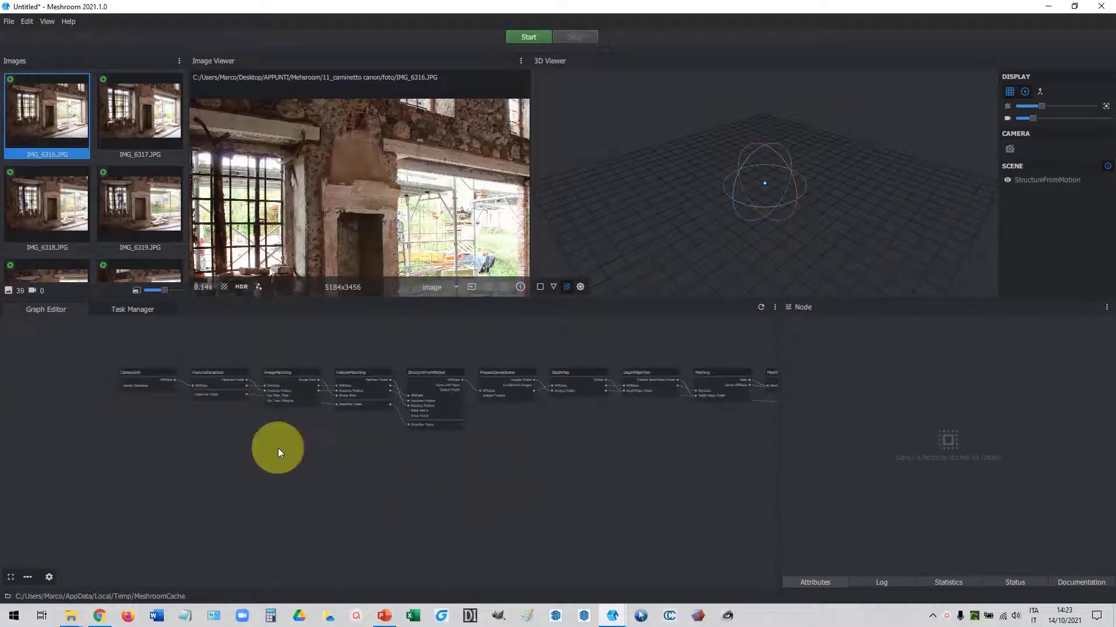
{"action": "mouse_move", "coordinate": [123, 386]}
{"action": "middle_mouse_down"}
{"action": "mouse_move", "coordinate": [444, 393]}
{"action": "mouse_move", "coordinate": [498, 413]}
{"action": "mouse_move", "coordinate": [593, 418]}
{"action": "mouse_move", "coordinate": [199, 386]}
{"action": "middle_mouse_up"}
Step: Inspect the CameraInit, FeatureExtraction and ImageMatching node settings
{"action": "left_click", "coordinate": [199, 386]}
{"action": "scroll", "coordinate": [215, 378], "scroll_direction": "up", "scroll_amount": 3}
{"action": "scroll", "coordinate": [232, 370], "scroll_direction": "up", "scroll_amount": 2}
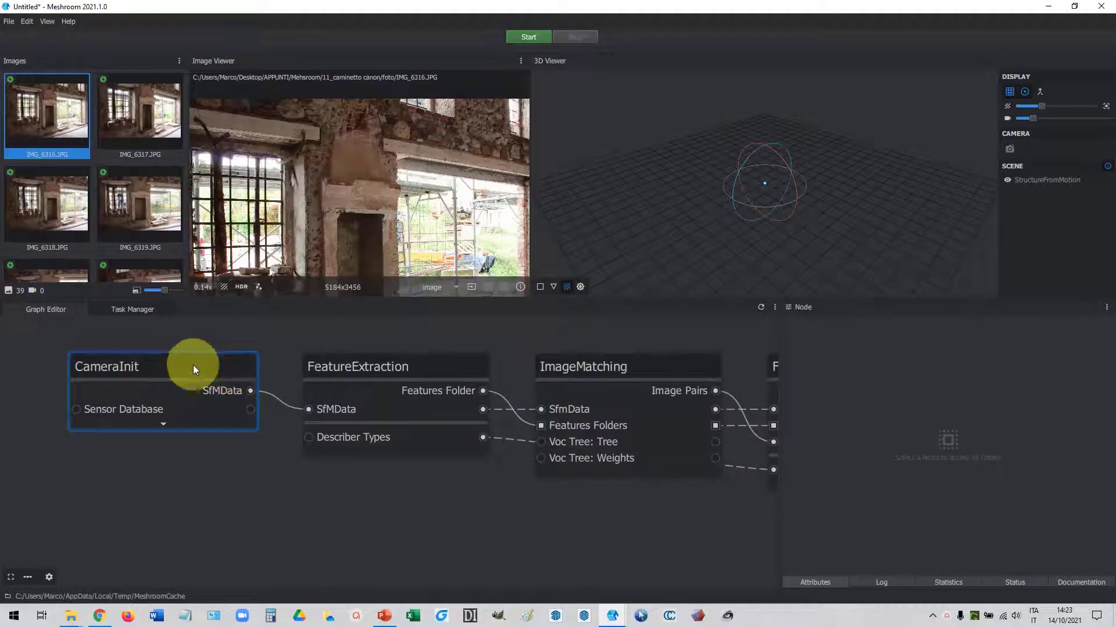
{"action": "left_click", "coordinate": [395, 368]}
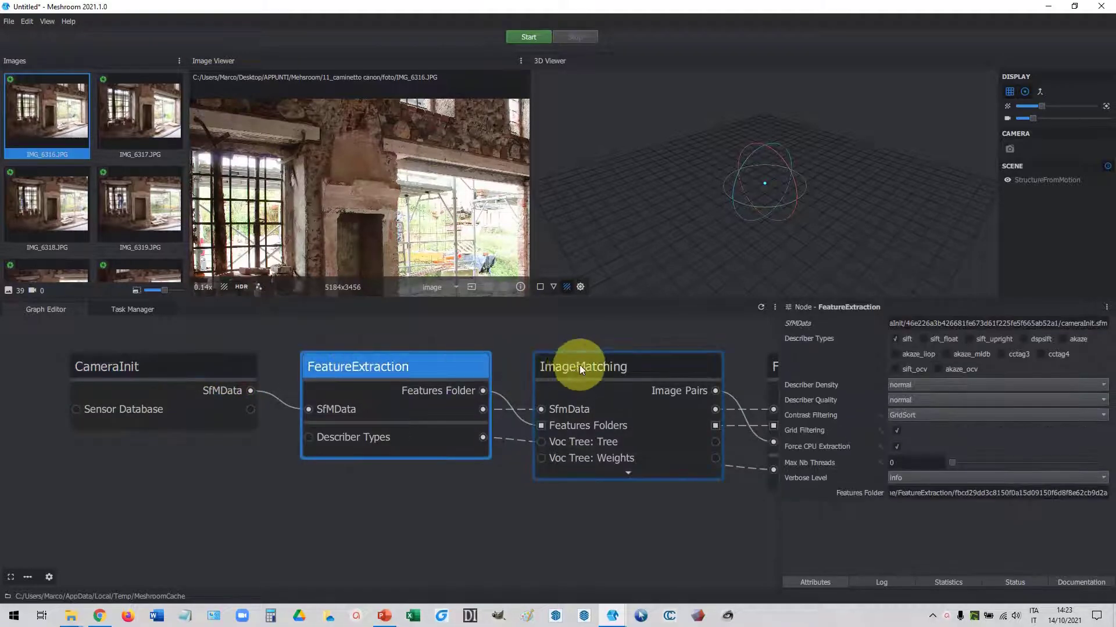
{"action": "left_click", "coordinate": [605, 366]}
Step: Inspect the FeatureMatching and StructureFromMotion settings, then switch to the AliceVision page in Chrome
{"action": "middle_click_drag", "start_coordinate": [660, 372], "coordinate": [345, 366]}
{"action": "left_click", "coordinate": [546, 369]}
{"action": "middle_click_drag", "start_coordinate": [545, 369], "coordinate": [455, 360]}
{"action": "left_click", "coordinate": [455, 363]}
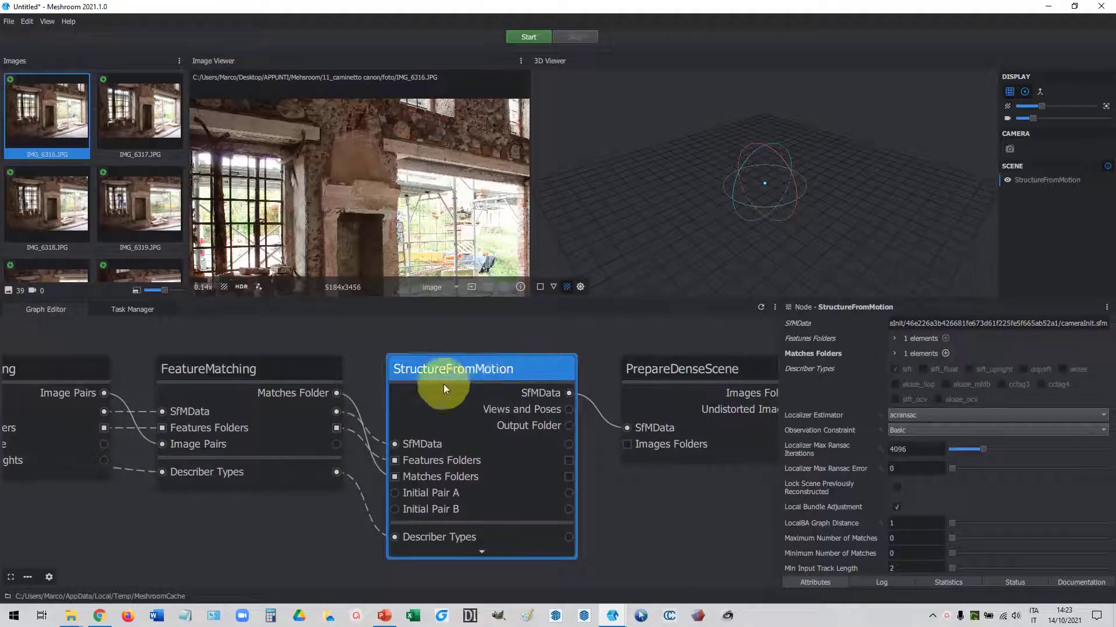
{"action": "left_click", "coordinate": [97, 617]}
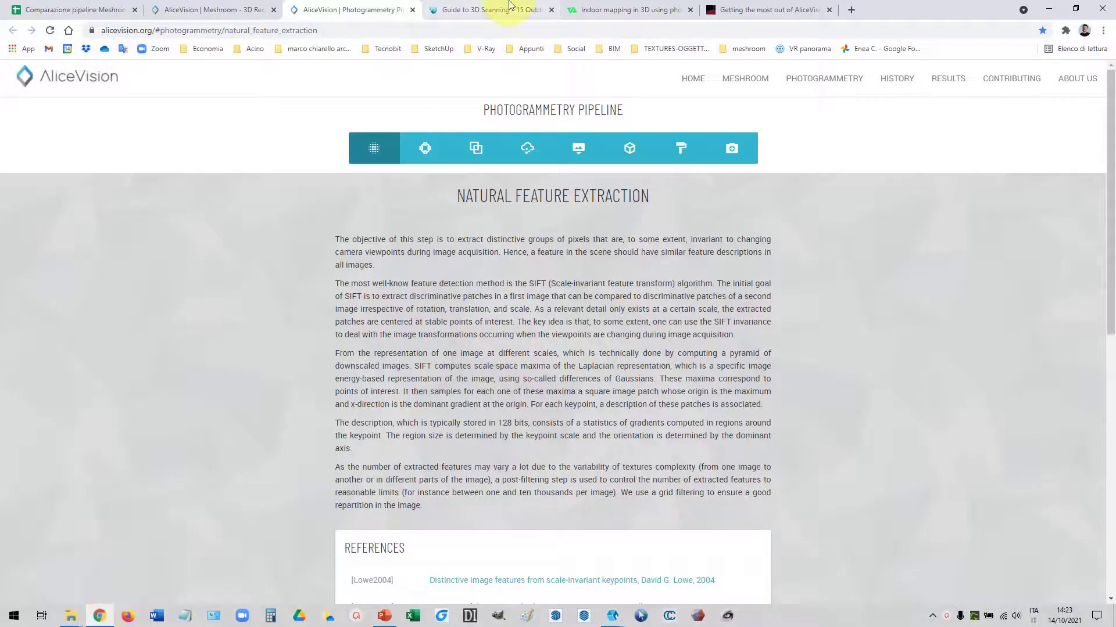
Step: Read through the Natural Feature Extraction section of the AliceVision pipeline page
{"action": "left_click", "coordinate": [320, 30]}
{"action": "left_click", "coordinate": [293, 175]}
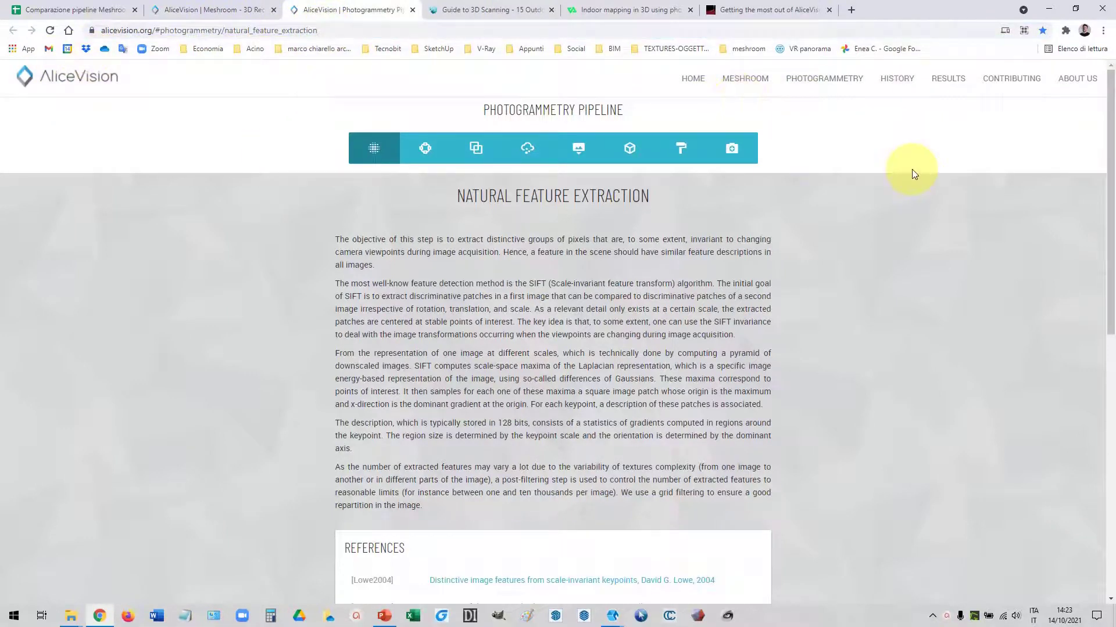
{"action": "scroll", "coordinate": [904, 184], "scroll_direction": "down", "scroll_amount": 4}
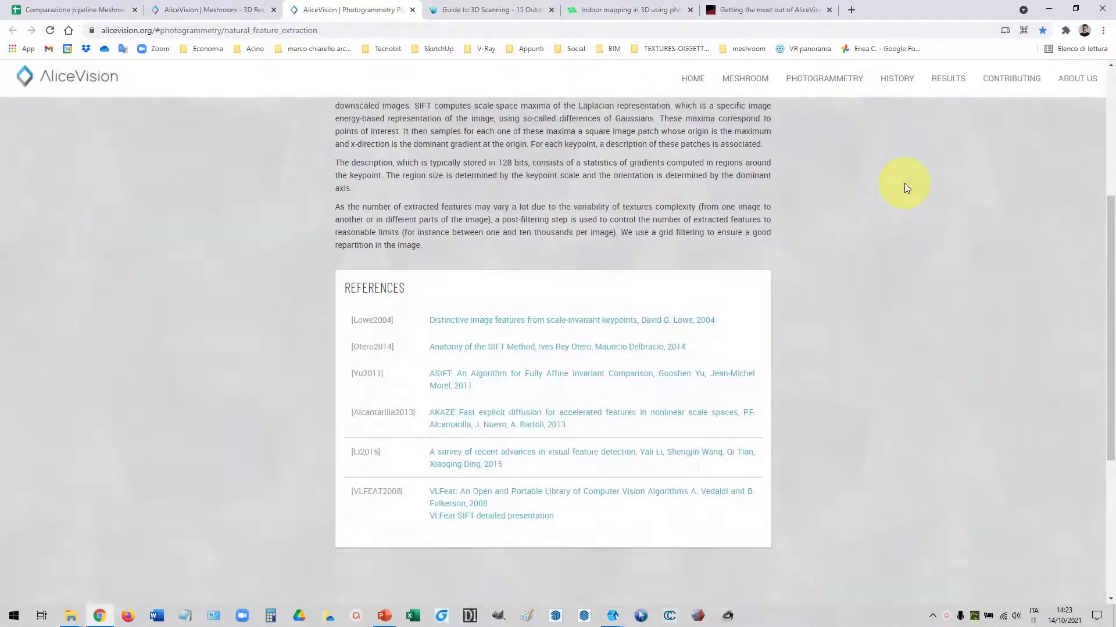
{"action": "scroll", "coordinate": [904, 183], "scroll_direction": "up", "scroll_amount": 5}
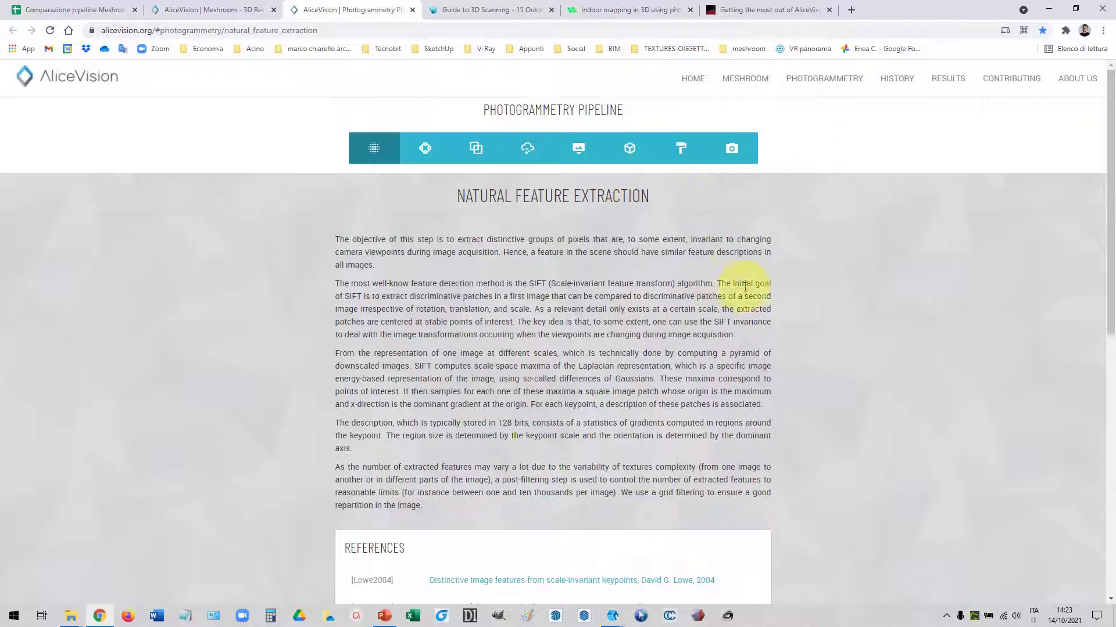
Step: Go through the Image Matching, Feature Matching, Structure from Motion and Depth Maps explanations
{"action": "left_click", "coordinate": [425, 150]}
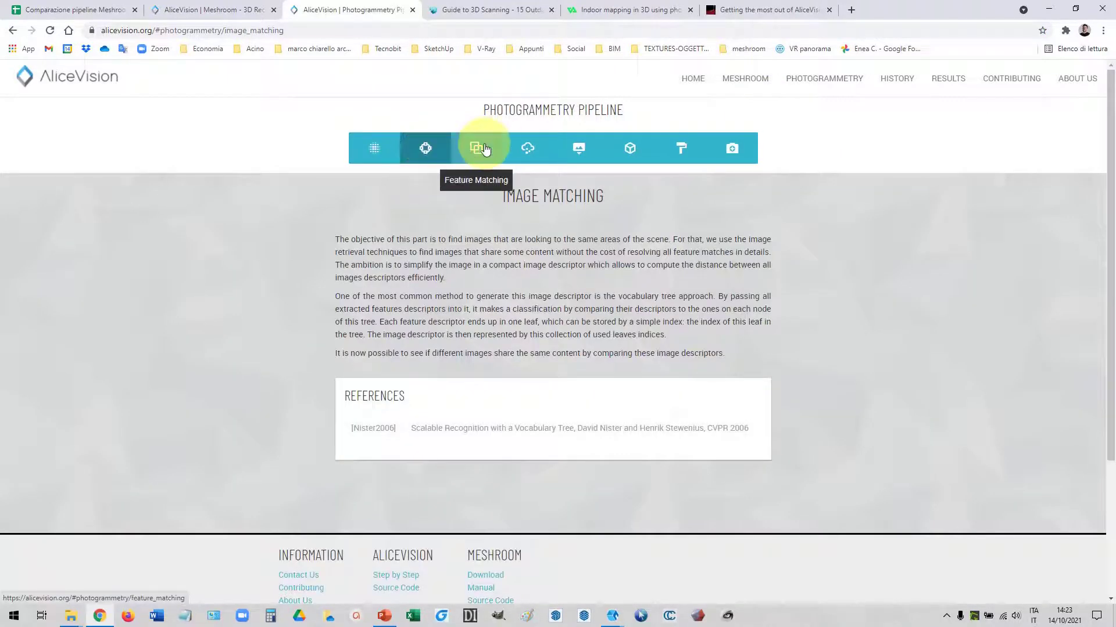
{"action": "left_click", "coordinate": [485, 150]}
{"action": "left_click", "coordinate": [530, 149]}
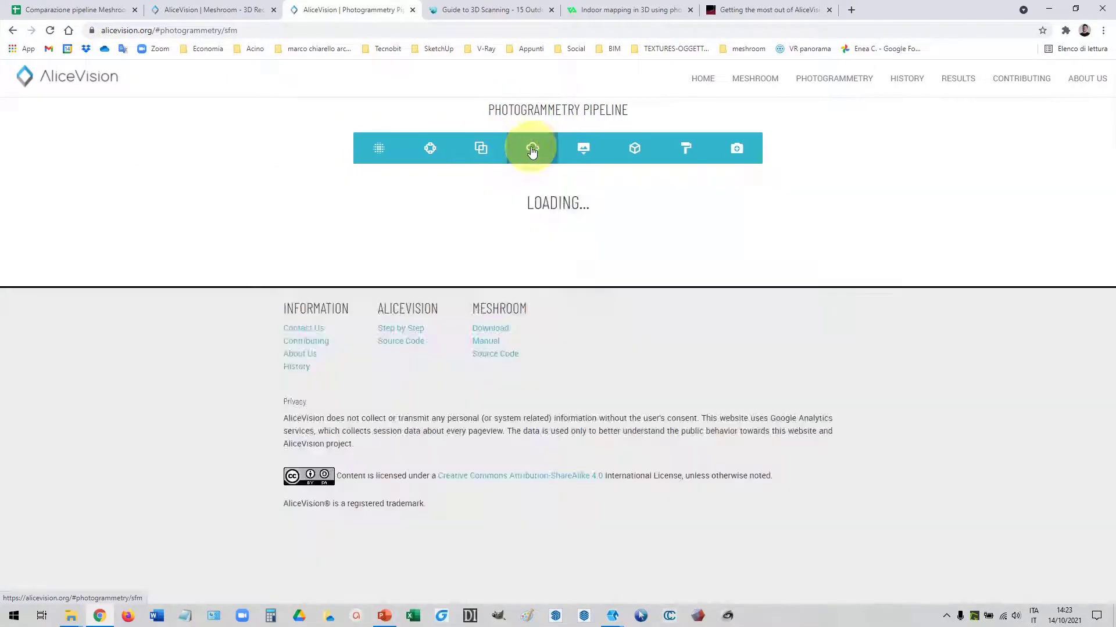
{"action": "left_click", "coordinate": [579, 154]}
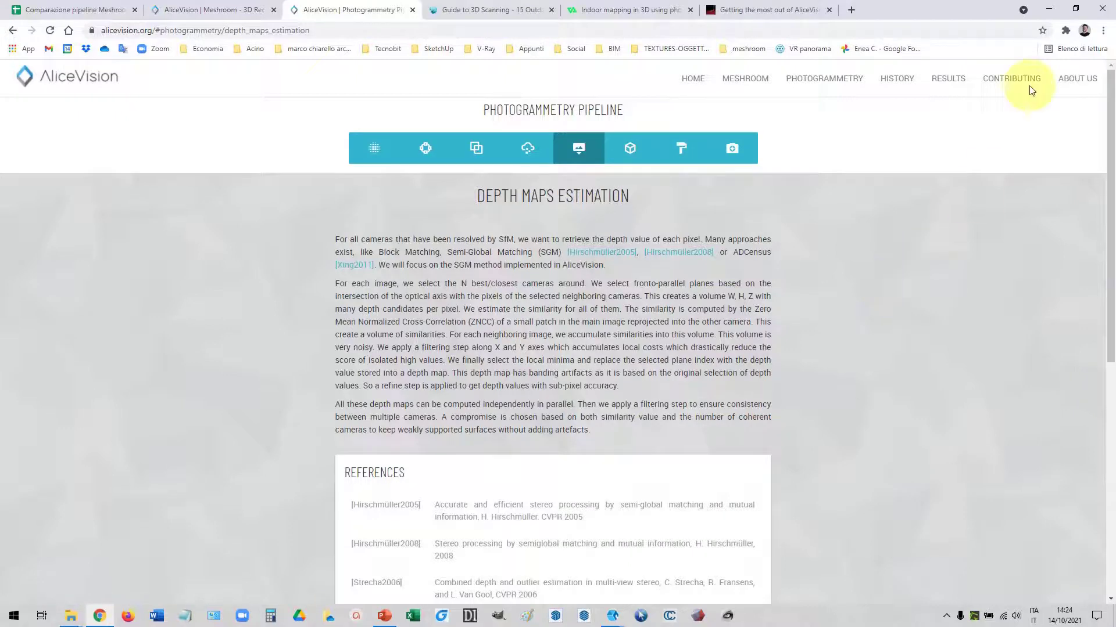
Step: Return to Meshroom and review the PrepareDenseScene and Meshing node settings
{"action": "left_click", "coordinate": [1049, 9]}
{"action": "scroll", "coordinate": [552, 348], "scroll_direction": "down", "scroll_amount": 3}
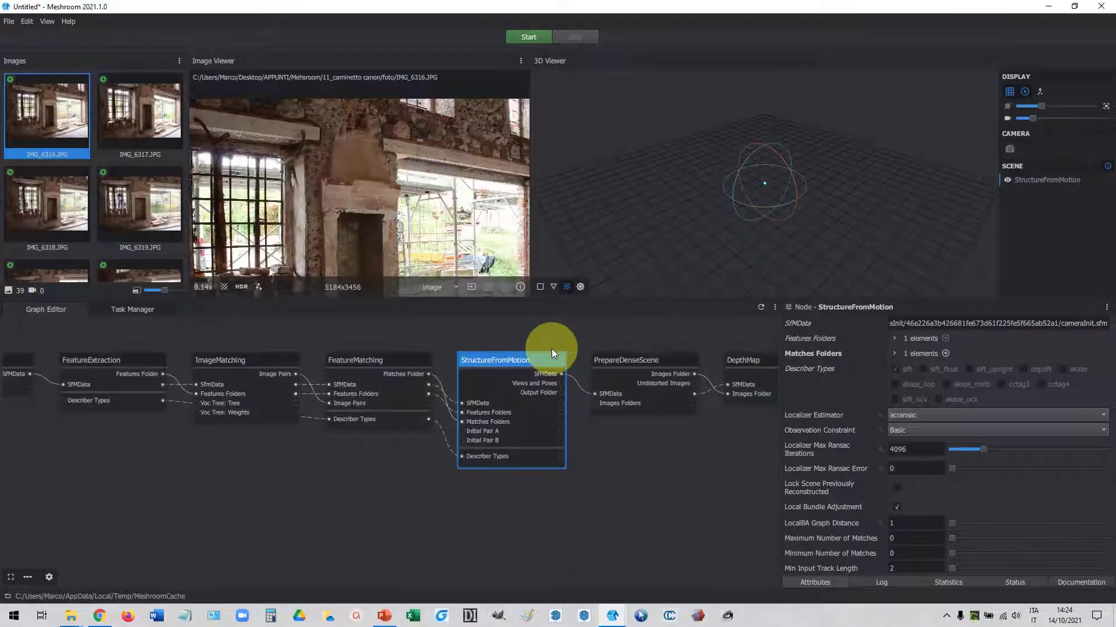
{"action": "left_click", "coordinate": [657, 361]}
{"action": "scroll", "coordinate": [660, 363], "scroll_direction": "up", "scroll_amount": 2}
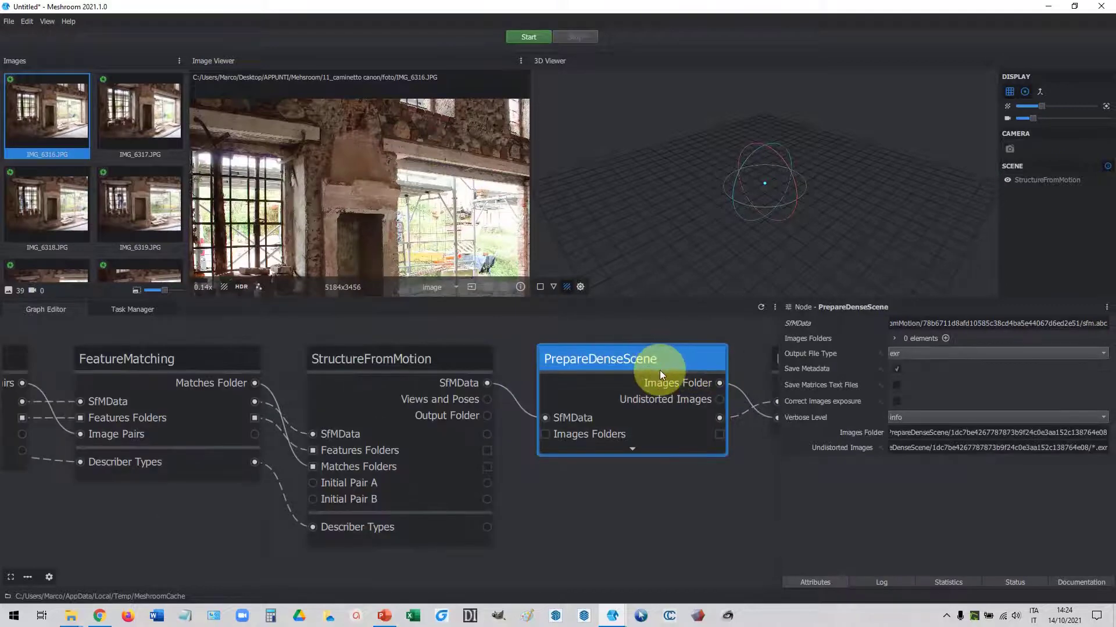
{"action": "mouse_move", "coordinate": [660, 371]}
{"action": "middle_mouse_down"}
{"action": "mouse_move", "coordinate": [448, 376]}
{"action": "mouse_move", "coordinate": [436, 365]}
{"action": "mouse_move", "coordinate": [468, 364]}
{"action": "middle_mouse_up"}
{"action": "scroll", "coordinate": [389, 369], "scroll_direction": "down", "scroll_amount": 2}
{"action": "left_click", "coordinate": [494, 367]}
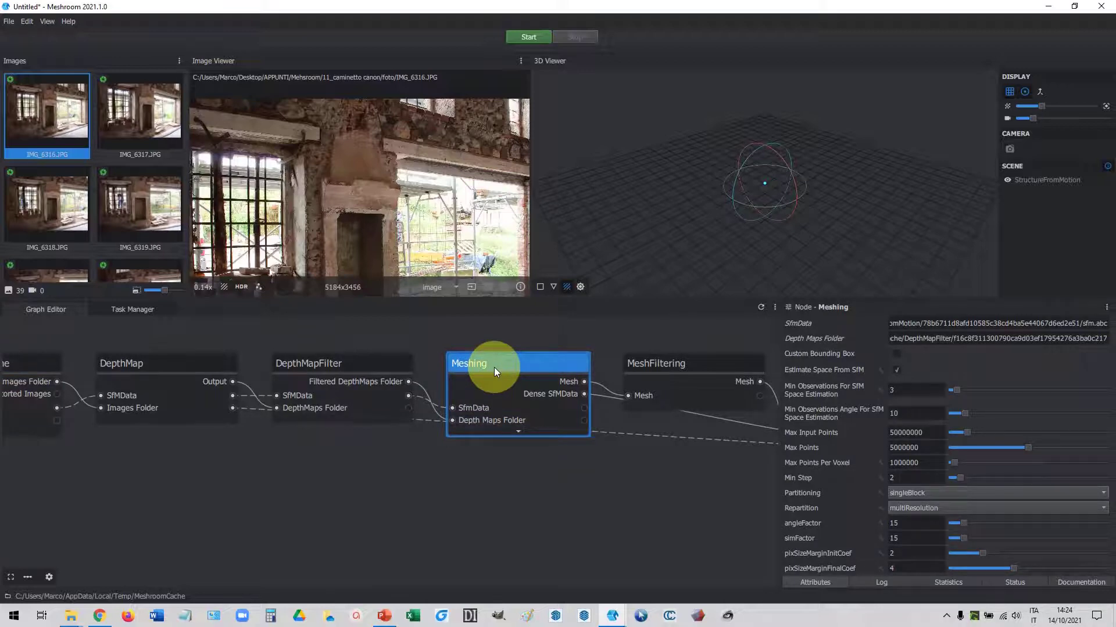
Step: Review the MeshFiltering and Texturing node settings and reframe the pipeline in the graph
{"action": "mouse_move", "coordinate": [677, 372]}
{"action": "middle_mouse_down"}
{"action": "mouse_move", "coordinate": [261, 365]}
{"action": "mouse_move", "coordinate": [358, 368]}
{"action": "middle_mouse_up"}
{"action": "left_click", "coordinate": [269, 351]}
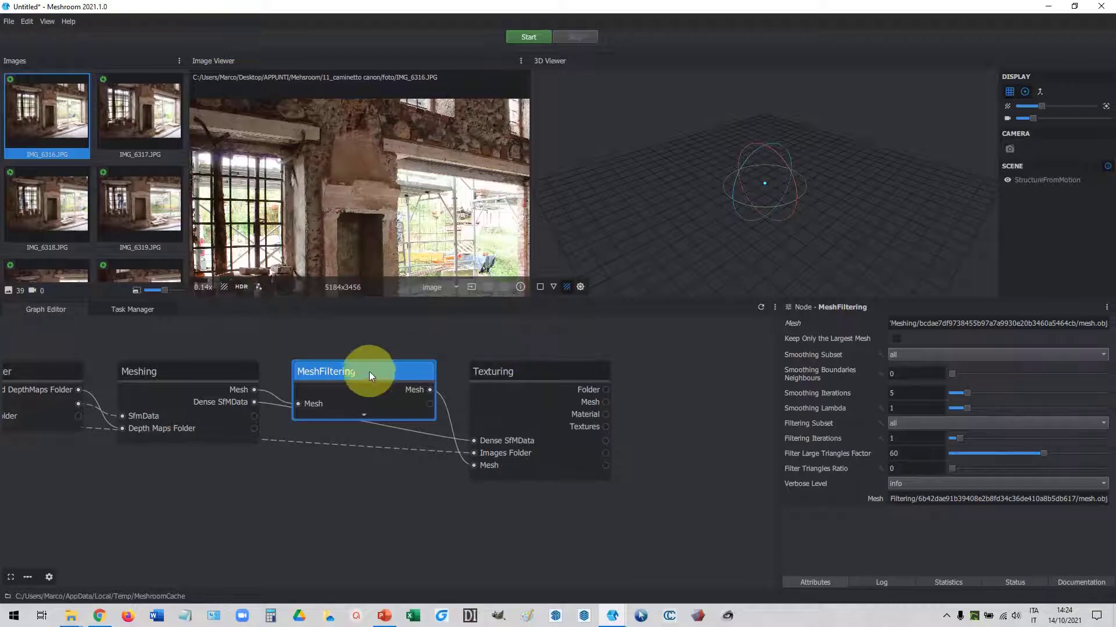
{"action": "left_click", "coordinate": [500, 372]}
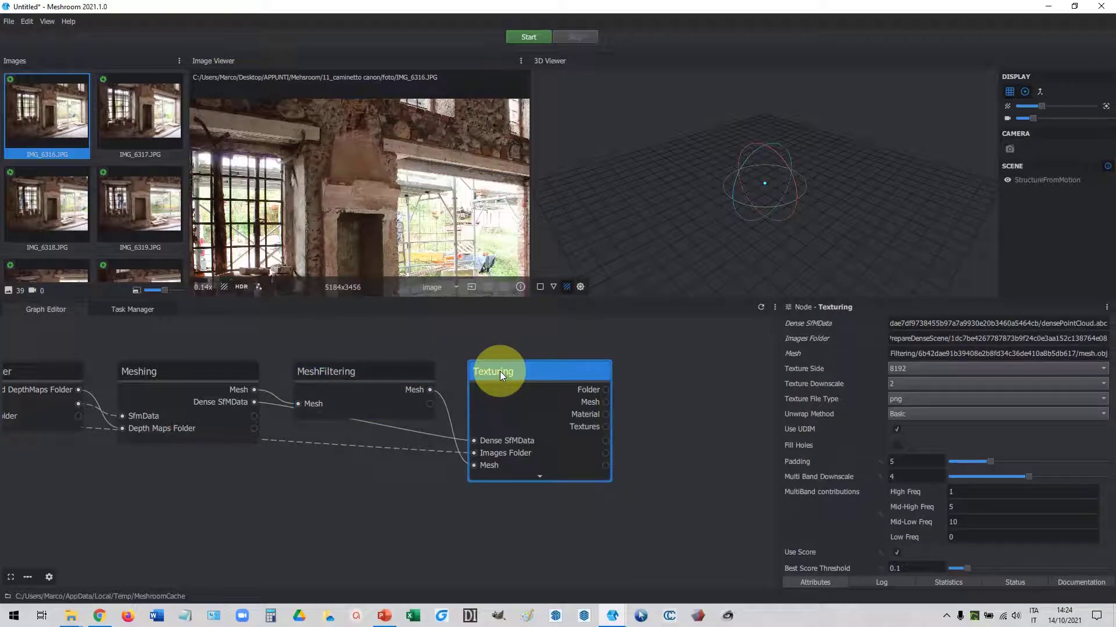
{"action": "scroll", "coordinate": [500, 371], "scroll_direction": "down", "scroll_amount": 2}
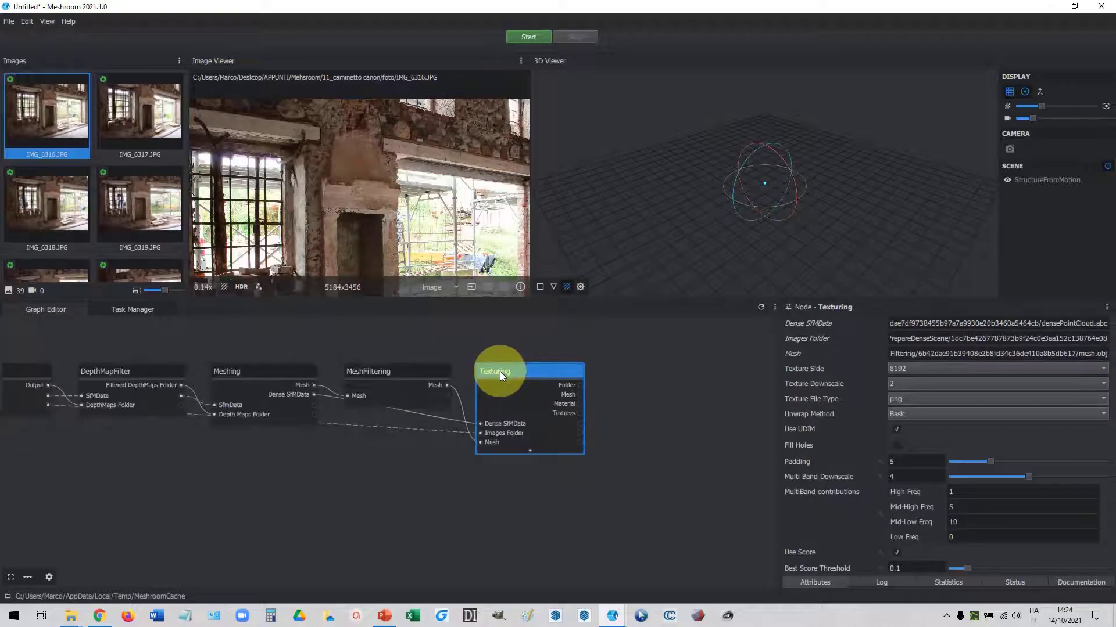
{"action": "scroll", "coordinate": [500, 371], "scroll_direction": "down", "scroll_amount": 2}
{"action": "middle_click_drag", "start_coordinate": [500, 371], "coordinate": [641, 381]}
{"action": "scroll", "coordinate": [563, 374], "scroll_direction": "down", "scroll_amount": 2}
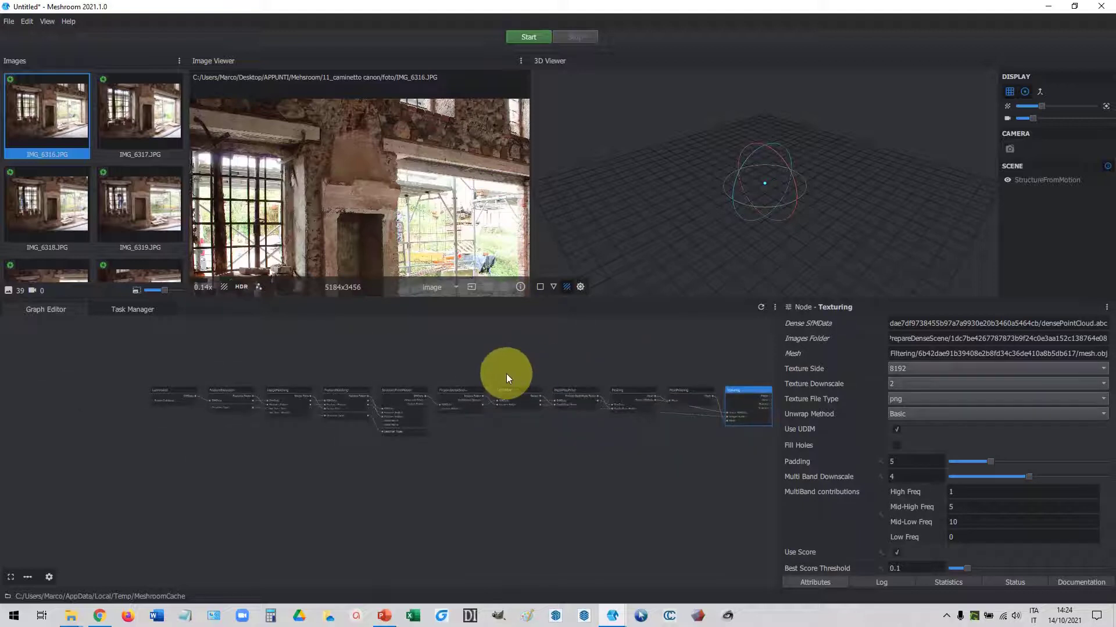
{"action": "middle_click_drag", "start_coordinate": [631, 379], "coordinate": [488, 383]}
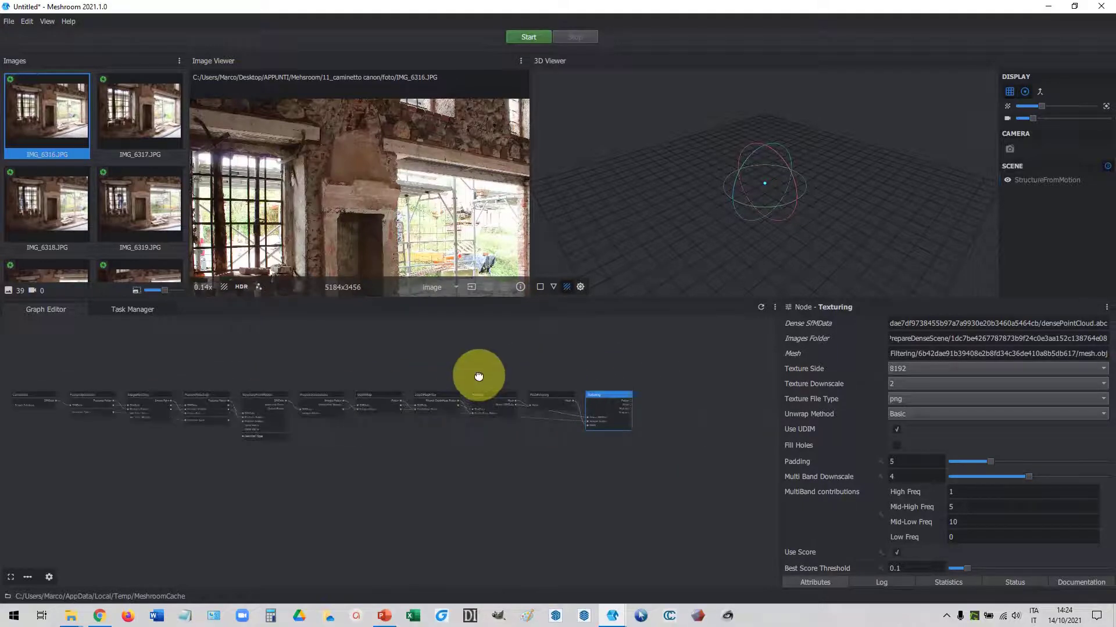
{"action": "scroll", "coordinate": [628, 427], "scroll_direction": "up", "scroll_amount": 3}
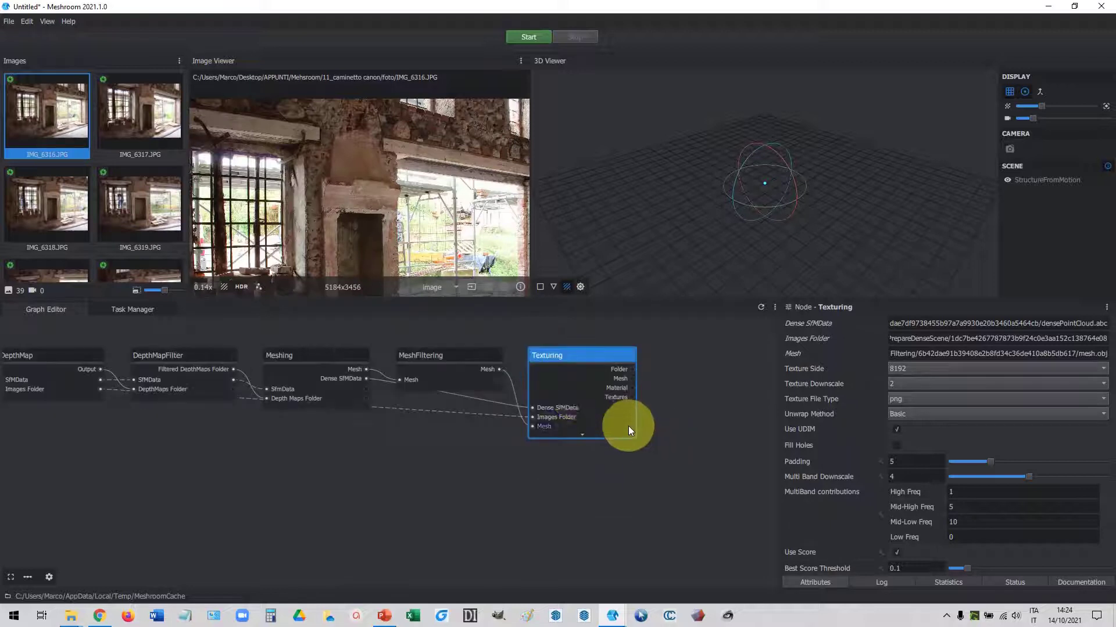
Step: Show Texturing settings (Texture Side 8192, png, Basic unwrap) again and enlarge the image and 3D viewers
{"action": "left_click", "coordinate": [284, 356]}
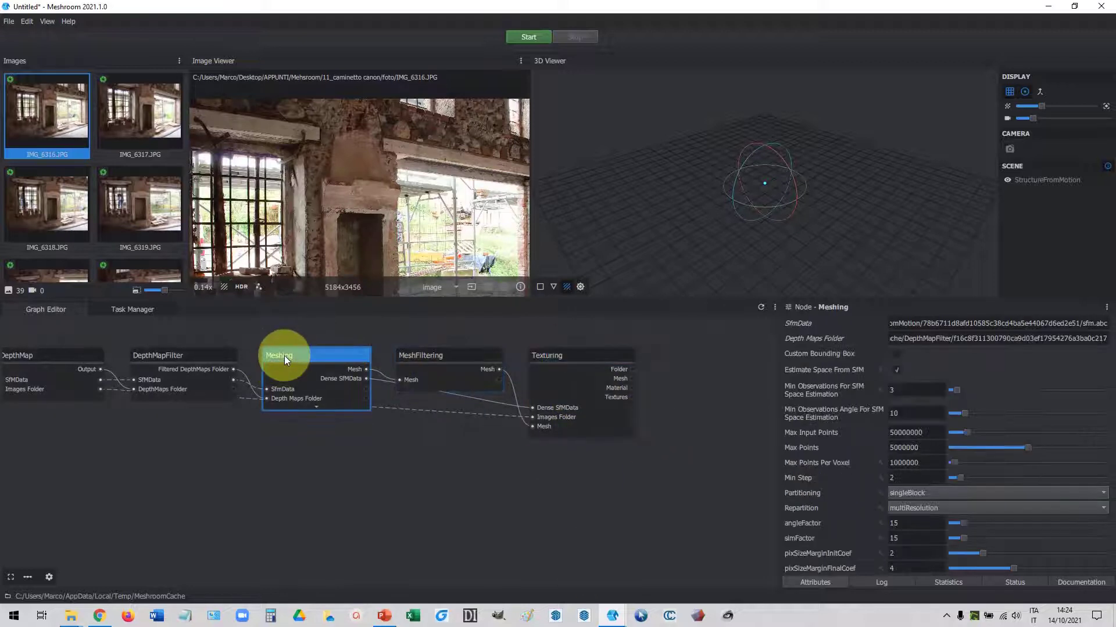
{"action": "scroll", "coordinate": [458, 412], "scroll_direction": "down", "scroll_amount": 3}
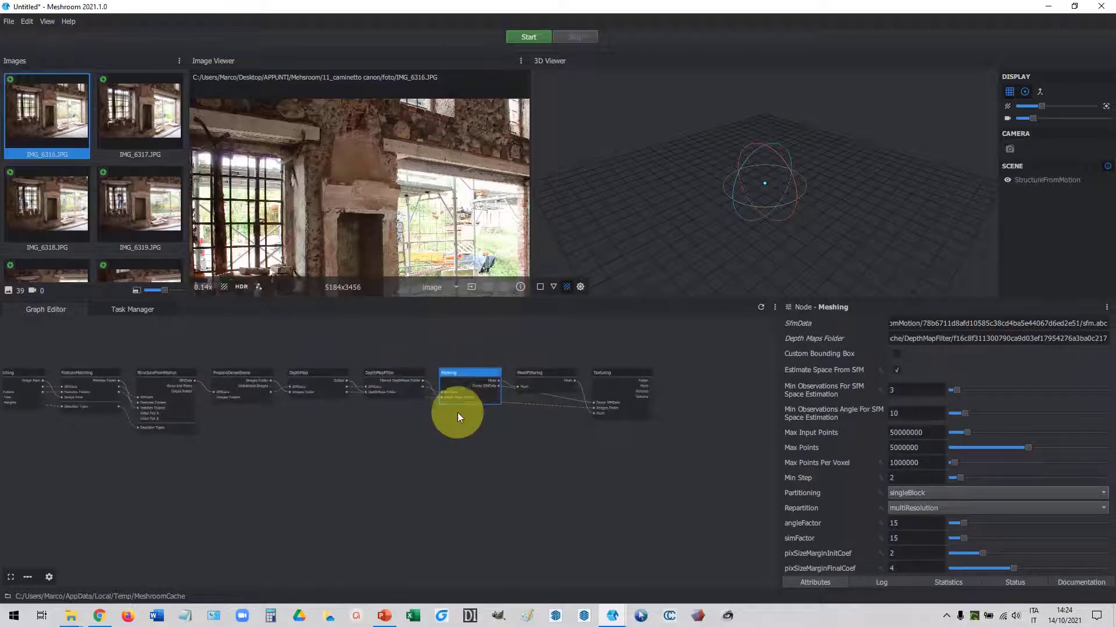
{"action": "left_click", "coordinate": [611, 370]}
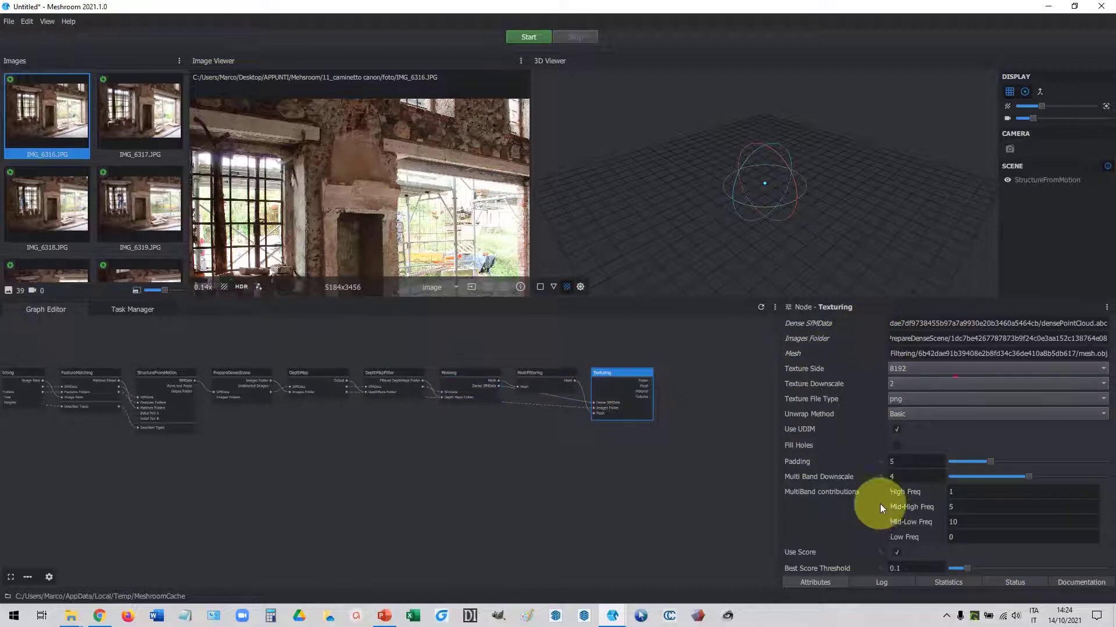
{"action": "left_click_drag", "start_coordinate": [778, 413], "coordinate": [699, 405]}
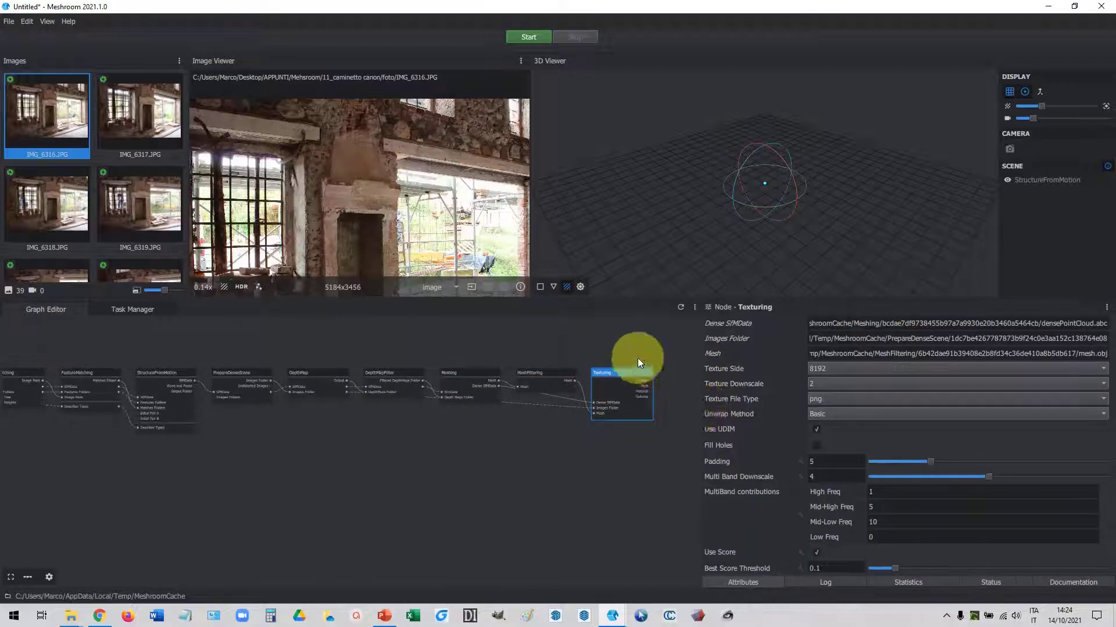
{"action": "key", "text": "f"}
{"action": "left_click_drag", "start_coordinate": [610, 299], "coordinate": [591, 428]}
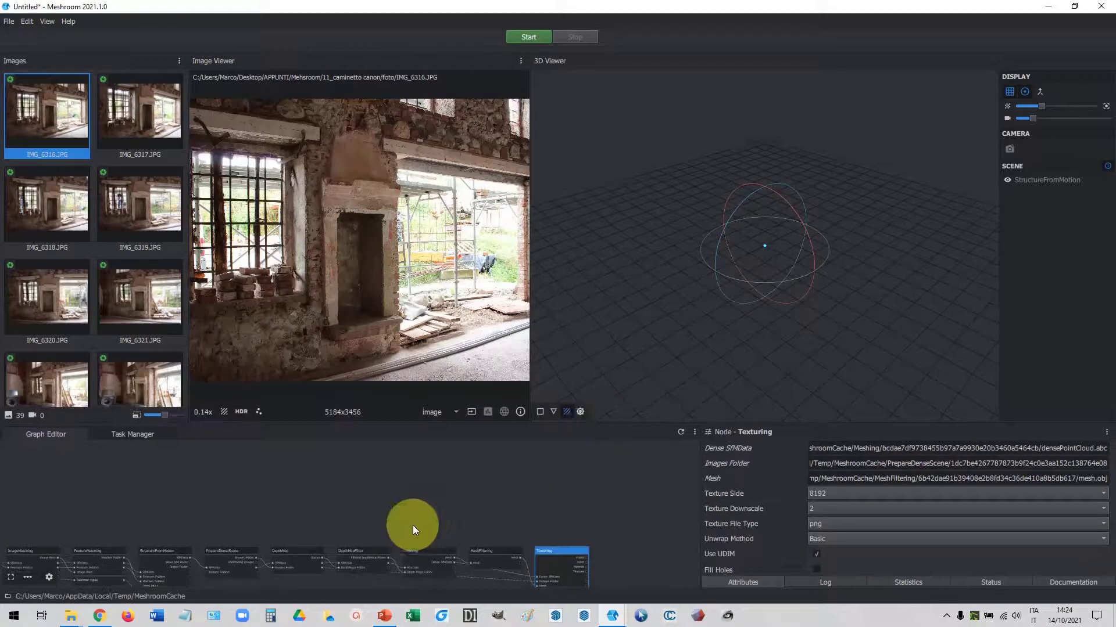
{"action": "key", "text": "f"}
{"action": "scroll", "coordinate": [284, 498], "scroll_direction": "up", "scroll_amount": 2}
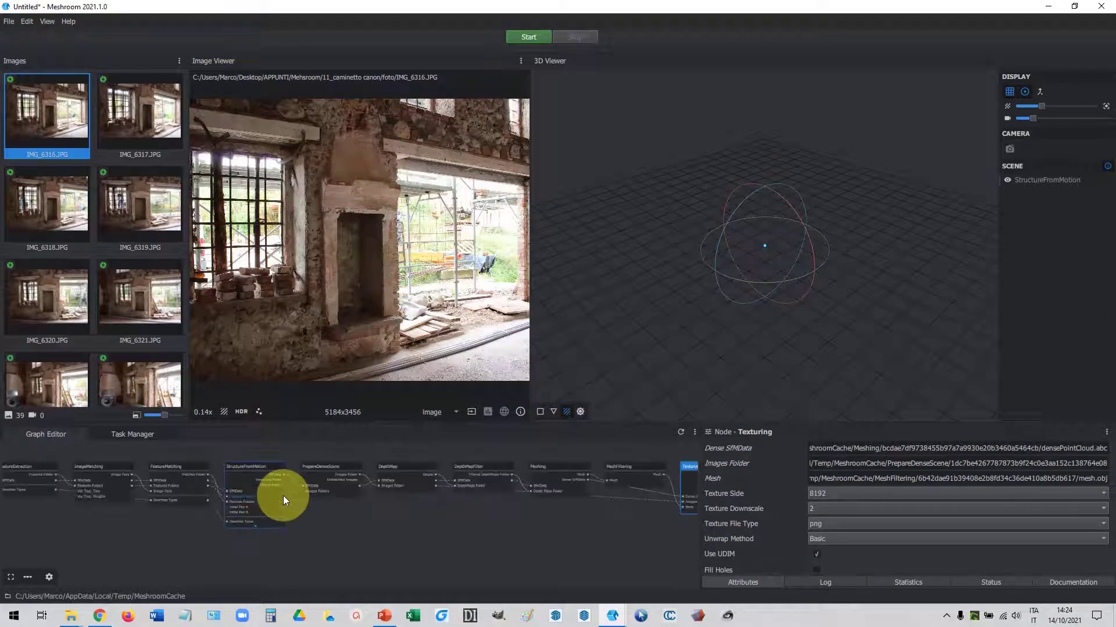
{"action": "scroll", "coordinate": [251, 494], "scroll_direction": "down", "scroll_amount": 2}
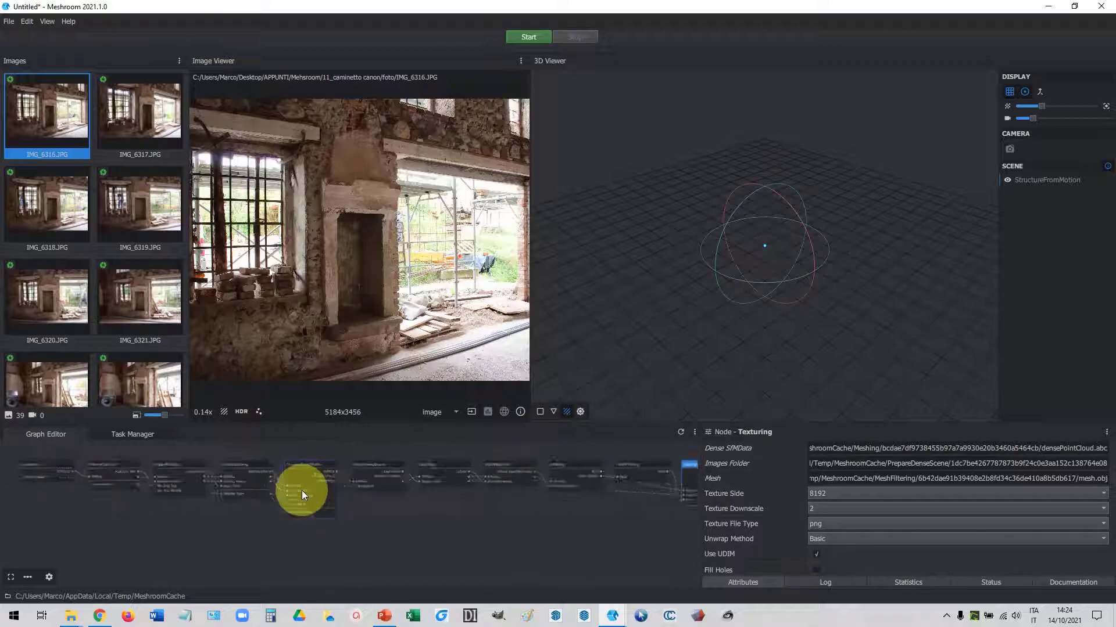
{"action": "middle_click_drag", "start_coordinate": [479, 484], "coordinate": [542, 489]}
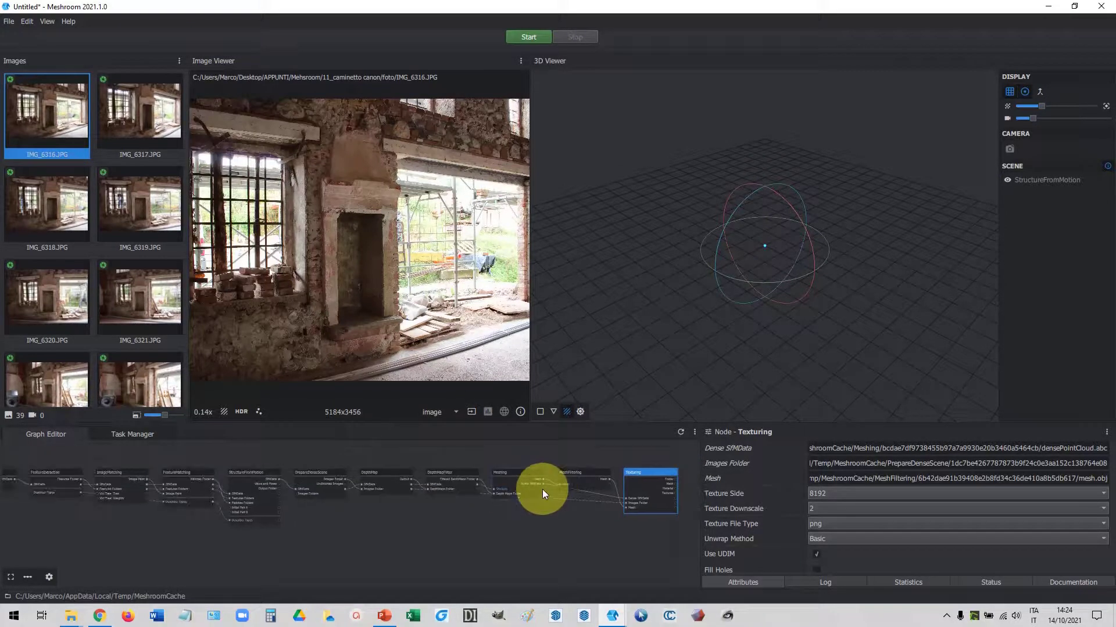
{"action": "left_click", "coordinate": [646, 524]}
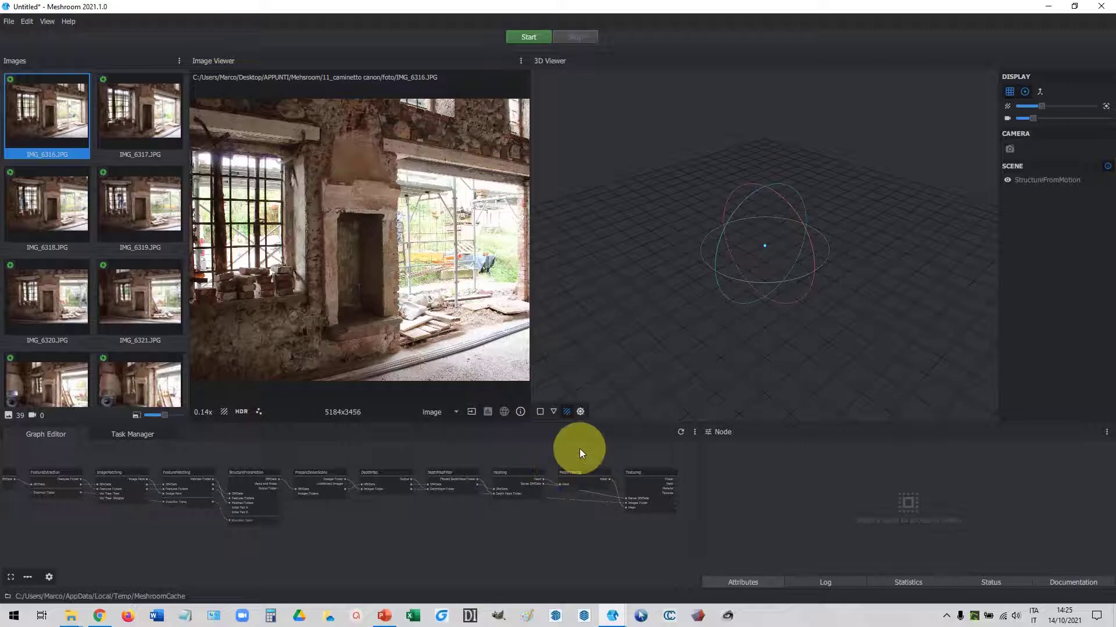
{"action": "scroll", "coordinate": [580, 449], "scroll_direction": "down", "scroll_amount": 2}
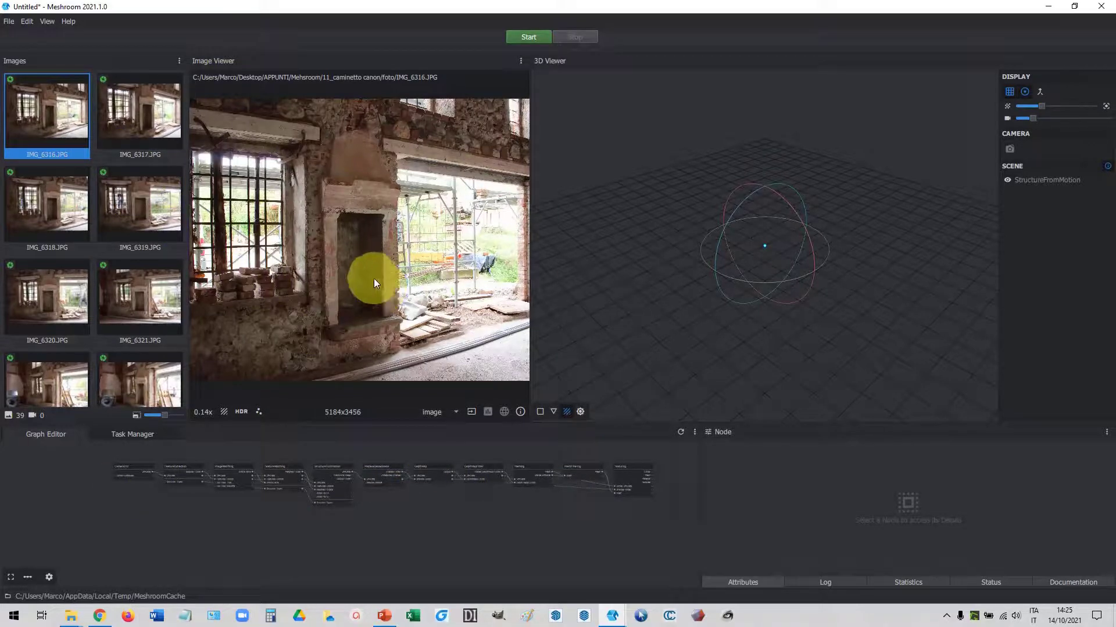
{"action": "scroll", "coordinate": [396, 284], "scroll_direction": "up", "scroll_amount": 4}
{"action": "scroll", "coordinate": [396, 282], "scroll_direction": "up", "scroll_amount": 5}
{"action": "scroll", "coordinate": [396, 282], "scroll_direction": "up", "scroll_amount": 5}
{"action": "scroll", "coordinate": [400, 282], "scroll_direction": "up", "scroll_amount": 4}
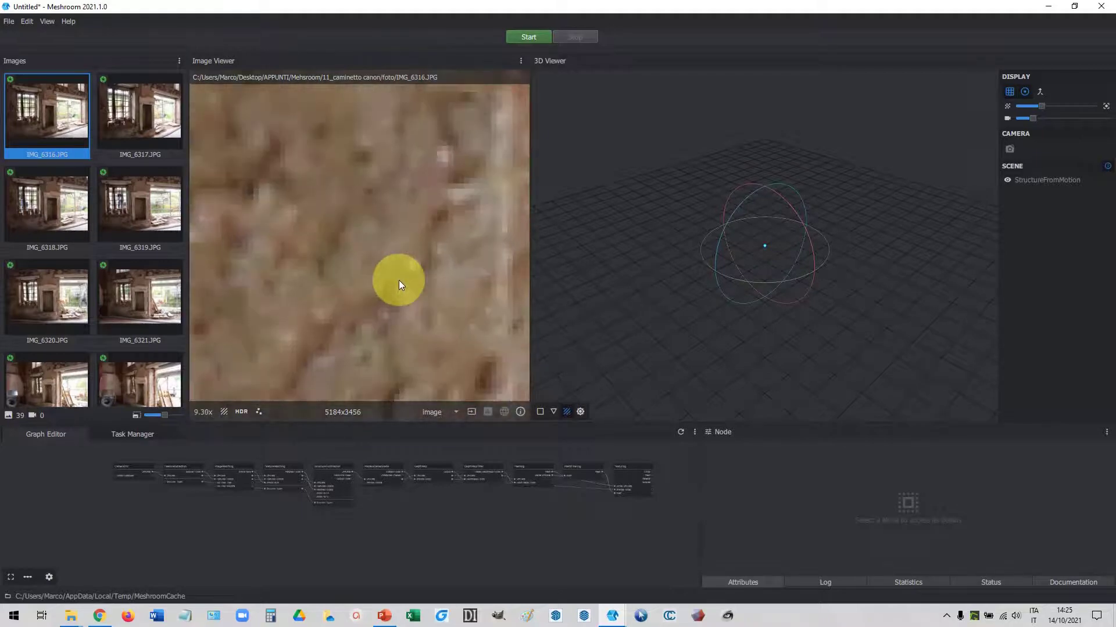
{"action": "scroll", "coordinate": [399, 281], "scroll_direction": "down", "scroll_amount": 3}
{"action": "scroll", "coordinate": [400, 281], "scroll_direction": "down", "scroll_amount": 5}
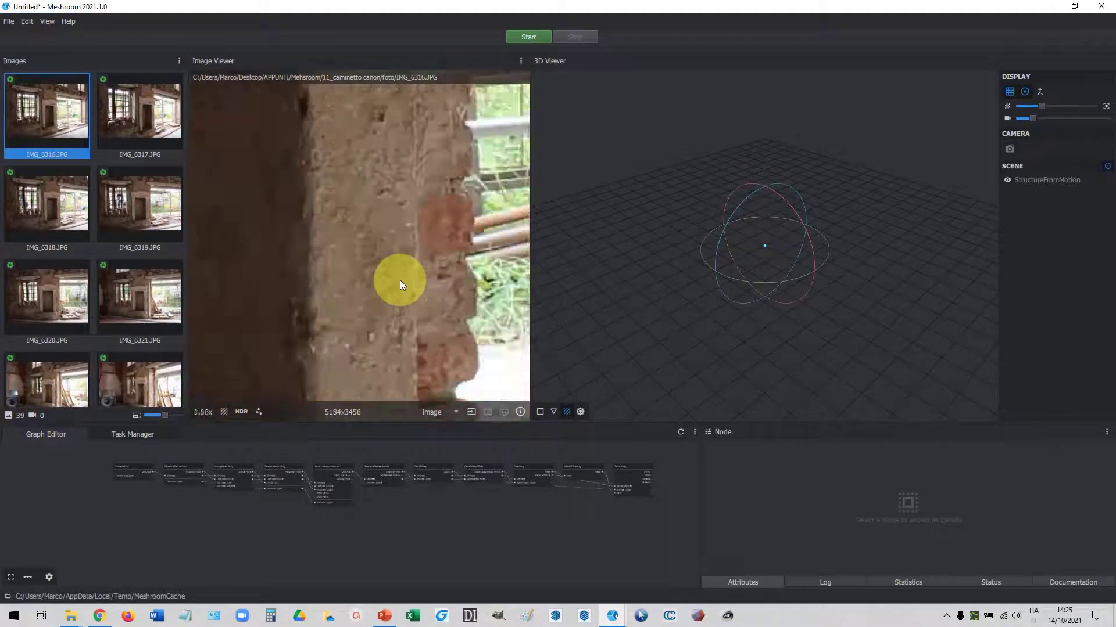
{"action": "scroll", "coordinate": [400, 282], "scroll_direction": "down", "scroll_amount": 5}
{"action": "scroll", "coordinate": [399, 282], "scroll_direction": "down", "scroll_amount": 5}
{"action": "scroll", "coordinate": [395, 279], "scroll_direction": "down", "scroll_amount": 2}
{"action": "scroll", "coordinate": [407, 280], "scroll_direction": "up", "scroll_amount": 2}
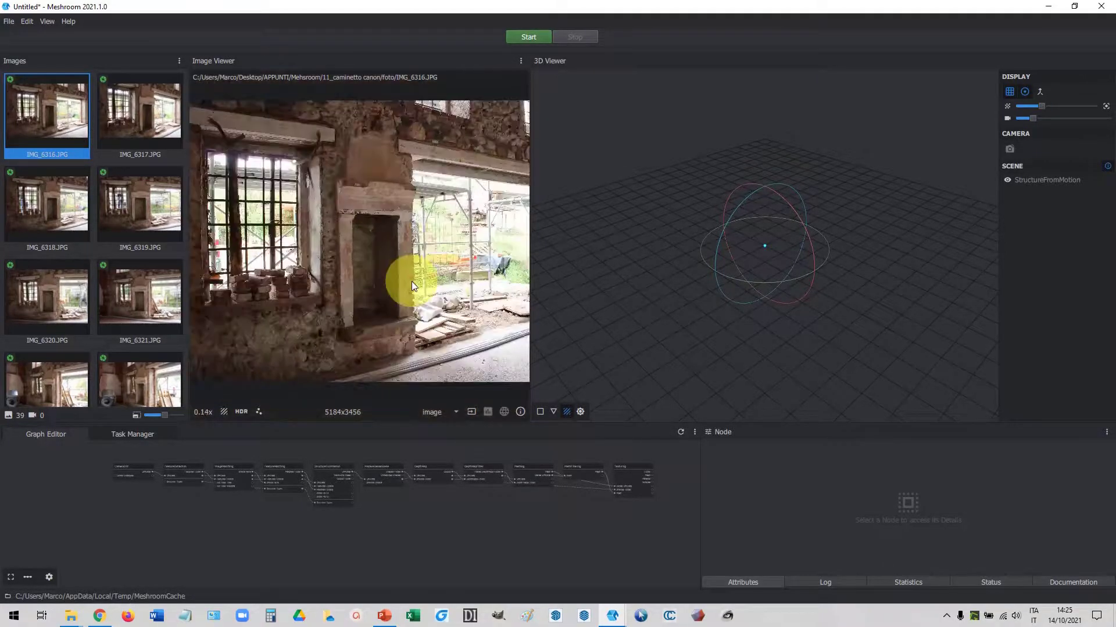
{"action": "scroll", "coordinate": [483, 498], "scroll_direction": "down", "scroll_amount": 1}
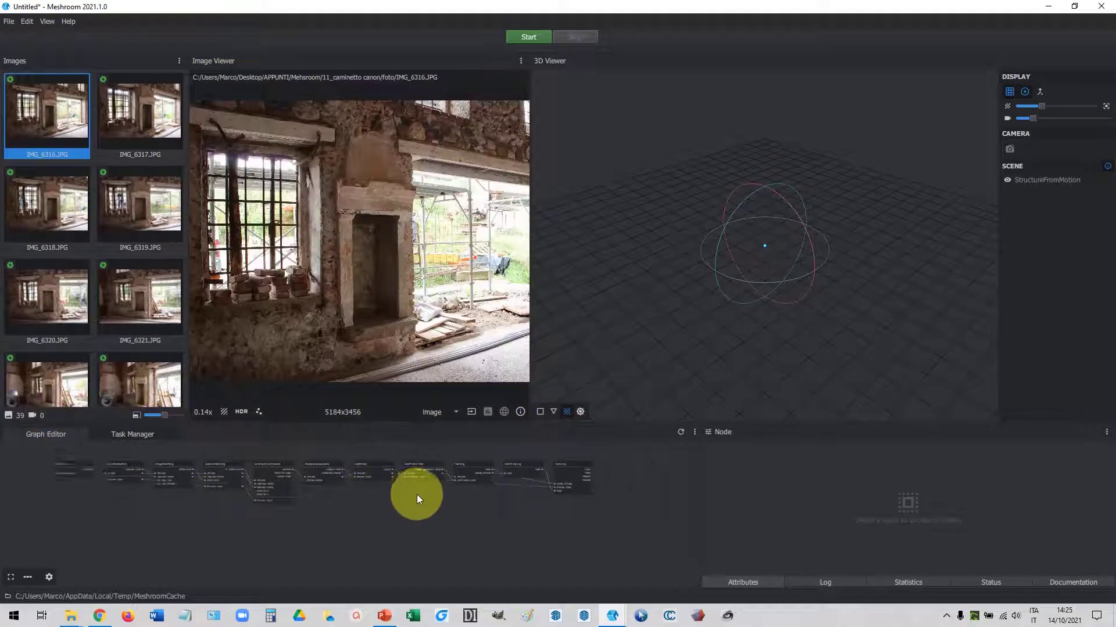
{"action": "scroll", "coordinate": [417, 494], "scroll_direction": "up", "scroll_amount": 1}
{"action": "scroll", "coordinate": [416, 504], "scroll_direction": "up", "scroll_amount": 1}
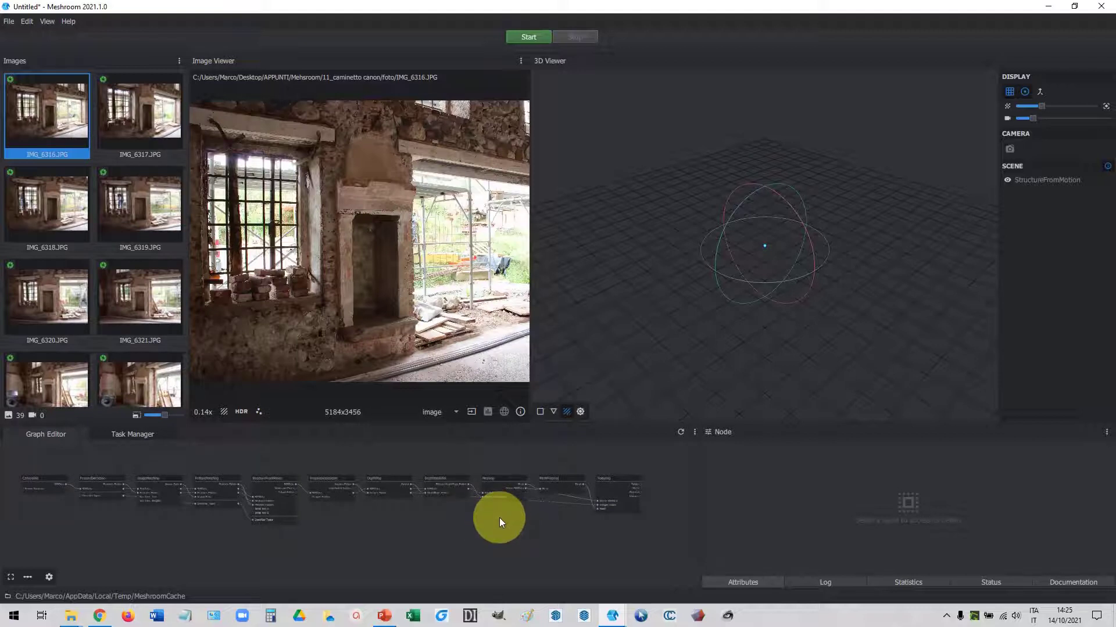
Step: Load 11_caminetto canon.mg from recent files, discarding the untitled project
{"action": "left_click", "coordinate": [9, 22]}
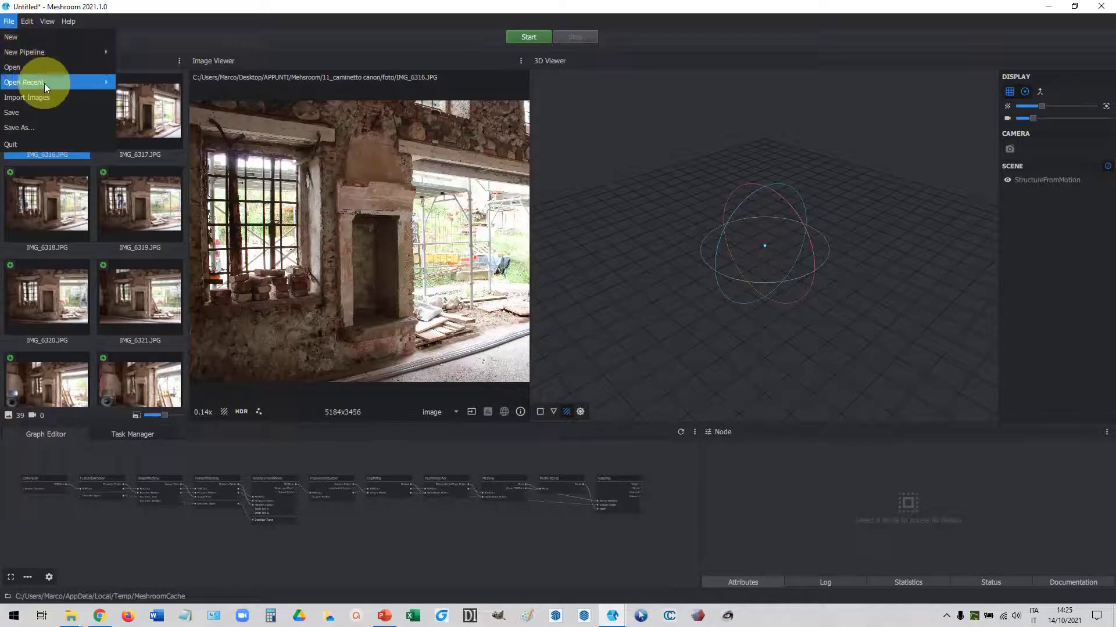
{"action": "mouse_move", "coordinate": [35, 82]}
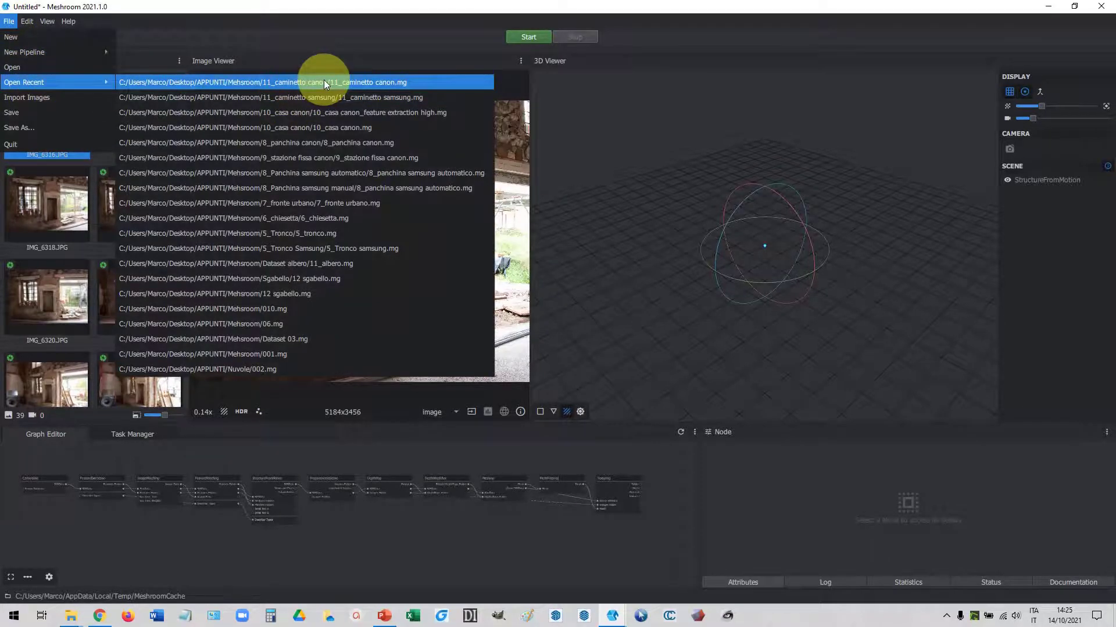
{"action": "left_click", "coordinate": [323, 82]}
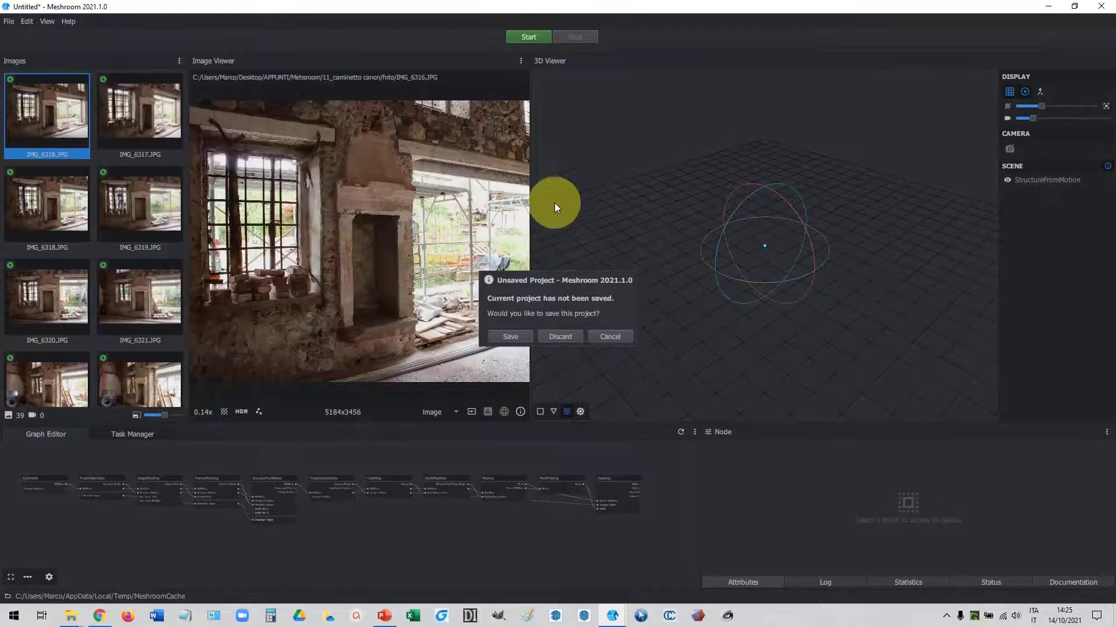
{"action": "left_click", "coordinate": [557, 337]}
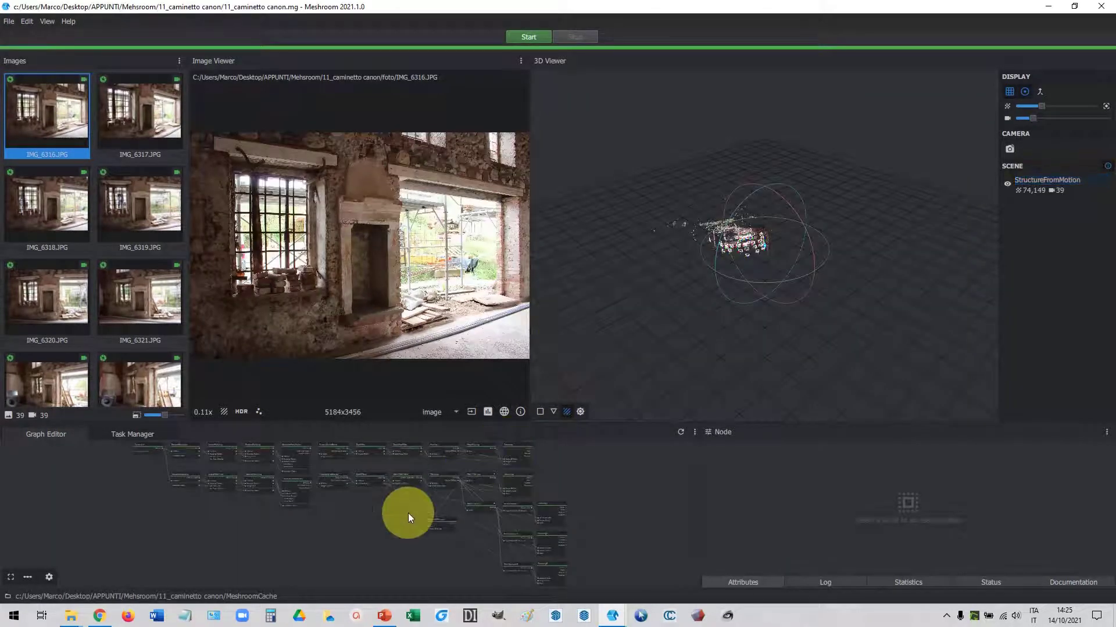
Step: Enlarge the node graph, fit the branched pipeline with its Texturing nodes, and revisit the MeshDecimate tips slide
{"action": "middle_click_drag", "start_coordinate": [297, 508], "coordinate": [303, 524]}
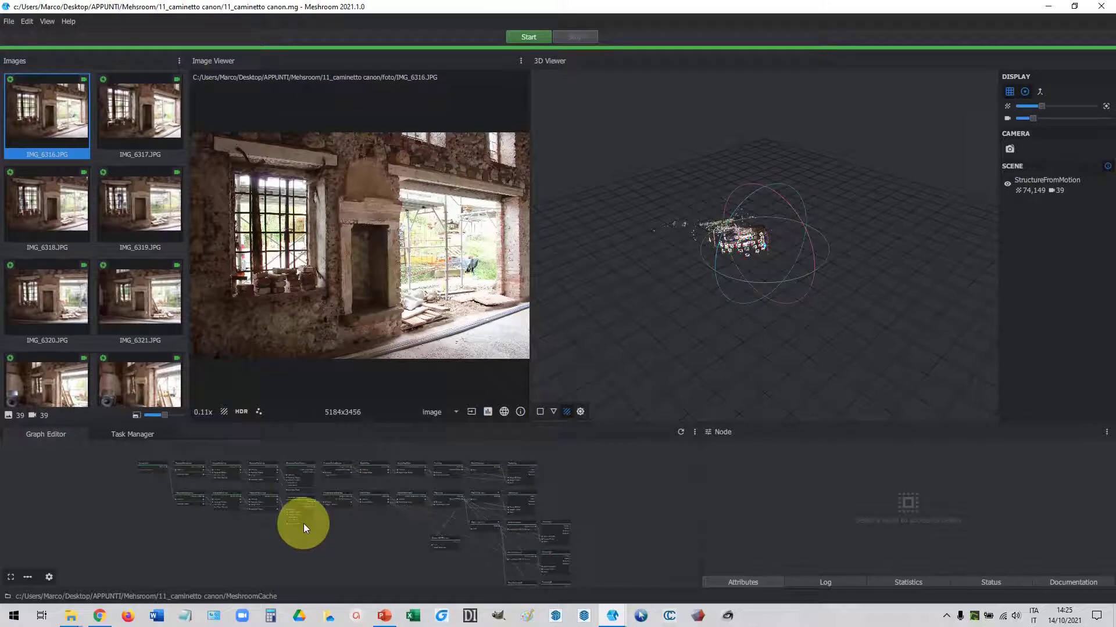
{"action": "scroll", "coordinate": [456, 534], "scroll_direction": "up", "scroll_amount": 2}
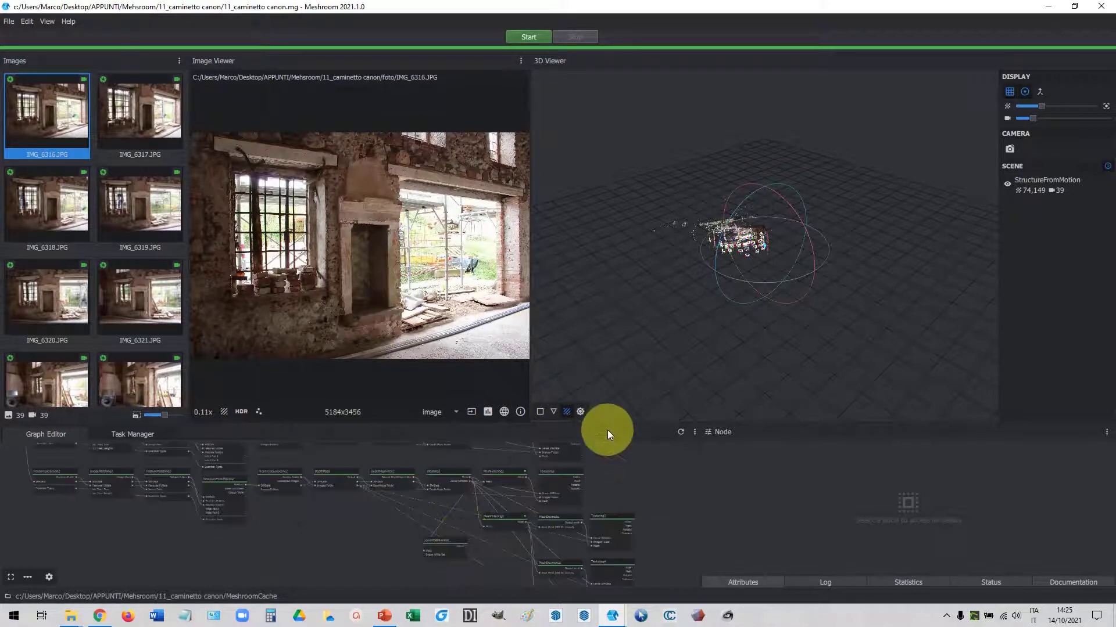
{"action": "left_click_drag", "start_coordinate": [623, 424], "coordinate": [624, 313]}
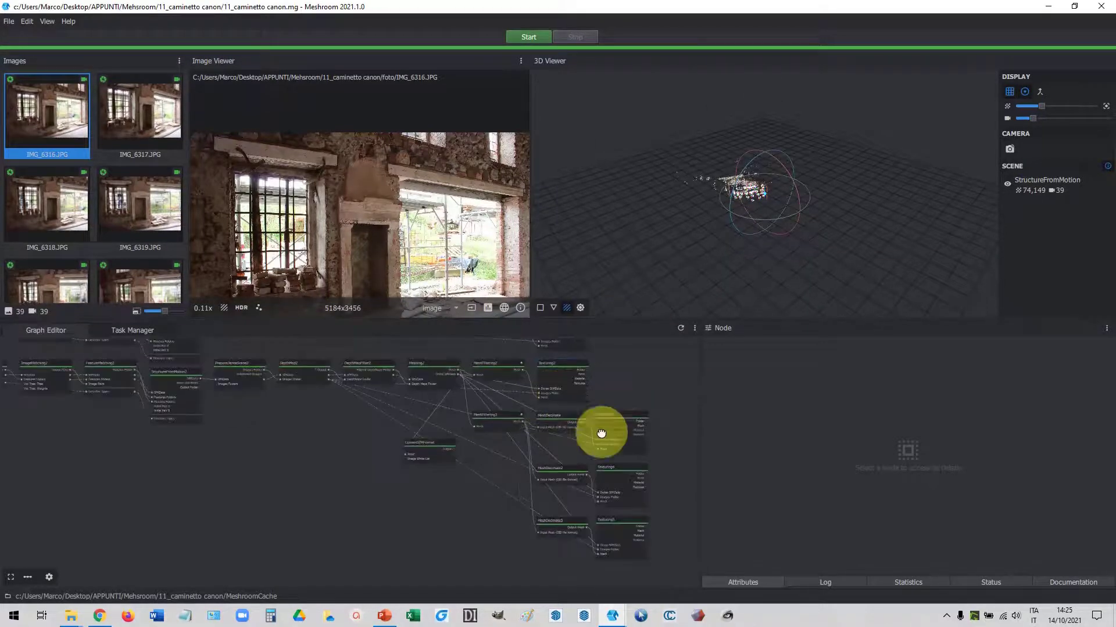
{"action": "scroll", "coordinate": [598, 436], "scroll_direction": "up", "scroll_amount": 1}
{"action": "key", "text": "f"}
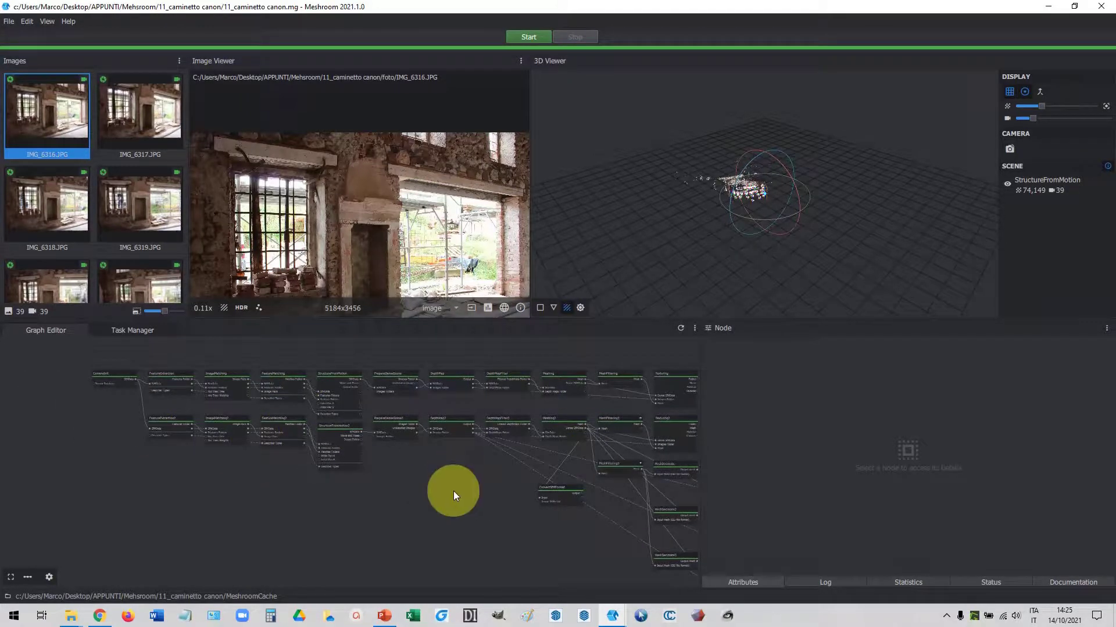
{"action": "middle_click_drag", "start_coordinate": [452, 499], "coordinate": [385, 493]}
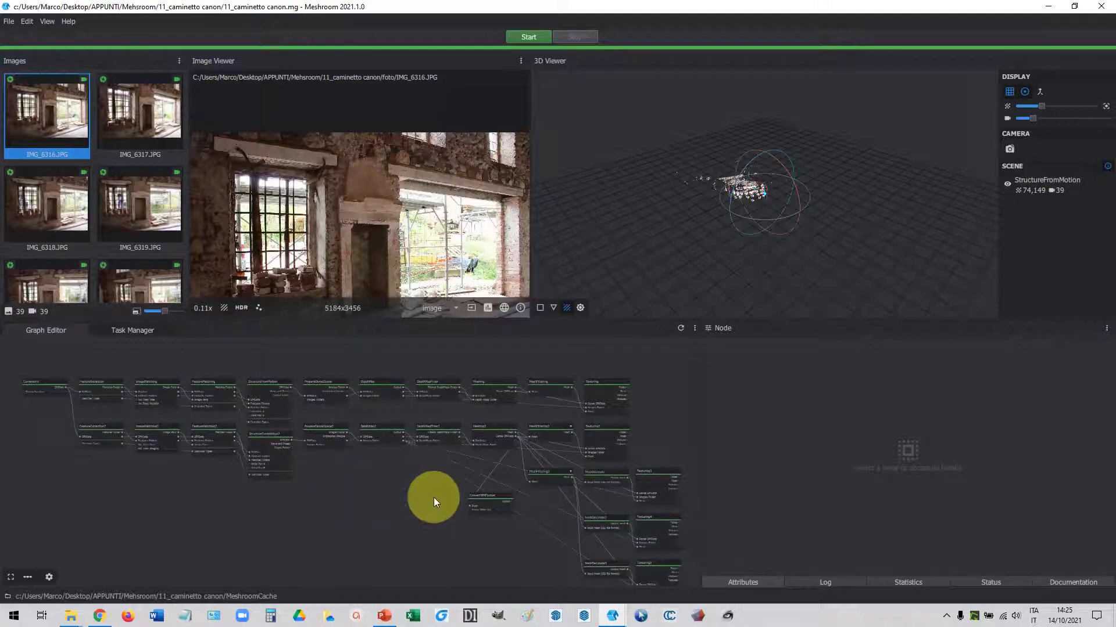
{"action": "left_click", "coordinate": [388, 619]}
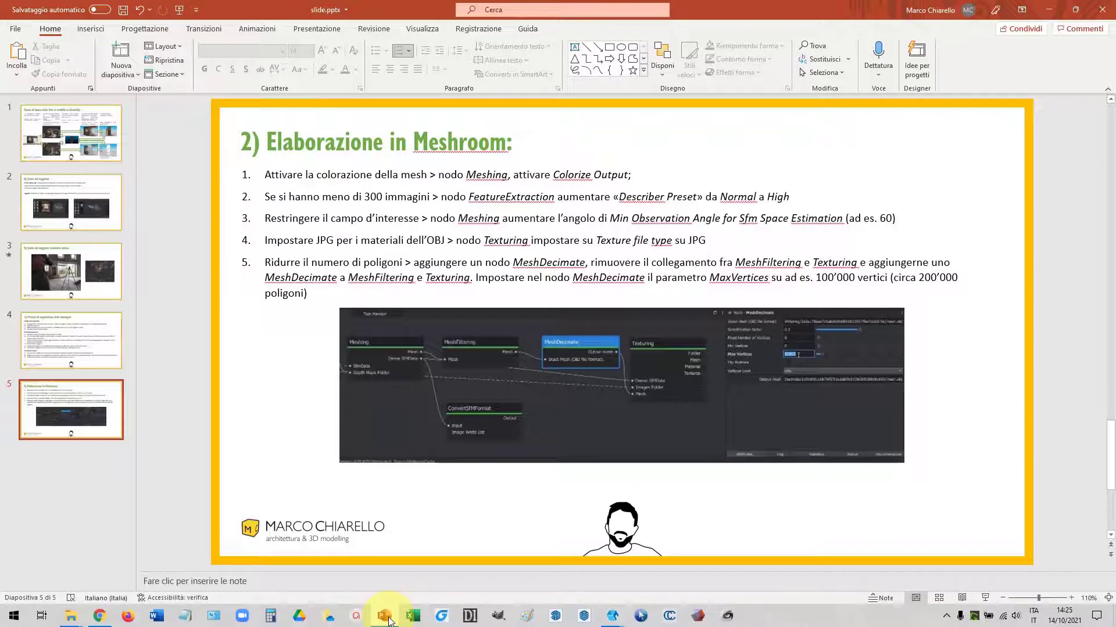
{"action": "left_click", "coordinate": [1049, 10]}
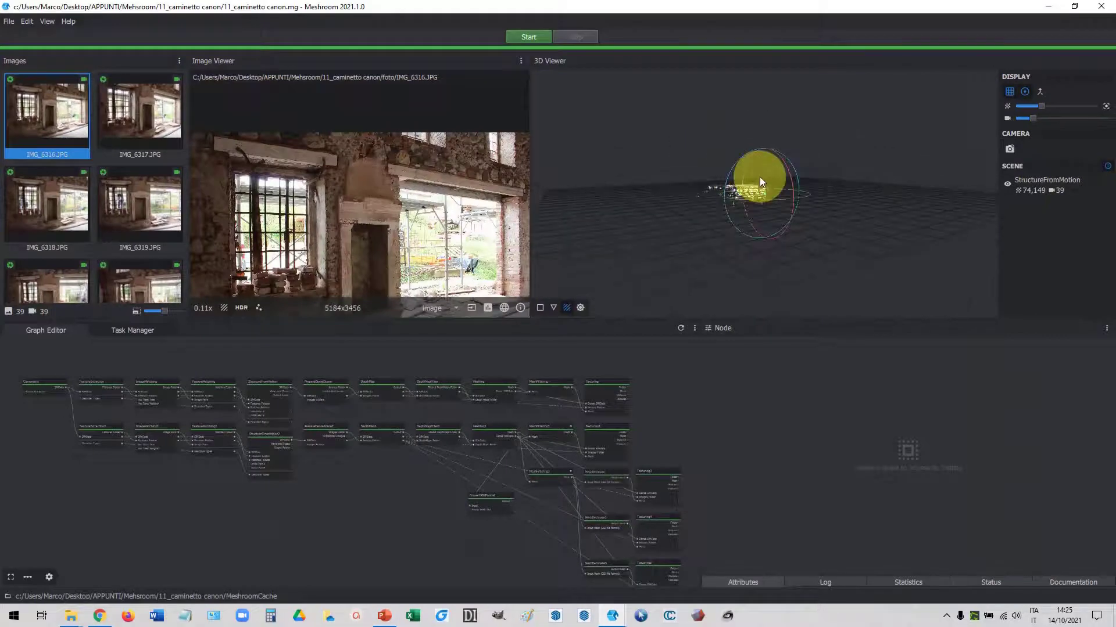
Step: Increase the Point Size and zoom the 3D view in on the fireplace point cloud
{"action": "right_click_drag", "start_coordinate": [703, 162], "coordinate": [703, 181]}
{"action": "mouse_move", "coordinate": [703, 182]}
{"action": "left_mouse_down"}
{"action": "mouse_move", "coordinate": [771, 286]}
{"action": "mouse_move", "coordinate": [713, 250]}
{"action": "mouse_move", "coordinate": [689, 209]}
{"action": "mouse_move", "coordinate": [697, 167]}
{"action": "mouse_move", "coordinate": [864, 209]}
{"action": "mouse_move", "coordinate": [692, 155]}
{"action": "mouse_move", "coordinate": [636, 152]}
{"action": "mouse_move", "coordinate": [858, 273]}
{"action": "mouse_move", "coordinate": [600, 174]}
{"action": "mouse_move", "coordinate": [855, 197]}
{"action": "mouse_move", "coordinate": [824, 202]}
{"action": "mouse_move", "coordinate": [653, 111]}
{"action": "mouse_move", "coordinate": [822, 229]}
{"action": "mouse_move", "coordinate": [764, 223]}
{"action": "mouse_move", "coordinate": [819, 223]}
{"action": "mouse_move", "coordinate": [911, 252]}
{"action": "mouse_move", "coordinate": [814, 207]}
{"action": "mouse_move", "coordinate": [751, 222]}
{"action": "mouse_move", "coordinate": [708, 118]}
{"action": "mouse_move", "coordinate": [734, 142]}
{"action": "mouse_move", "coordinate": [734, 163]}
{"action": "mouse_move", "coordinate": [755, 146]}
{"action": "left_mouse_up"}
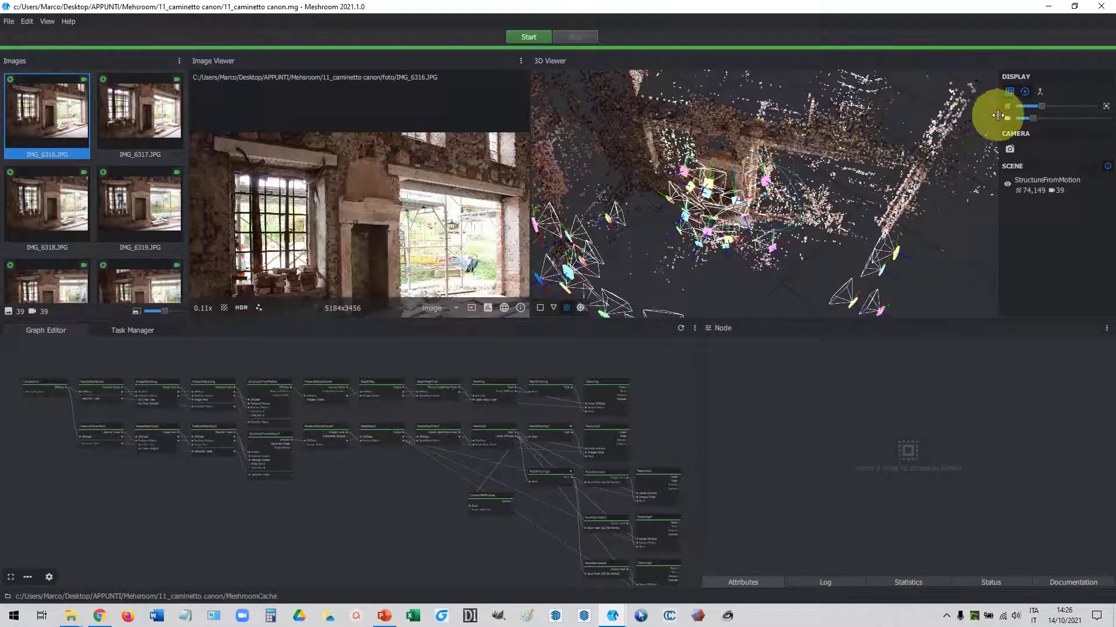
{"action": "mouse_move", "coordinate": [1040, 108]}
{"action": "left_mouse_down"}
{"action": "mouse_move", "coordinate": [1058, 102]}
{"action": "mouse_move", "coordinate": [1019, 117]}
{"action": "left_mouse_up"}
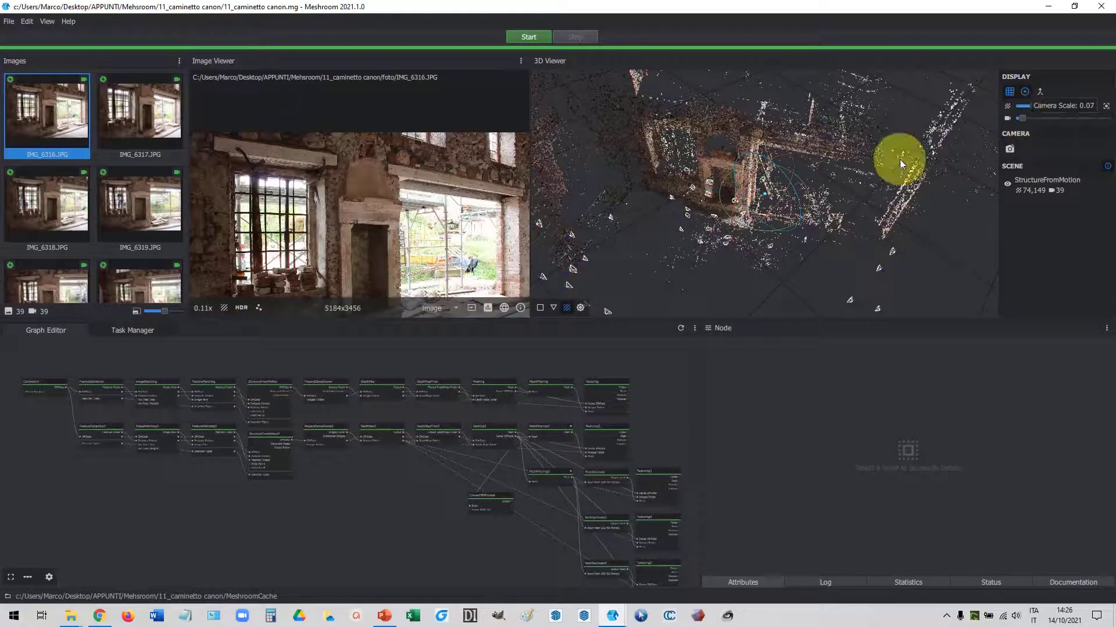
{"action": "mouse_move", "coordinate": [899, 159]}
{"action": "left_mouse_down"}
{"action": "mouse_move", "coordinate": [744, 157]}
{"action": "mouse_move", "coordinate": [740, 187]}
{"action": "left_mouse_up"}
{"action": "scroll", "coordinate": [739, 185], "scroll_direction": "up", "scroll_amount": 3}
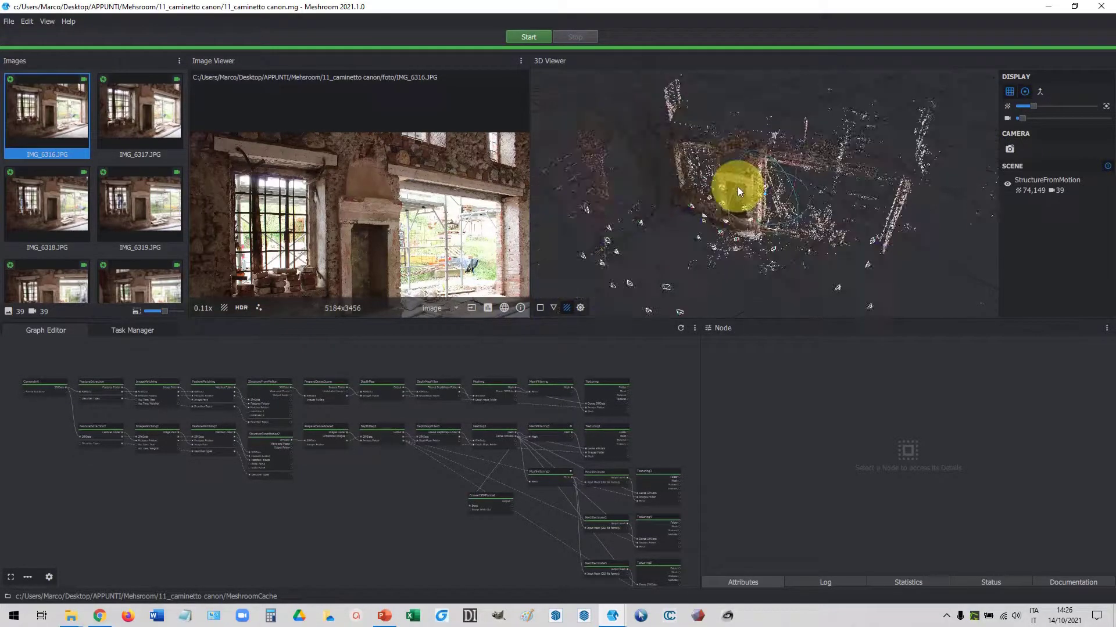
{"action": "scroll", "coordinate": [737, 187], "scroll_direction": "up", "scroll_amount": 5}
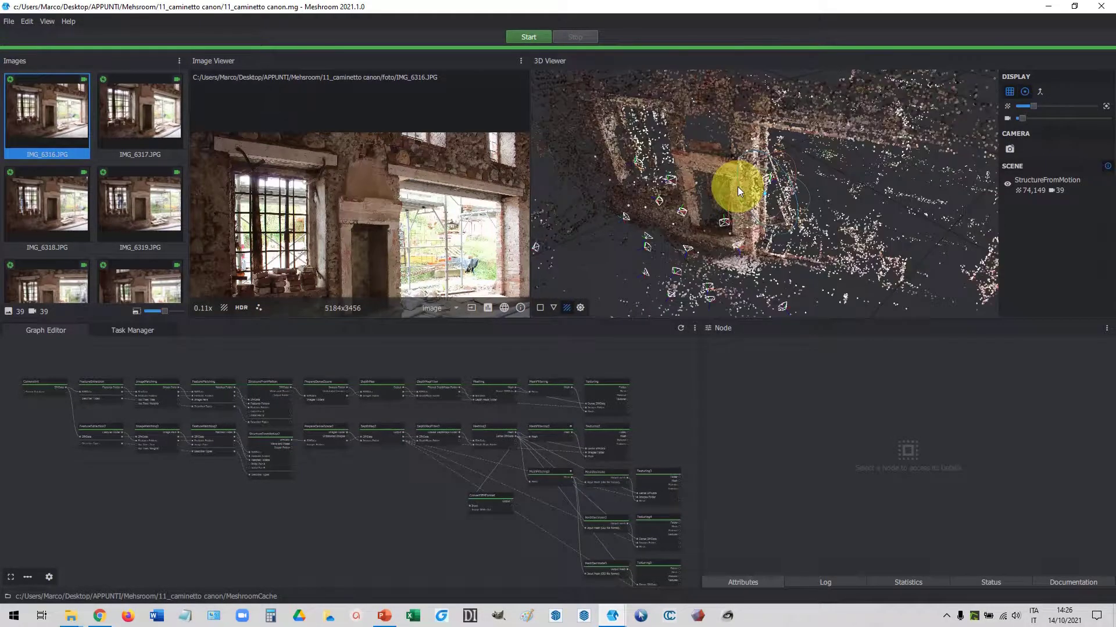
Step: Load the Texturing5 result into the 3D viewer and enlarge the view
{"action": "left_click", "coordinate": [596, 381]}
{"action": "scroll", "coordinate": [639, 459], "scroll_direction": "up", "scroll_amount": 2}
{"action": "scroll", "coordinate": [618, 466], "scroll_direction": "up", "scroll_amount": 3}
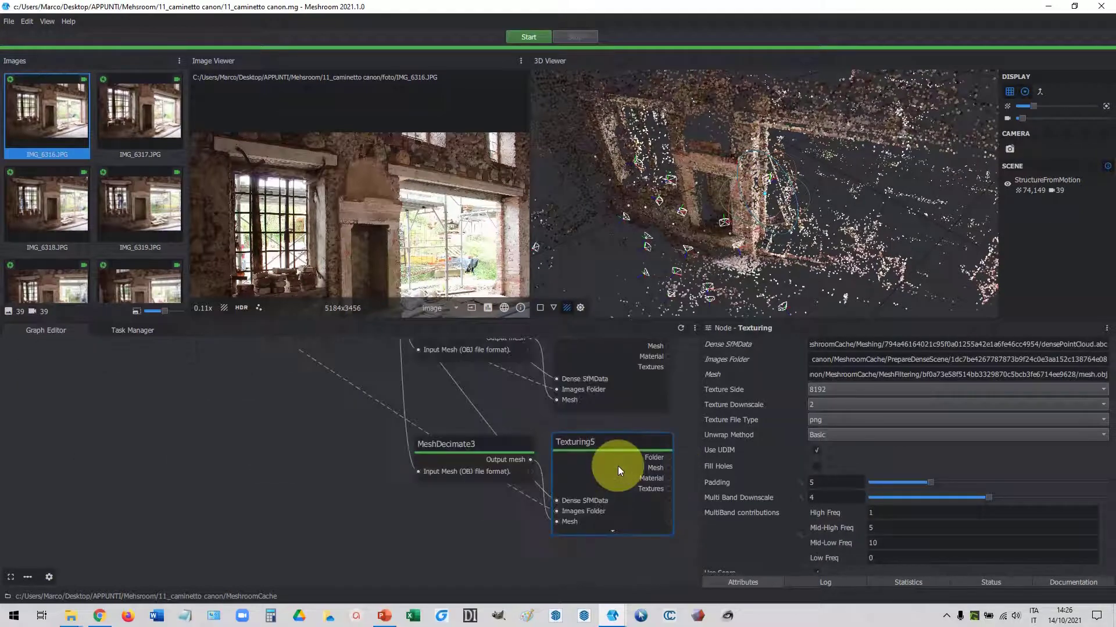
{"action": "scroll", "coordinate": [598, 462], "scroll_direction": "up", "scroll_amount": 3}
{"action": "scroll", "coordinate": [523, 442], "scroll_direction": "down", "scroll_amount": 1}
{"action": "scroll", "coordinate": [504, 436], "scroll_direction": "up", "scroll_amount": 1}
{"action": "scroll", "coordinate": [517, 434], "scroll_direction": "up", "scroll_amount": 2}
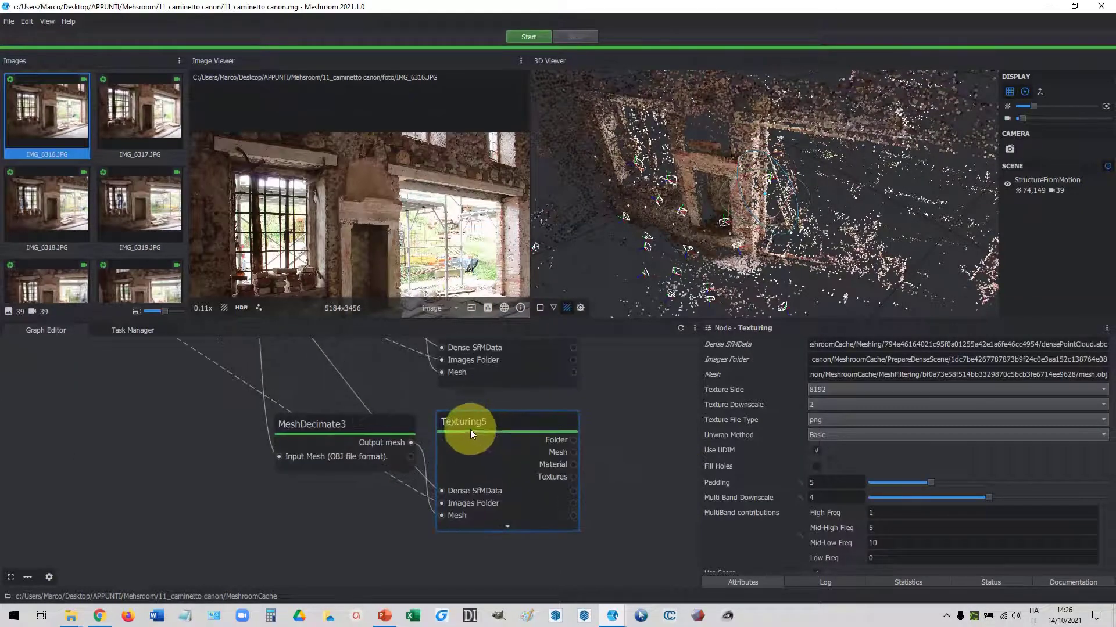
{"action": "double_click", "coordinate": [480, 417]}
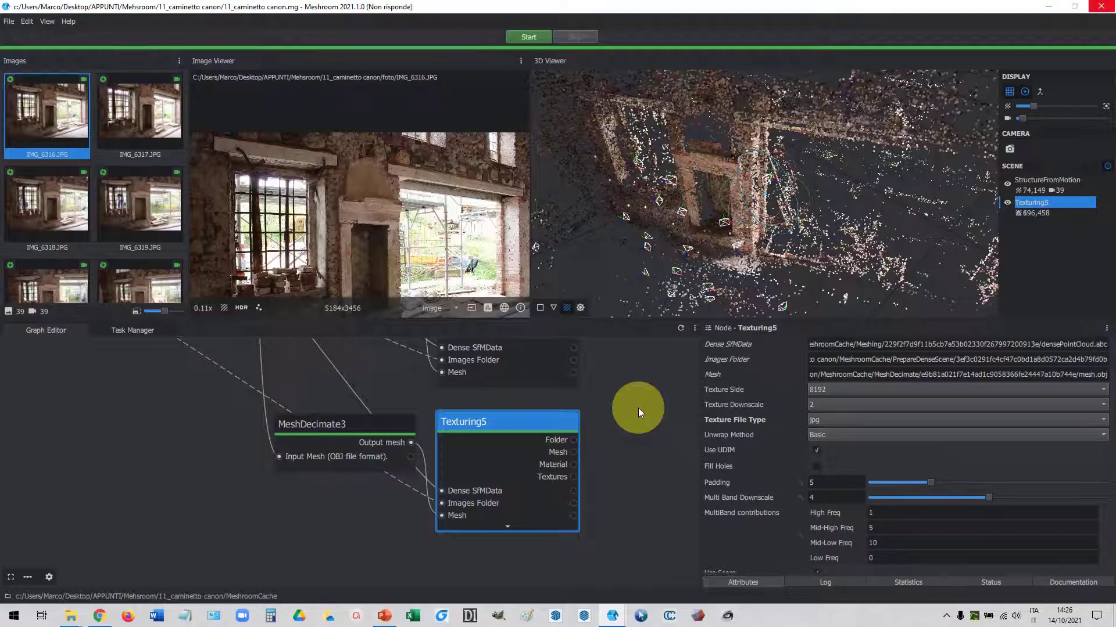
{"action": "left_click_drag", "start_coordinate": [650, 319], "coordinate": [639, 351]}
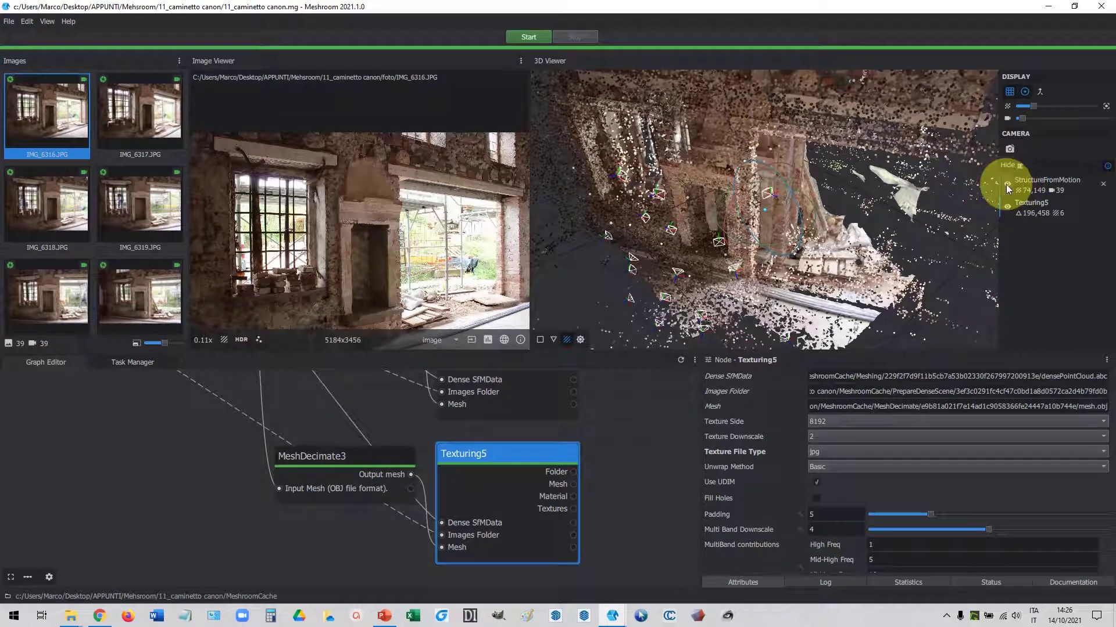
Step: Toggle the SfM point cloud, hide the ground grid, and orbit around the textured fireplace
{"action": "left_click", "coordinate": [1006, 186]}
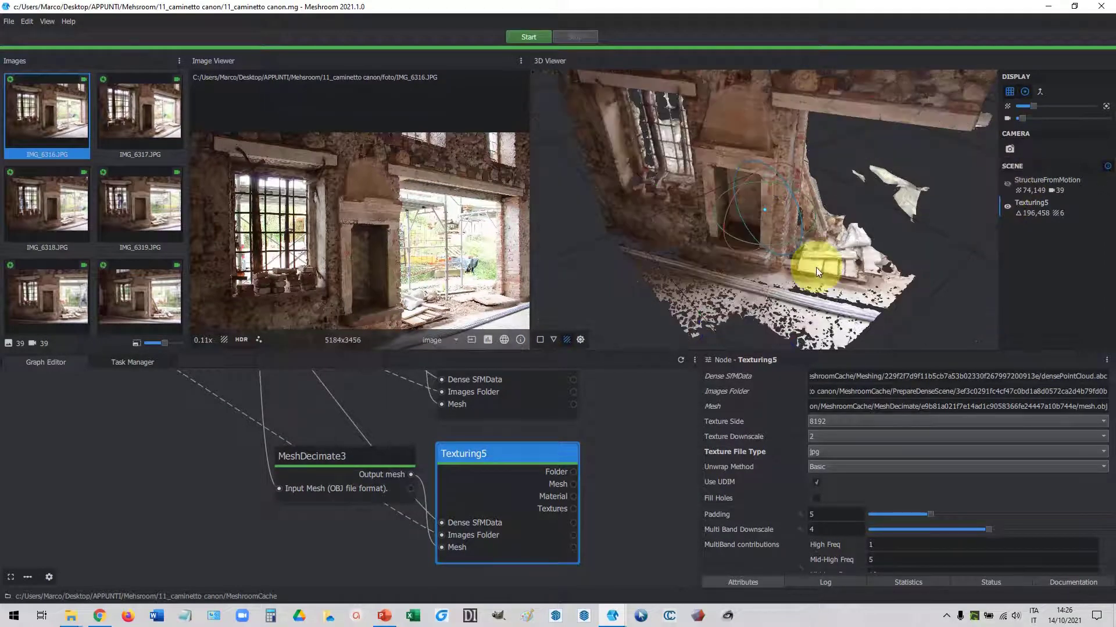
{"action": "left_click_drag", "start_coordinate": [828, 251], "coordinate": [828, 231]}
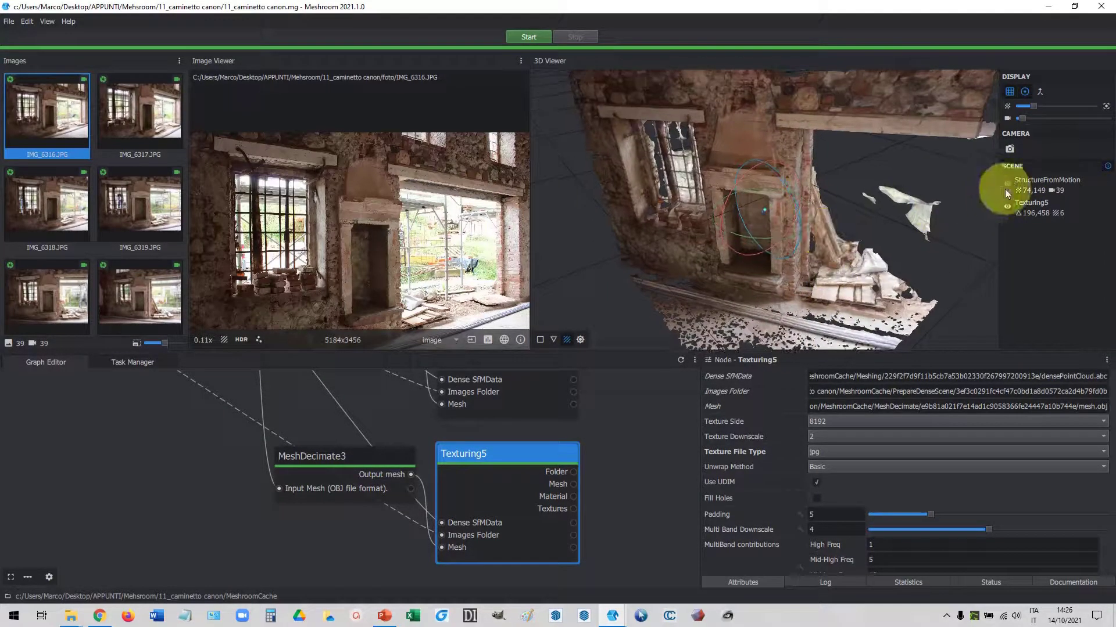
{"action": "left_click", "coordinate": [1009, 186]}
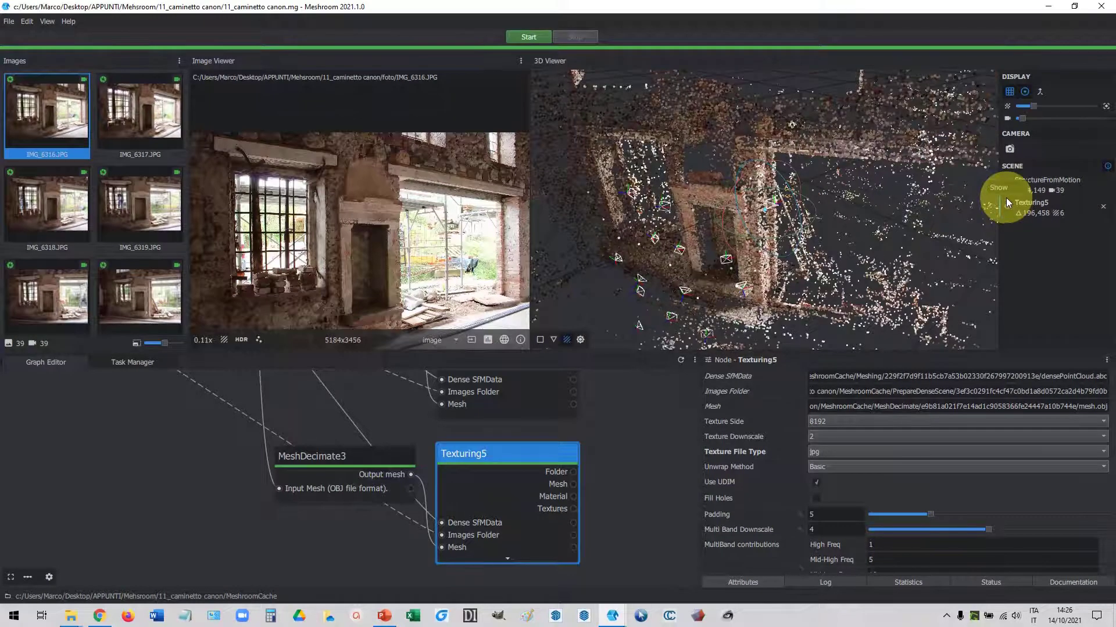
{"action": "left_click", "coordinate": [1006, 200]}
{"action": "mouse_move", "coordinate": [767, 217]}
{"action": "left_mouse_down"}
{"action": "mouse_move", "coordinate": [849, 260]}
{"action": "mouse_move", "coordinate": [419, 409]}
{"action": "left_mouse_up"}
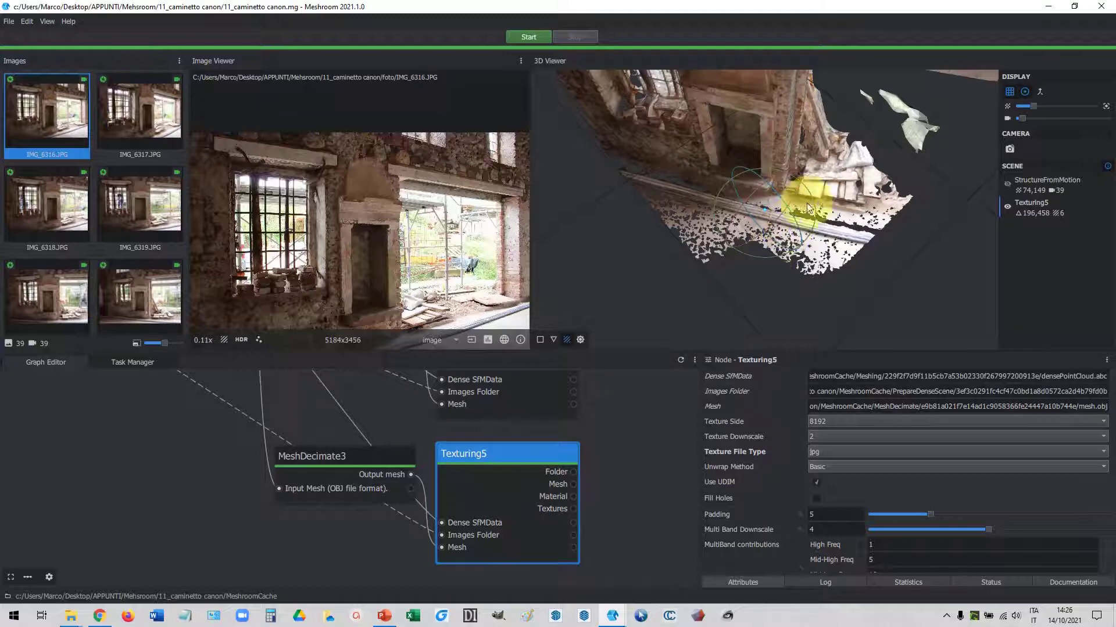
{"action": "mouse_move", "coordinate": [789, 230]}
{"action": "left_mouse_down"}
{"action": "mouse_move", "coordinate": [779, 247]}
{"action": "mouse_move", "coordinate": [323, 430]}
{"action": "left_mouse_up"}
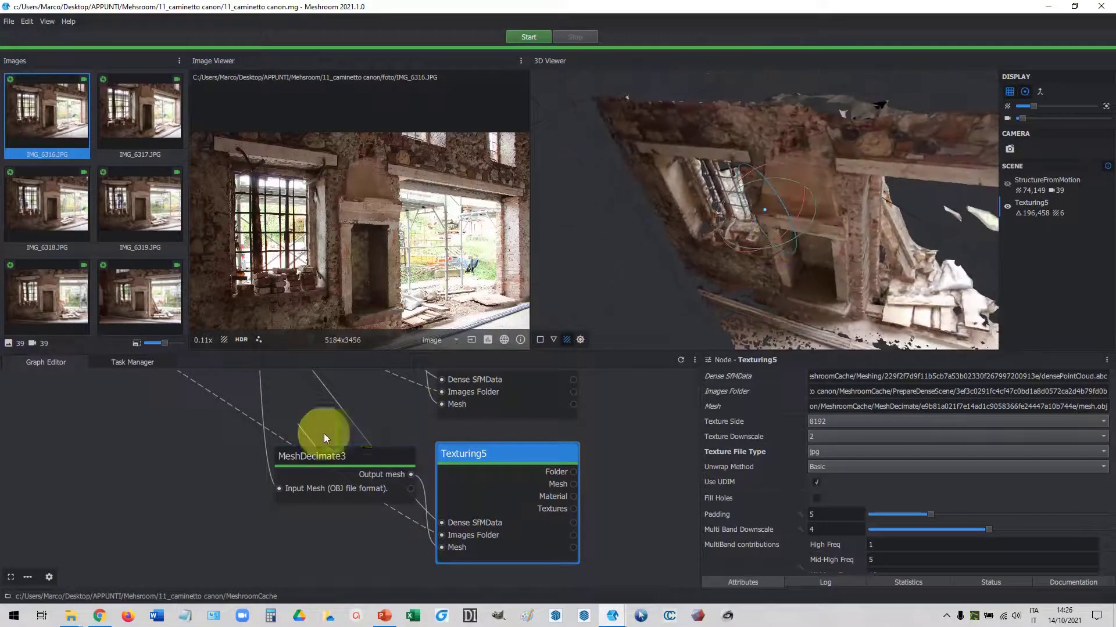
{"action": "mouse_move", "coordinate": [689, 245]}
{"action": "left_mouse_down"}
{"action": "mouse_move", "coordinate": [717, 200]}
{"action": "mouse_move", "coordinate": [775, 215]}
{"action": "mouse_move", "coordinate": [749, 259]}
{"action": "left_mouse_up"}
{"action": "left_click", "coordinate": [1009, 91]}
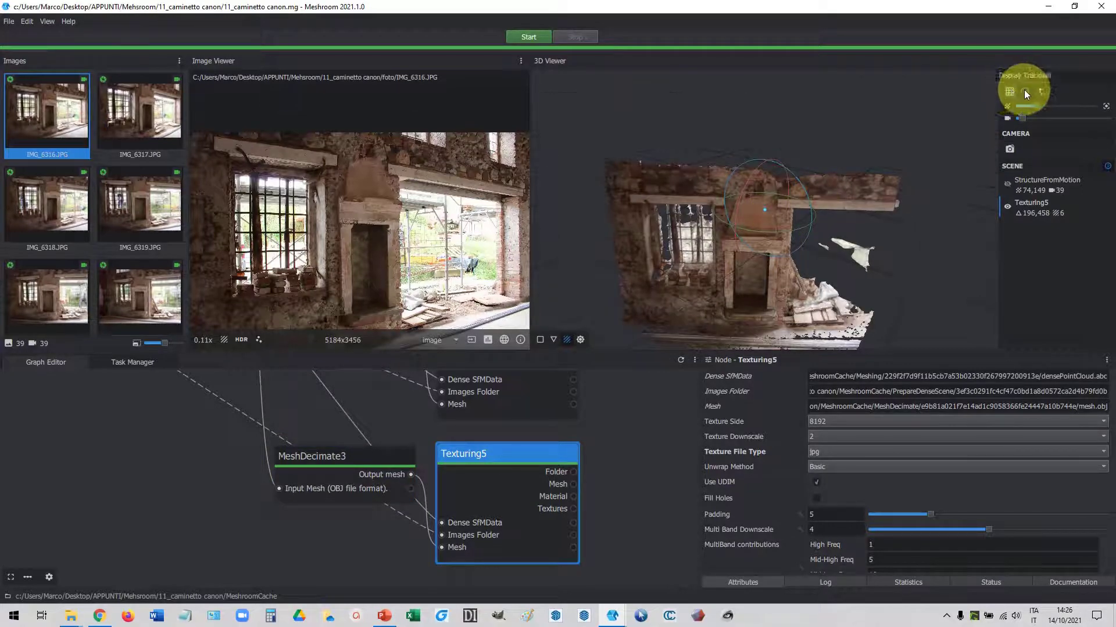
Step: Zoom close to the fireplace and compare Wireframe, Solid and Textured shading
{"action": "mouse_move", "coordinate": [832, 207]}
{"action": "left_mouse_down"}
{"action": "mouse_move", "coordinate": [768, 204]}
{"action": "mouse_move", "coordinate": [766, 193]}
{"action": "mouse_move", "coordinate": [755, 229]}
{"action": "mouse_move", "coordinate": [789, 298]}
{"action": "mouse_move", "coordinate": [723, 288]}
{"action": "mouse_move", "coordinate": [754, 292]}
{"action": "mouse_move", "coordinate": [773, 262]}
{"action": "mouse_move", "coordinate": [792, 279]}
{"action": "mouse_move", "coordinate": [786, 289]}
{"action": "mouse_move", "coordinate": [776, 235]}
{"action": "mouse_move", "coordinate": [577, 322]}
{"action": "left_mouse_up"}
{"action": "scroll", "coordinate": [790, 294], "scroll_direction": "up", "scroll_amount": 3}
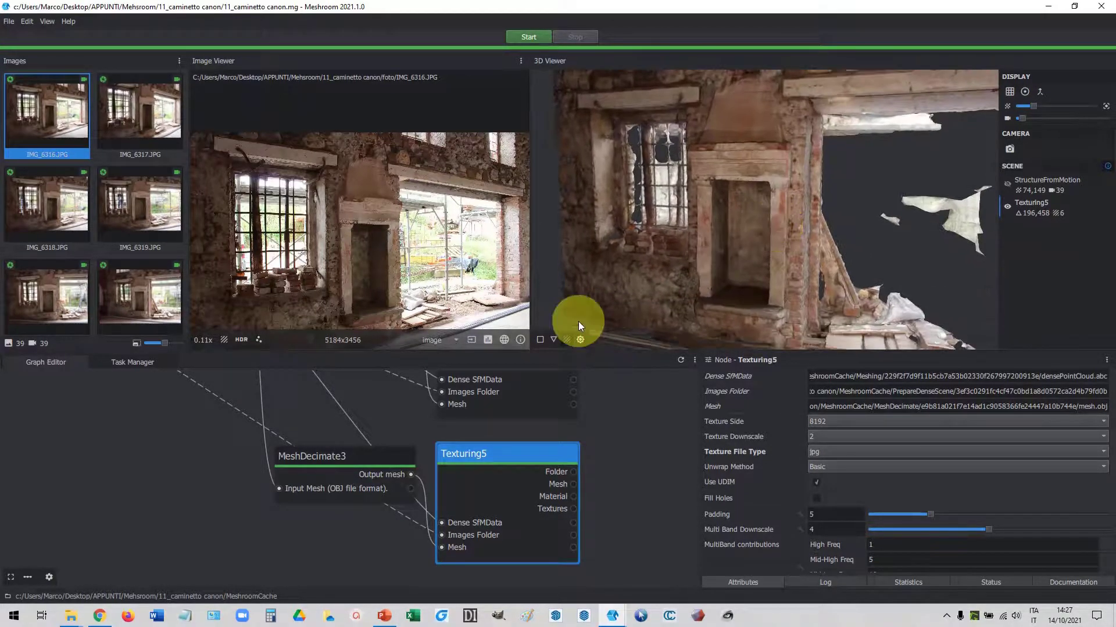
{"action": "left_click", "coordinate": [553, 339]}
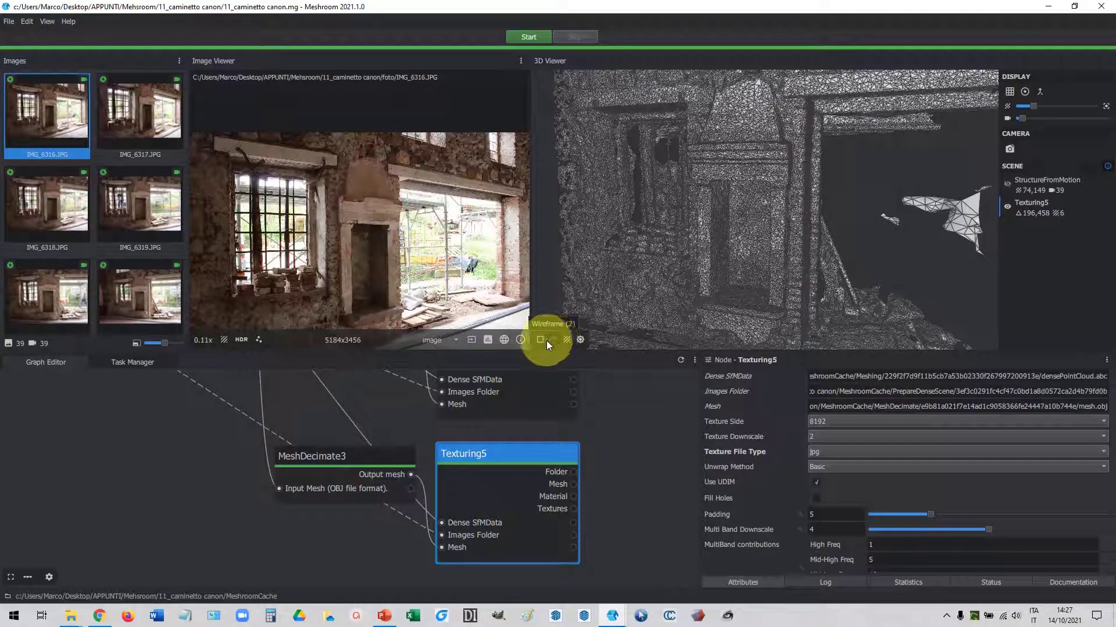
{"action": "left_click", "coordinate": [538, 339]}
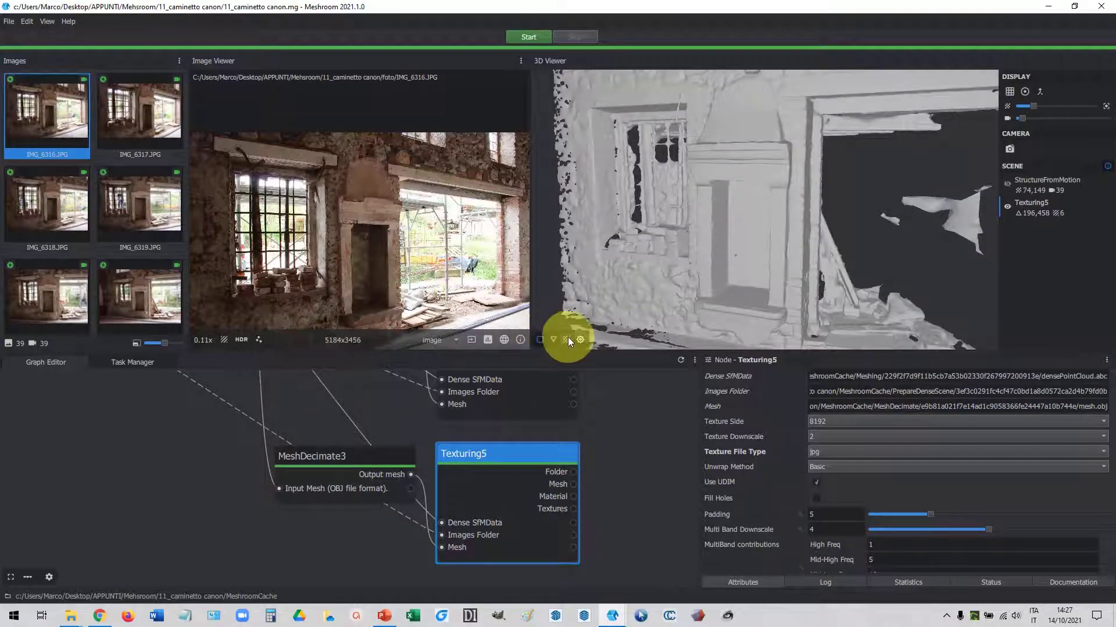
{"action": "left_click", "coordinate": [567, 339]}
Step: Show the Meshing node's settings down to Colorize Output, which is enabled
{"action": "scroll", "coordinate": [605, 451], "scroll_direction": "down", "scroll_amount": 1}
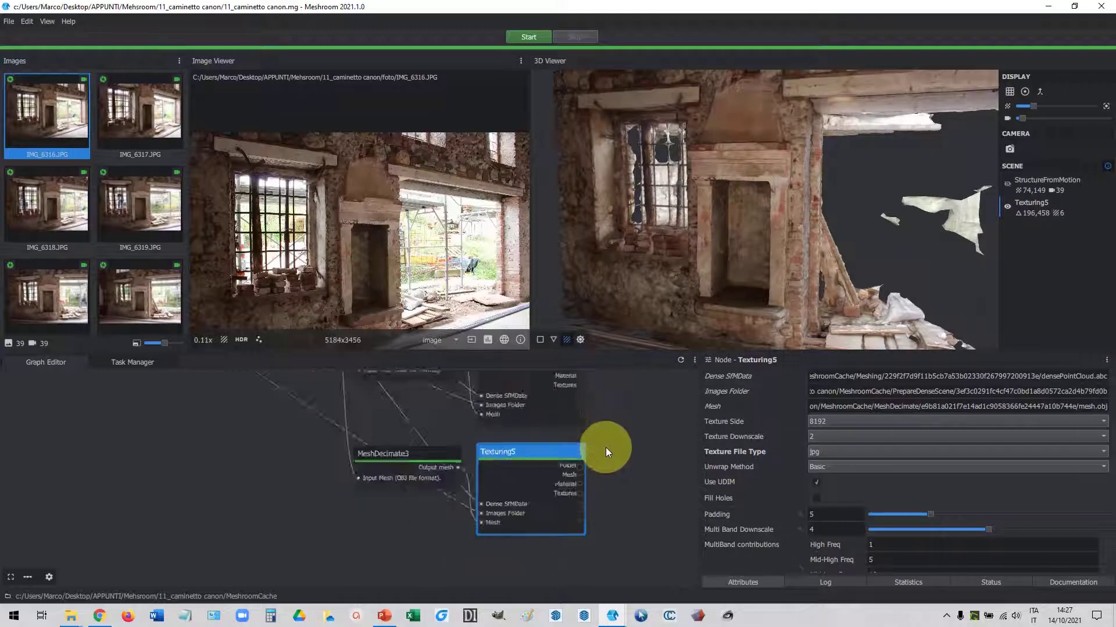
{"action": "scroll", "coordinate": [605, 447], "scroll_direction": "down", "scroll_amount": 2}
{"action": "scroll", "coordinate": [357, 469], "scroll_direction": "down", "scroll_amount": 2}
{"action": "scroll", "coordinate": [407, 447], "scroll_direction": "up", "scroll_amount": 1}
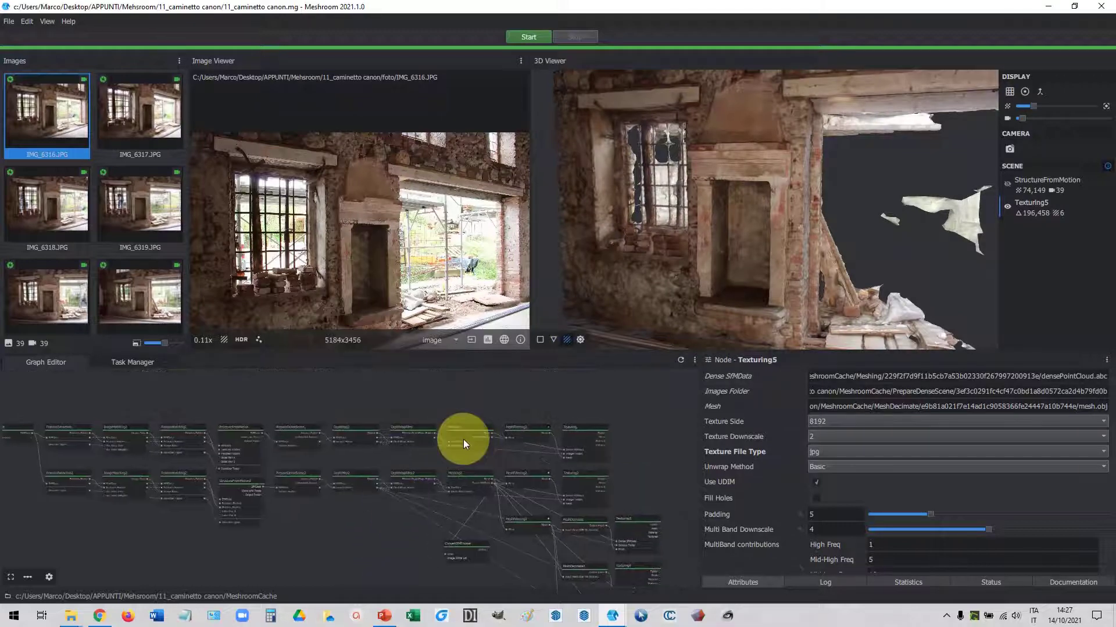
{"action": "scroll", "coordinate": [494, 424], "scroll_direction": "up", "scroll_amount": 2}
{"action": "scroll", "coordinate": [506, 422], "scroll_direction": "up", "scroll_amount": 1}
{"action": "left_click", "coordinate": [394, 439]}
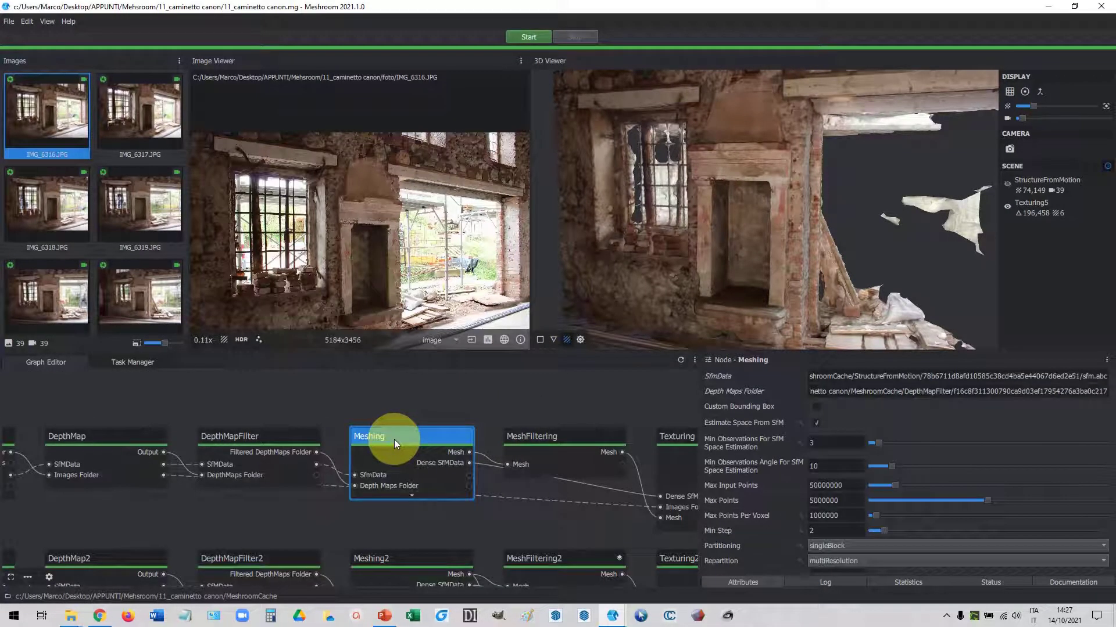
{"action": "scroll", "coordinate": [793, 461], "scroll_direction": "down", "scroll_amount": 2}
{"action": "scroll", "coordinate": [792, 462], "scroll_direction": "down", "scroll_amount": 2}
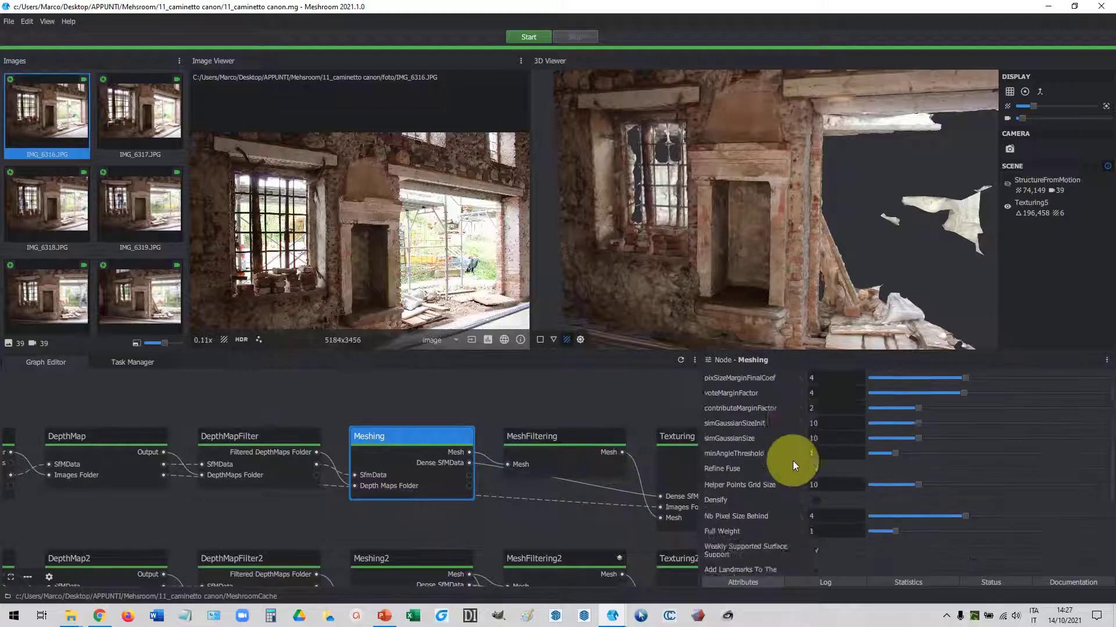
{"action": "scroll", "coordinate": [793, 462], "scroll_direction": "down", "scroll_amount": 2}
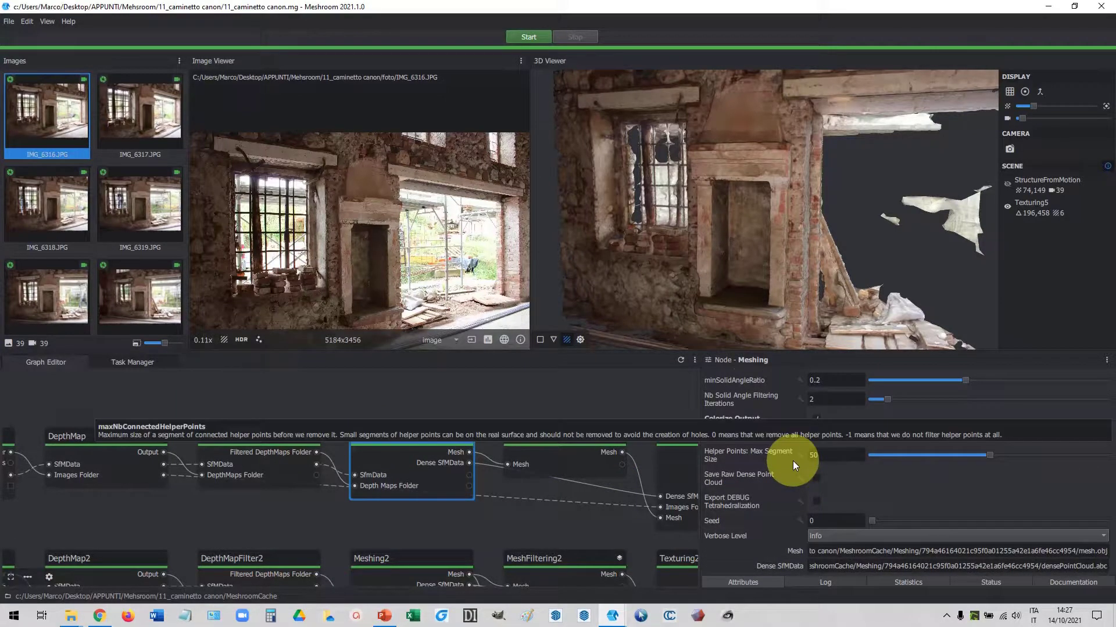
Step: Compare the mesh in Solid versus Textured shading
{"action": "left_click", "coordinate": [539, 340]}
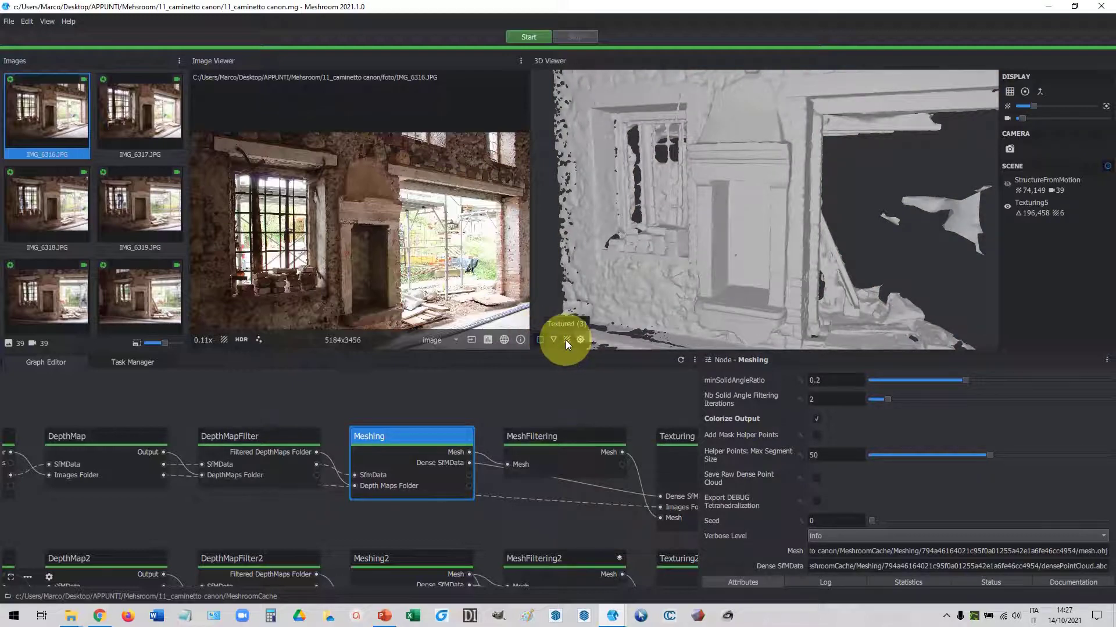
{"action": "left_click", "coordinate": [566, 339]}
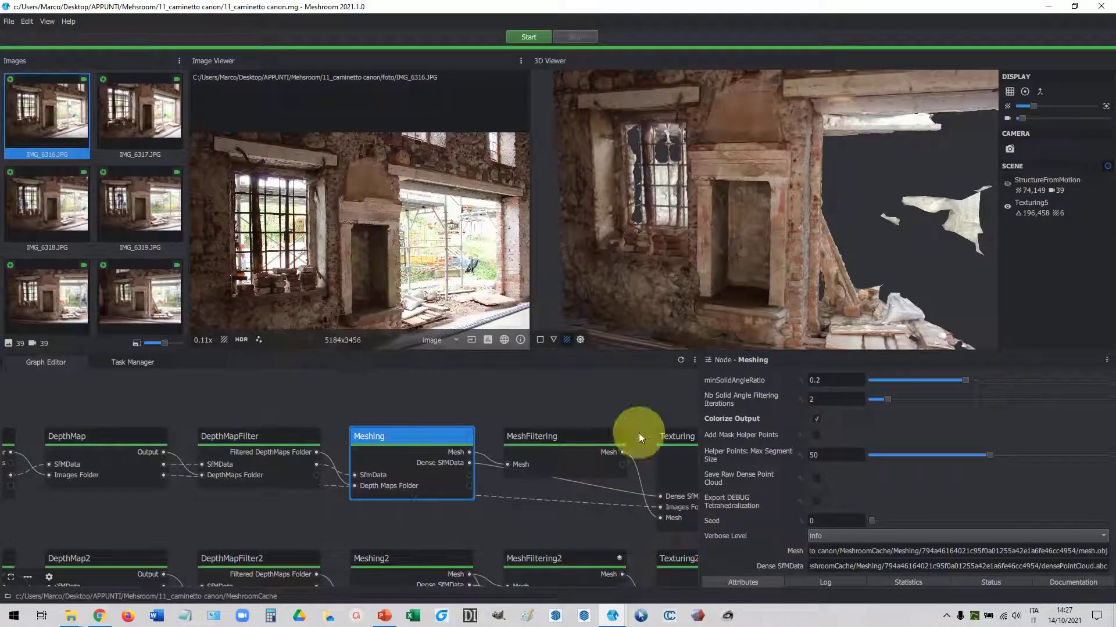
{"action": "left_click", "coordinate": [816, 419]}
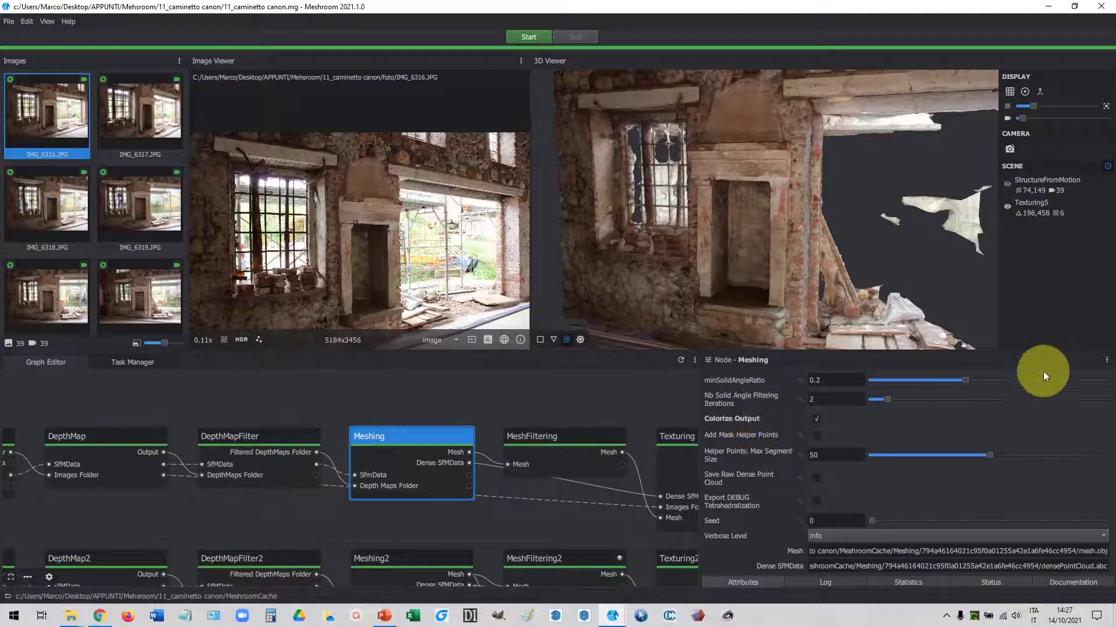
Step: Toggle the Meshing node's Advanced Attributes off and back on
{"action": "left_click", "coordinate": [1106, 359]}
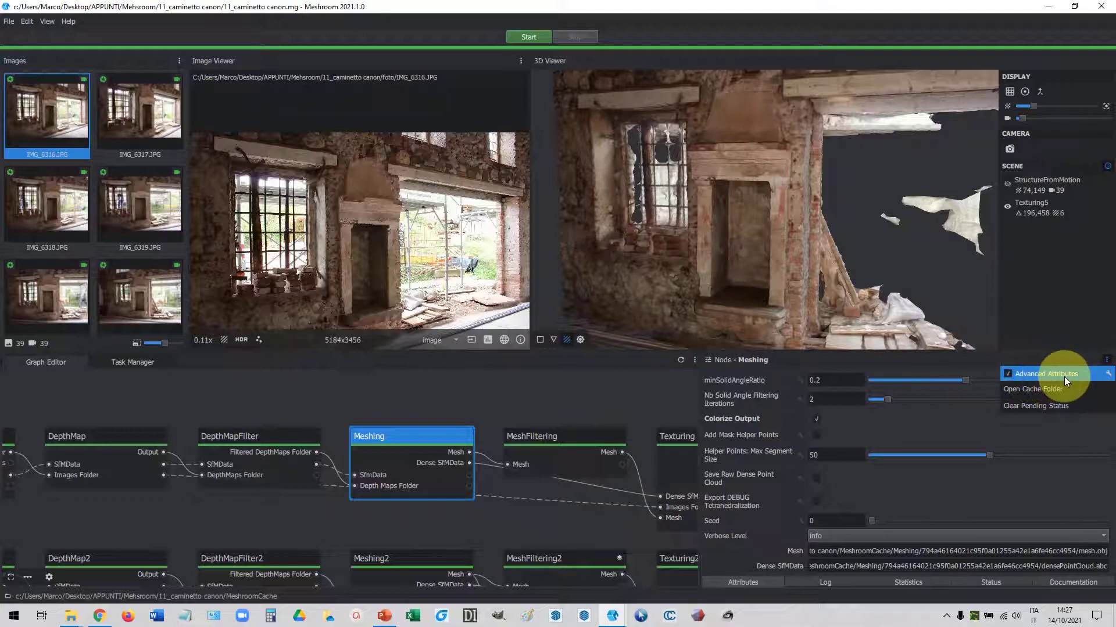
{"action": "left_click", "coordinate": [1045, 375]}
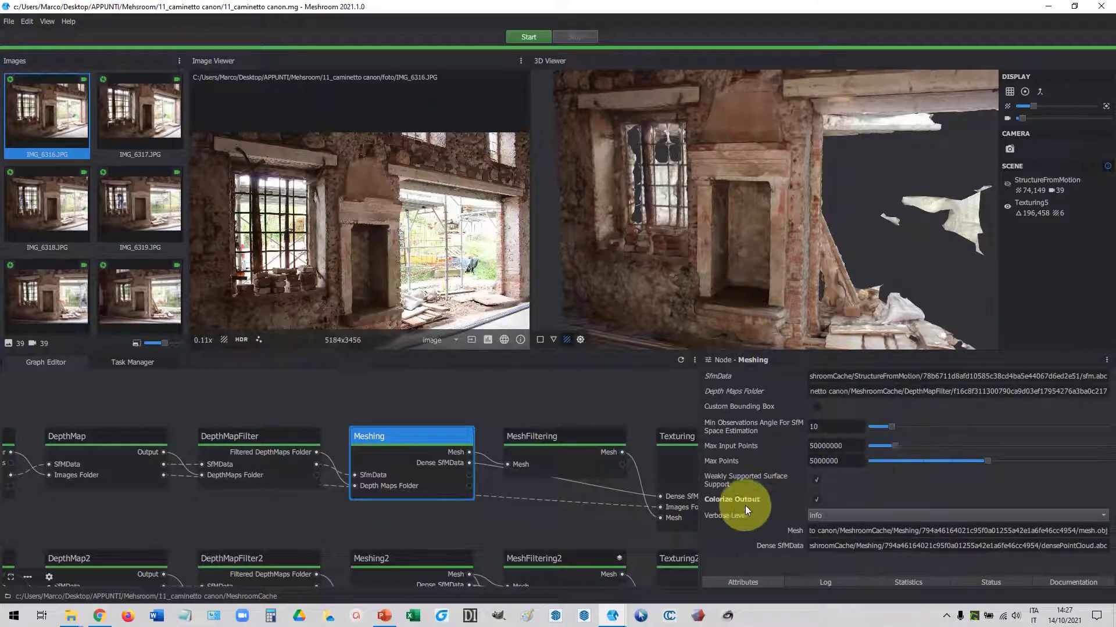
{"action": "left_click", "coordinate": [1107, 360]}
{"action": "left_click", "coordinate": [1044, 375]}
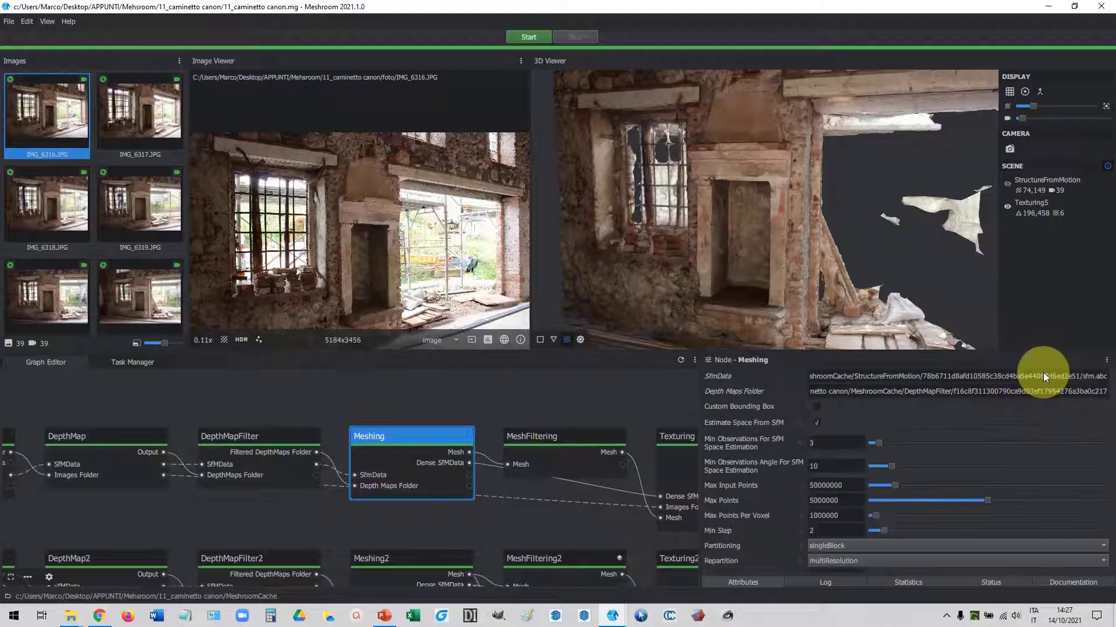
Step: Make the graph and settings panels taller and zoom the Graph Editor
{"action": "left_click_drag", "start_coordinate": [995, 351], "coordinate": [991, 319]}
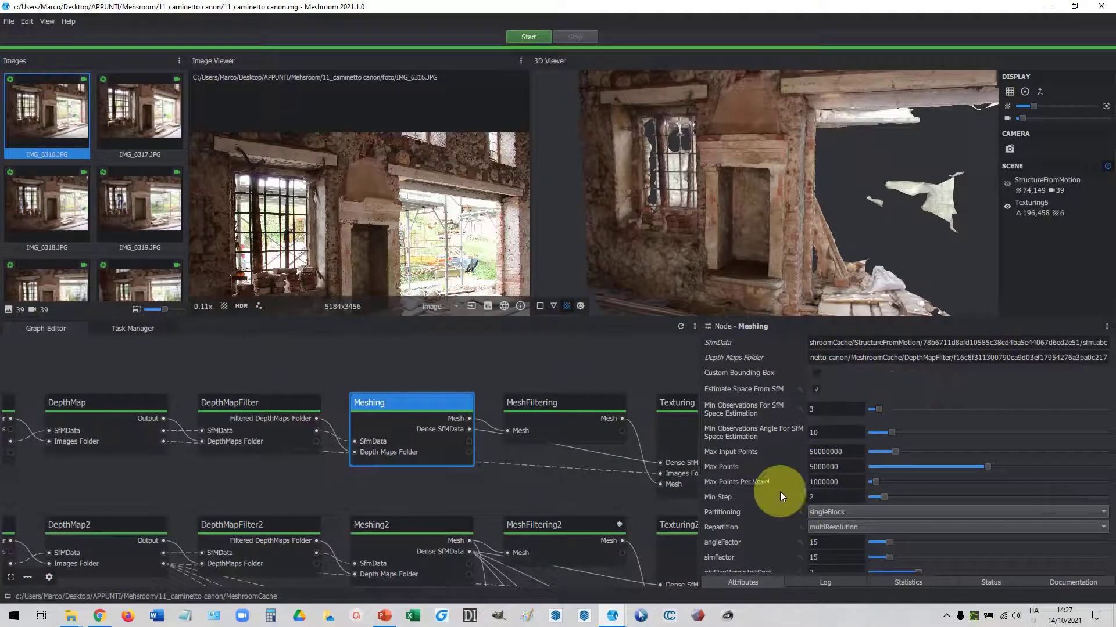
{"action": "scroll", "coordinate": [553, 466], "scroll_direction": "down", "scroll_amount": 3}
{"action": "scroll", "coordinate": [568, 473], "scroll_direction": "down", "scroll_amount": 2}
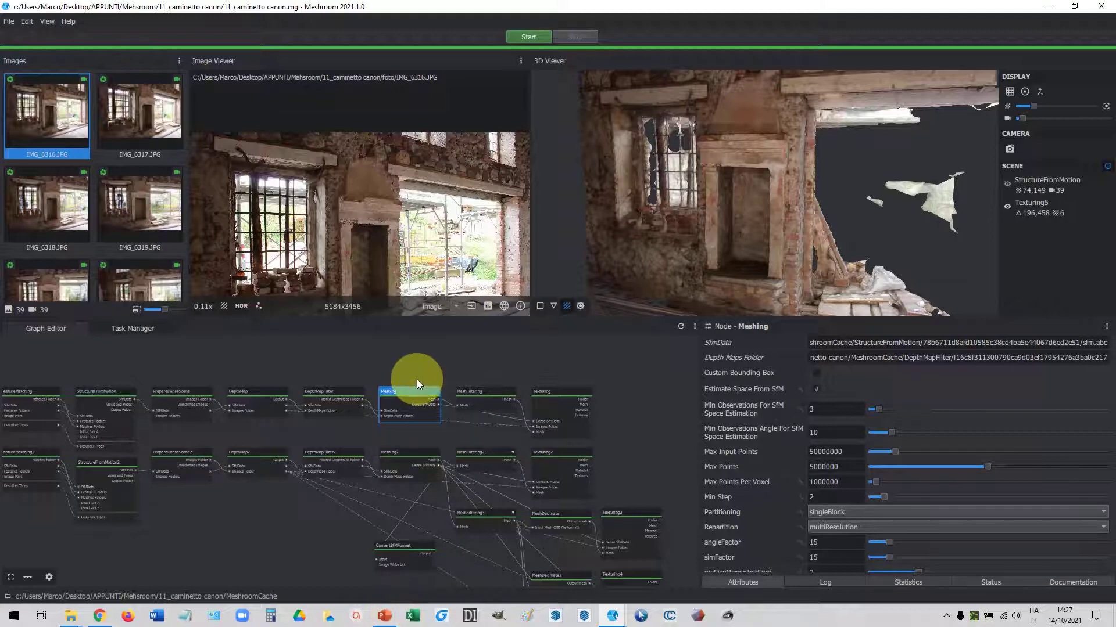
{"action": "scroll", "coordinate": [459, 370], "scroll_direction": "up", "scroll_amount": 2}
{"action": "scroll", "coordinate": [469, 367], "scroll_direction": "up", "scroll_amount": 1}
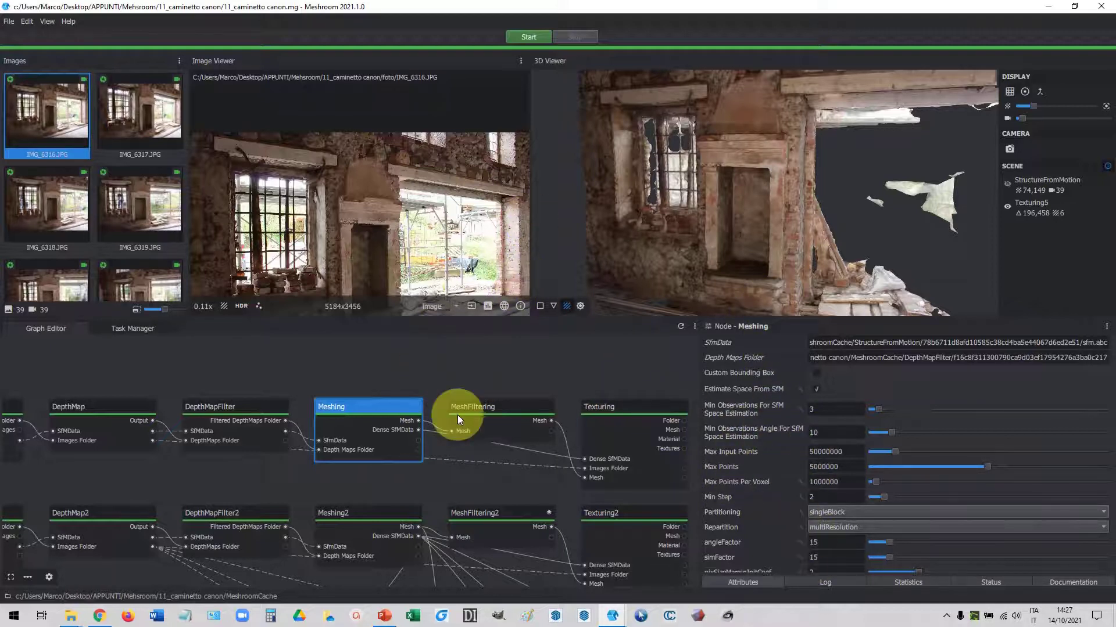
Step: Inspect the Meshing node's context menu, deselect it, and zoom out to the full branched pipeline
{"action": "right_click", "coordinate": [371, 407]}
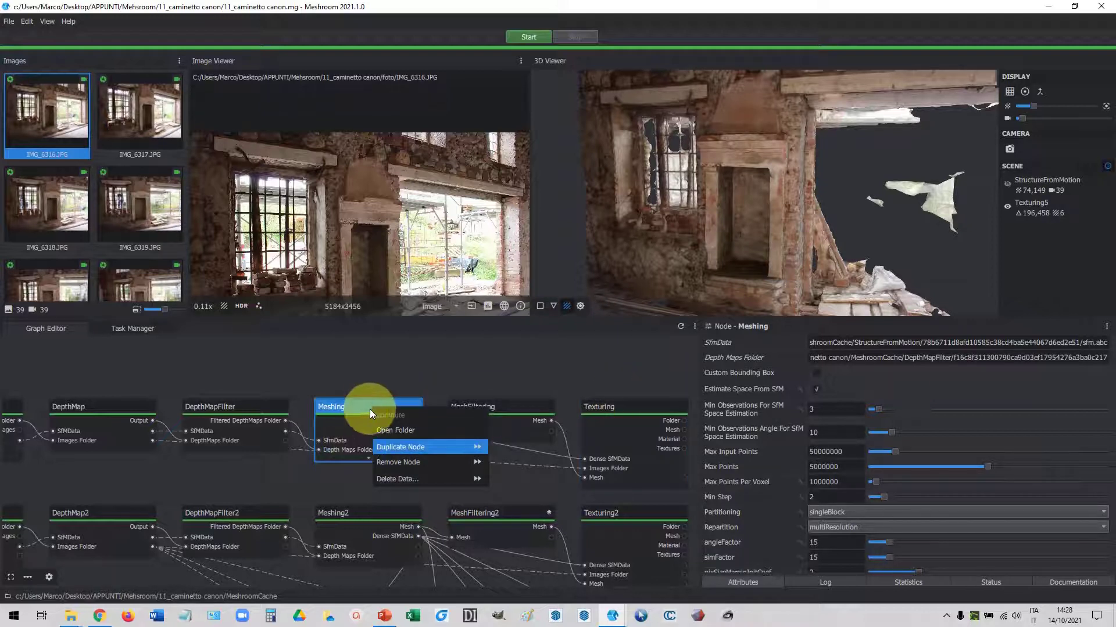
{"action": "left_click", "coordinate": [440, 371]}
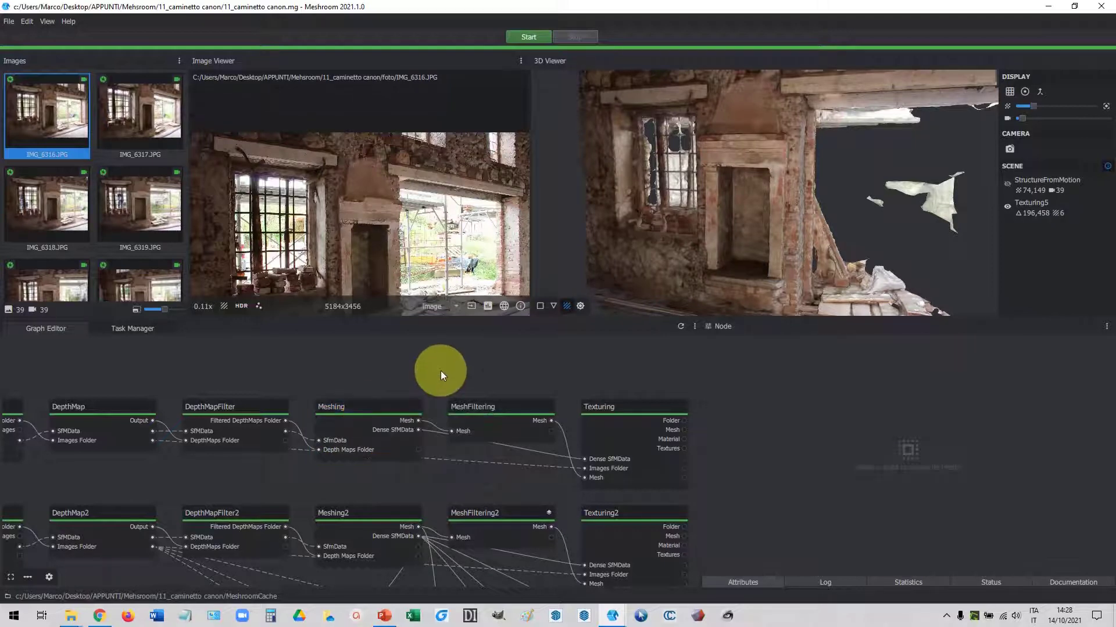
{"action": "scroll", "coordinate": [441, 371], "scroll_direction": "down", "scroll_amount": 3}
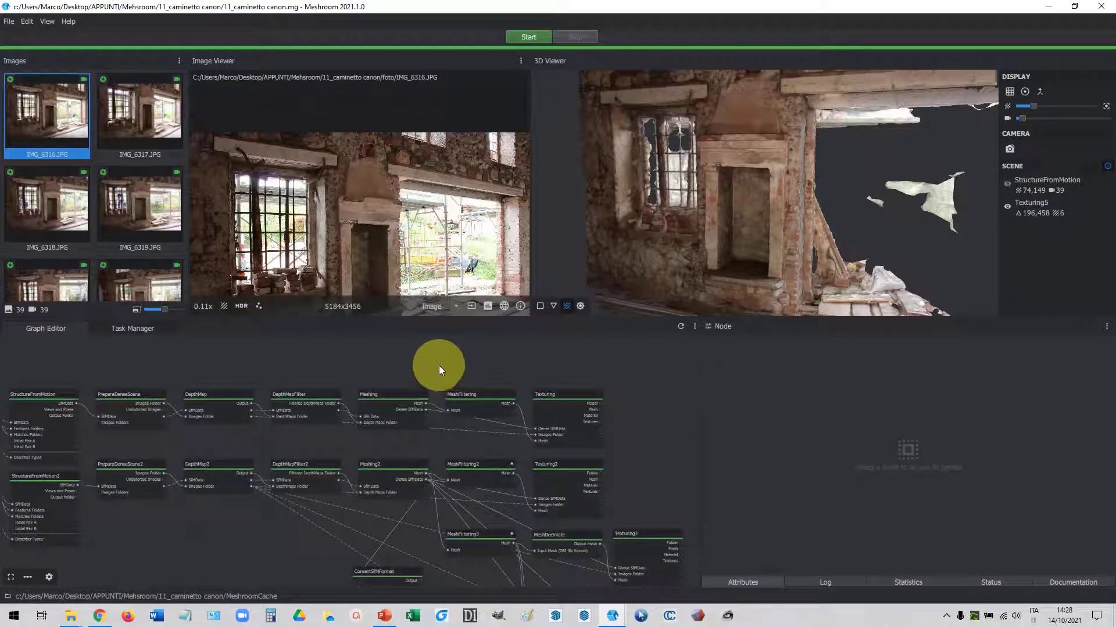
{"action": "scroll", "coordinate": [440, 365], "scroll_direction": "down", "scroll_amount": 1}
{"action": "scroll", "coordinate": [421, 381], "scroll_direction": "down", "scroll_amount": 1}
{"action": "scroll", "coordinate": [372, 391], "scroll_direction": "down", "scroll_amount": 1}
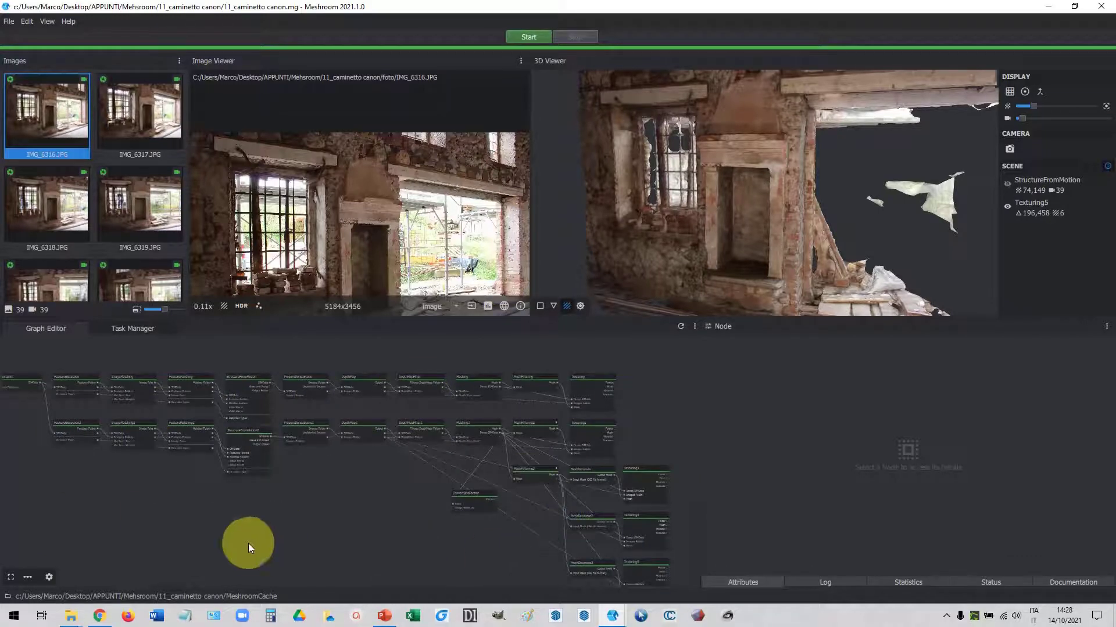
{"action": "left_click", "coordinate": [384, 615]}
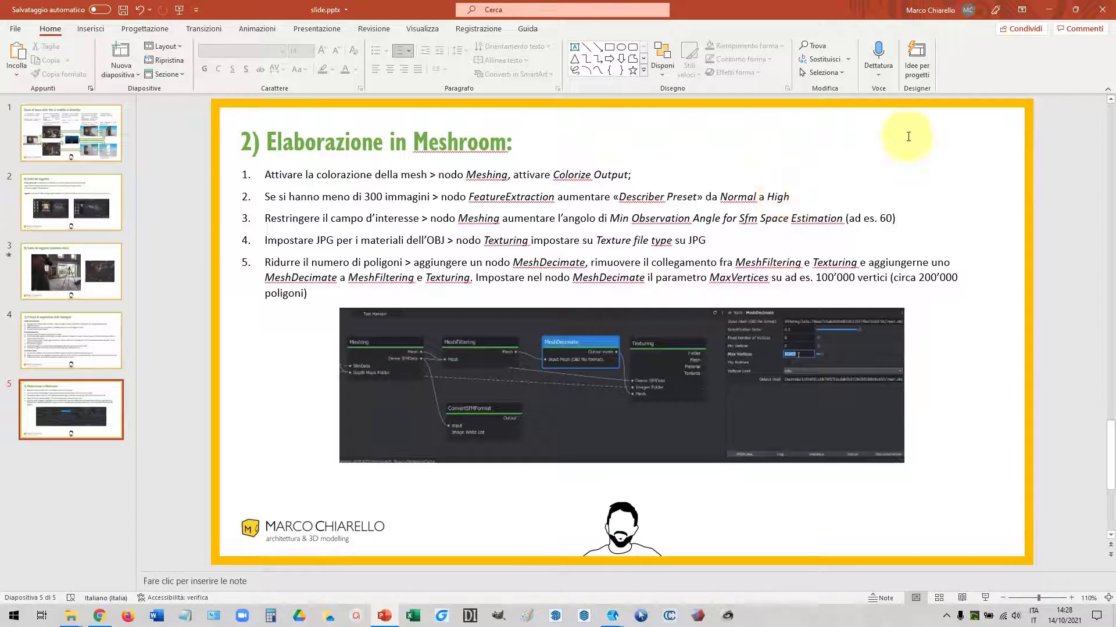
{"action": "left_click", "coordinate": [1052, 9]}
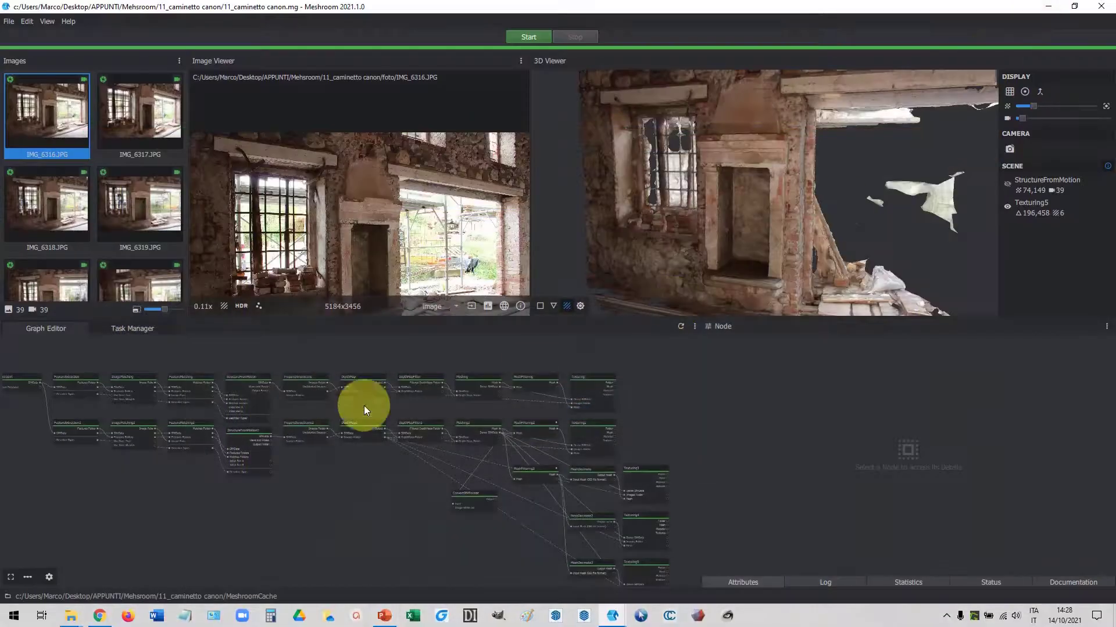
{"action": "scroll", "coordinate": [328, 420], "scroll_direction": "down", "scroll_amount": 2}
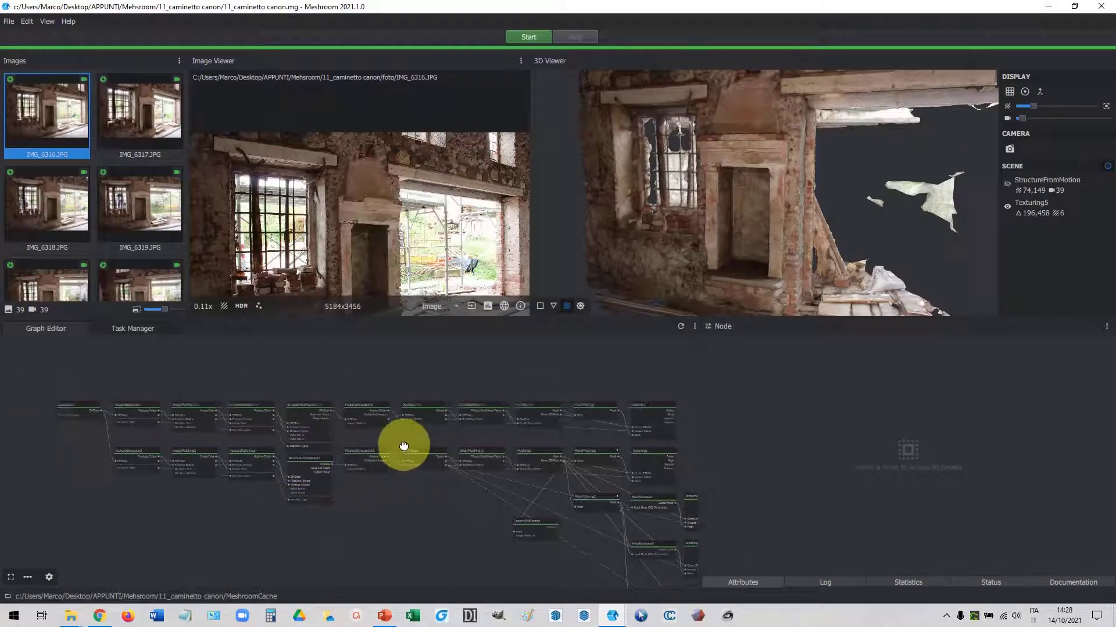
{"action": "scroll", "coordinate": [399, 443], "scroll_direction": "down", "scroll_amount": 2}
{"action": "scroll", "coordinate": [408, 406], "scroll_direction": "down", "scroll_amount": 1}
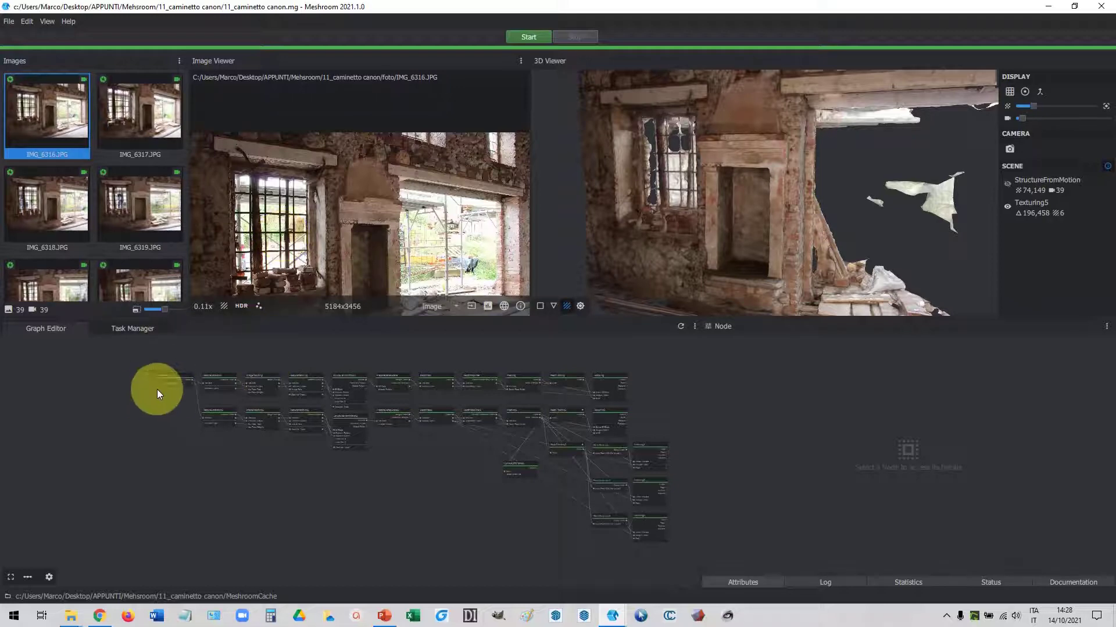
{"action": "scroll", "coordinate": [153, 388], "scroll_direction": "up", "scroll_amount": 4}
{"action": "scroll", "coordinate": [174, 383], "scroll_direction": "up", "scroll_amount": 5}
{"action": "middle_click_drag", "start_coordinate": [216, 373], "coordinate": [210, 428]}
{"action": "left_click", "coordinate": [205, 435]}
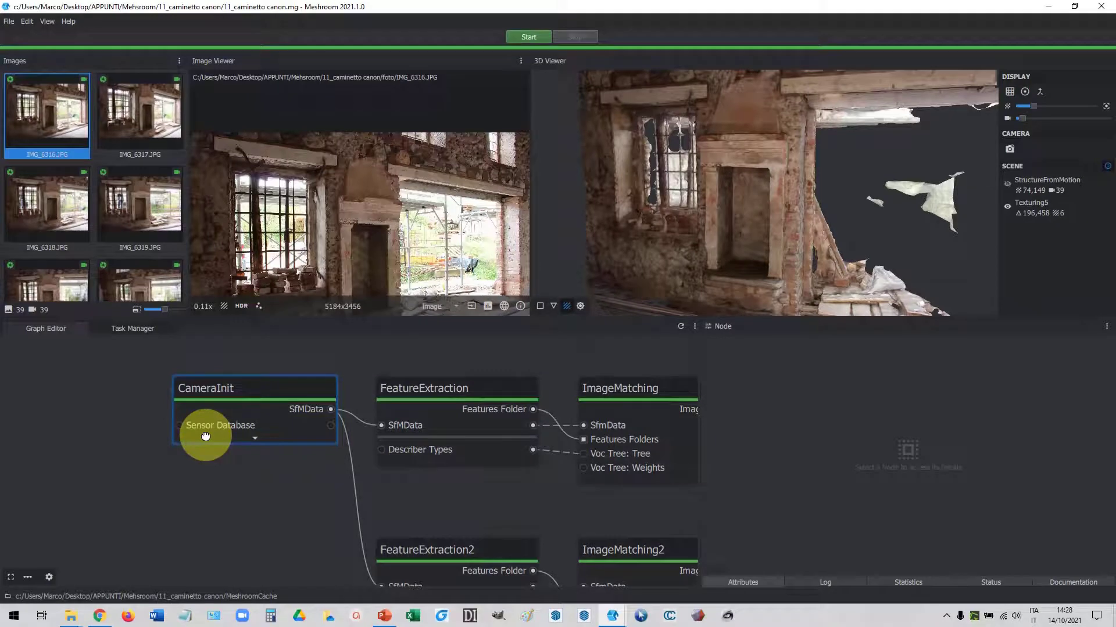
{"action": "left_click", "coordinate": [348, 477]}
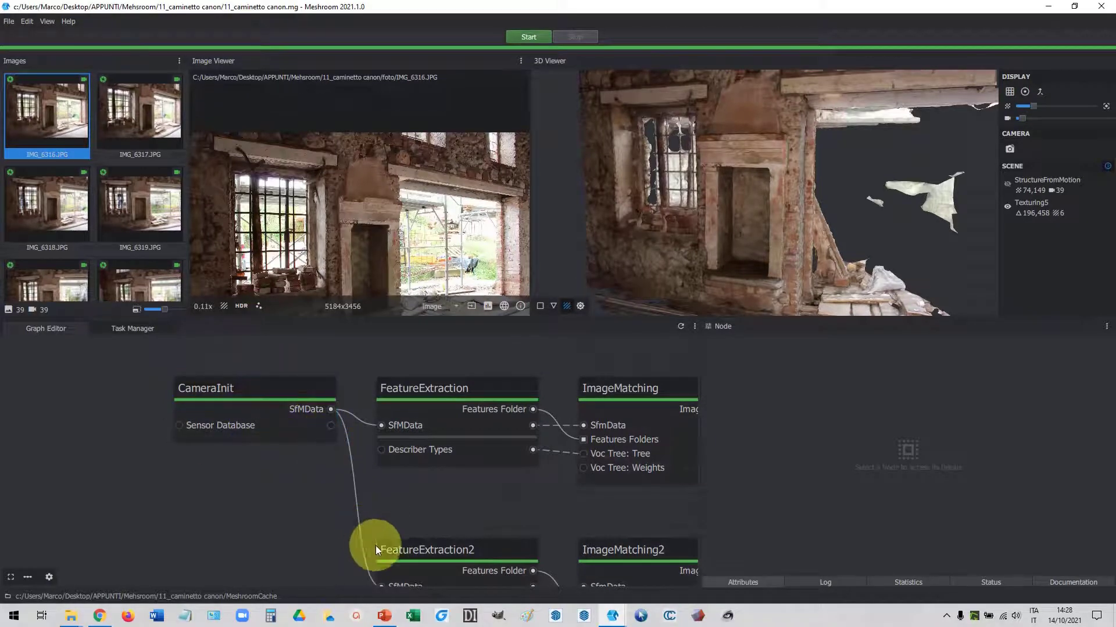
{"action": "scroll", "coordinate": [560, 542], "scroll_direction": "down", "scroll_amount": 2}
{"action": "scroll", "coordinate": [560, 543], "scroll_direction": "down", "scroll_amount": 3}
{"action": "scroll", "coordinate": [520, 443], "scroll_direction": "down", "scroll_amount": 1}
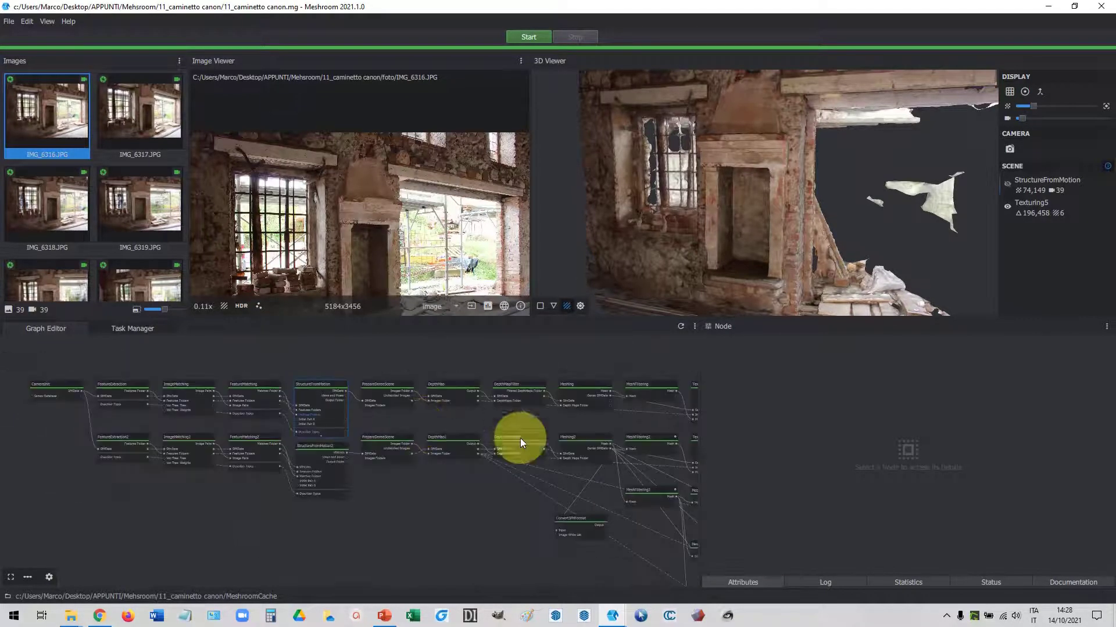
{"action": "middle_click_drag", "start_coordinate": [521, 443], "coordinate": [152, 413]}
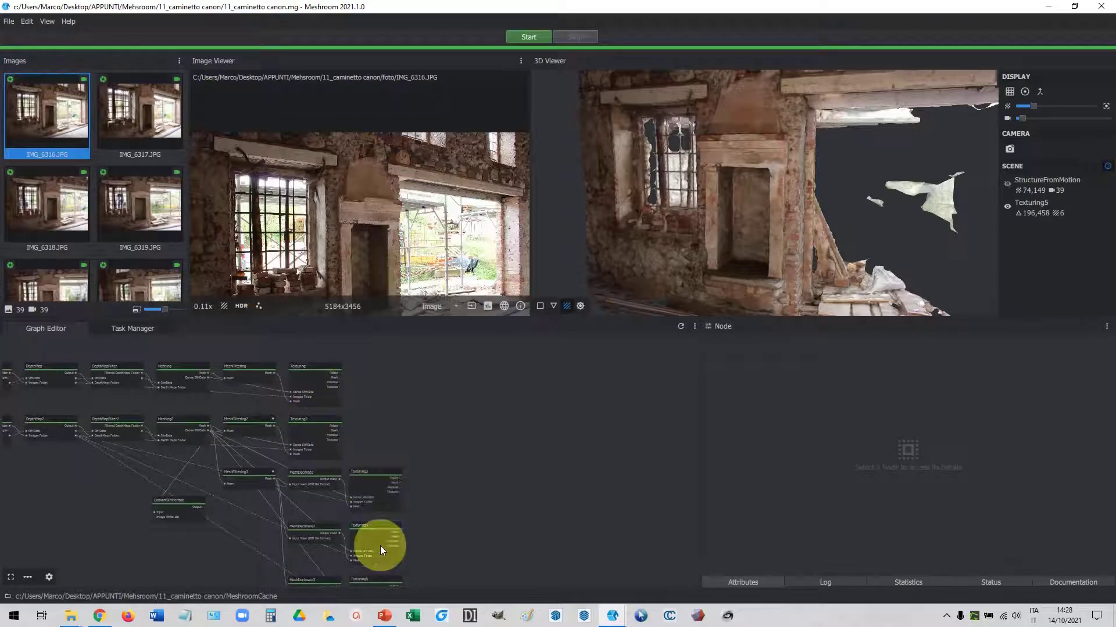
{"action": "scroll", "coordinate": [496, 444], "scroll_direction": "down", "scroll_amount": 1}
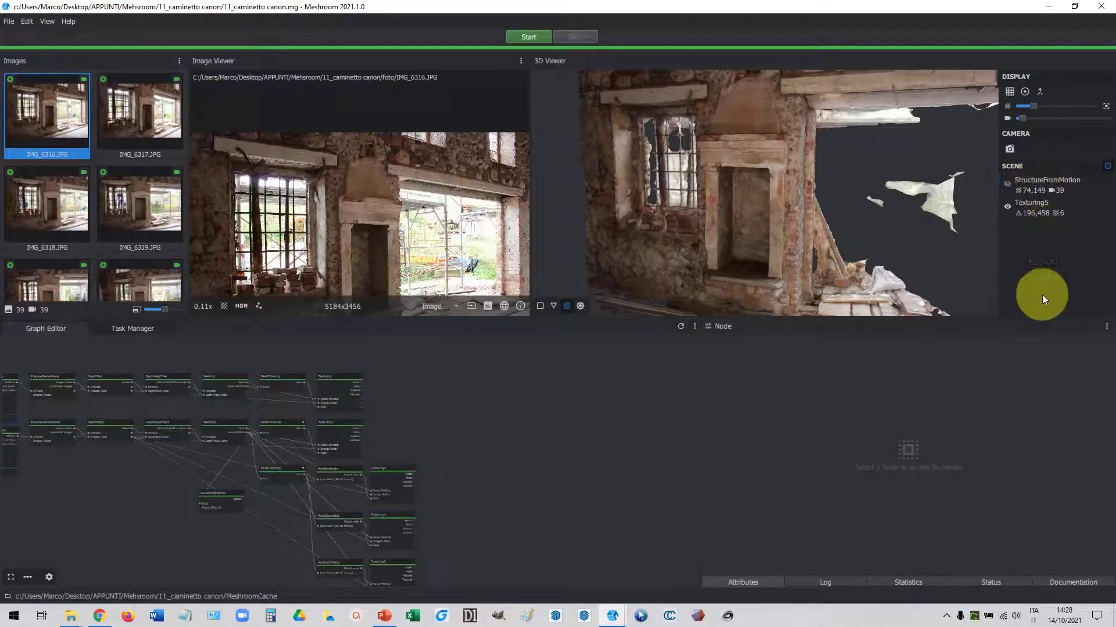
{"action": "middle_click_drag", "start_coordinate": [277, 389], "coordinate": [438, 392]}
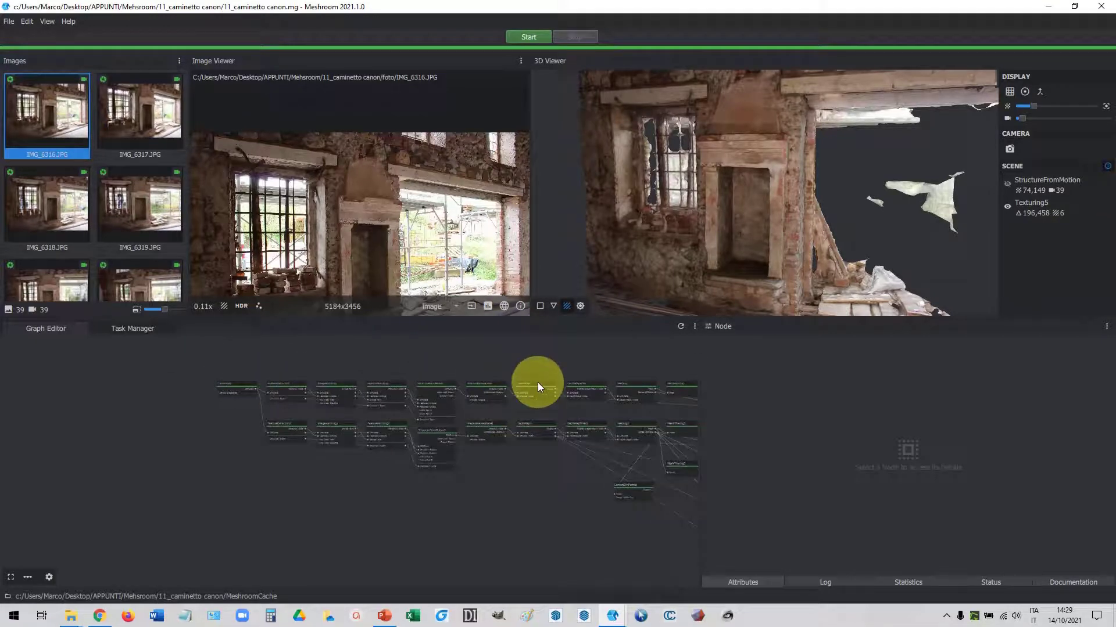
{"action": "left_click", "coordinate": [538, 382]}
{"action": "right_click", "coordinate": [538, 382]}
{"action": "left_click", "coordinate": [552, 368]}
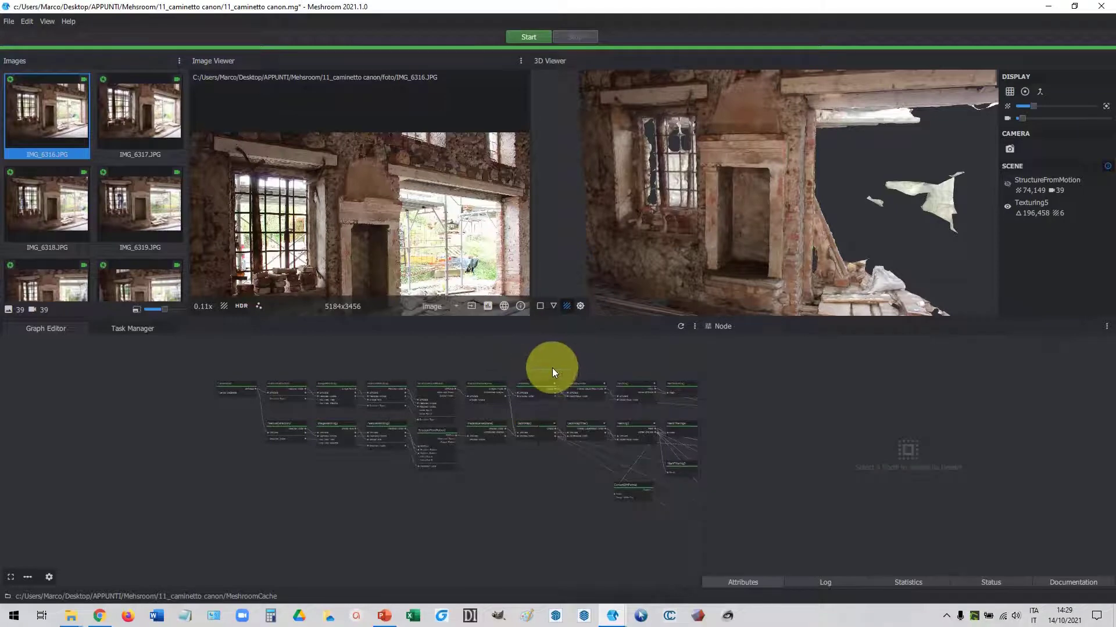
{"action": "scroll", "coordinate": [541, 372], "scroll_direction": "down", "scroll_amount": 2}
{"action": "middle_click_drag", "start_coordinate": [574, 425], "coordinate": [447, 398]}
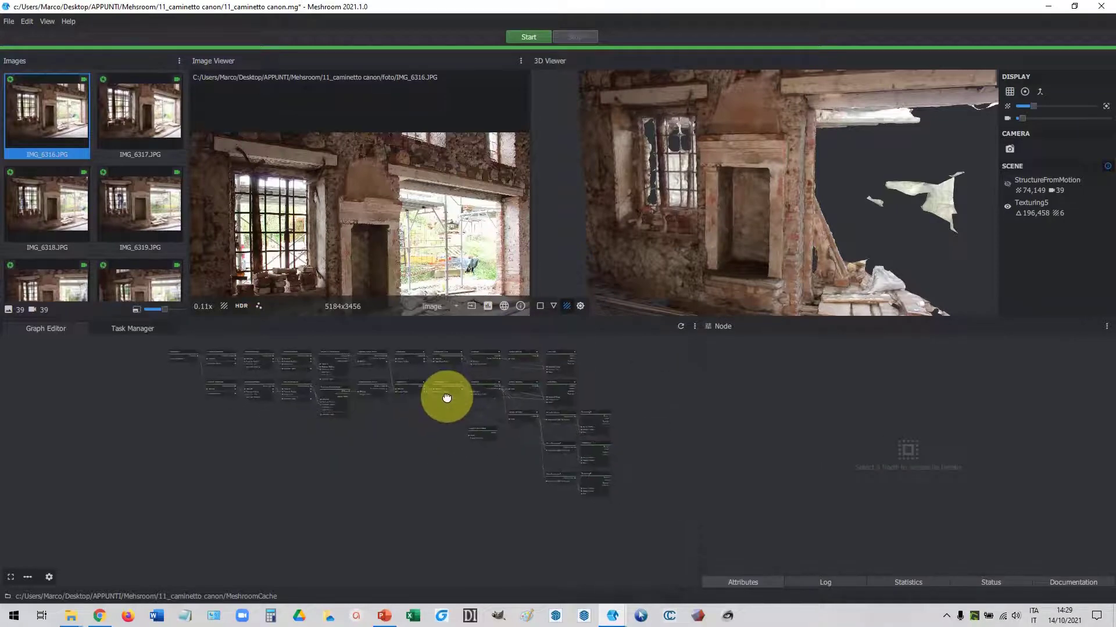
{"action": "middle_click_drag", "start_coordinate": [309, 394], "coordinate": [456, 419]}
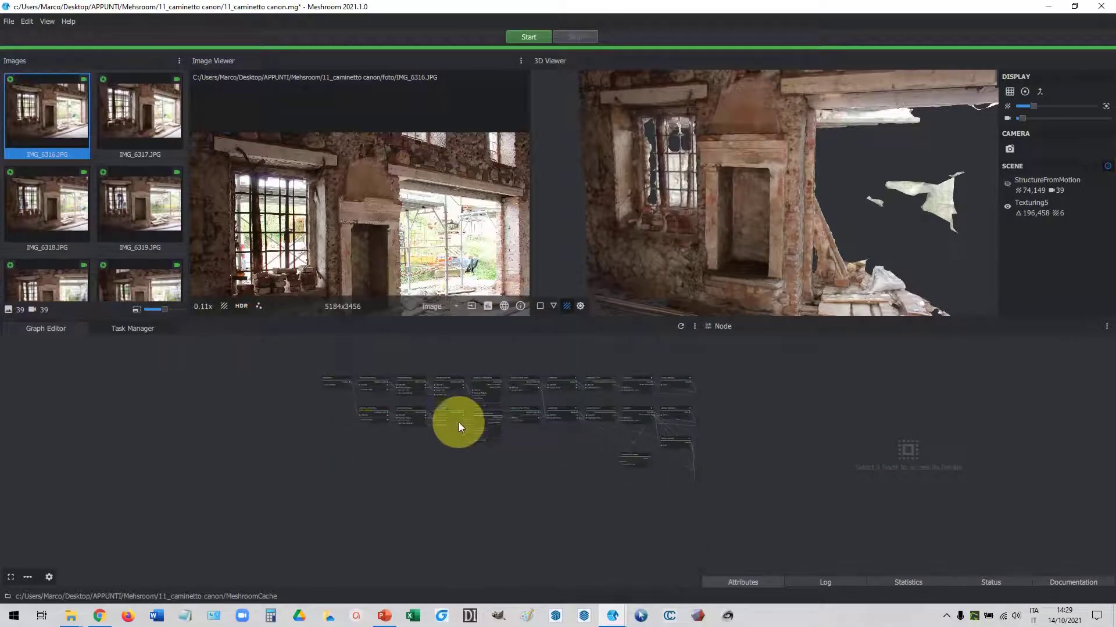
{"action": "scroll", "coordinate": [339, 373], "scroll_direction": "down", "scroll_amount": 1}
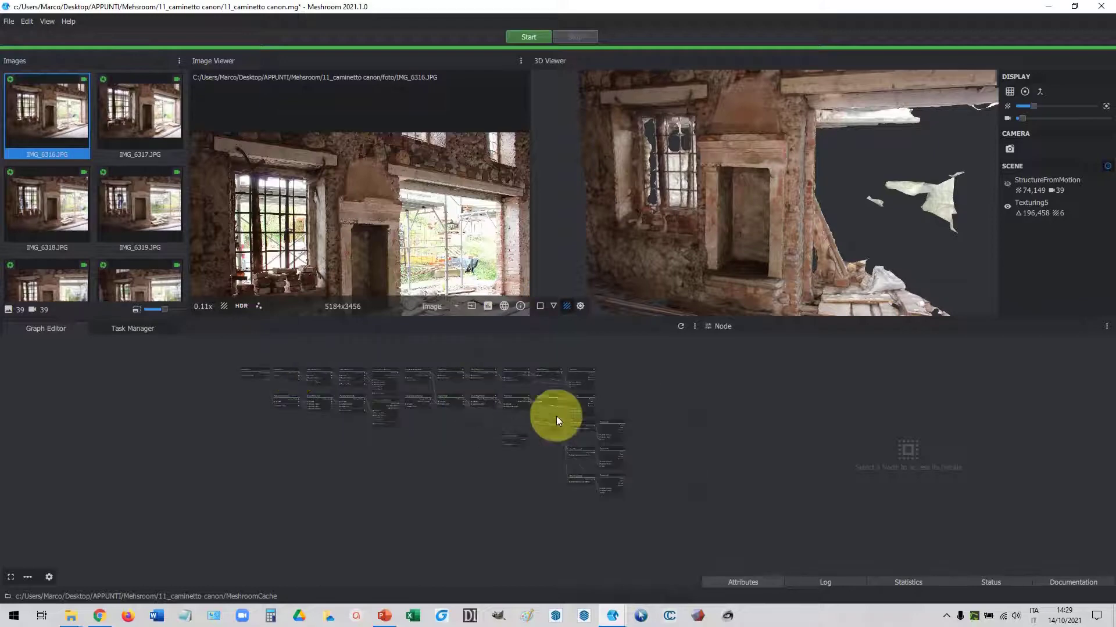
{"action": "scroll", "coordinate": [592, 404], "scroll_direction": "up", "scroll_amount": 2}
{"action": "scroll", "coordinate": [636, 459], "scroll_direction": "up", "scroll_amount": 2}
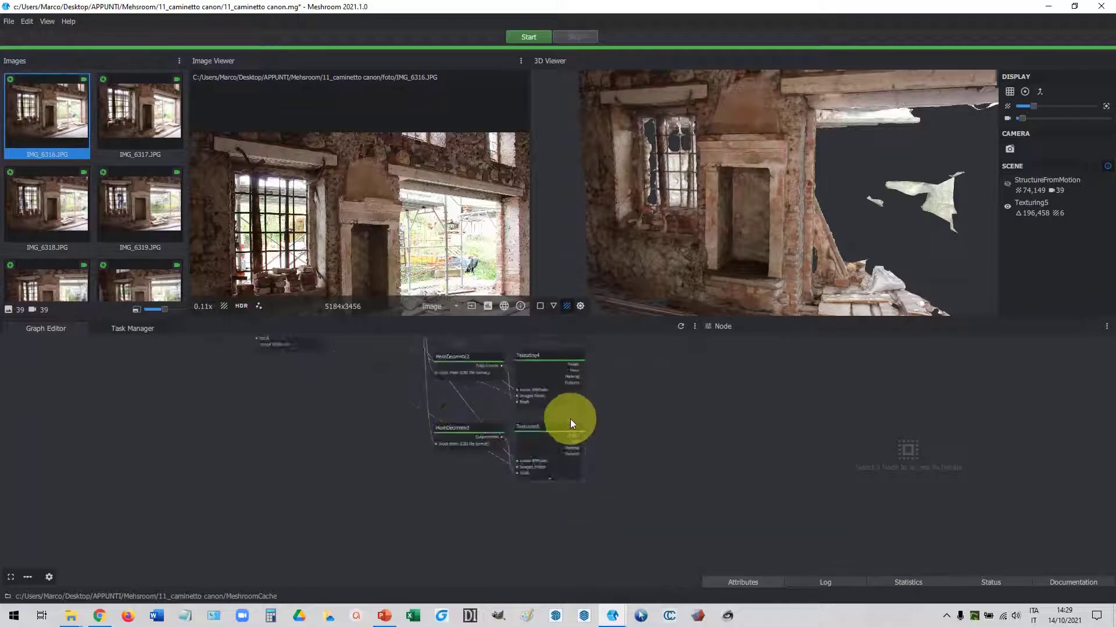
{"action": "left_click", "coordinate": [459, 437]}
{"action": "scroll", "coordinate": [456, 427], "scroll_direction": "up", "scroll_amount": 3}
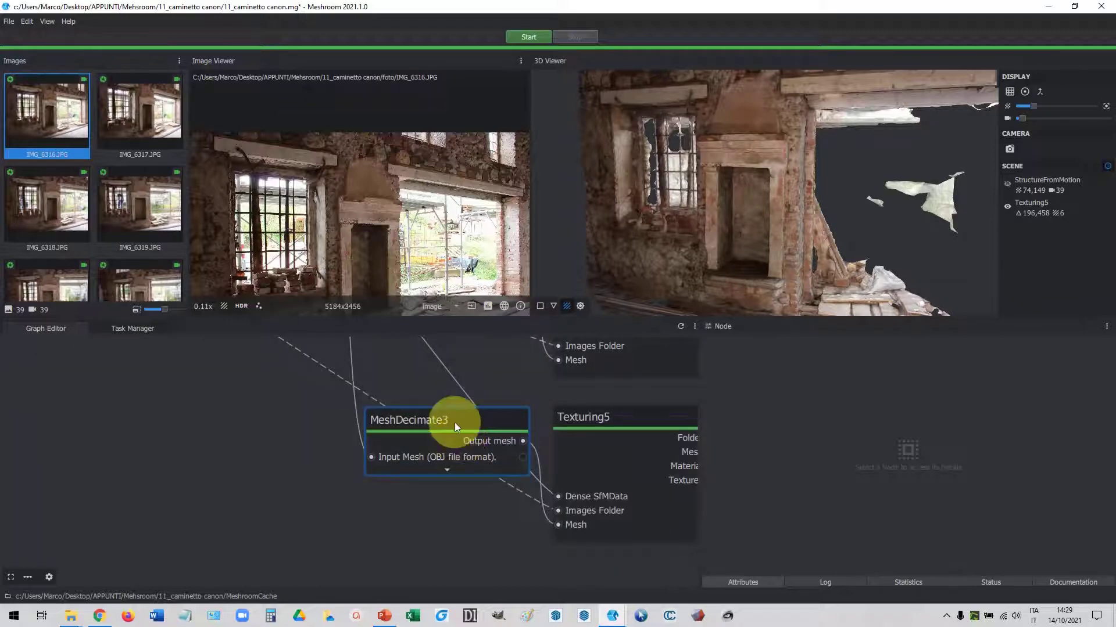
{"action": "key", "text": "alt+d"}
{"action": "scroll", "coordinate": [455, 423], "scroll_direction": "down", "scroll_amount": 4}
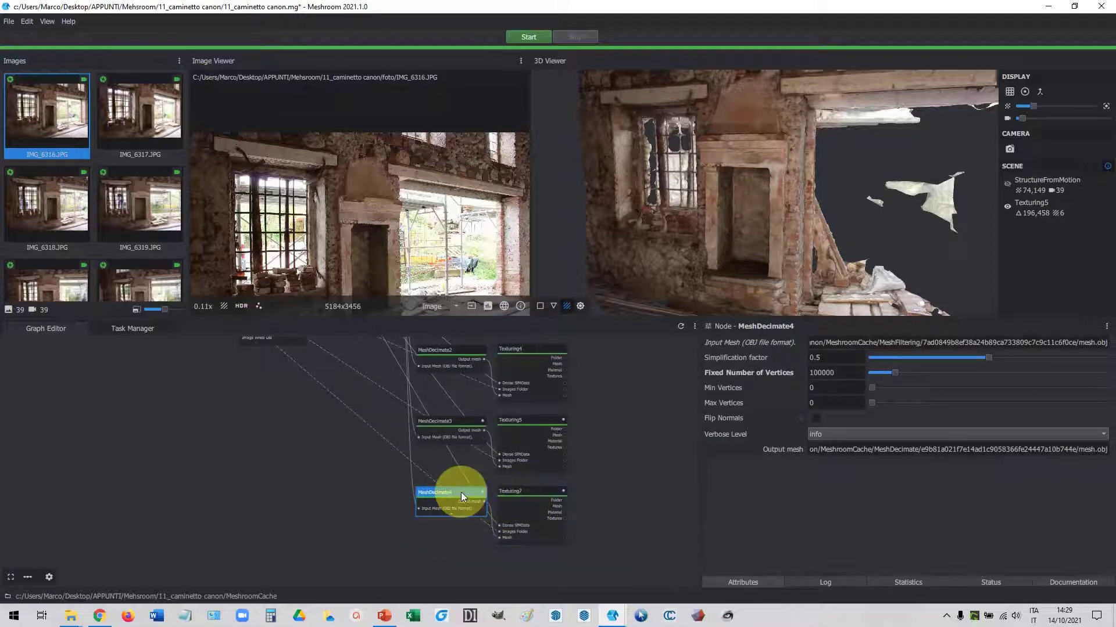
{"action": "middle_click_drag", "start_coordinate": [356, 472], "coordinate": [521, 510]}
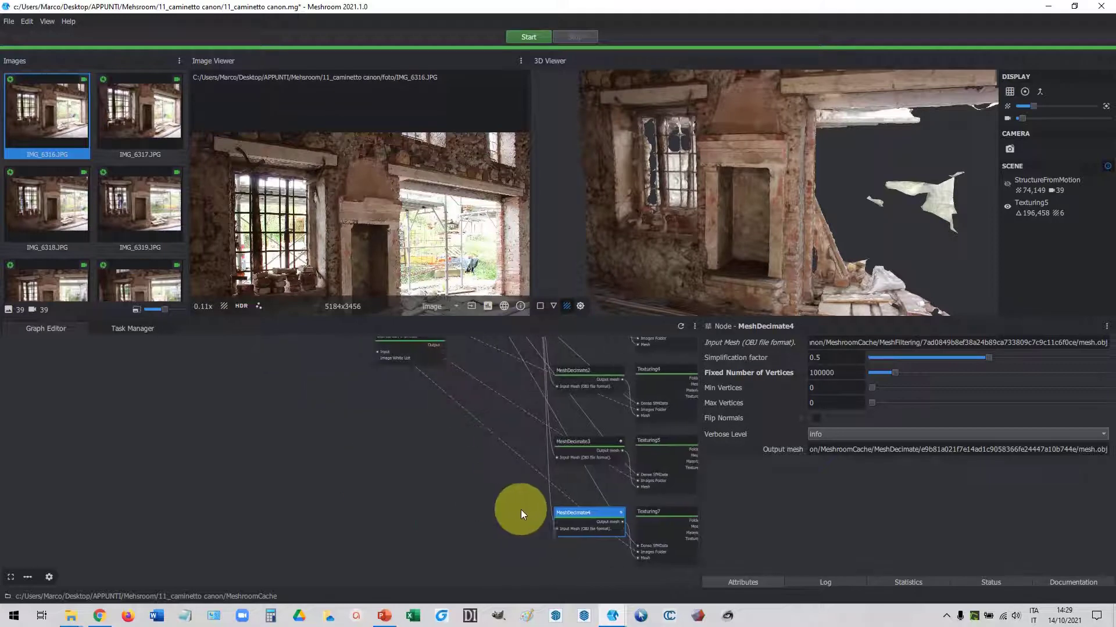
{"action": "middle_click_drag", "start_coordinate": [501, 451], "coordinate": [496, 527]}
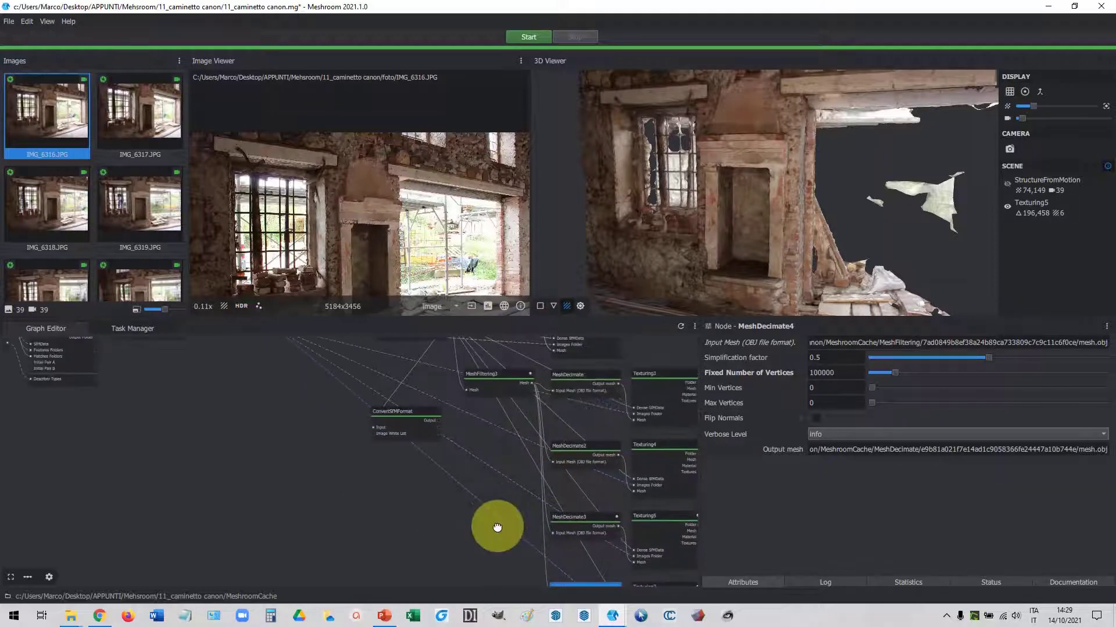
{"action": "scroll", "coordinate": [494, 564], "scroll_direction": "down", "scroll_amount": 4}
{"action": "scroll", "coordinate": [482, 523], "scroll_direction": "up", "scroll_amount": 5}
{"action": "scroll", "coordinate": [477, 482], "scroll_direction": "up", "scroll_amount": 1}
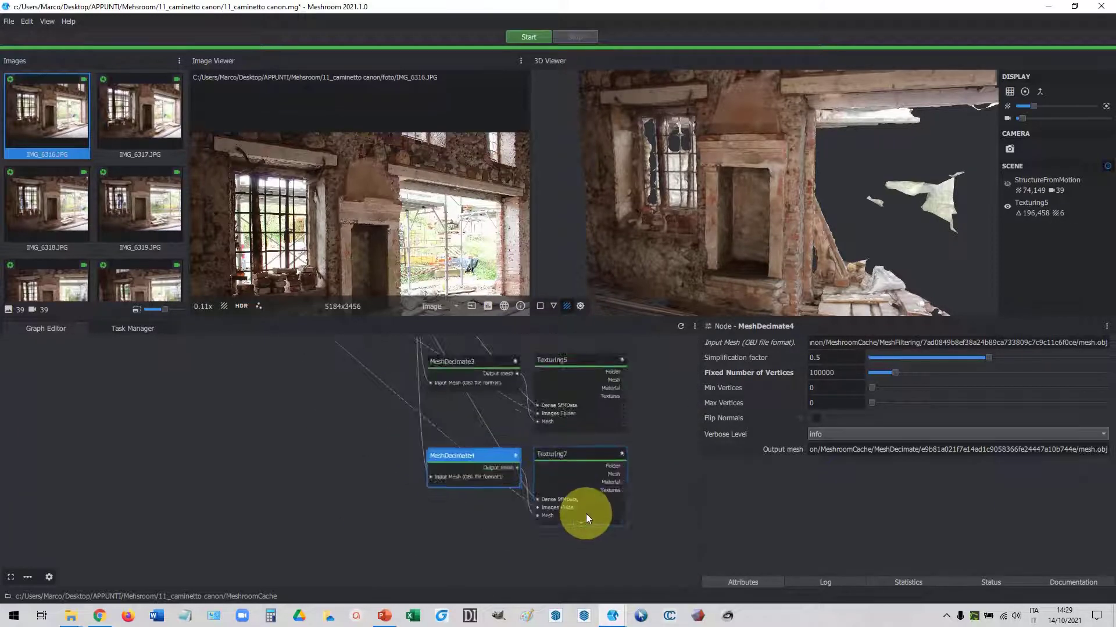
{"action": "scroll", "coordinate": [585, 514], "scroll_direction": "up", "scroll_amount": 4}
{"action": "right_click", "coordinate": [357, 406]}
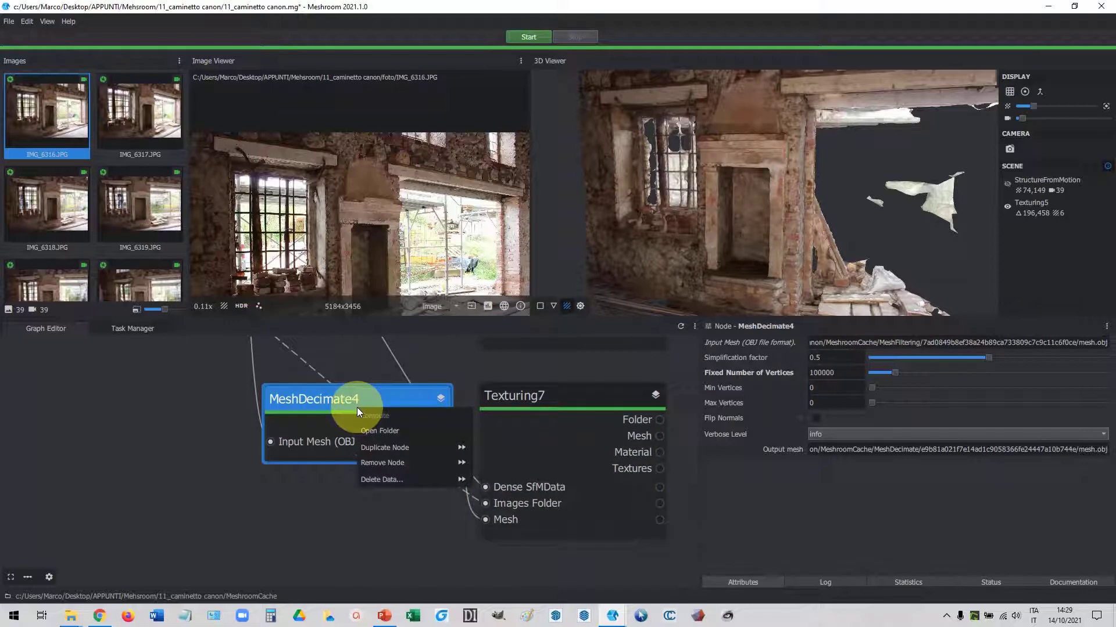
{"action": "left_click", "coordinate": [388, 463]}
{"action": "right_click", "coordinate": [546, 387]}
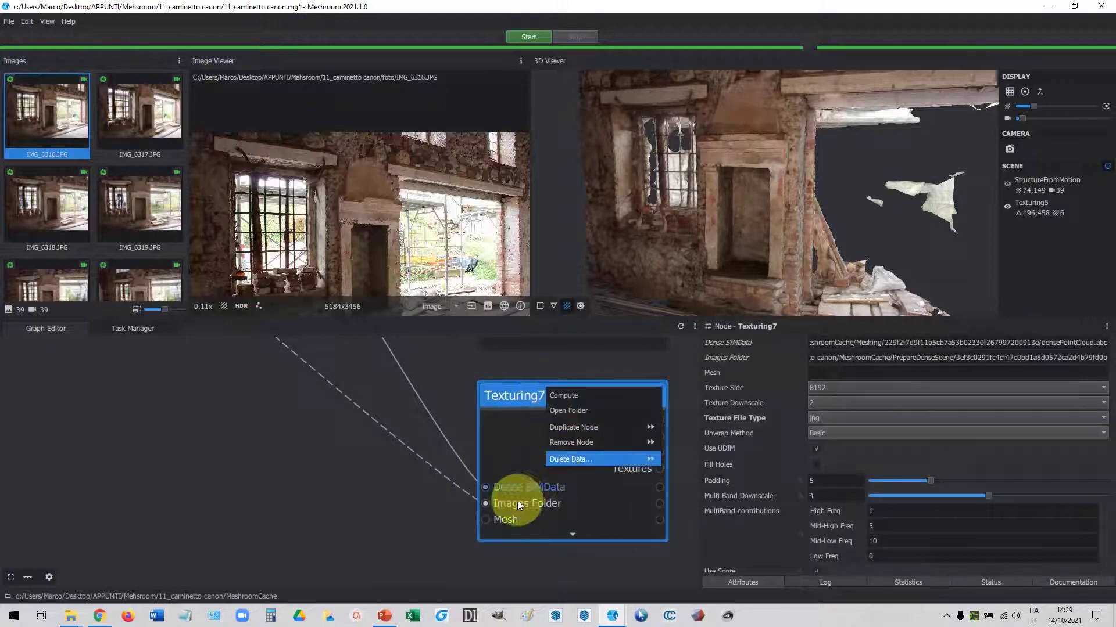
{"action": "left_click", "coordinate": [571, 443]}
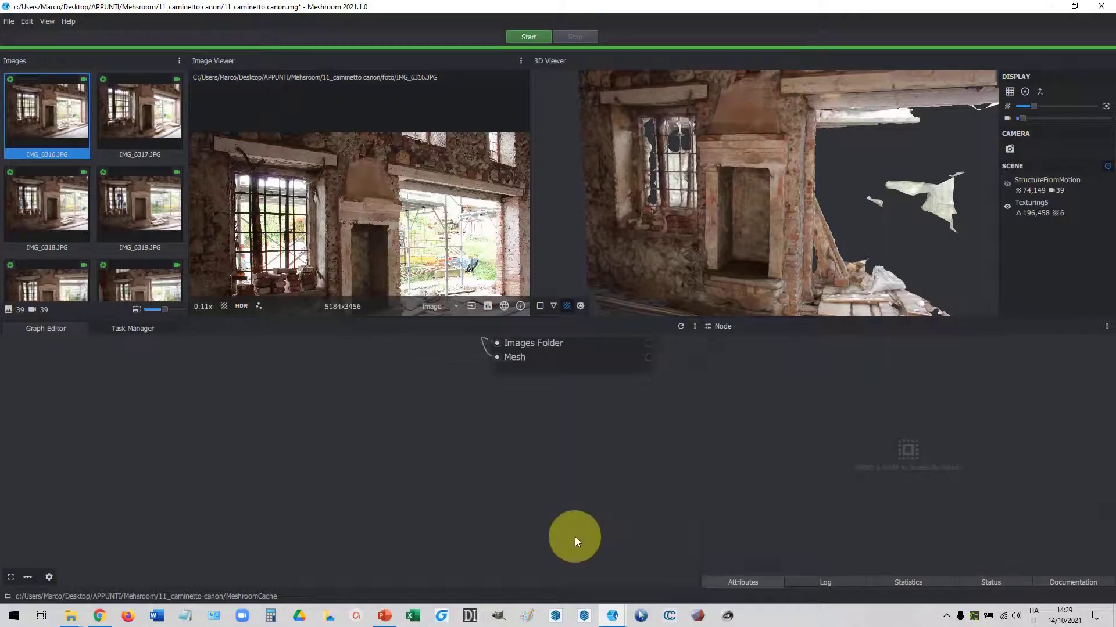
{"action": "scroll", "coordinate": [574, 536], "scroll_direction": "down", "scroll_amount": 4}
{"action": "scroll", "coordinate": [388, 421], "scroll_direction": "down", "scroll_amount": 2}
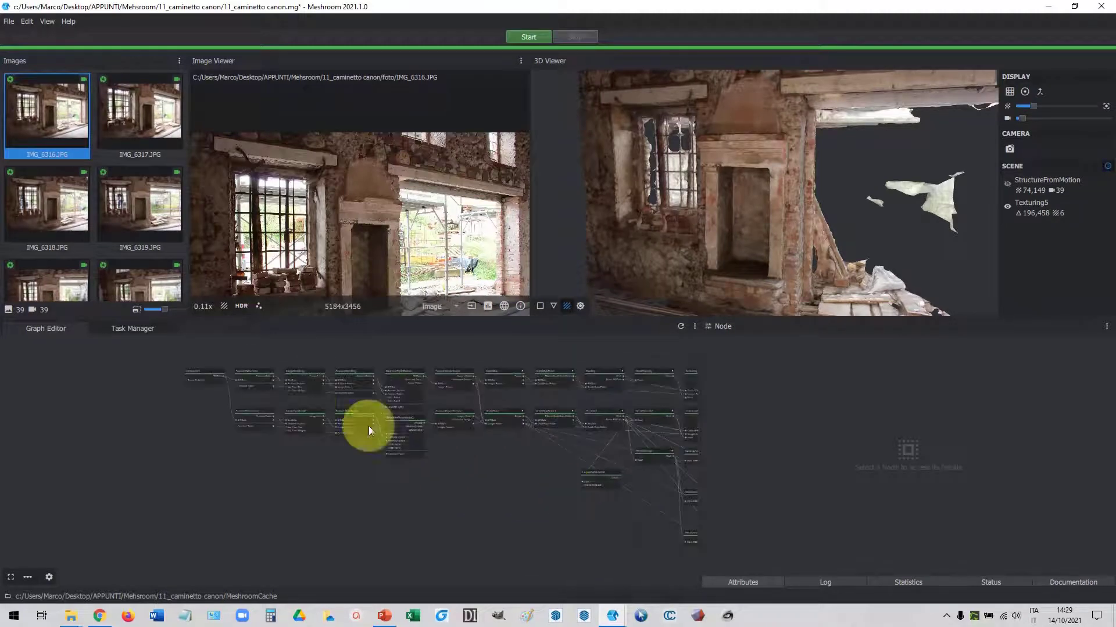
{"action": "scroll", "coordinate": [180, 366], "scroll_direction": "up", "scroll_amount": 2}
{"action": "scroll", "coordinate": [127, 362], "scroll_direction": "up", "scroll_amount": 2}
{"action": "scroll", "coordinate": [127, 363], "scroll_direction": "up", "scroll_amount": 3}
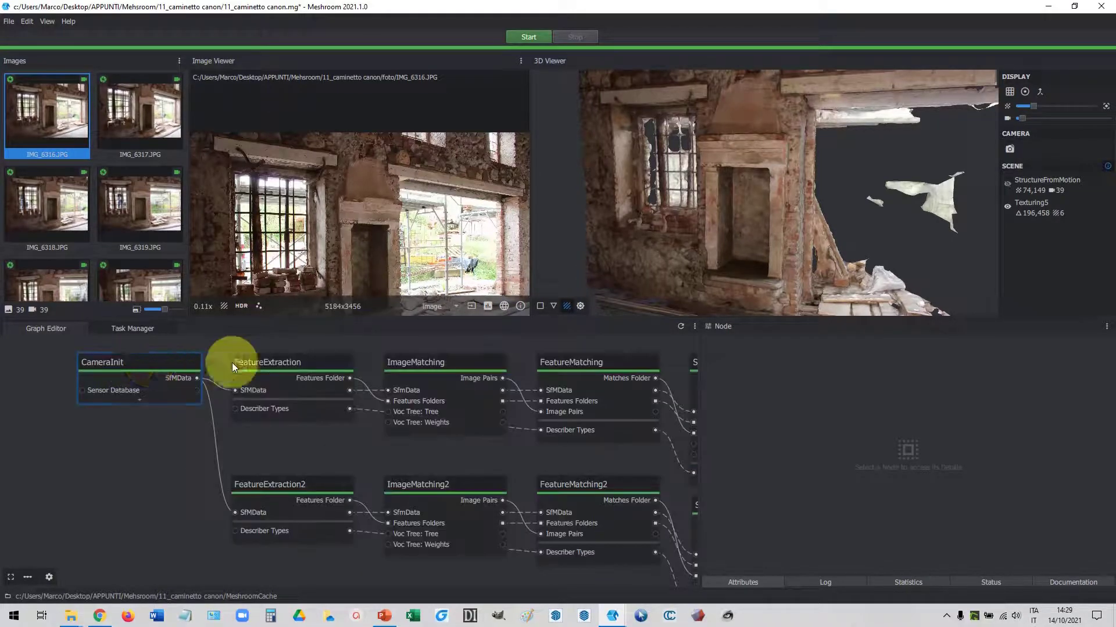
{"action": "left_click", "coordinate": [231, 366]}
{"action": "left_click", "coordinate": [289, 491]}
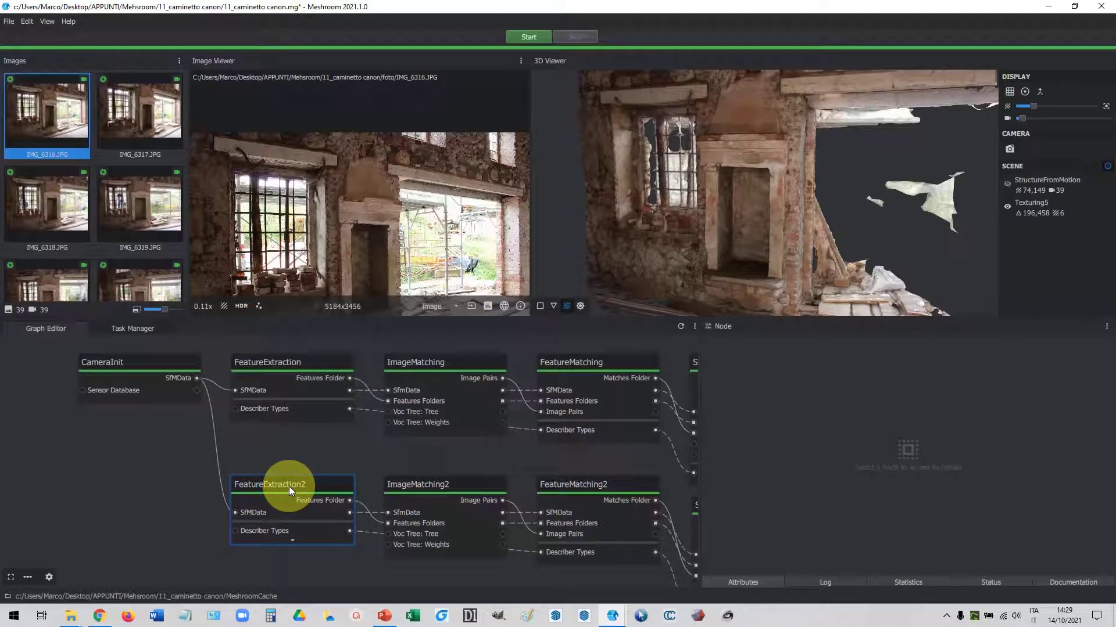
Step: Check FeatureExtraction2's high describer density and quality against the Describer Preset notes slide
{"action": "left_click", "coordinate": [288, 486]}
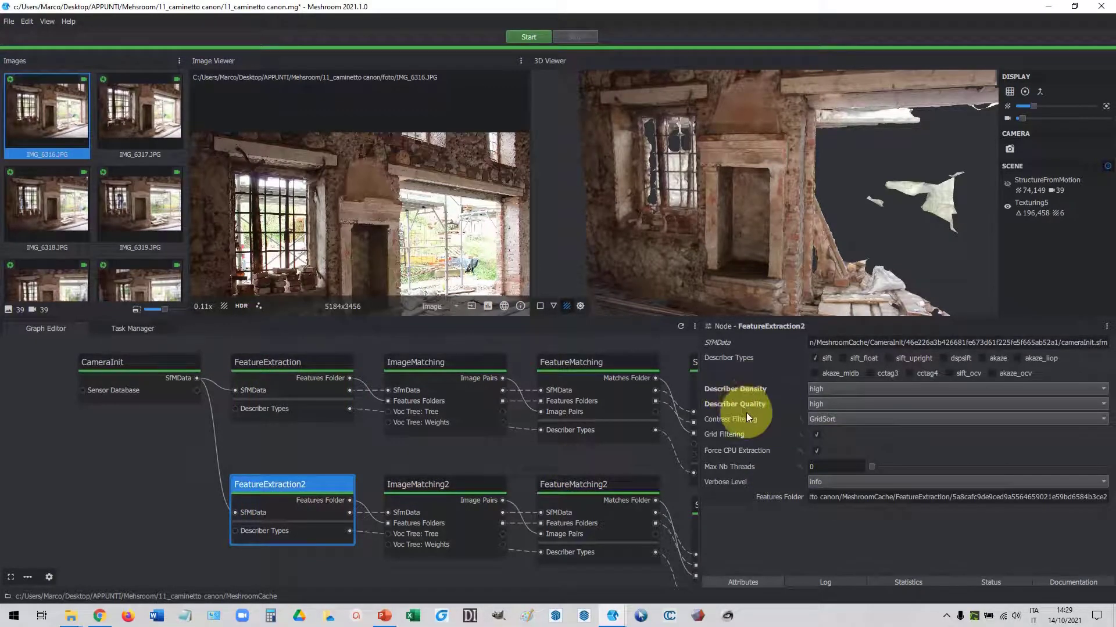
{"action": "left_click", "coordinate": [384, 616]}
{"action": "left_click_drag", "start_coordinate": [619, 198], "coordinate": [691, 199]}
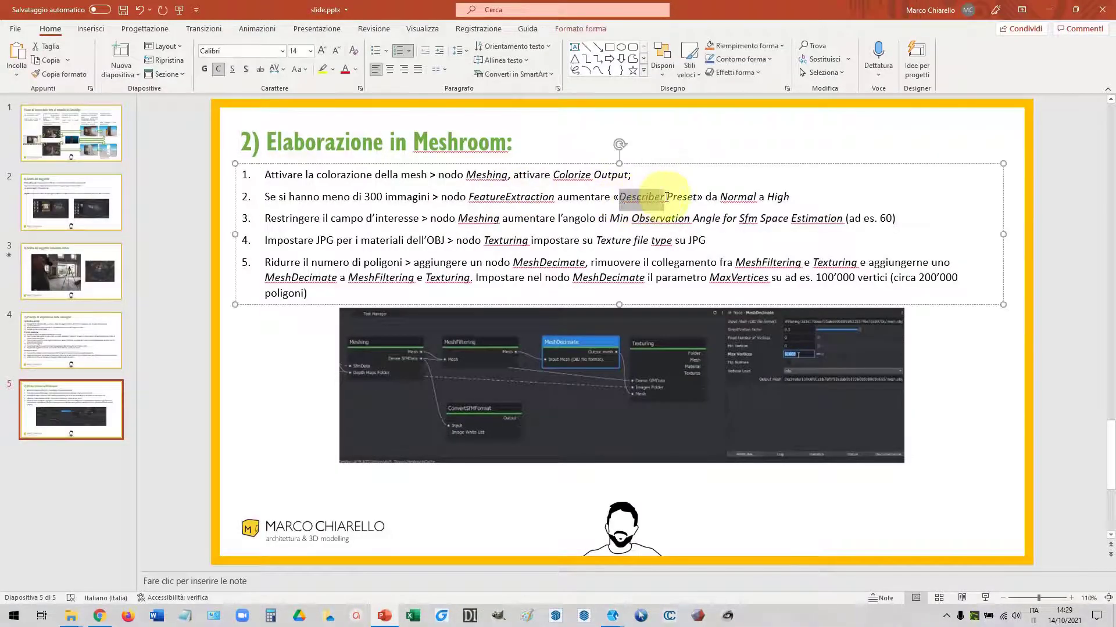
{"action": "left_click", "coordinate": [1049, 10]}
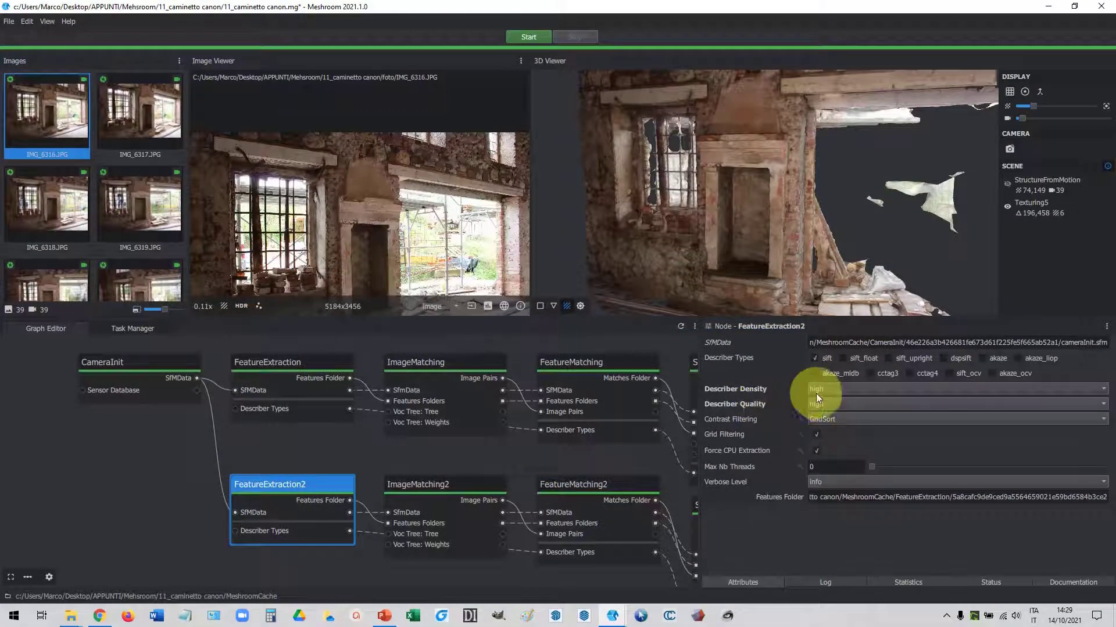
Step: Clear the graph selection and bring Chrome to the front
{"action": "scroll", "coordinate": [355, 431], "scroll_direction": "down", "scroll_amount": 1}
{"action": "scroll", "coordinate": [353, 435], "scroll_direction": "down", "scroll_amount": 2}
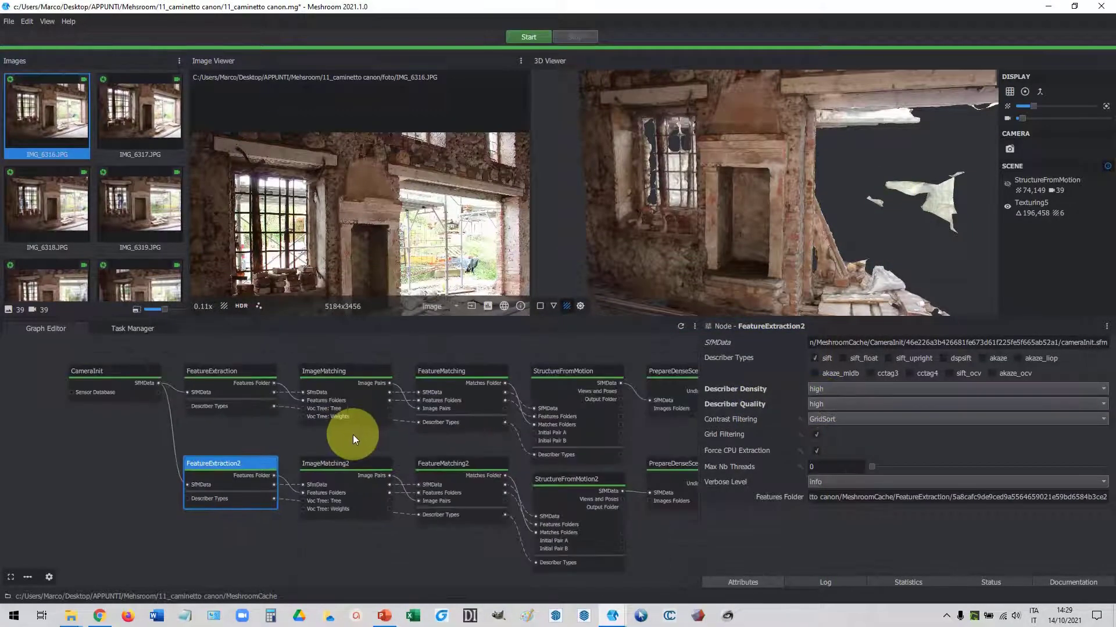
{"action": "left_click", "coordinate": [101, 507]}
{"action": "left_click", "coordinate": [99, 616]}
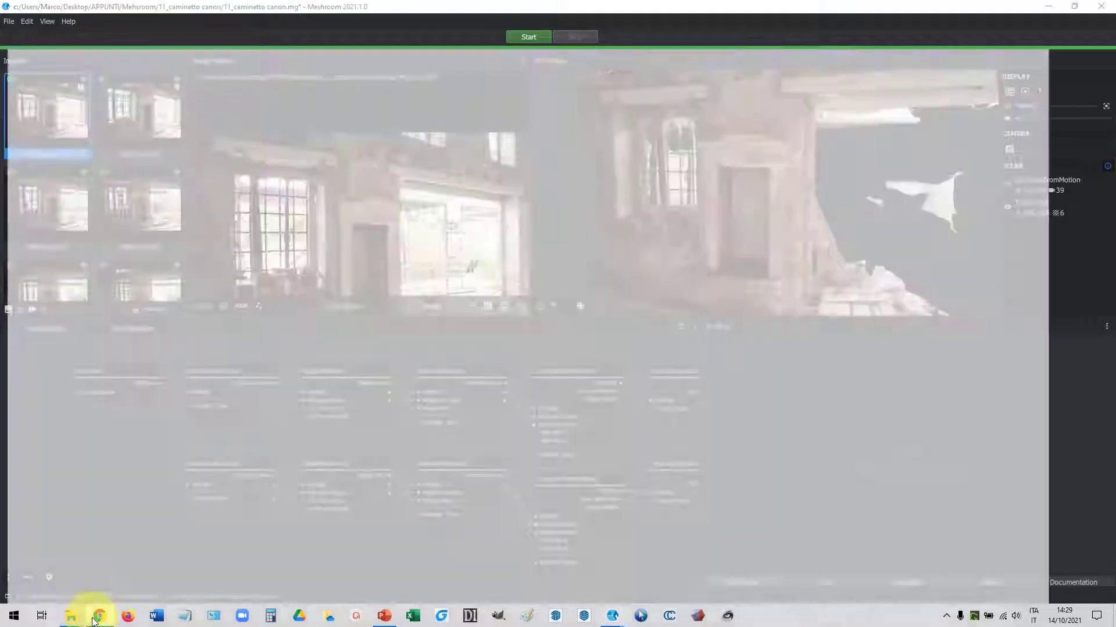
{"action": "left_click", "coordinate": [75, 9]}
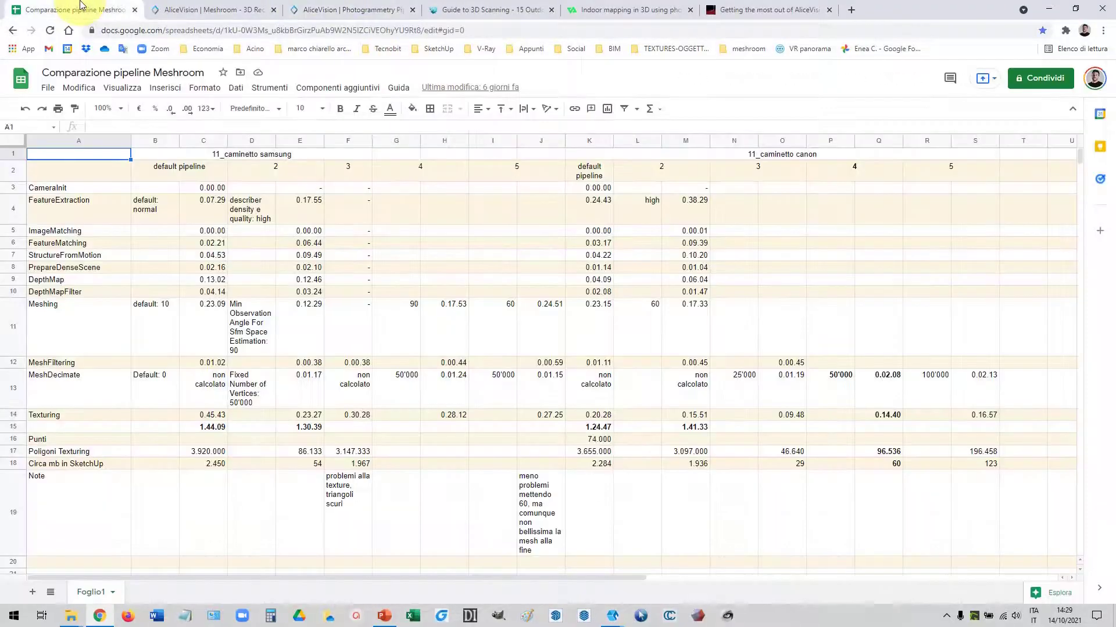
{"action": "left_click", "coordinate": [364, 291]}
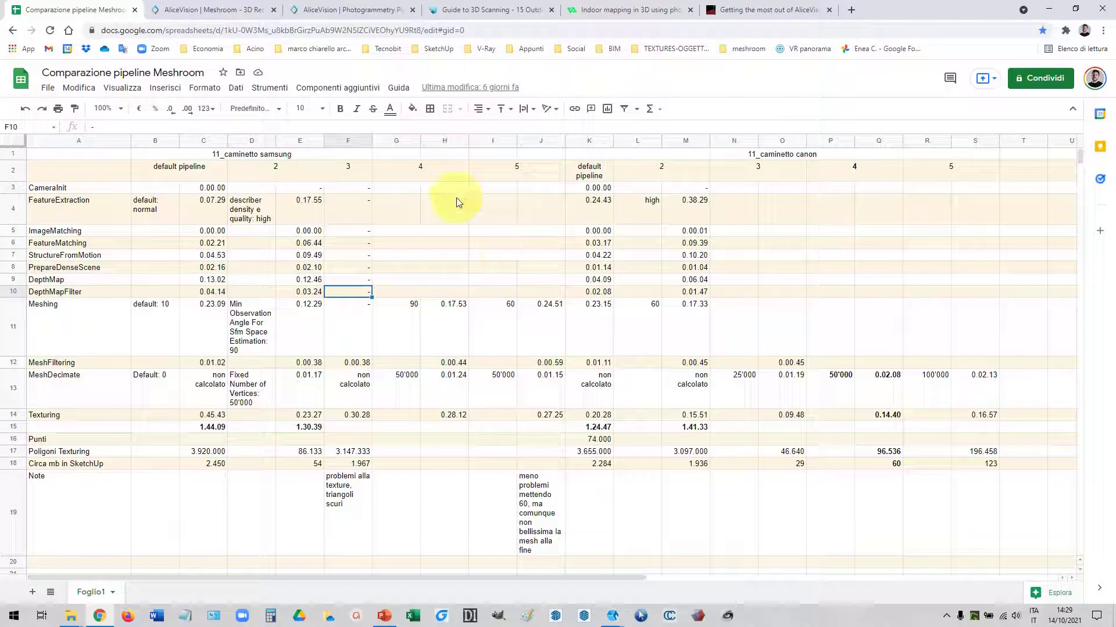
{"action": "left_click_drag", "start_coordinate": [161, 148], "coordinate": [348, 407]}
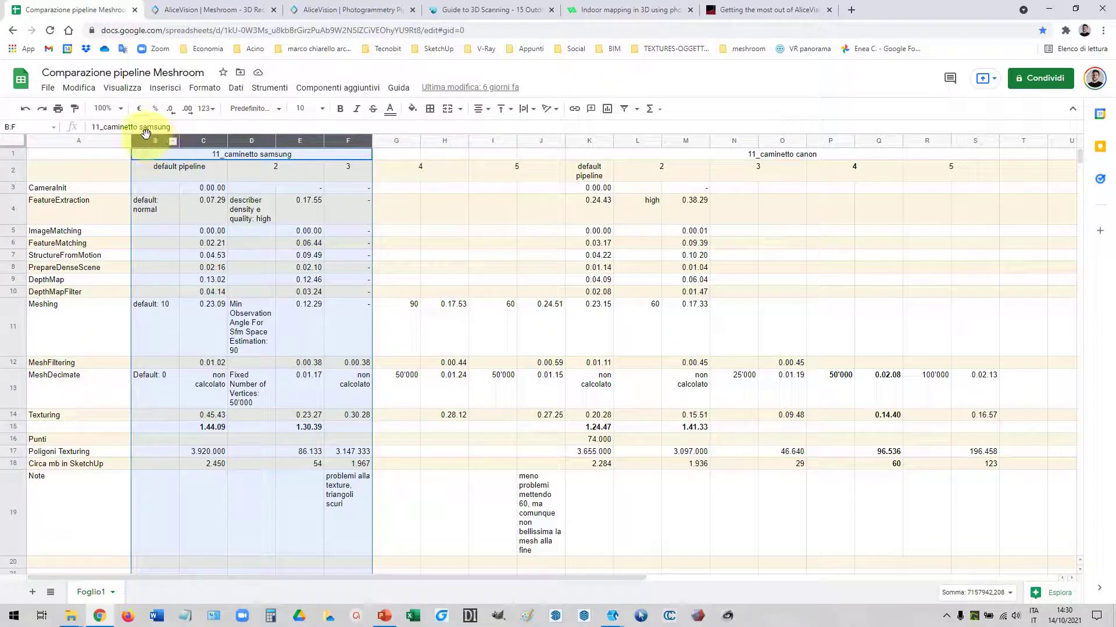
{"action": "left_click", "coordinate": [461, 212]}
{"action": "left_click_drag", "start_coordinate": [549, 140], "coordinate": [150, 140]}
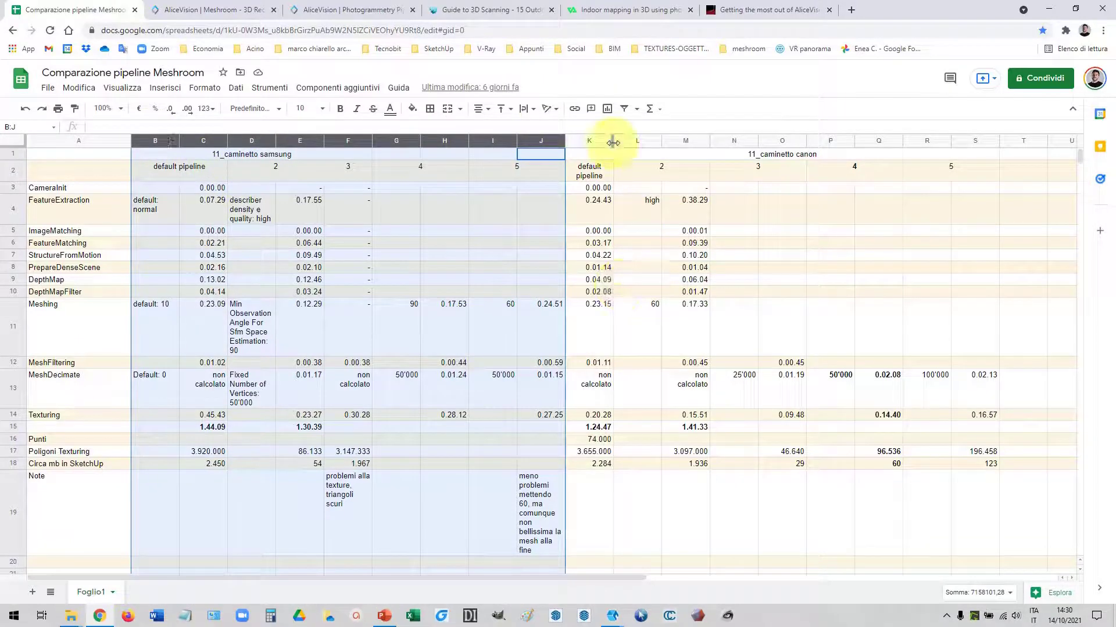
{"action": "left_click_drag", "start_coordinate": [587, 142], "coordinate": [993, 156]}
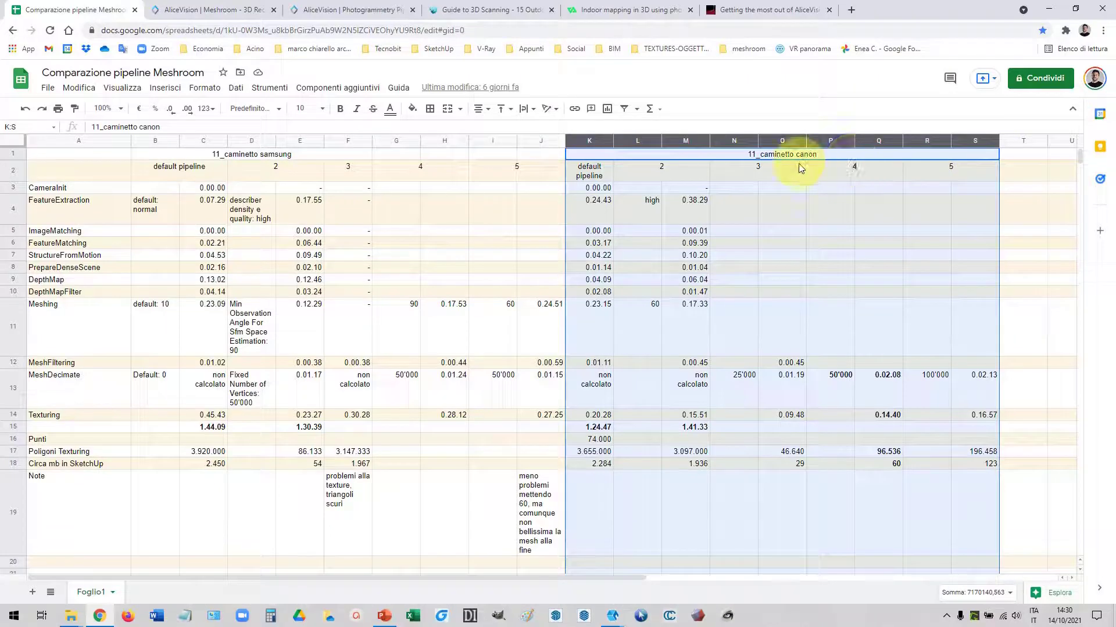
{"action": "left_click", "coordinate": [600, 188]}
{"action": "left_click", "coordinate": [587, 143]}
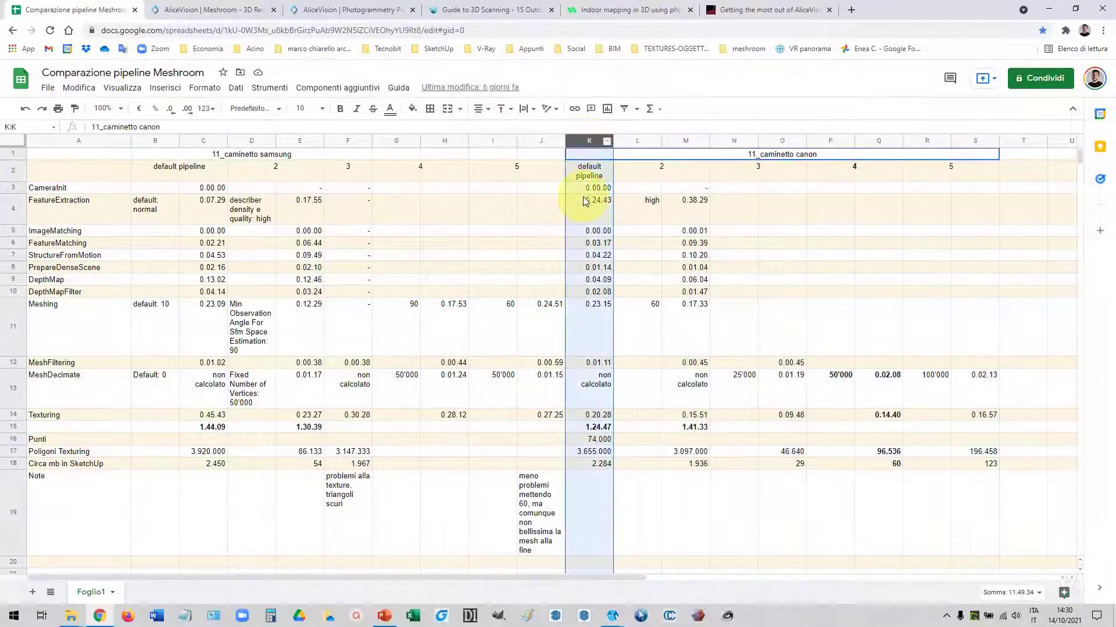
{"action": "left_click", "coordinate": [590, 429]}
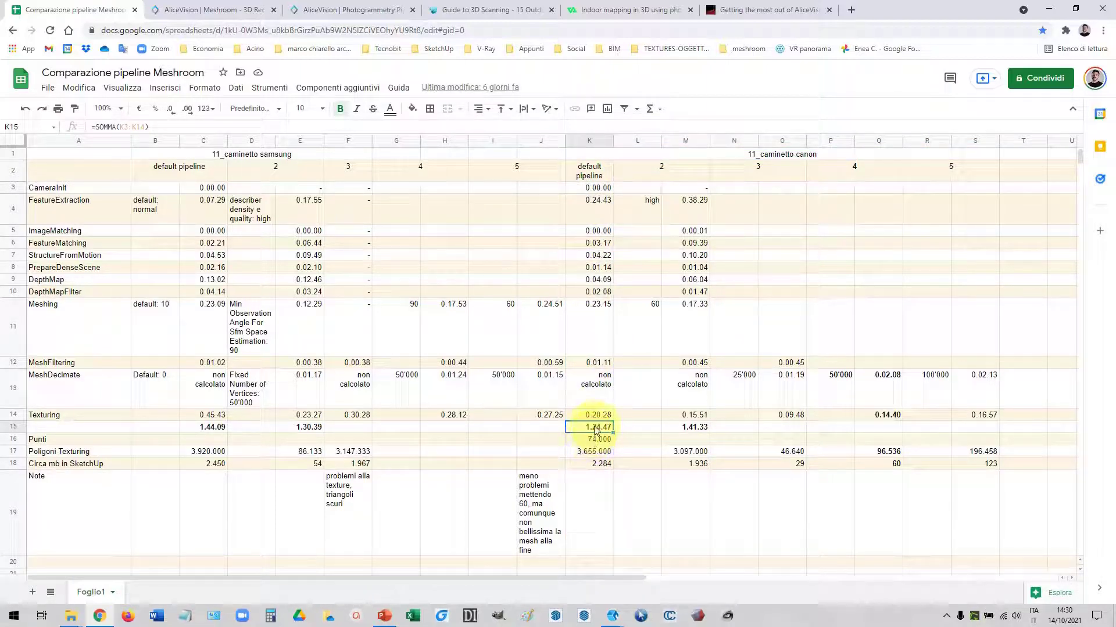
Step: Review the K16 points value, K17 polygon count and K18 size estimate formula
{"action": "left_click", "coordinate": [592, 456]}
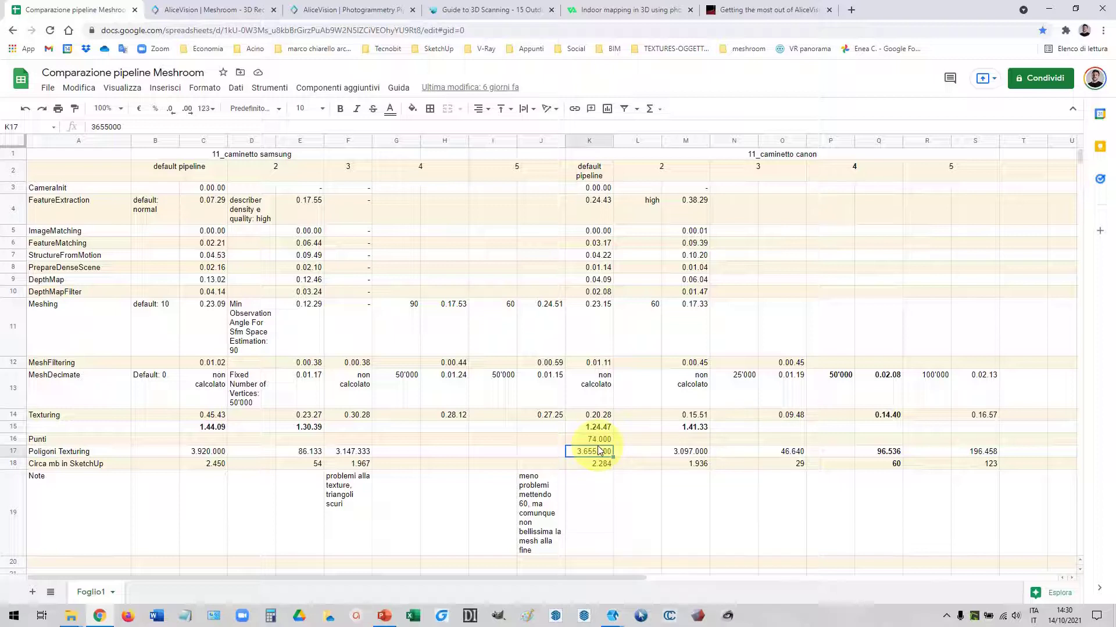
{"action": "left_click", "coordinate": [590, 440]}
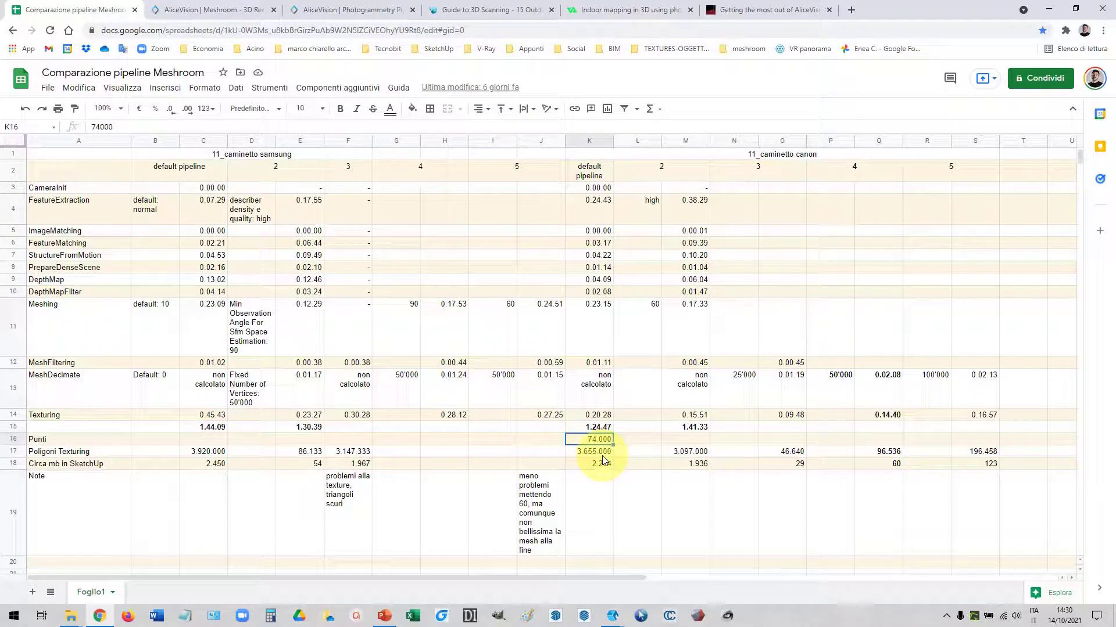
{"action": "left_click", "coordinate": [602, 468]}
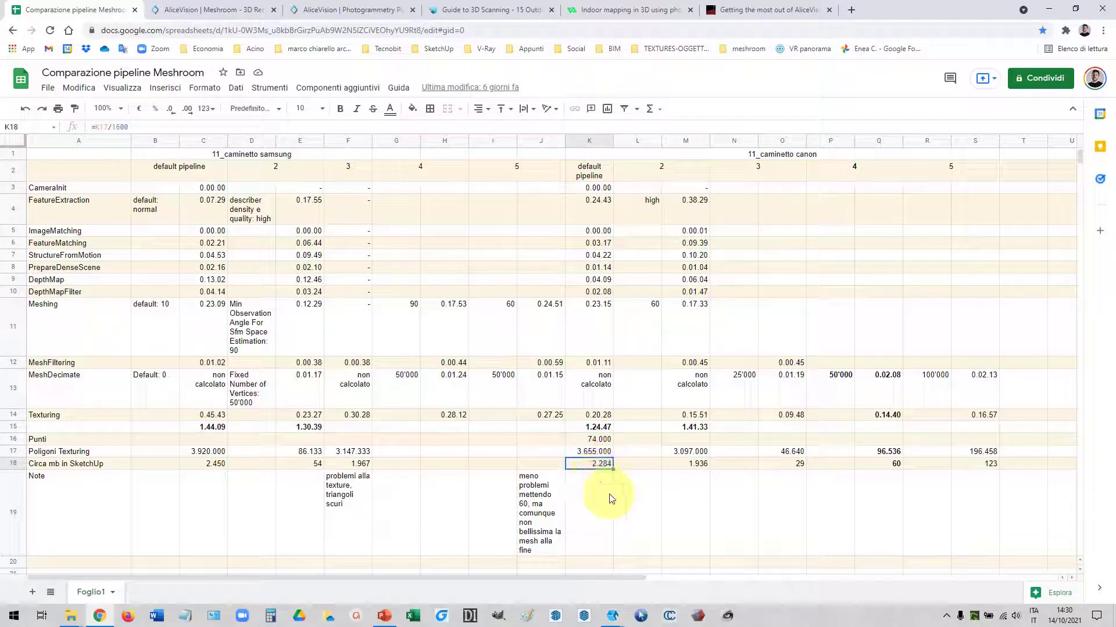
{"action": "left_click", "coordinate": [593, 455]}
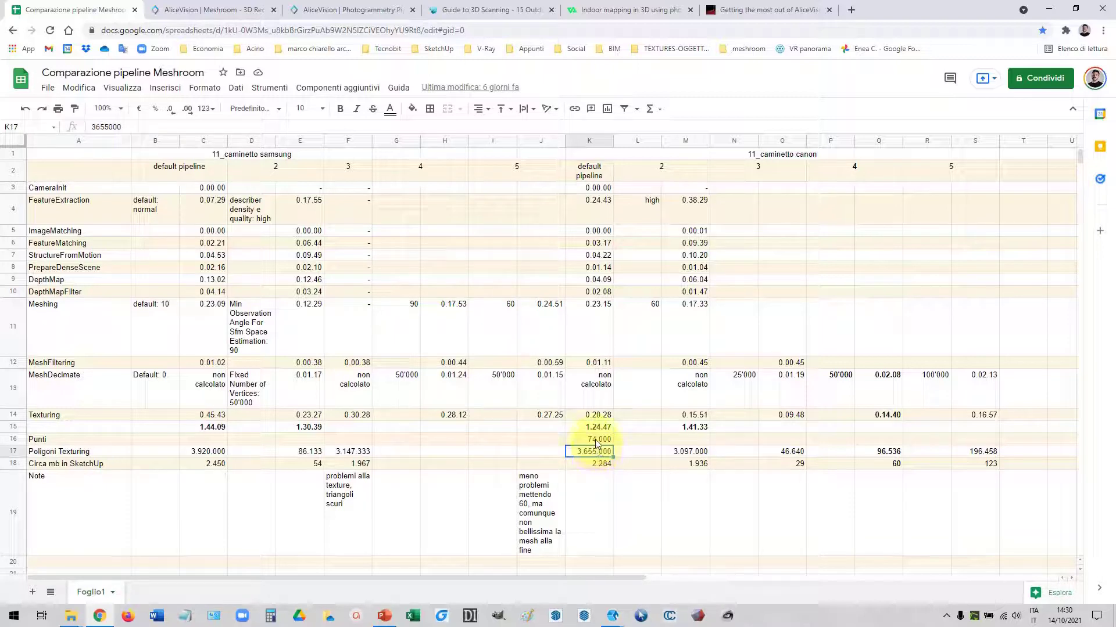
{"action": "left_click", "coordinate": [596, 442]}
{"action": "left_click", "coordinate": [588, 452]}
{"action": "left_click", "coordinate": [590, 465]}
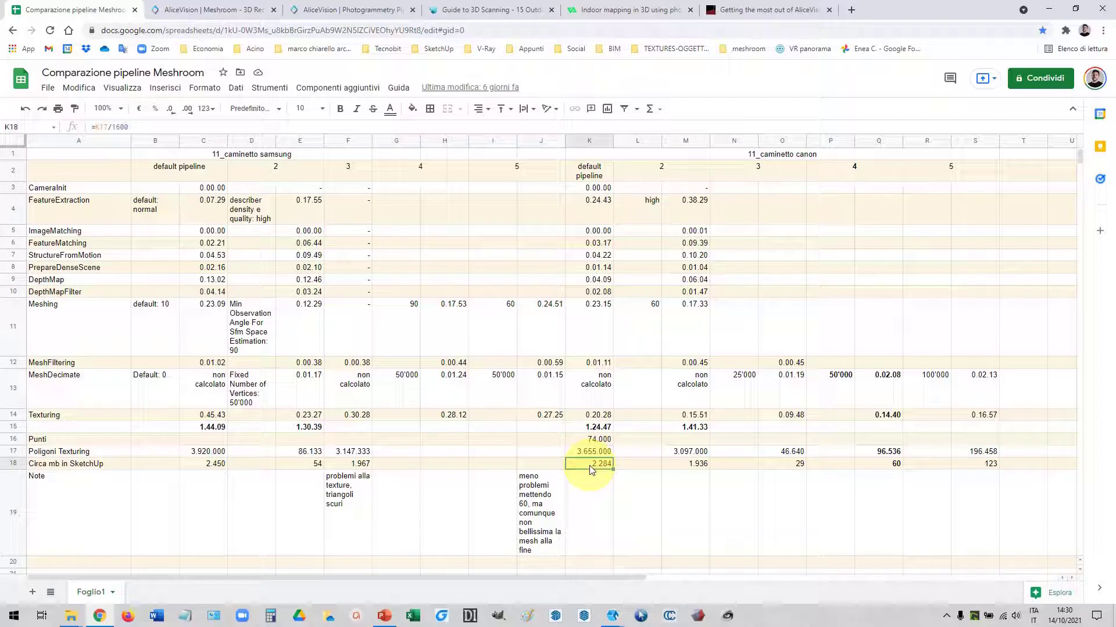
{"action": "left_click", "coordinate": [597, 459]}
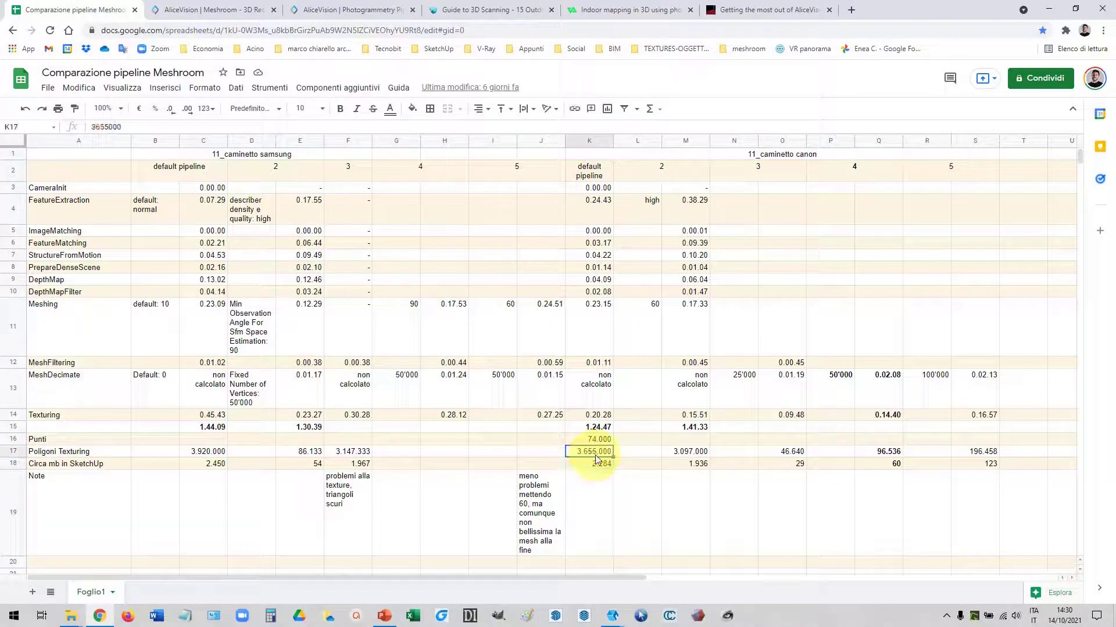
{"action": "left_click", "coordinate": [596, 471]}
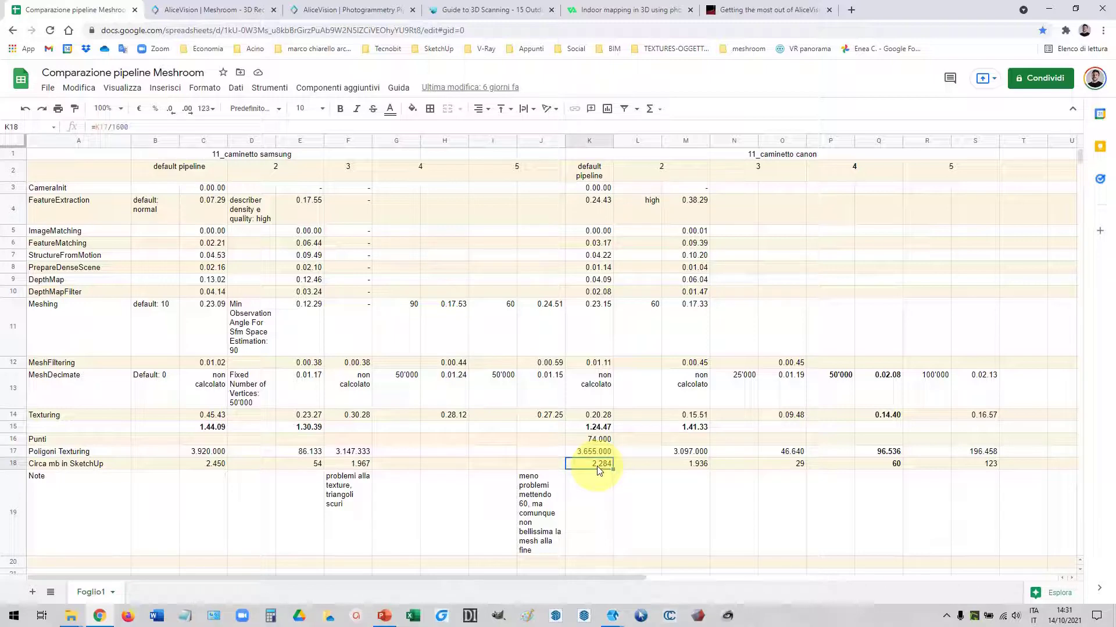
Step: Select columns L:M, check L4 and M4, then bring up the 11_caminetto canon Meshroom project
{"action": "left_click_drag", "start_coordinate": [638, 140], "coordinate": [688, 142]}
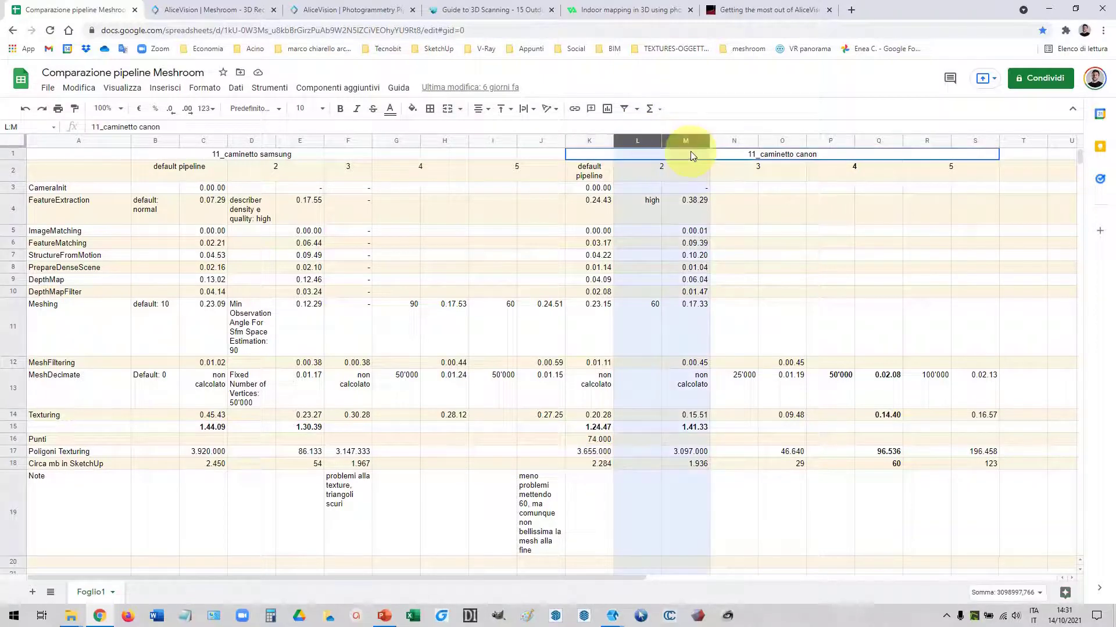
{"action": "left_click", "coordinate": [643, 203]}
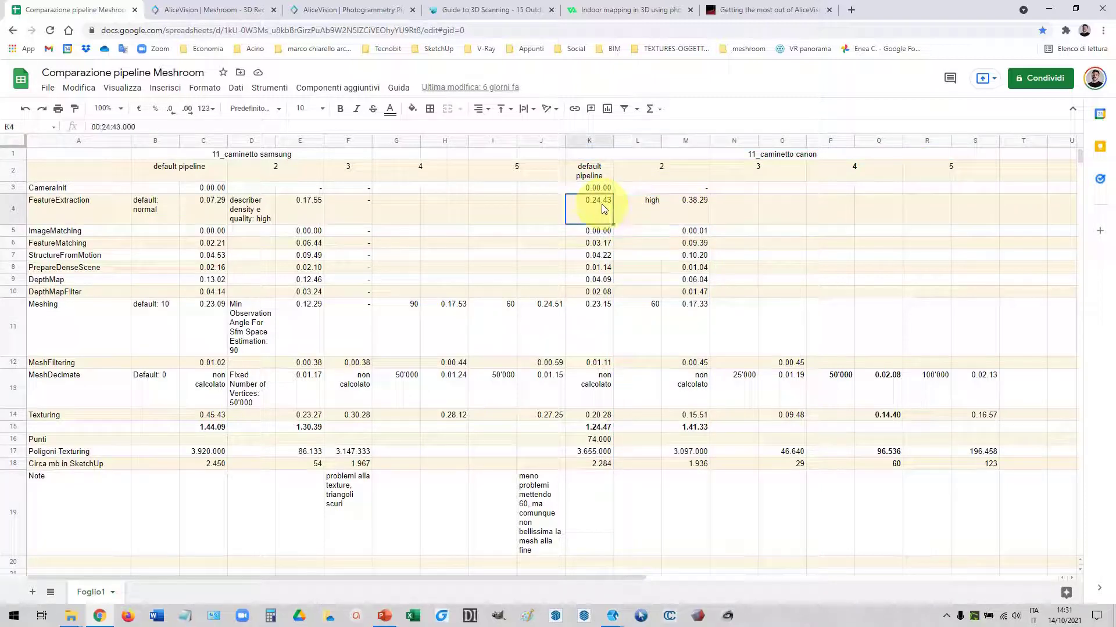
{"action": "left_click", "coordinate": [689, 205]}
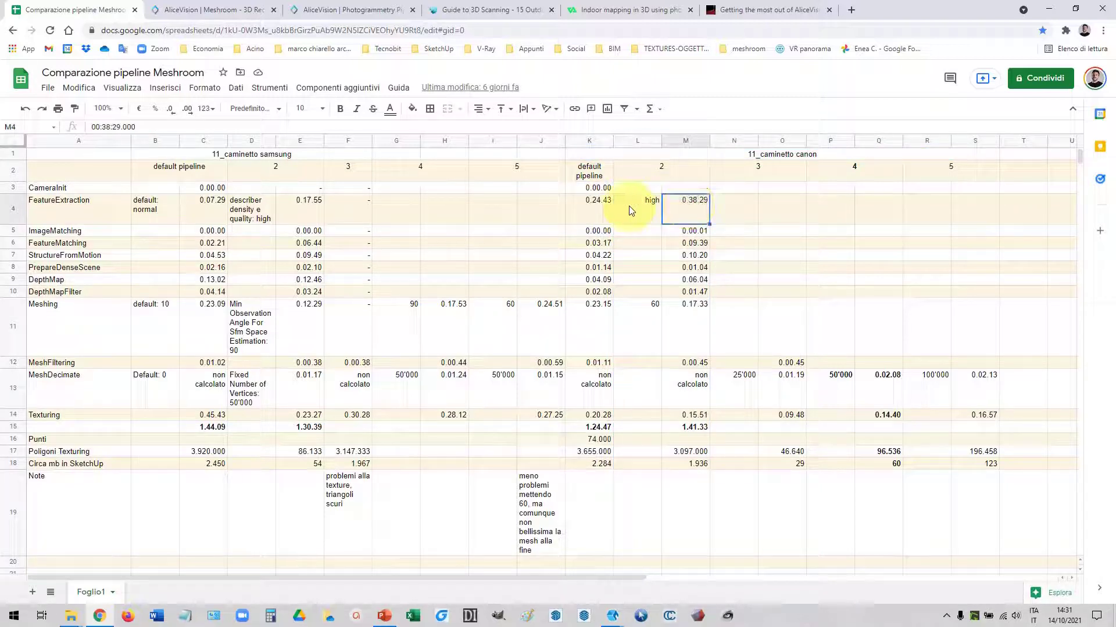
{"action": "left_click", "coordinate": [612, 616]}
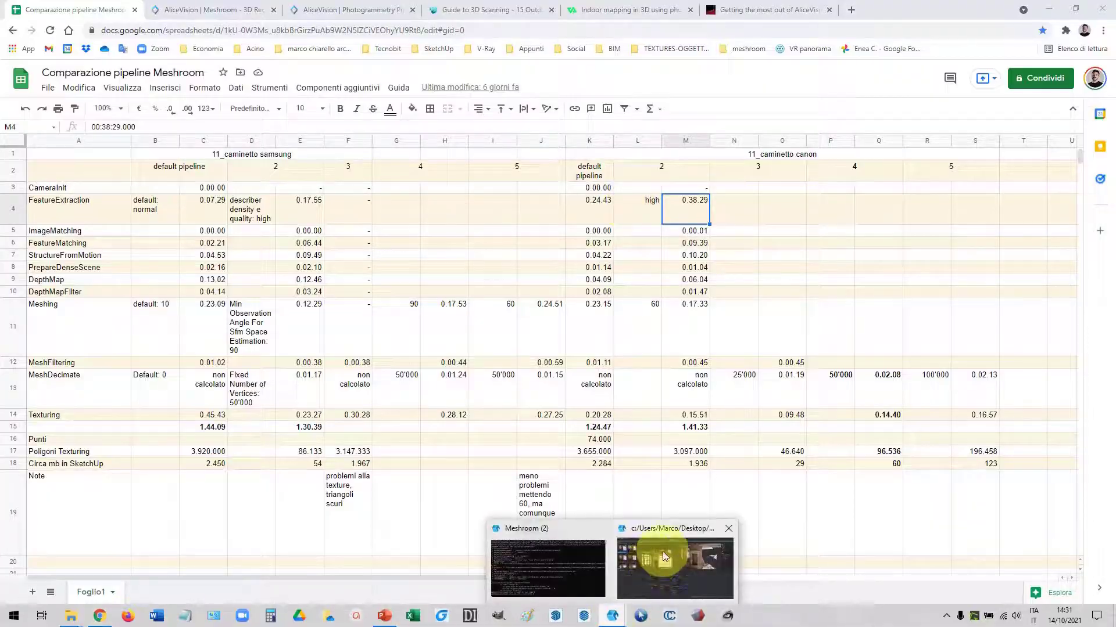
{"action": "left_click", "coordinate": [665, 556]}
Step: Review the FeatureExtraction node's status, log and CPU/RAM statistics
{"action": "left_click", "coordinate": [217, 368]}
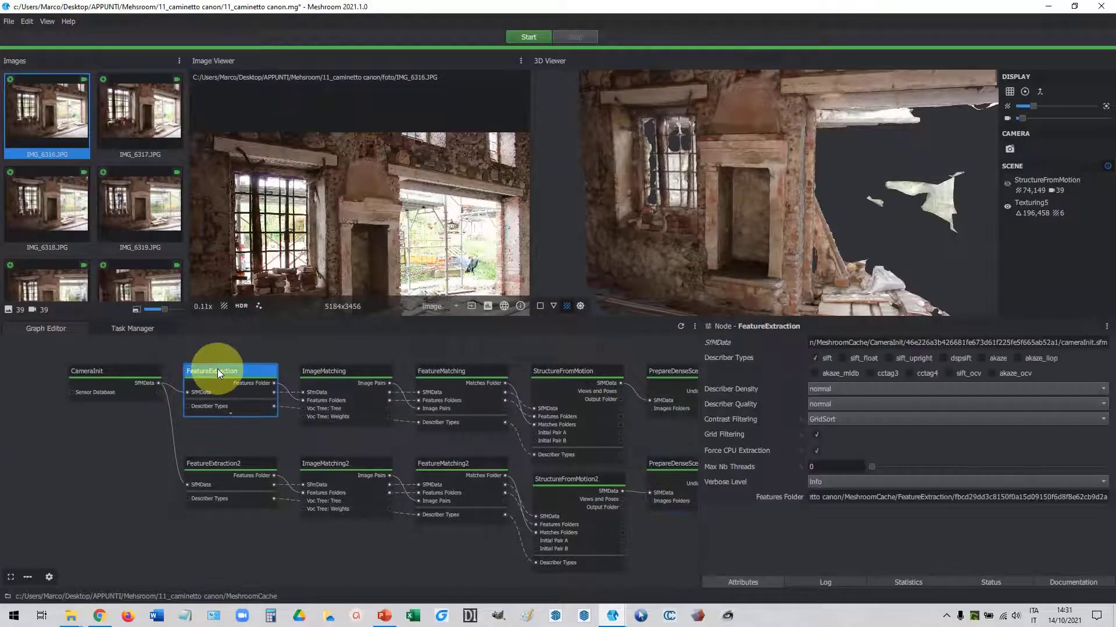
{"action": "left_click", "coordinate": [994, 581]}
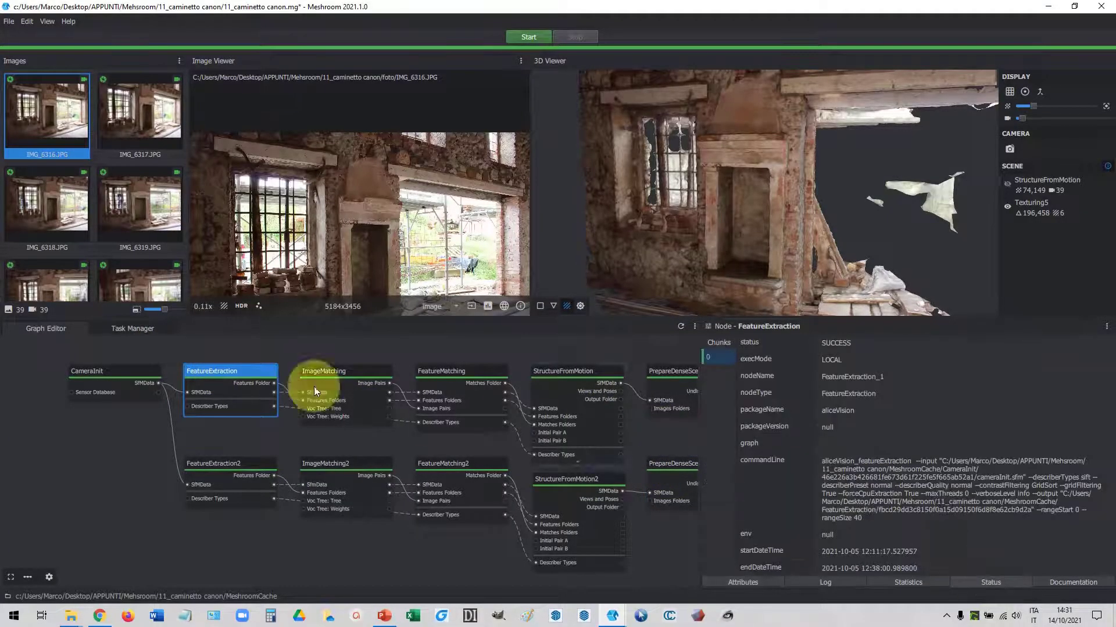
{"action": "left_click", "coordinate": [744, 583]}
{"action": "left_click", "coordinate": [827, 581]}
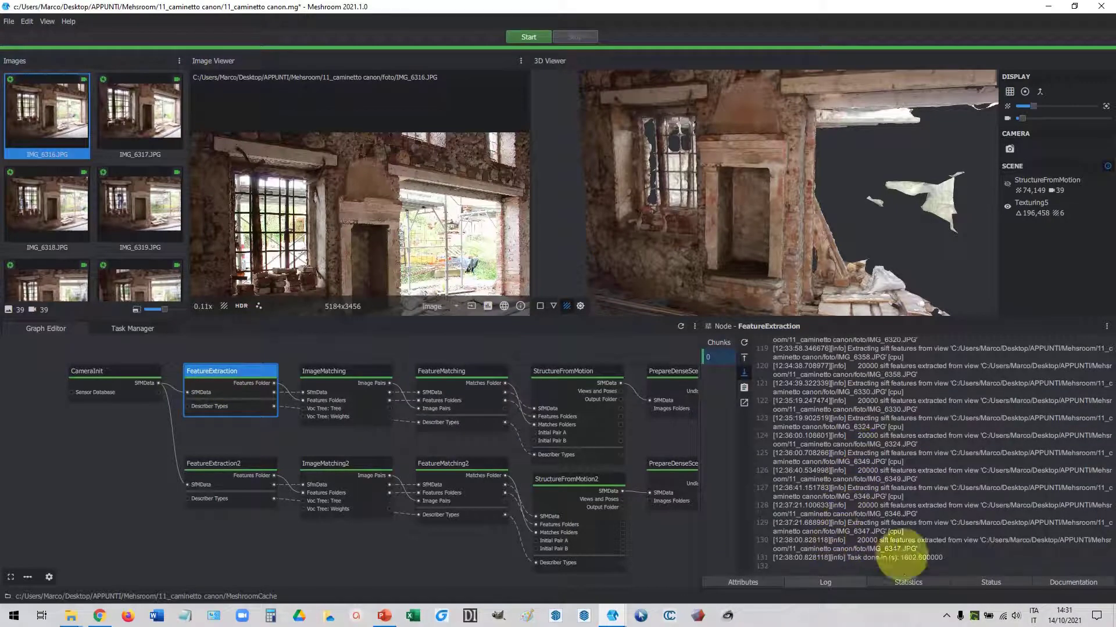
{"action": "left_click", "coordinate": [907, 582]}
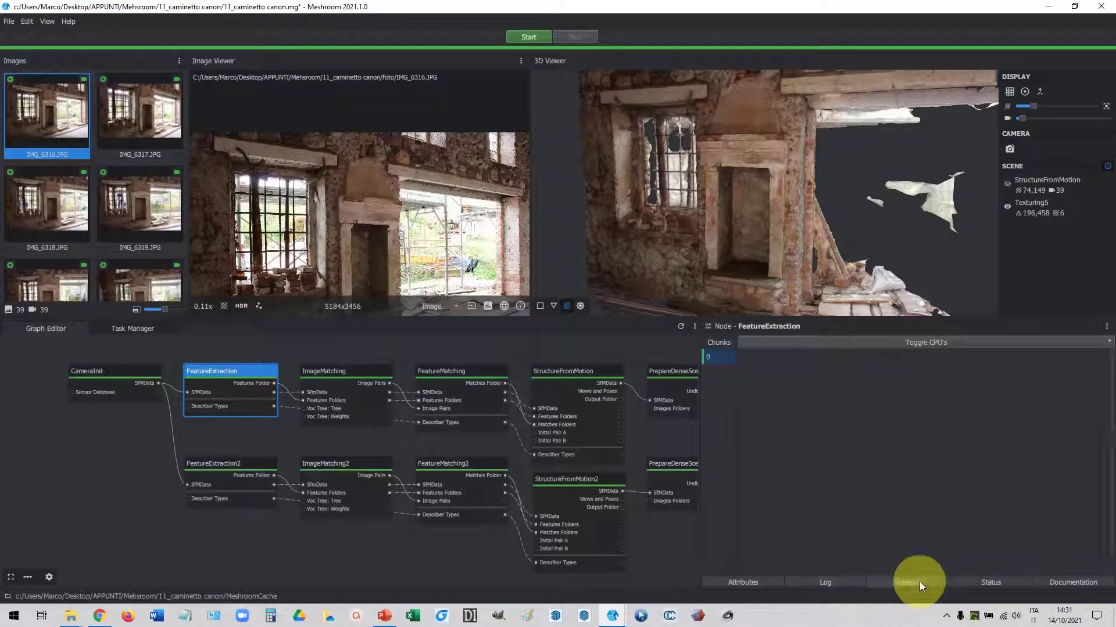
{"action": "left_click", "coordinate": [976, 580]}
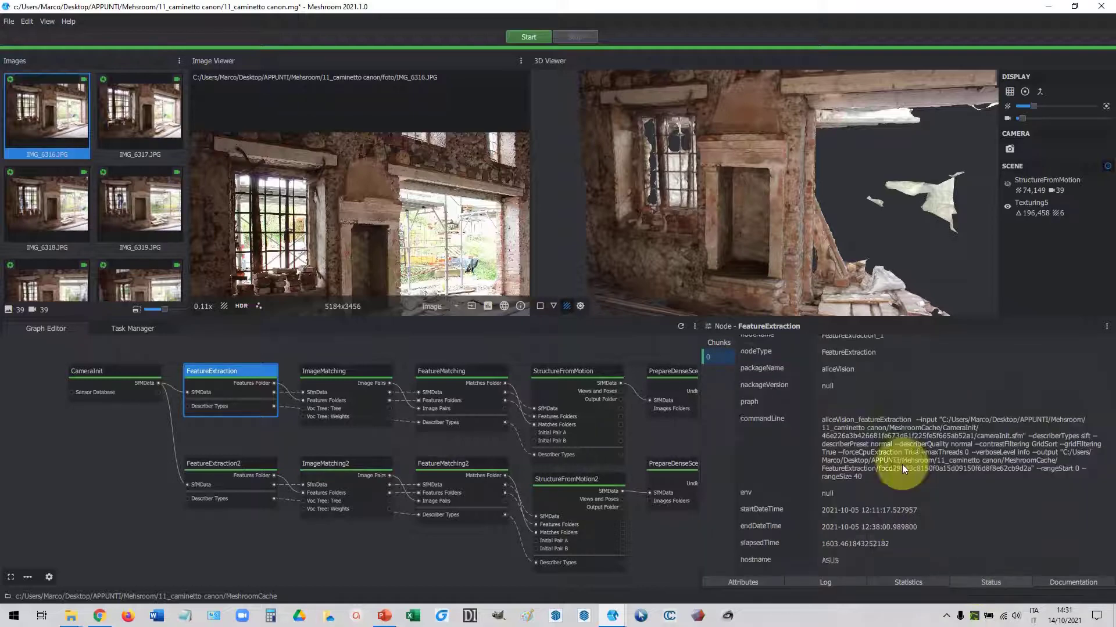
{"action": "scroll", "coordinate": [902, 465], "scroll_direction": "down", "scroll_amount": 1}
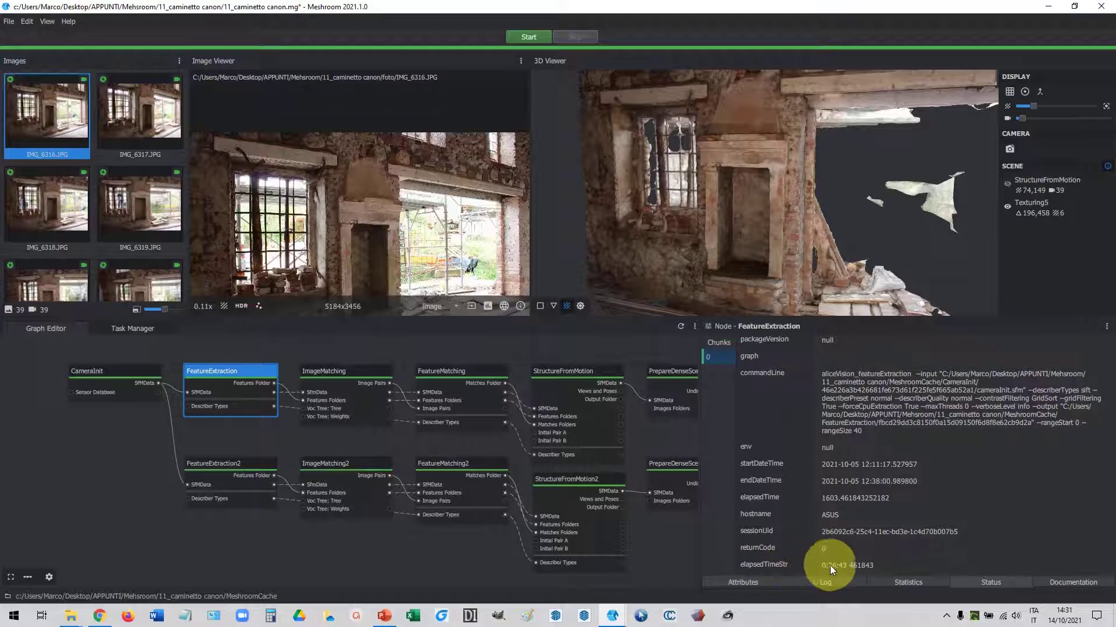
Step: Glance at the comparison spreadsheet, then bring up Meshroom's console with the CameraInit report
{"action": "left_click", "coordinate": [99, 616]}
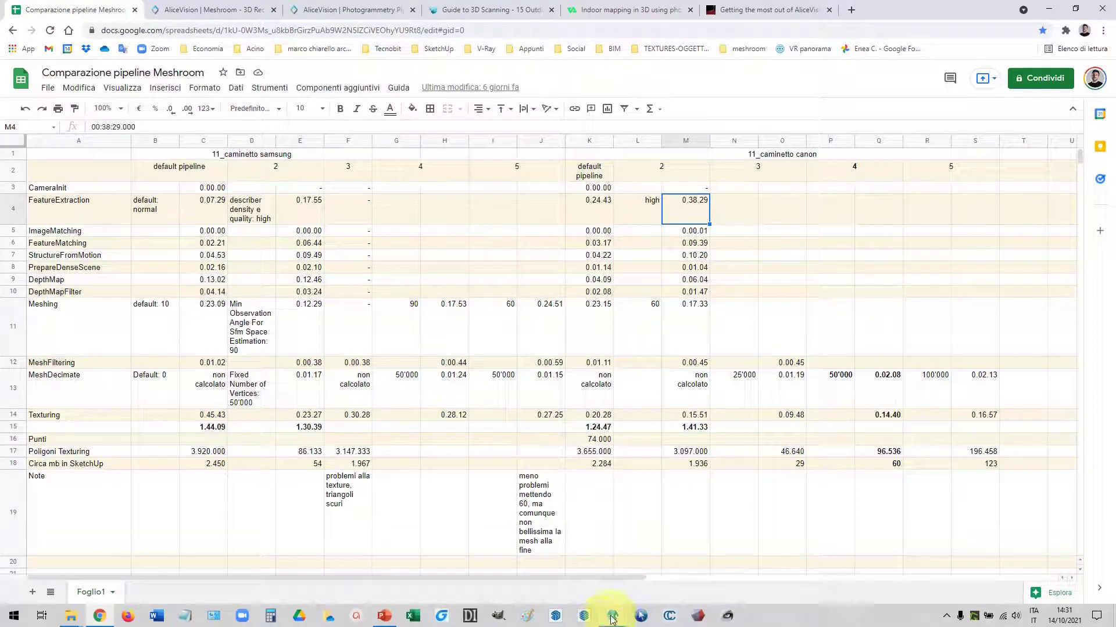
{"action": "mouse_move", "coordinate": [612, 616]}
{"action": "left_click", "coordinate": [653, 570]}
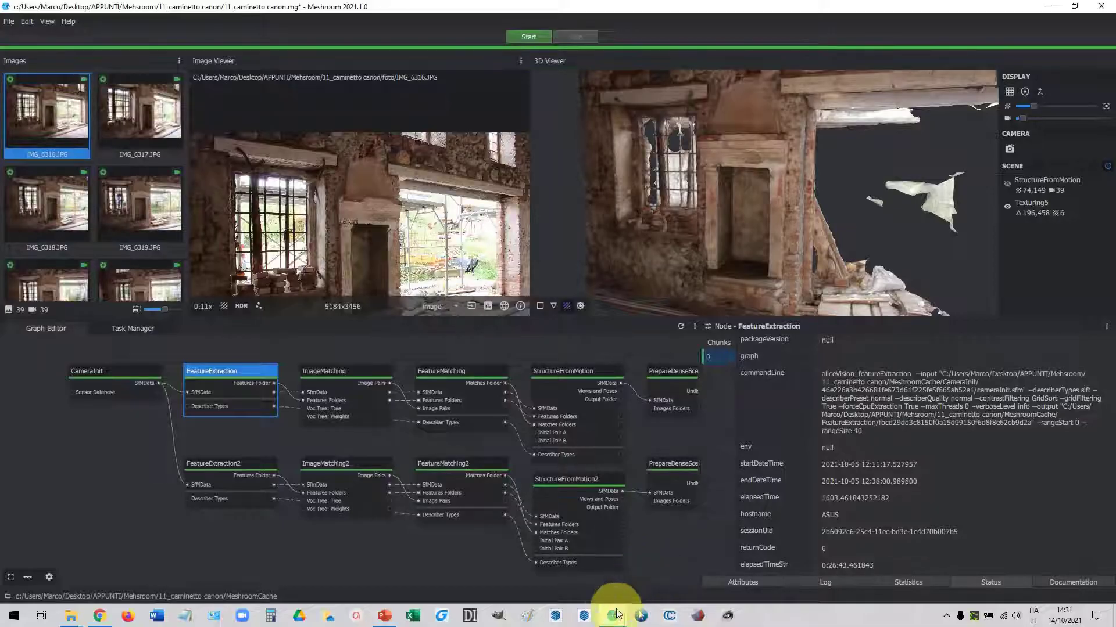
{"action": "left_click", "coordinate": [529, 567]}
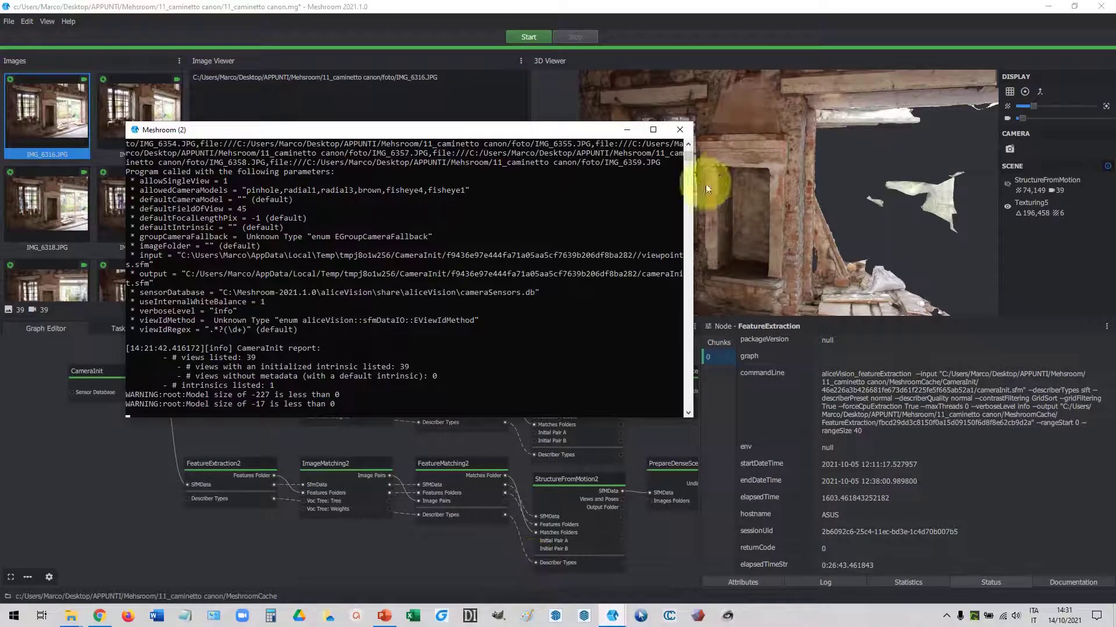
Step: Correct the FeatureExtraction time in K4 from 00:24:43 to 00:26:43
{"action": "mouse_move", "coordinate": [99, 615]}
{"action": "left_click", "coordinate": [72, 552]}
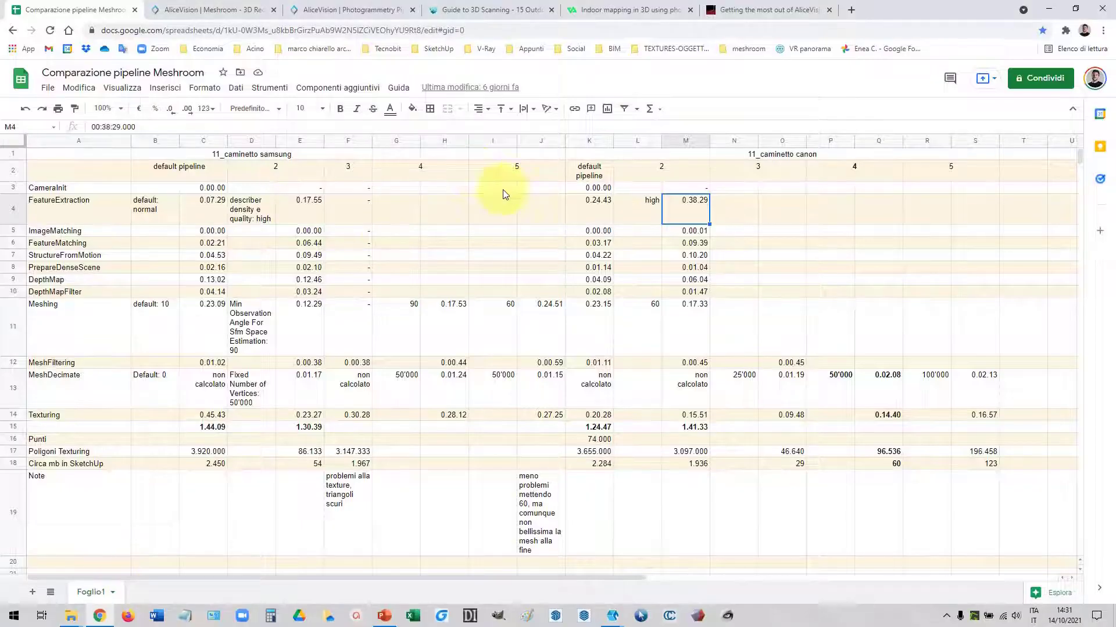
{"action": "left_click", "coordinate": [605, 202]}
{"action": "double_click", "coordinate": [589, 203]}
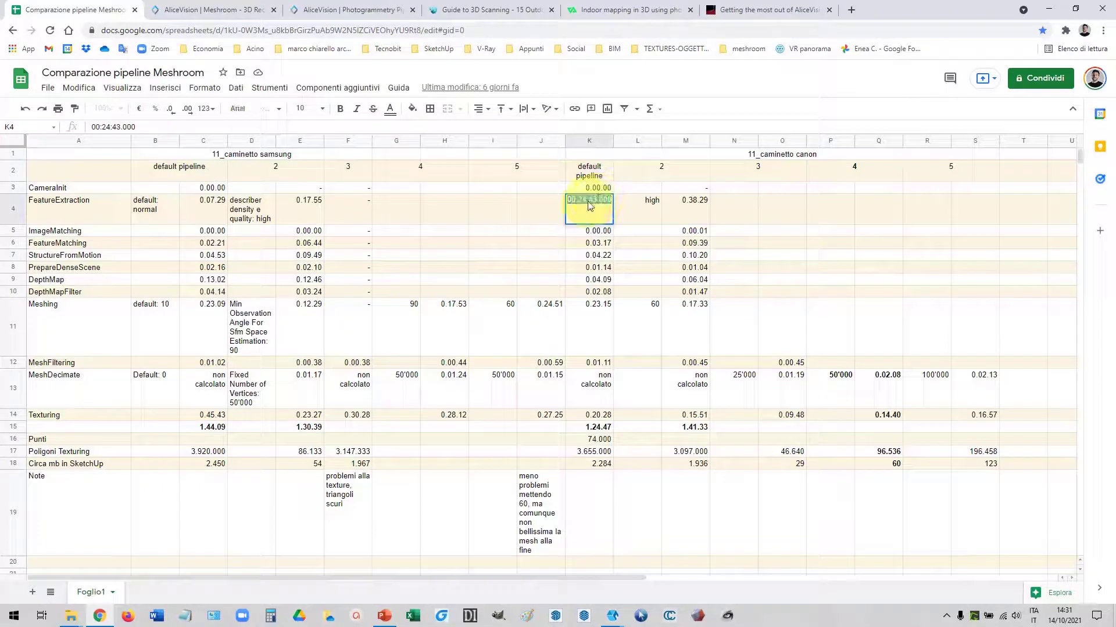
{"action": "left_click", "coordinate": [586, 200]}
{"action": "key", "text": "BackSpace"}
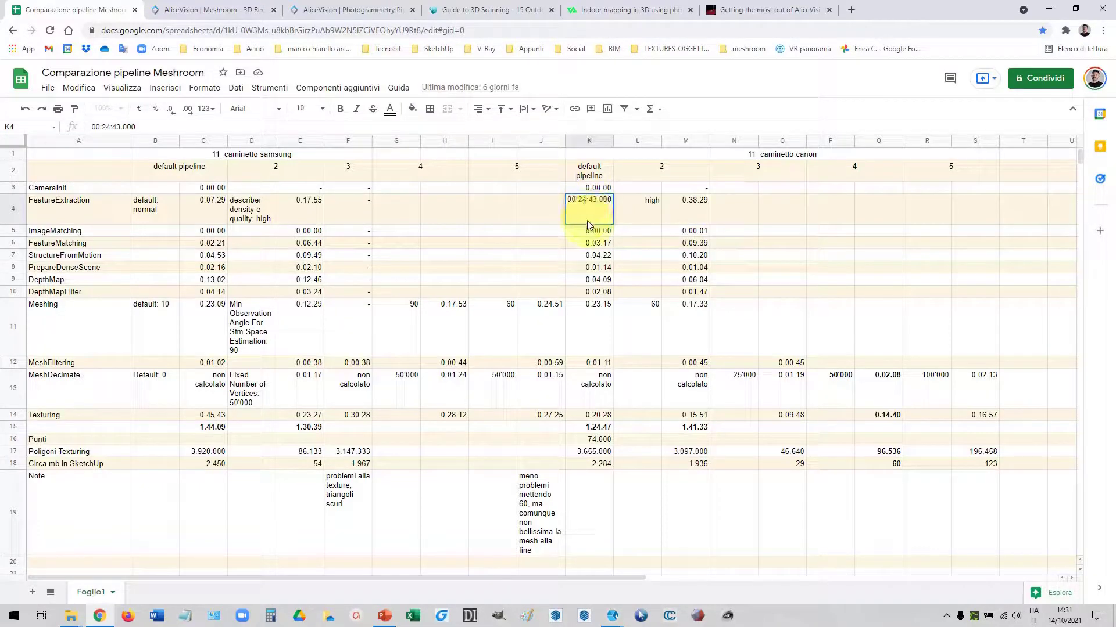
{"action": "type", "text": "6"}
{"action": "key", "text": "Return"}
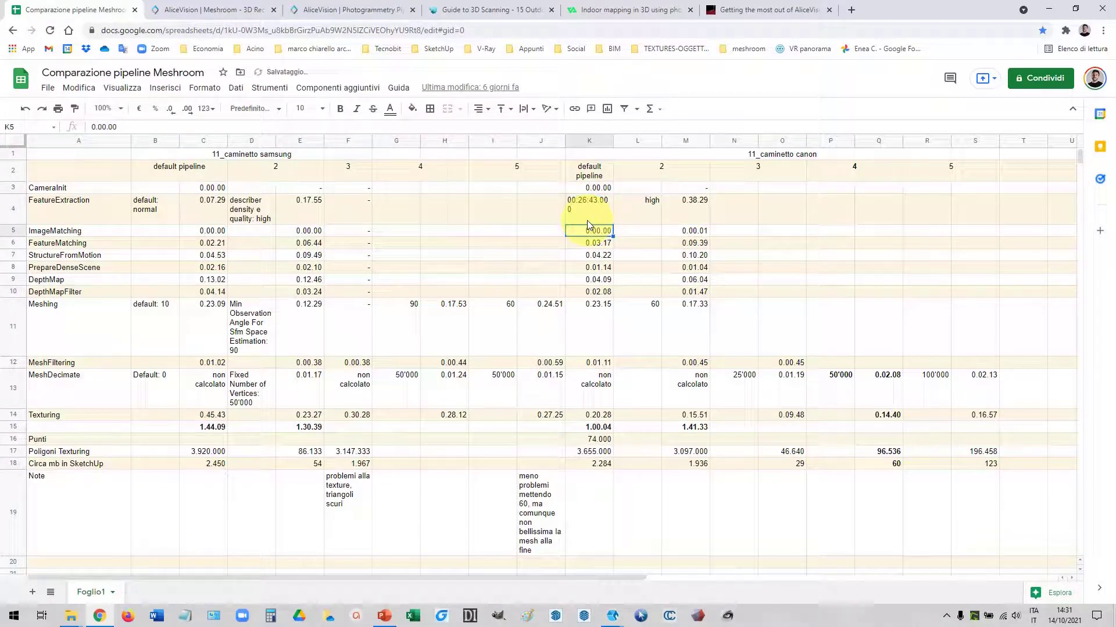
Step: Copy K5's formatting onto K4 with Paint format
{"action": "left_click", "coordinate": [581, 214]}
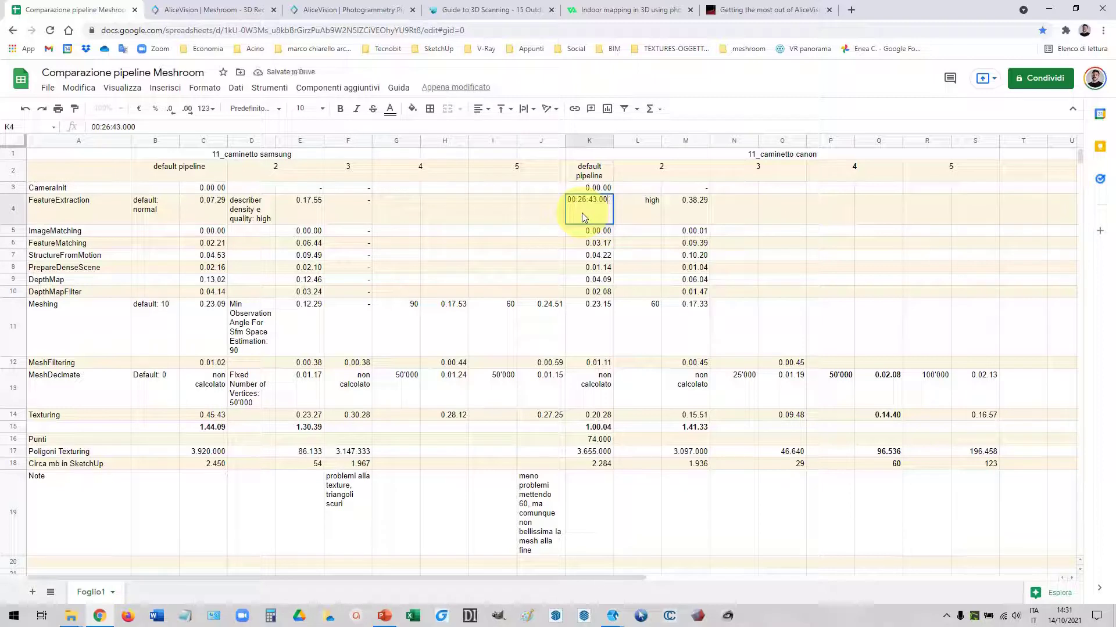
{"action": "key", "text": "Return"}
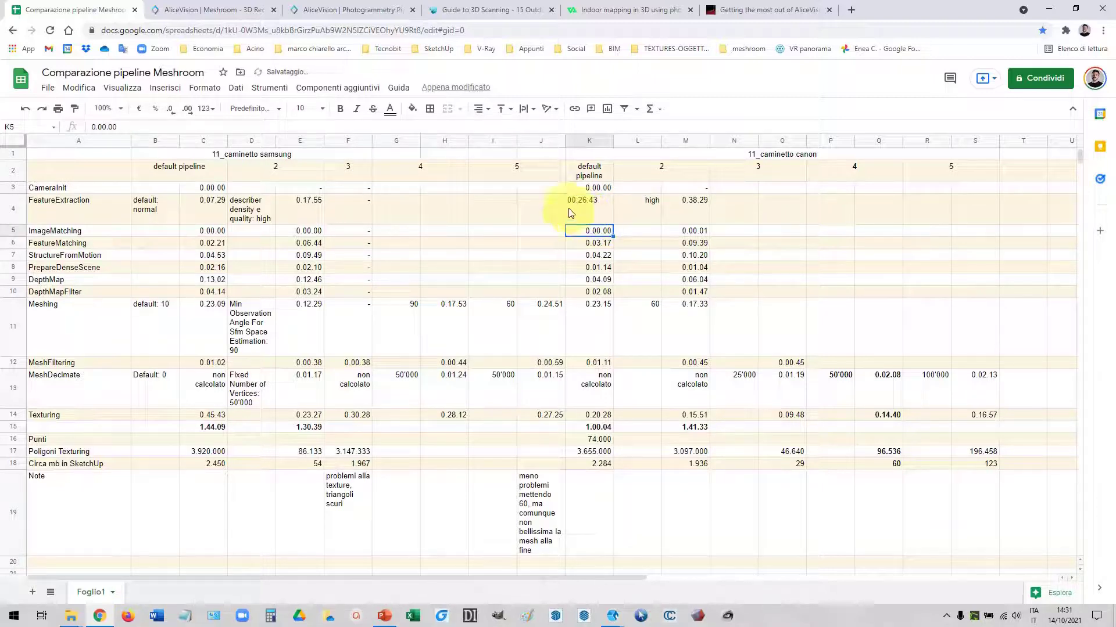
{"action": "left_click", "coordinate": [75, 109]}
{"action": "left_click", "coordinate": [601, 216]}
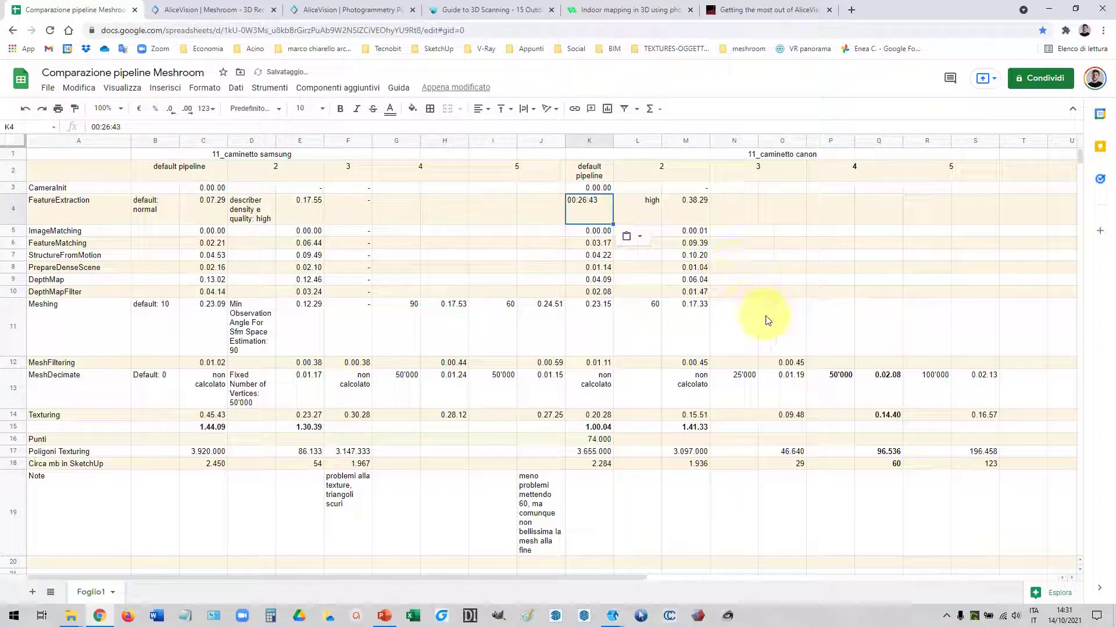
Step: Compare the FeatureExtraction time in M4 and the Meshing values in K11, M11 and L11
{"action": "left_click", "coordinate": [691, 209]}
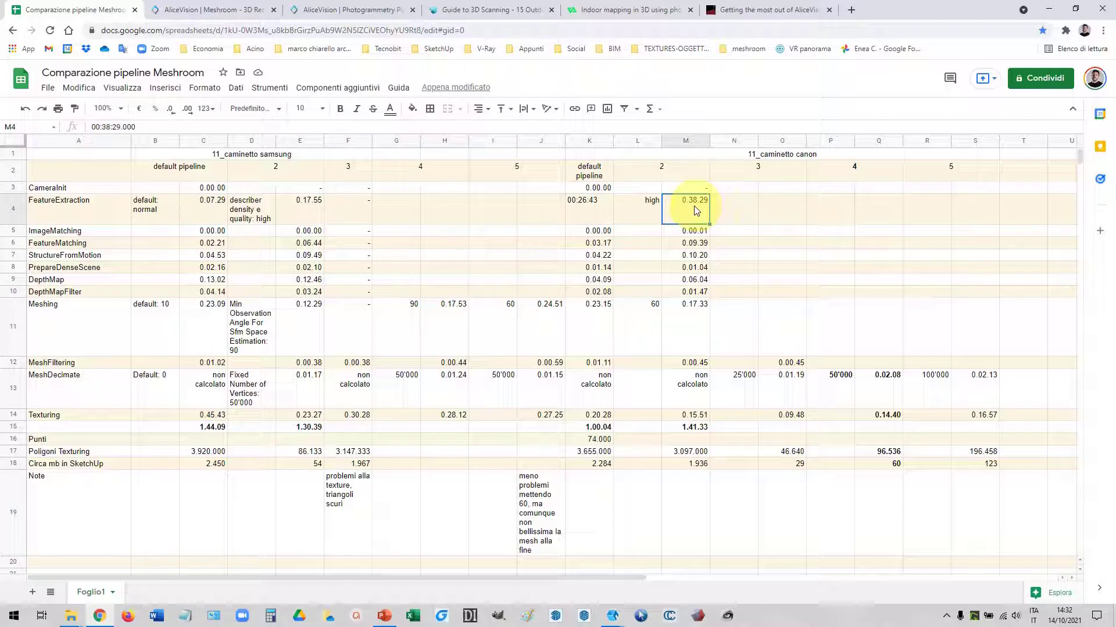
{"action": "key", "text": "Left"}
{"action": "key", "text": "Left"}
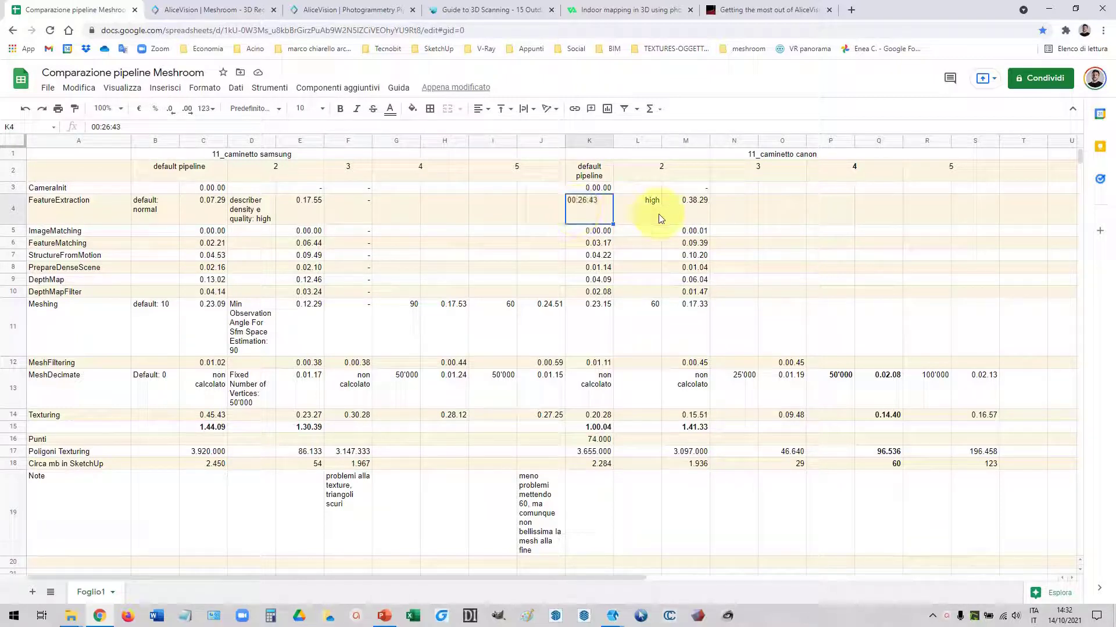
{"action": "left_click", "coordinate": [692, 215]}
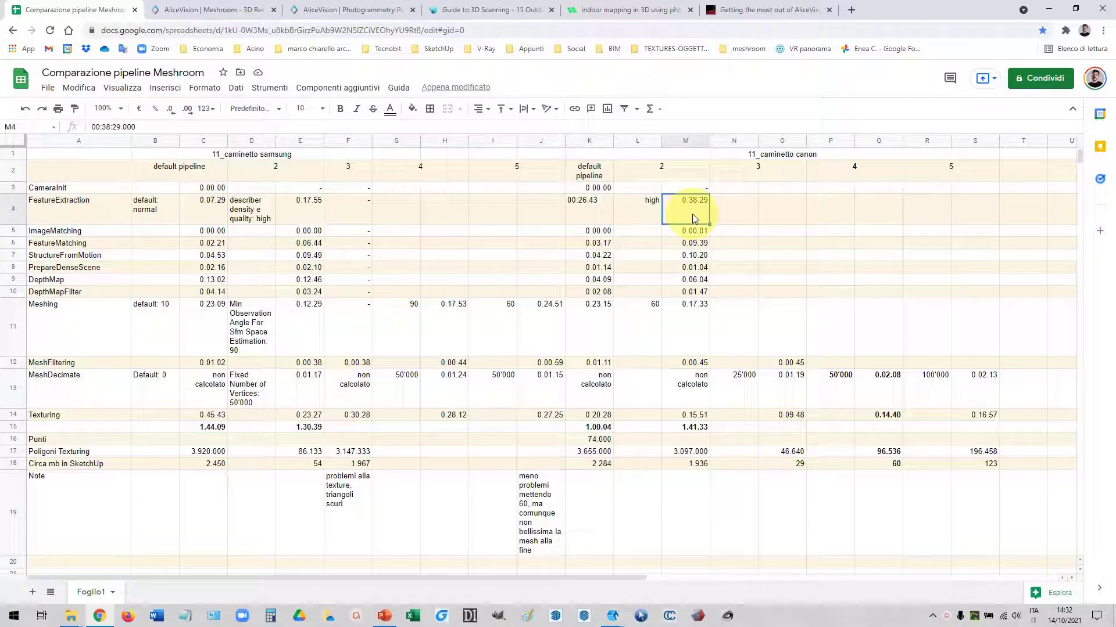
{"action": "left_click", "coordinate": [591, 323]}
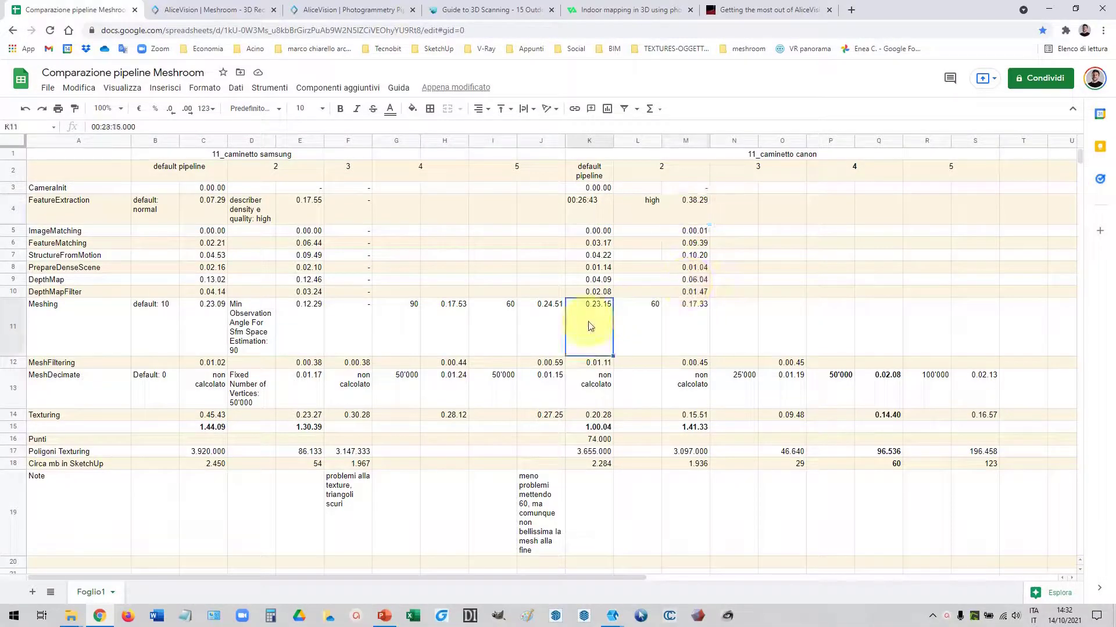
{"action": "left_click", "coordinate": [712, 317]}
{"action": "left_click", "coordinate": [677, 320]}
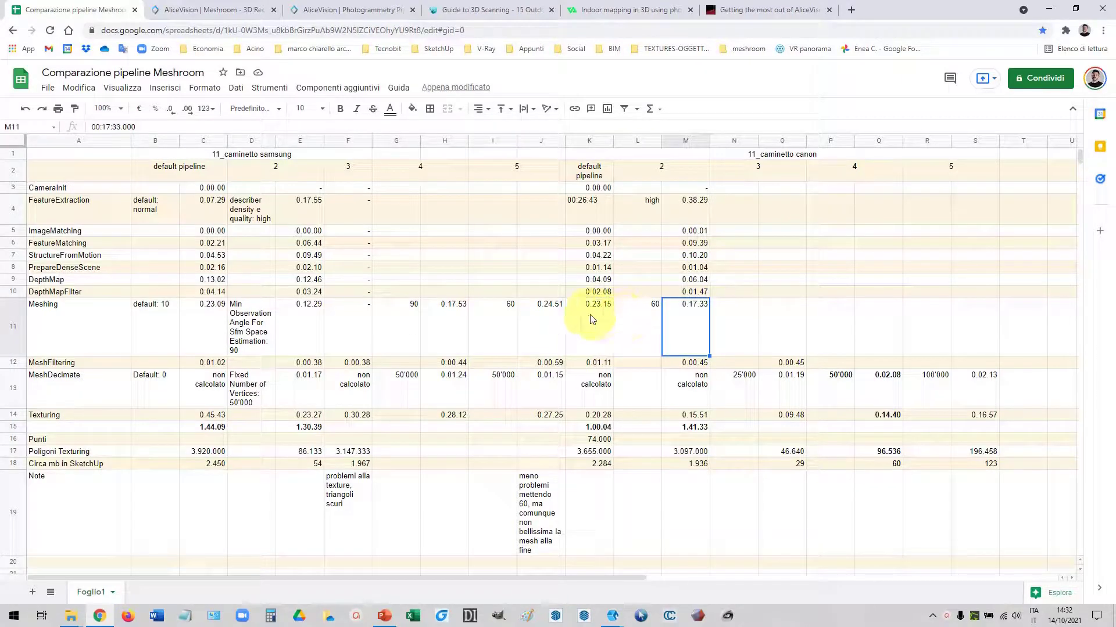
{"action": "left_click", "coordinate": [645, 319]}
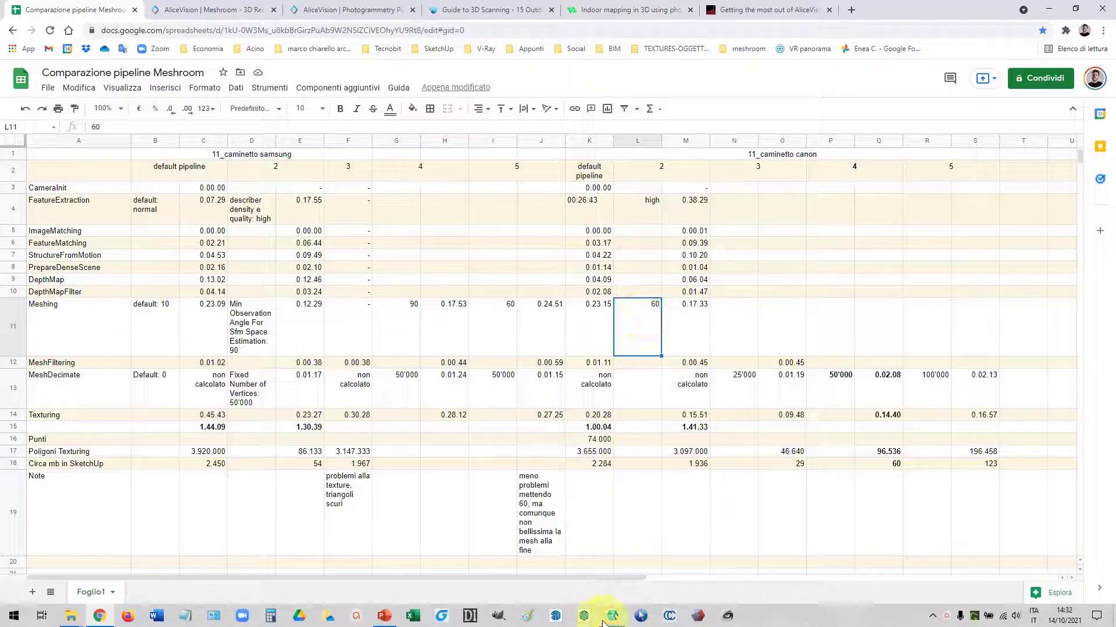
Step: On the processing-steps slide, highlight the Normal-to-High step in item 2 and review item 3
{"action": "left_click", "coordinate": [386, 616]}
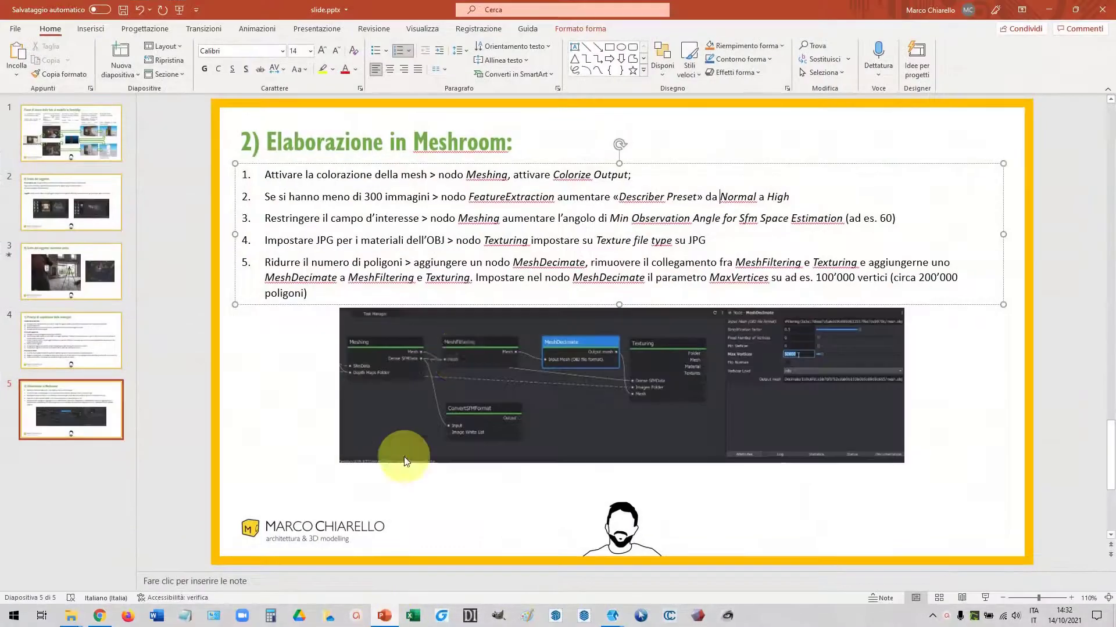
{"action": "left_click", "coordinate": [266, 219]}
{"action": "left_click_drag", "start_coordinate": [314, 222], "coordinate": [750, 219]}
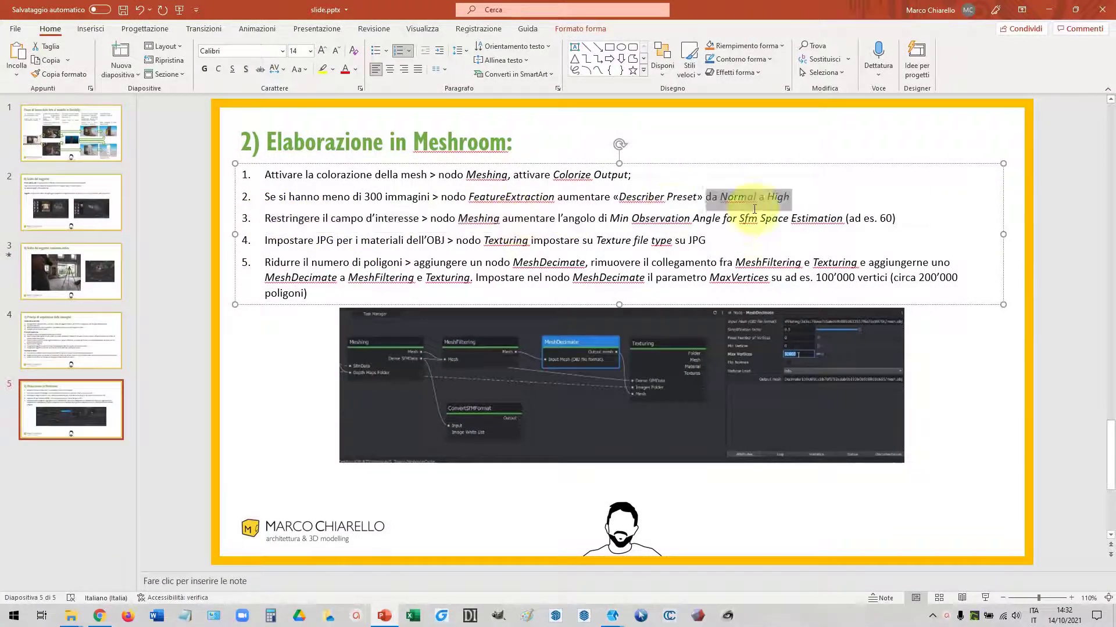
{"action": "left_click", "coordinate": [439, 200]}
{"action": "left_click", "coordinate": [478, 219]}
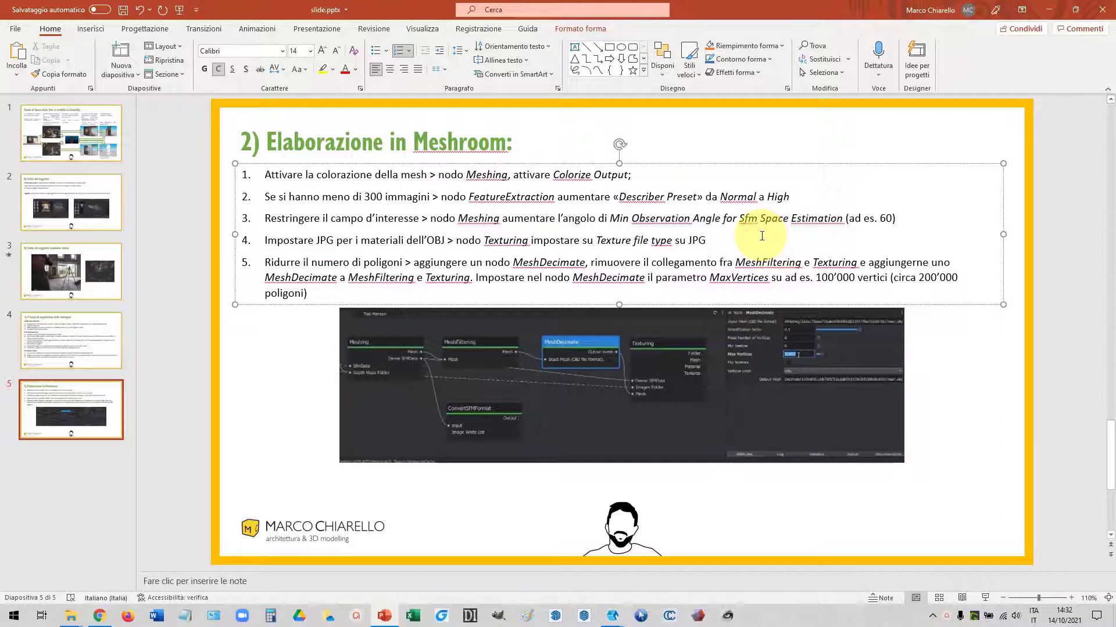
Step: Select the parameter name 'Min Observation Angle for Sfm Space Estimation' in step 3, then return to Meshroom
{"action": "double_click", "coordinate": [748, 219]}
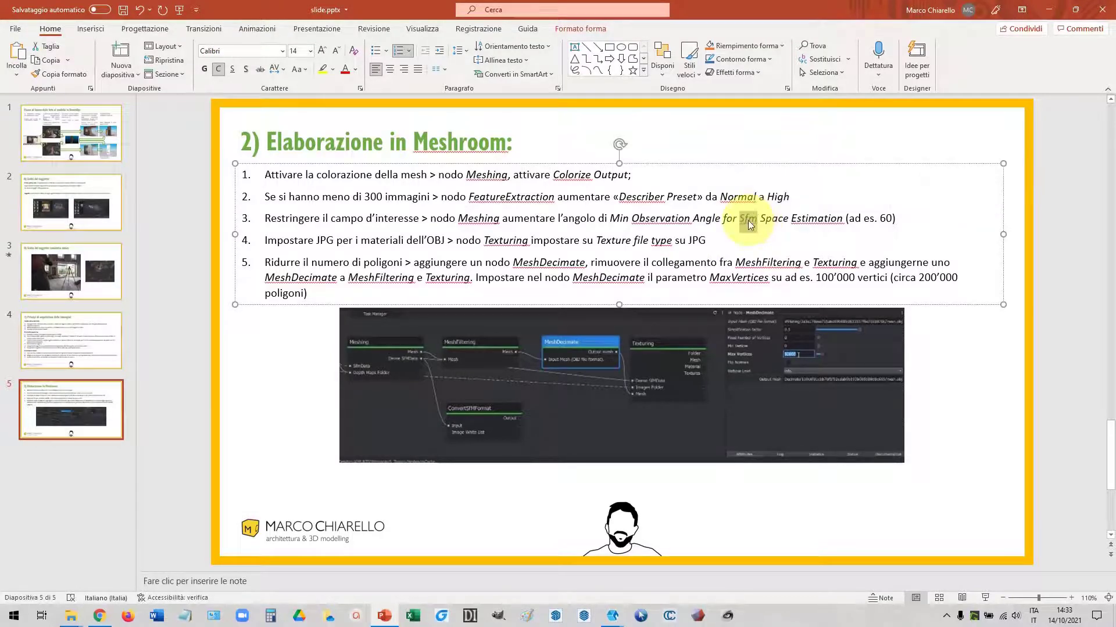
{"action": "left_click", "coordinate": [740, 218]}
{"action": "left_click_drag", "start_coordinate": [740, 217], "coordinate": [757, 218]}
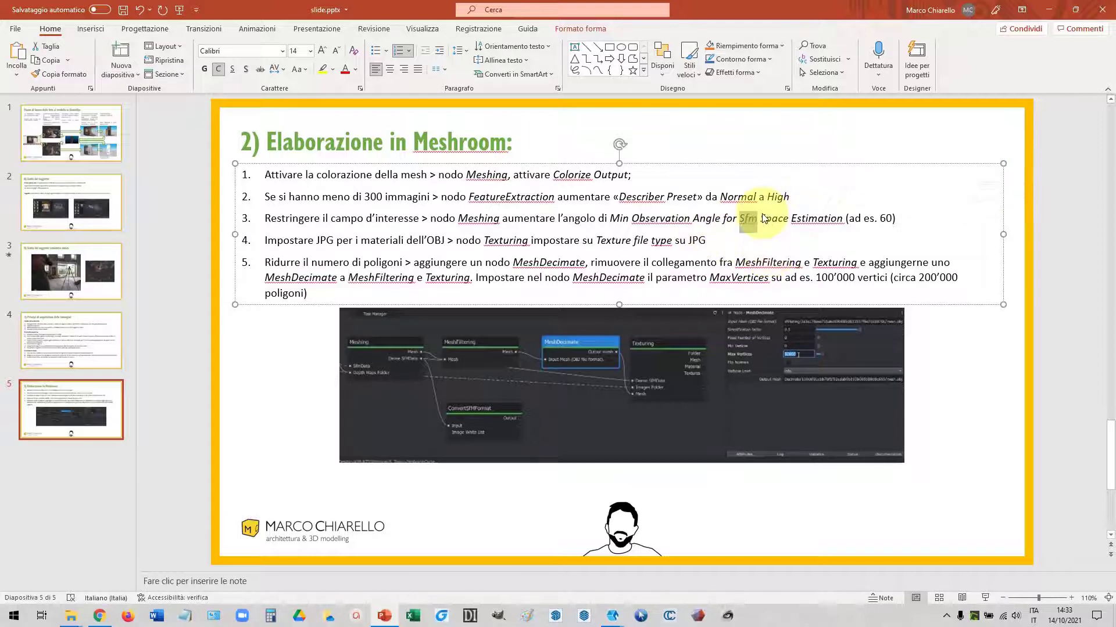
{"action": "left_click_drag", "start_coordinate": [610, 219], "coordinate": [832, 220]}
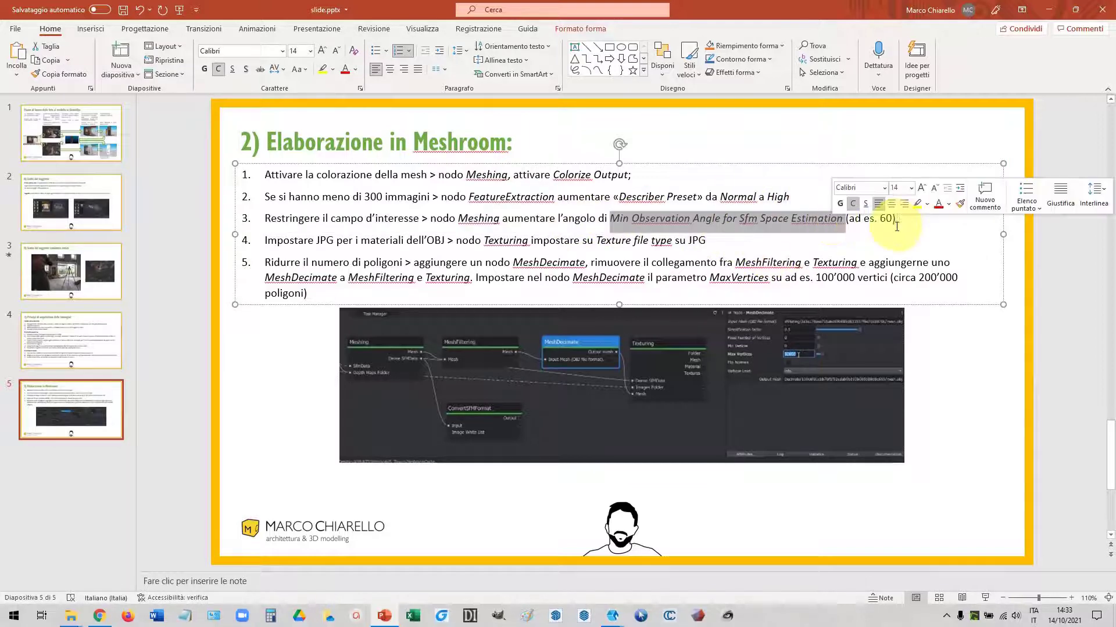
{"action": "mouse_move", "coordinate": [612, 616]}
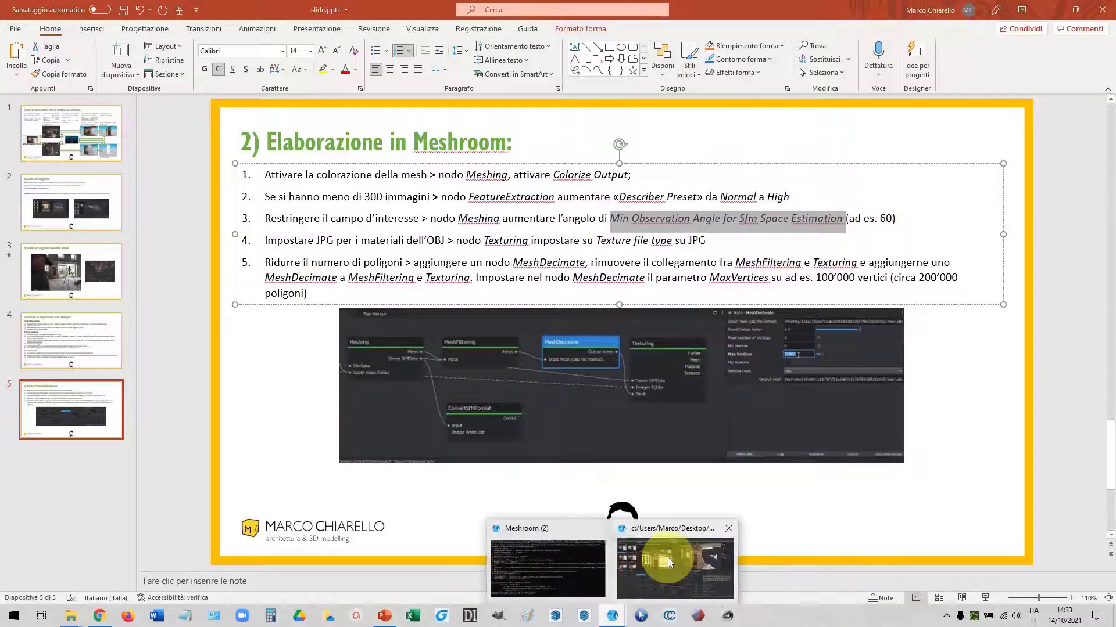
{"action": "left_click", "coordinate": [670, 556]}
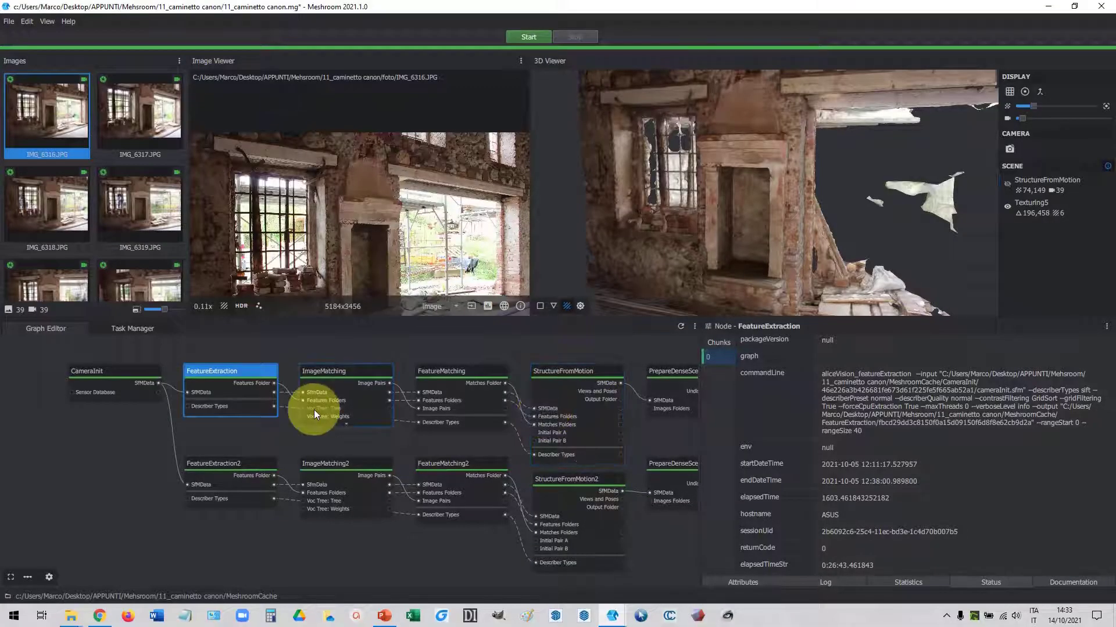
Step: Pan the graph to the meshing nodes and show Meshing3's attribute list
{"action": "scroll", "coordinate": [314, 410], "scroll_direction": "down", "scroll_amount": 2}
{"action": "middle_click_drag", "start_coordinate": [563, 424], "coordinate": [329, 420]}
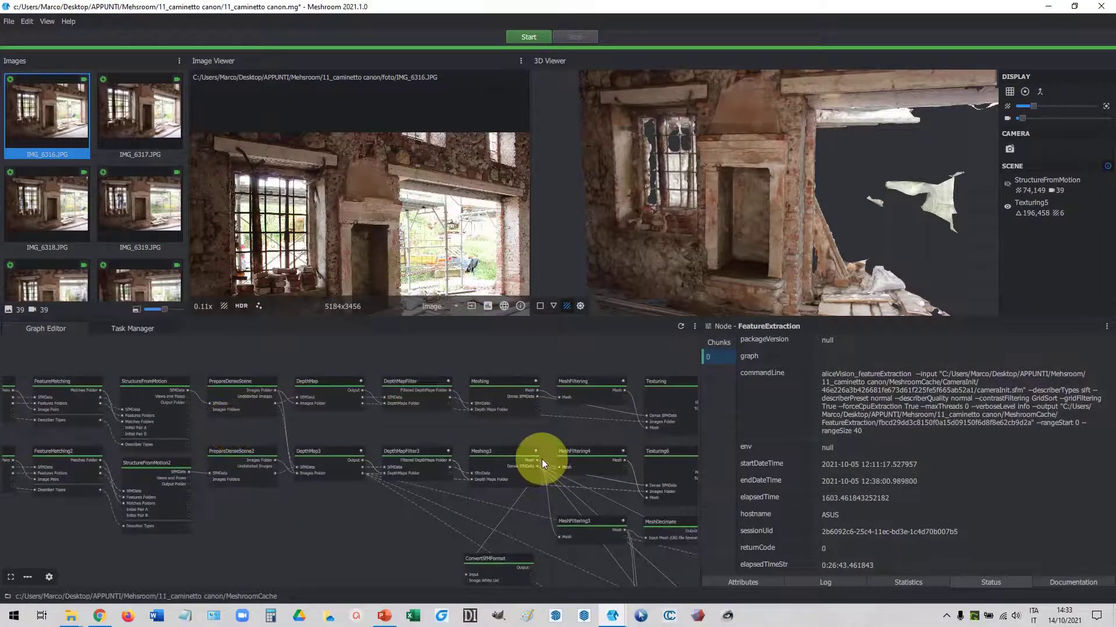
{"action": "middle_click_drag", "start_coordinate": [542, 459], "coordinate": [405, 414]}
{"action": "left_click", "coordinate": [353, 413]}
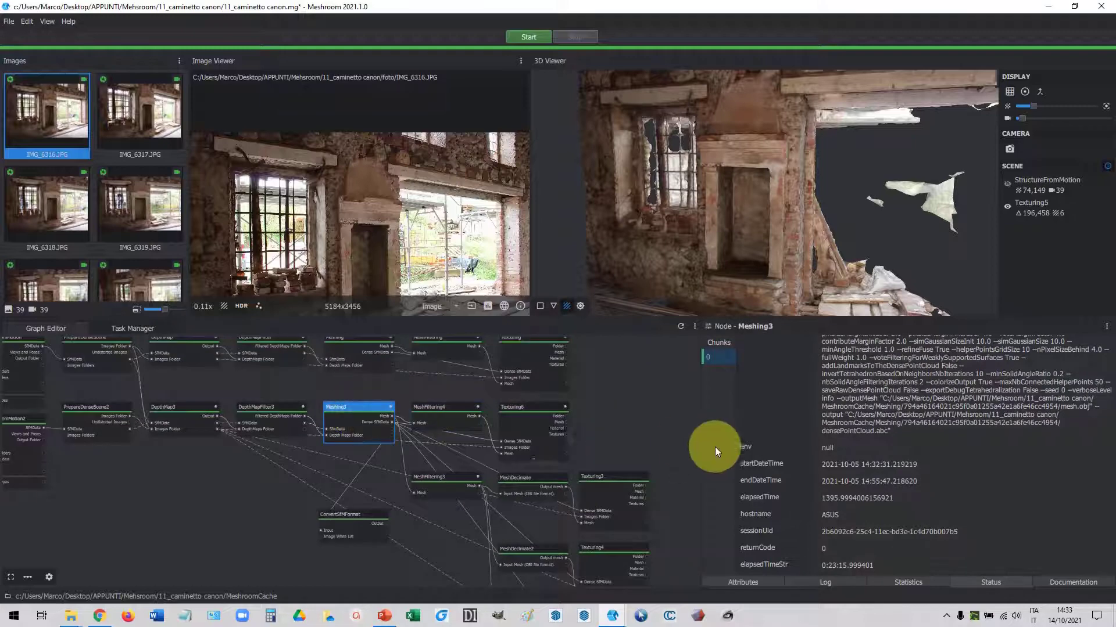
{"action": "scroll", "coordinate": [821, 448], "scroll_direction": "up", "scroll_amount": 3}
{"action": "scroll", "coordinate": [821, 448], "scroll_direction": "up", "scroll_amount": 3}
{"action": "scroll", "coordinate": [821, 449], "scroll_direction": "up", "scroll_amount": 1}
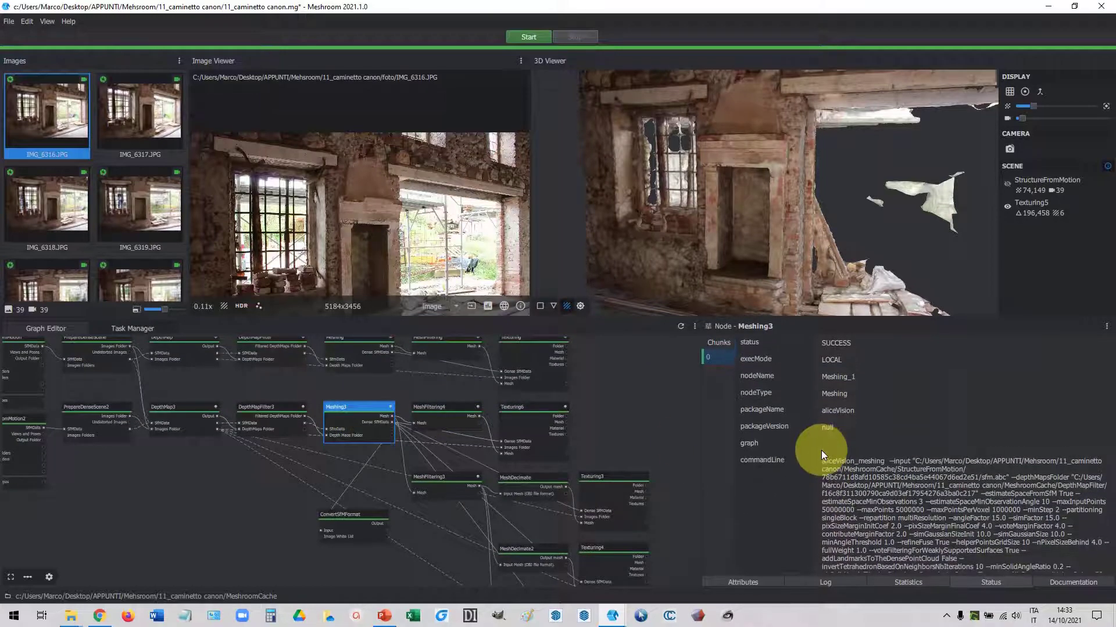
{"action": "left_click", "coordinate": [750, 583]}
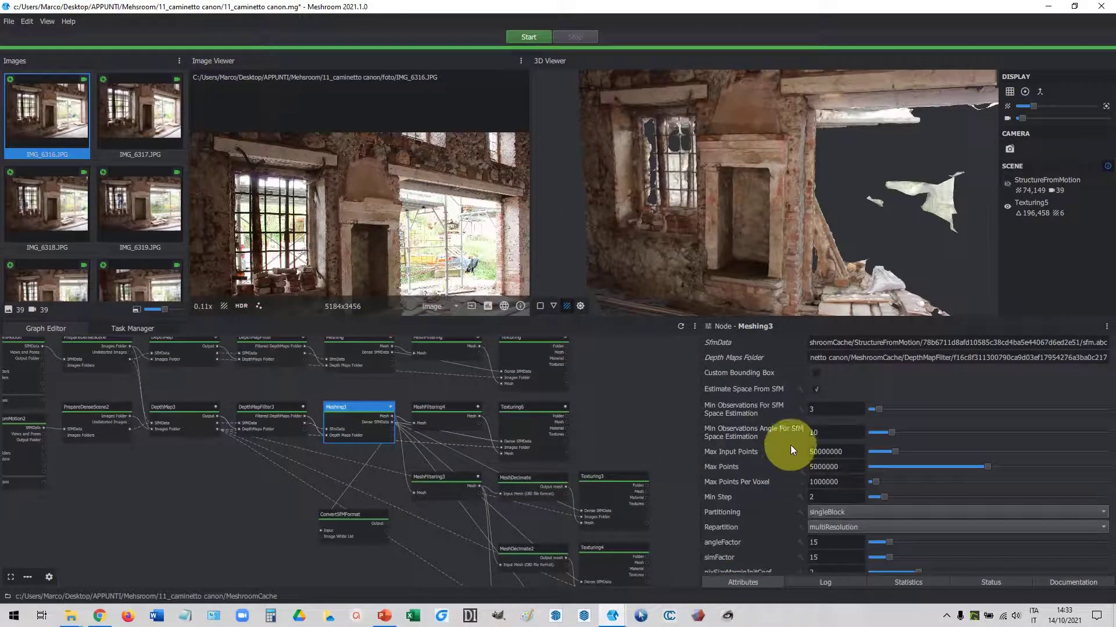
{"action": "left_click", "coordinate": [439, 479]}
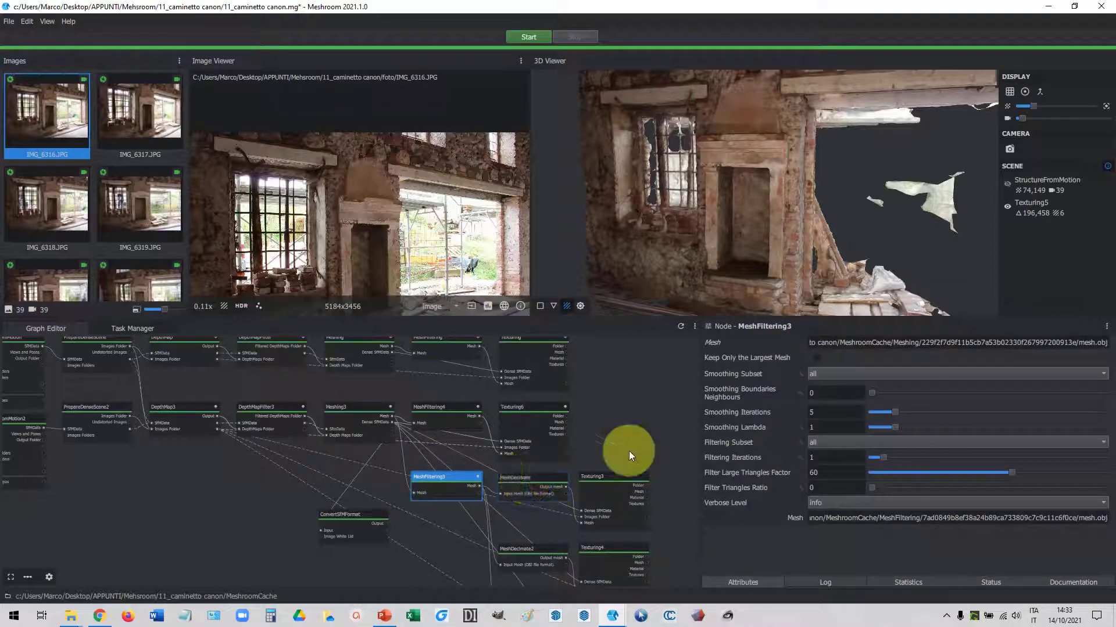
Step: Compare the Meshing, Meshing3 and MeshFiltering3 settings, ending on Meshing3 with the angle at 10
{"action": "left_click", "coordinate": [384, 617]}
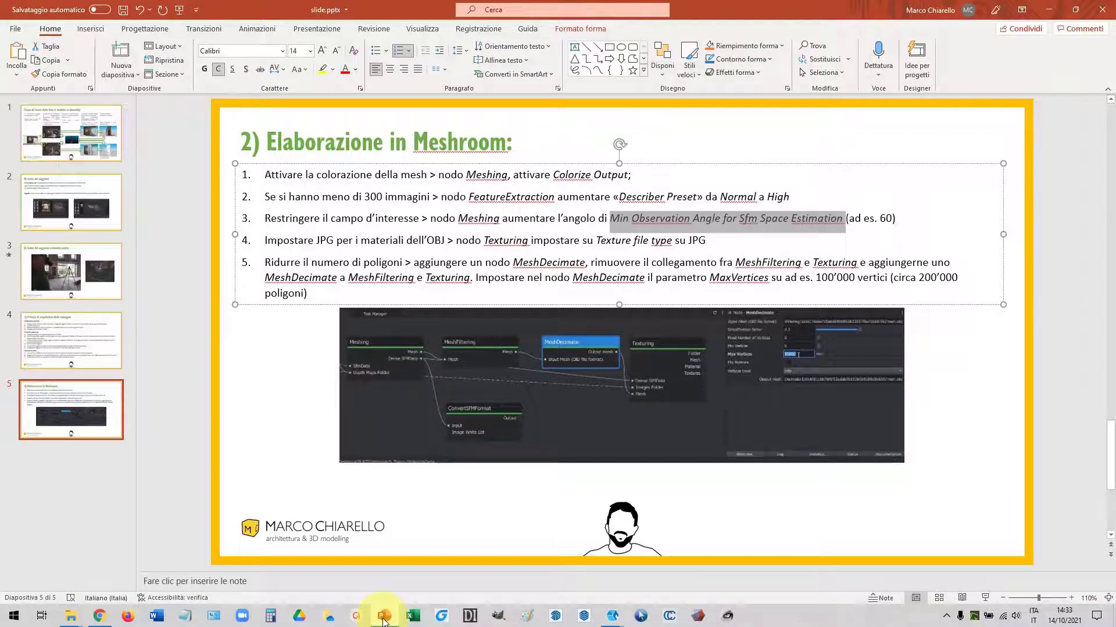
{"action": "left_click", "coordinate": [383, 617]}
{"action": "left_click", "coordinate": [353, 406]}
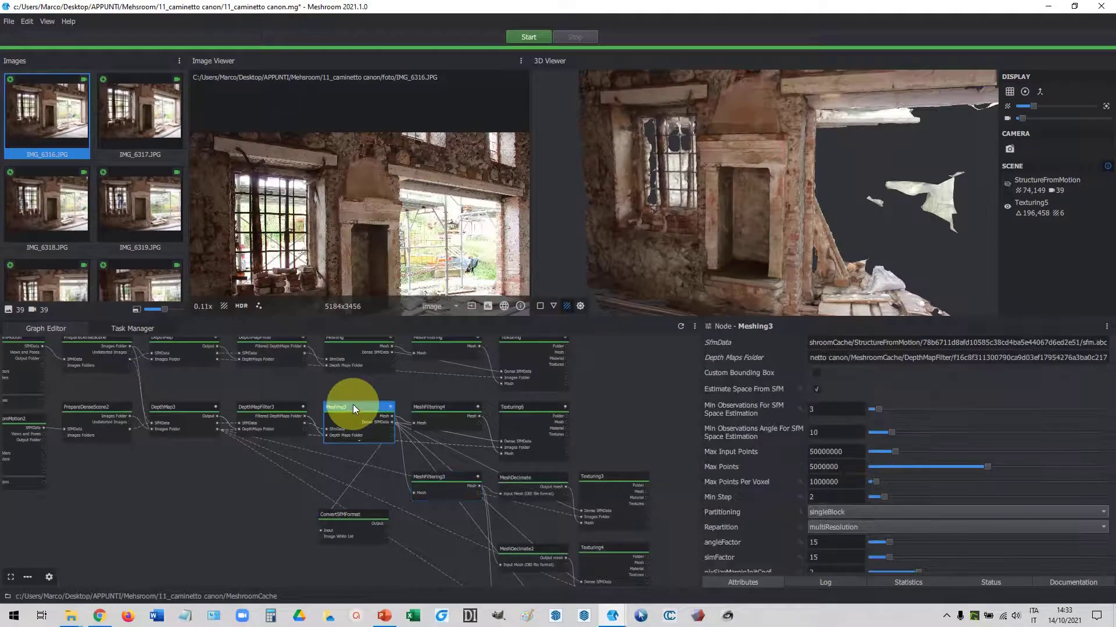
{"action": "middle_click_drag", "start_coordinate": [353, 404], "coordinate": [365, 458]}
{"action": "left_click", "coordinate": [370, 391]}
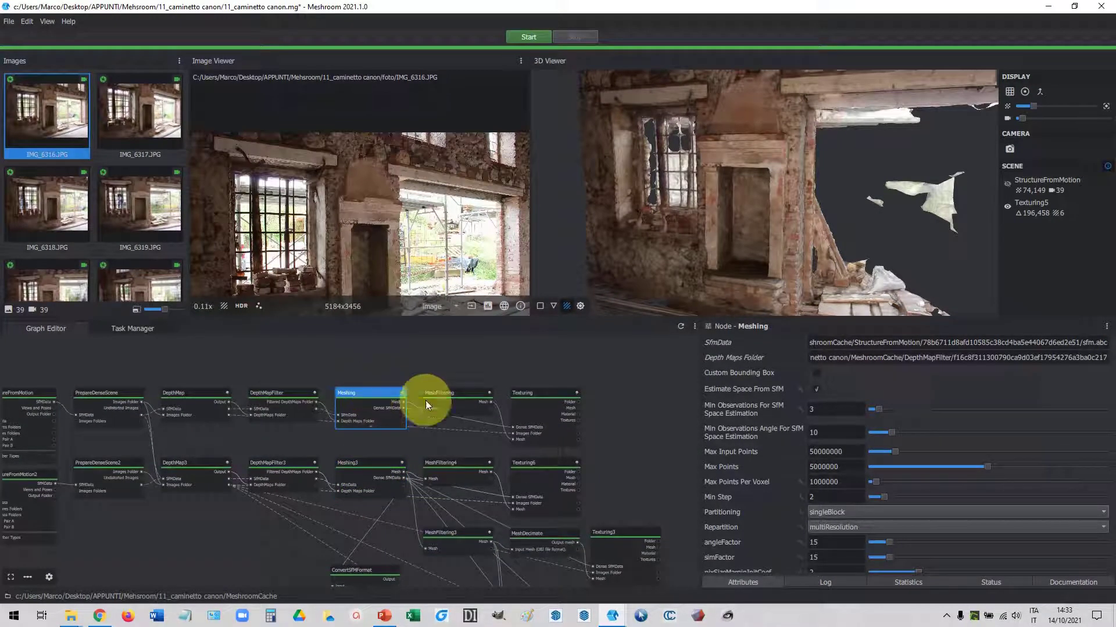
{"action": "left_click", "coordinate": [353, 462]}
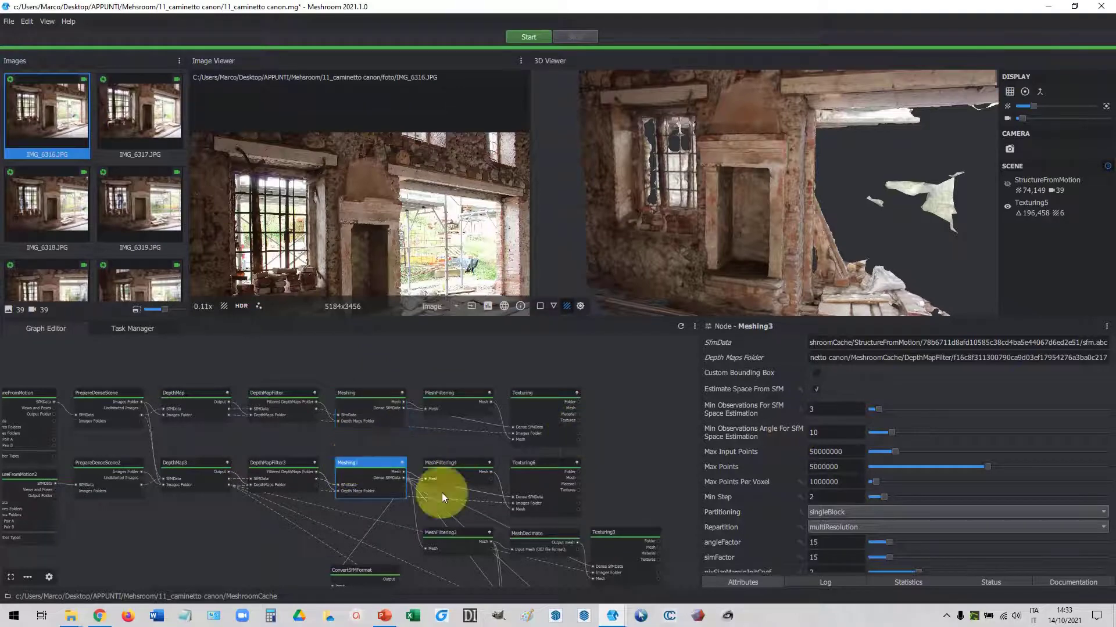
{"action": "middle_click_drag", "start_coordinate": [442, 493], "coordinate": [406, 443]}
{"action": "left_click", "coordinate": [398, 464]}
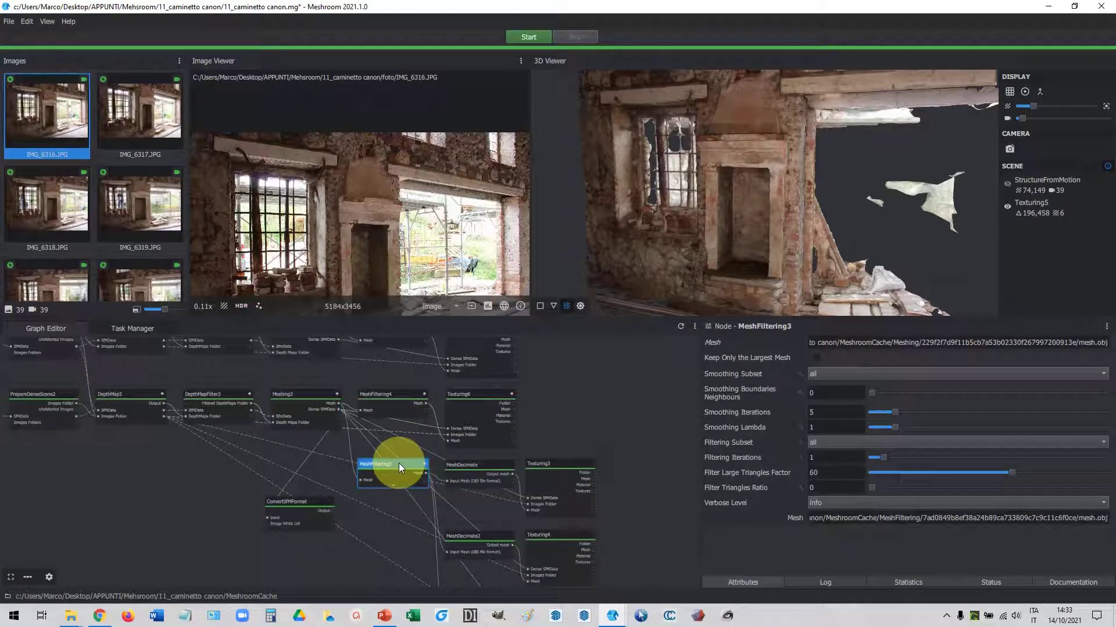
{"action": "middle_click_drag", "start_coordinate": [466, 511], "coordinate": [479, 511]}
{"action": "left_click", "coordinate": [298, 376]}
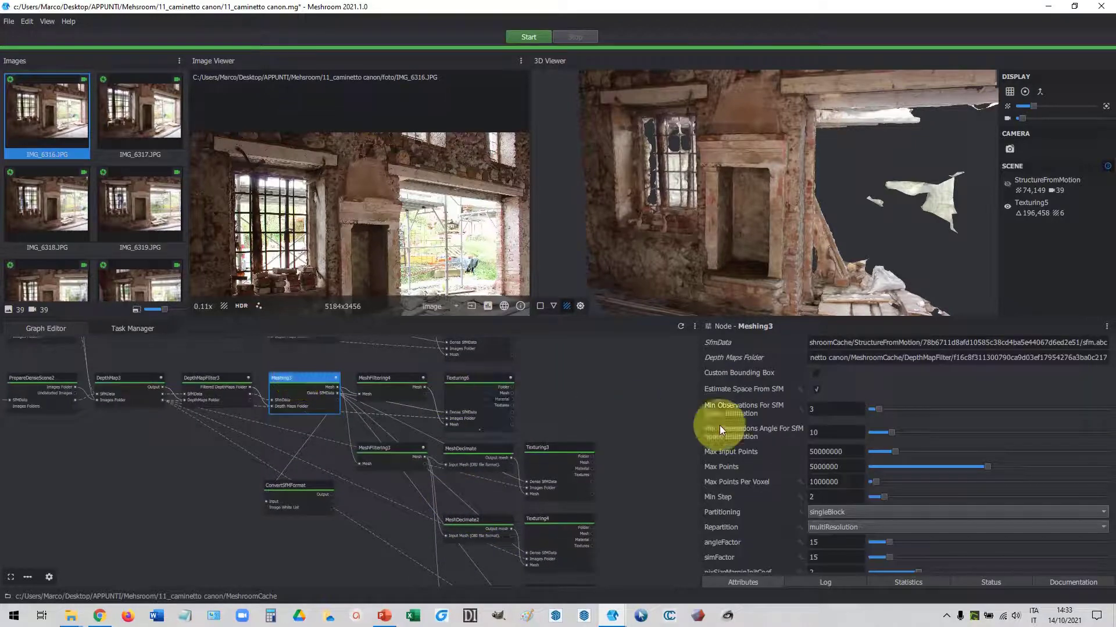
Step: Enter 60 in Meshing3's Min Observations Angle For SfM Space Estimation, re-entering it to confirm
{"action": "double_click", "coordinate": [834, 432]}
{"action": "type", "text": "60"}
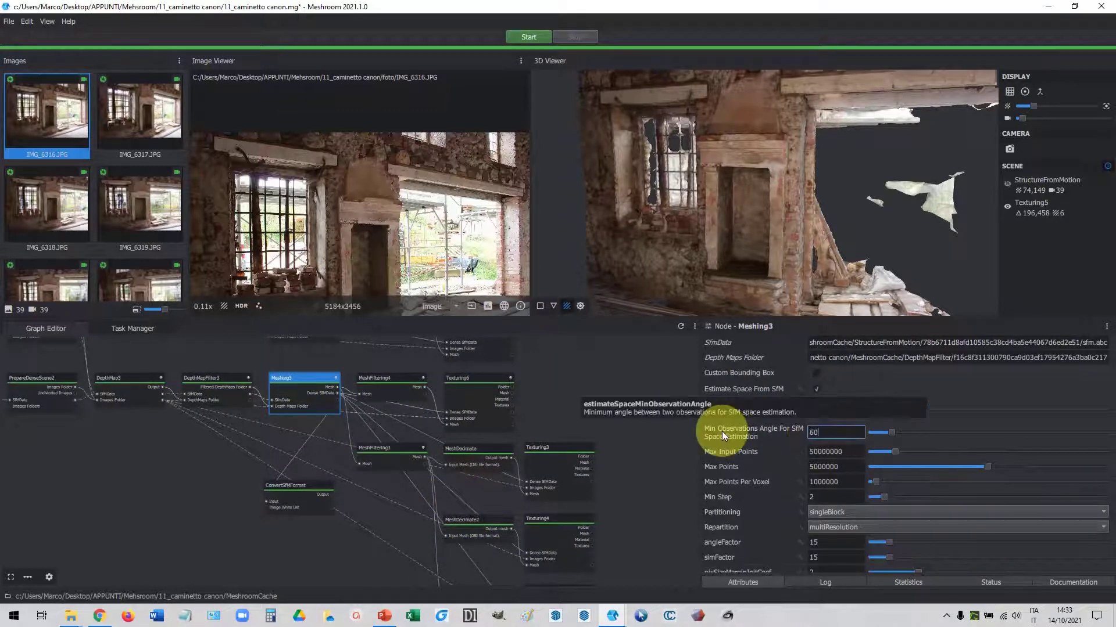
{"action": "key", "text": "Return"}
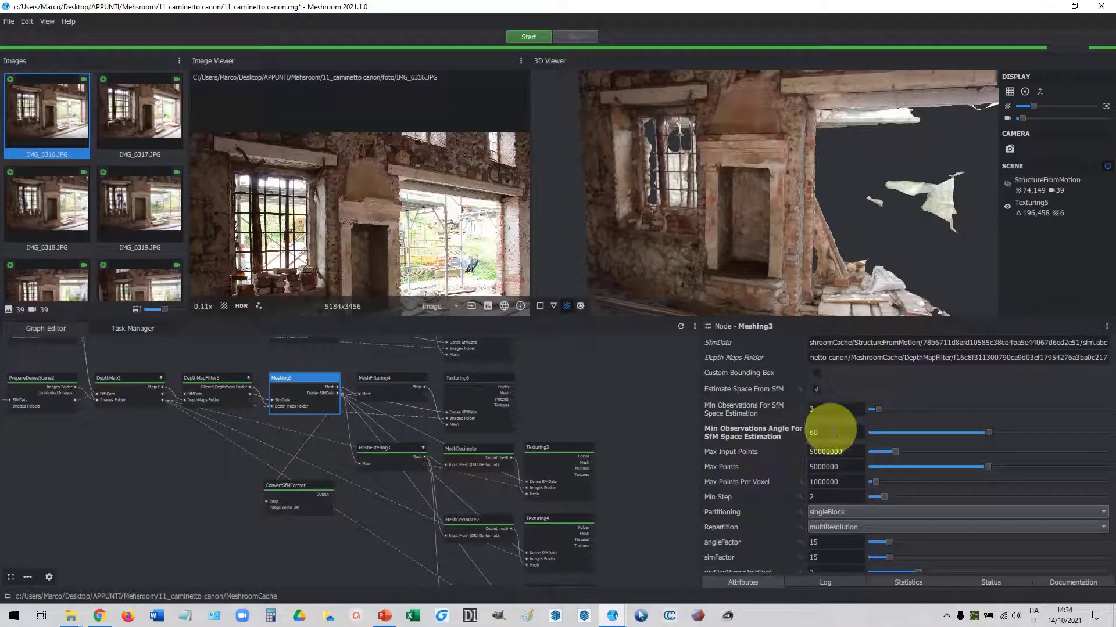
{"action": "type", "text": "10"}
{"action": "left_click", "coordinate": [458, 392]}
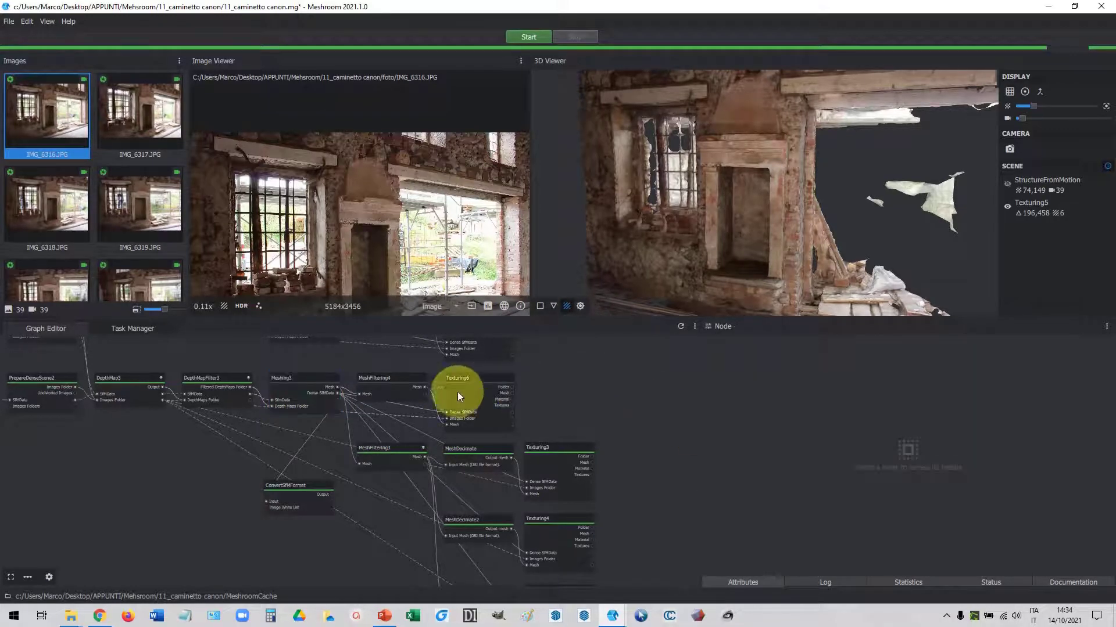
{"action": "left_click", "coordinate": [322, 381]}
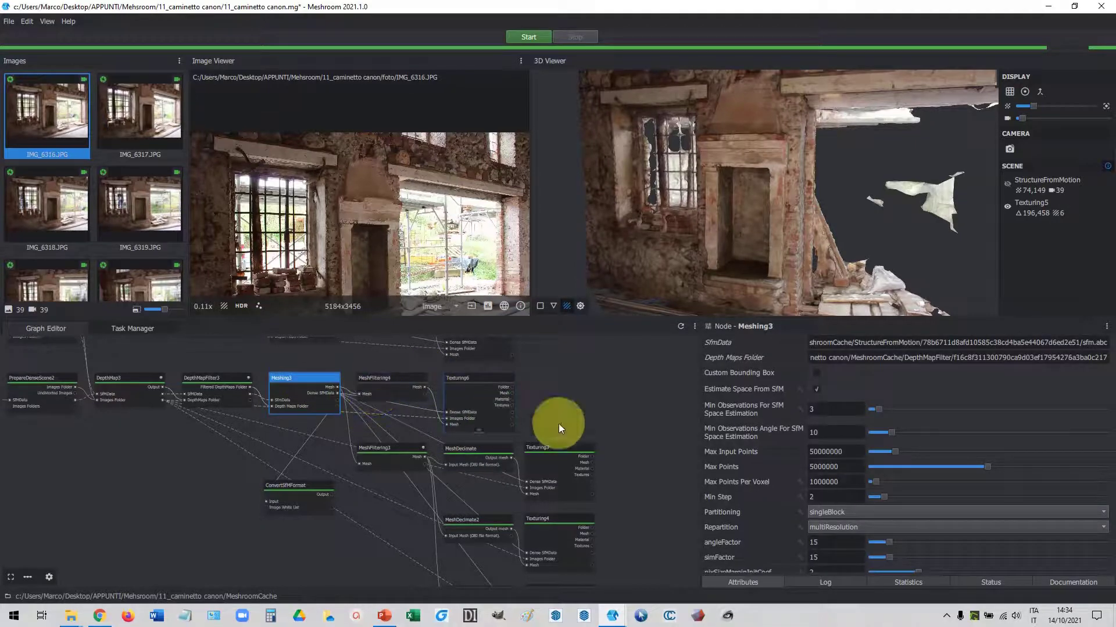
{"action": "double_click", "coordinate": [835, 432]}
{"action": "type", "text": "60"}
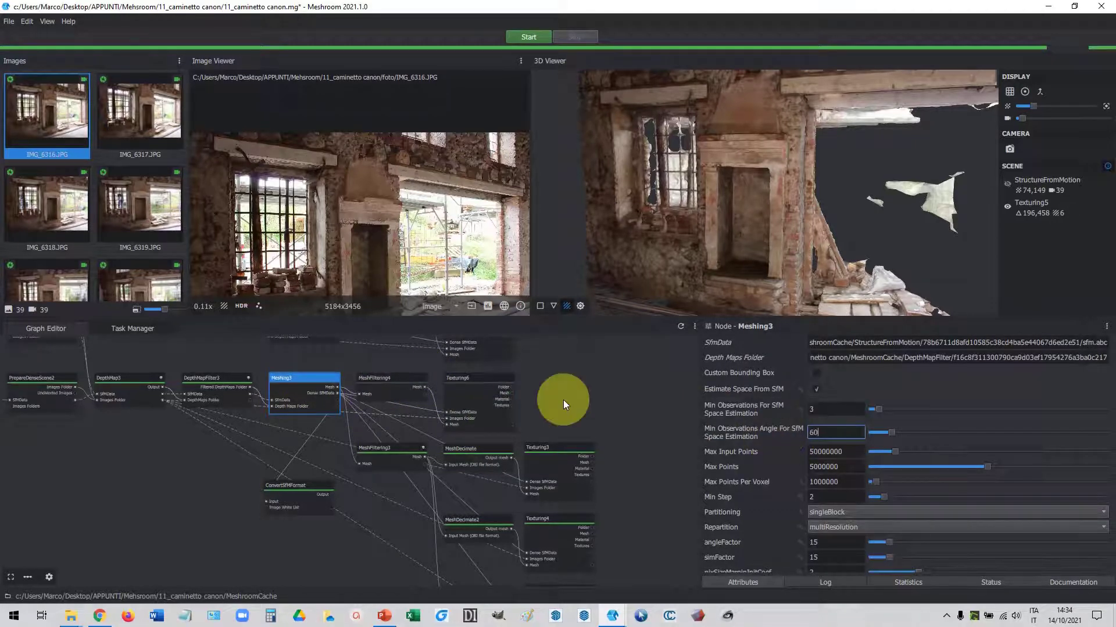
{"action": "right_click", "coordinate": [305, 375]}
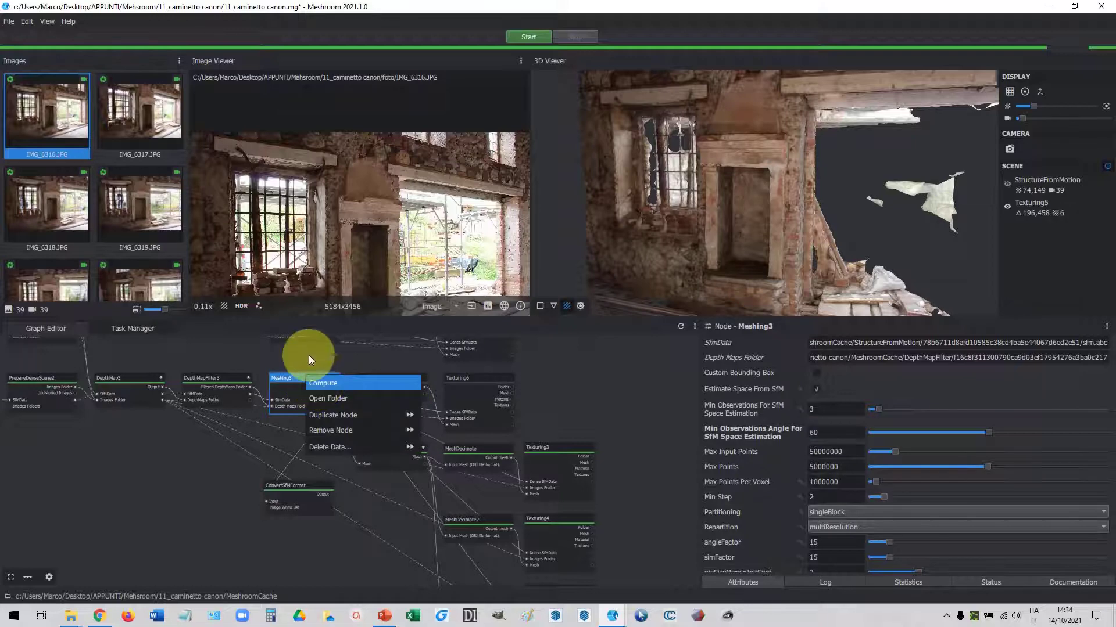
{"action": "left_click", "coordinate": [309, 354]}
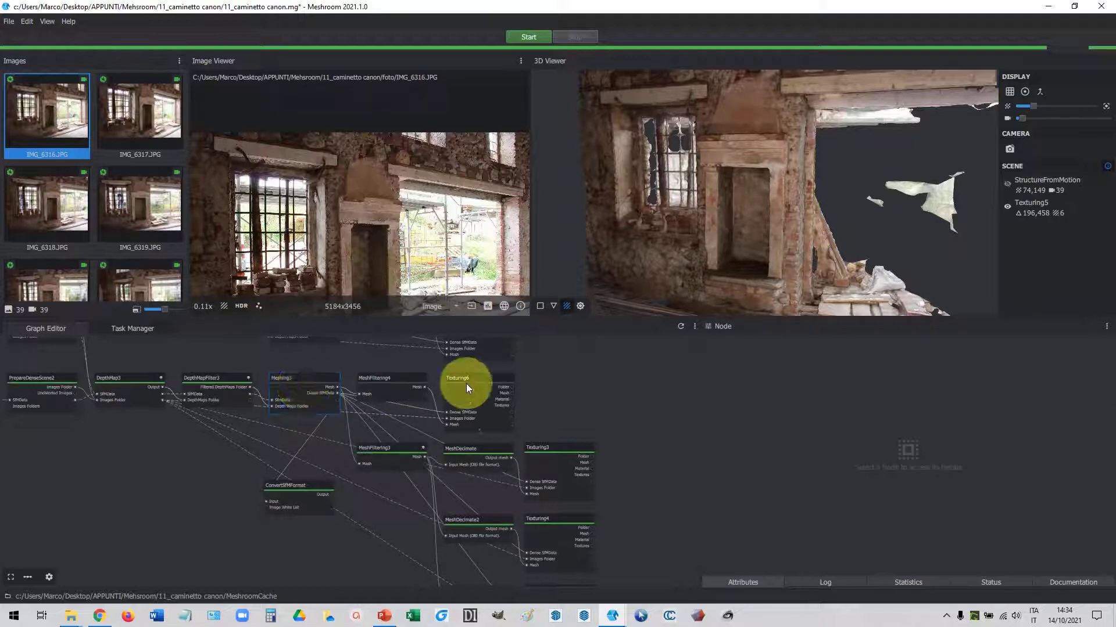
{"action": "left_click", "coordinate": [286, 375]}
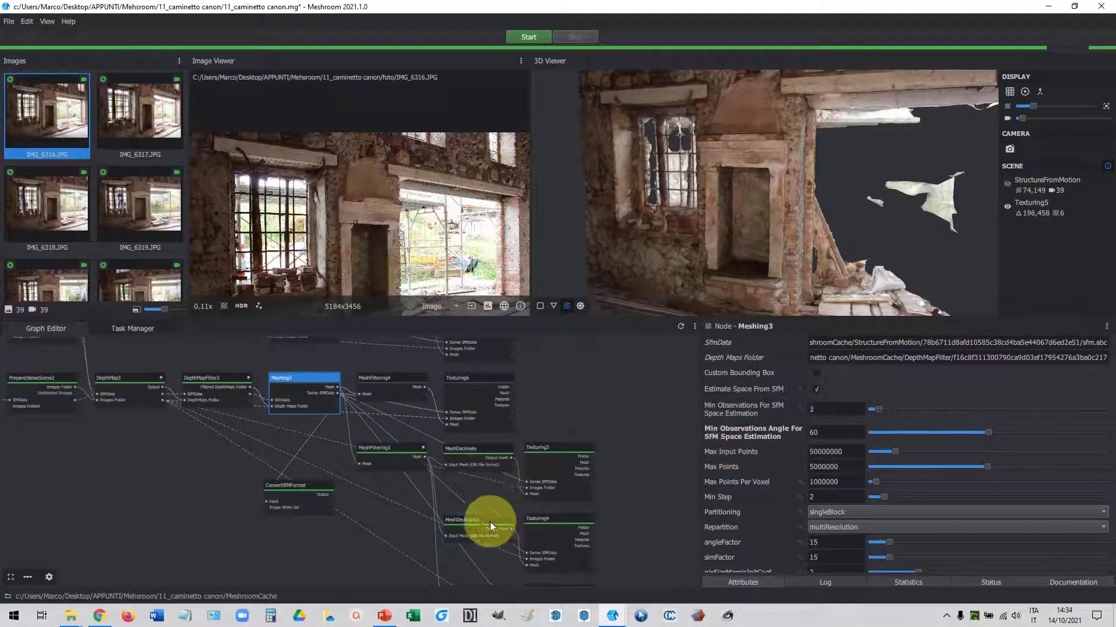
Step: Select the Texturing node and switch the 3D view to the Texturing5 textured model
{"action": "scroll", "coordinate": [706, 235], "scroll_direction": "down", "scroll_amount": 5}
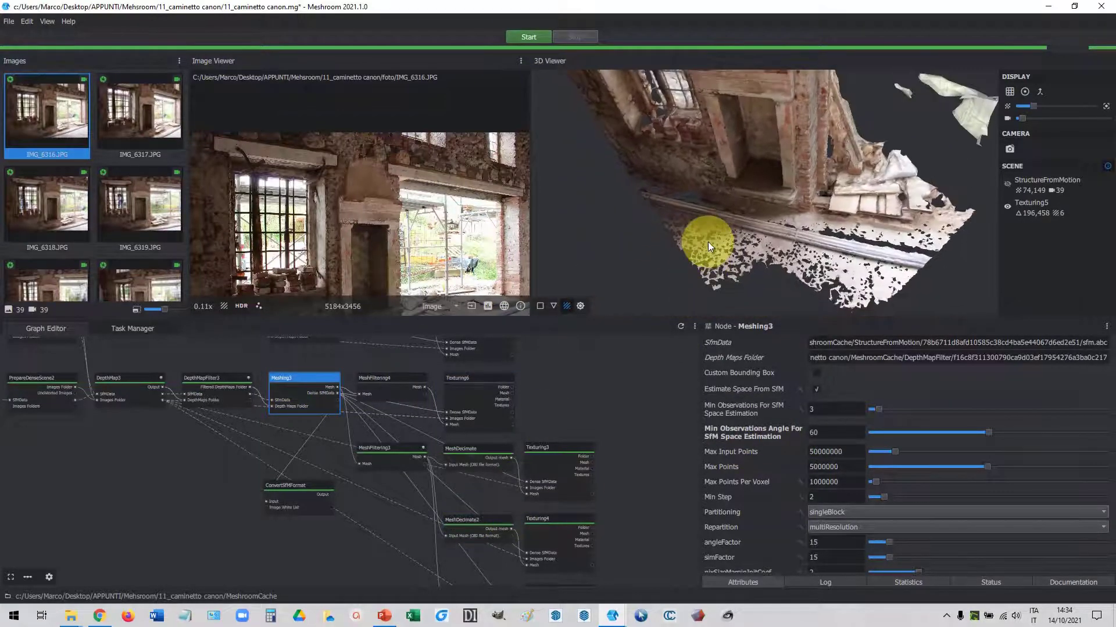
{"action": "left_click_drag", "start_coordinate": [709, 241], "coordinate": [755, 231]}
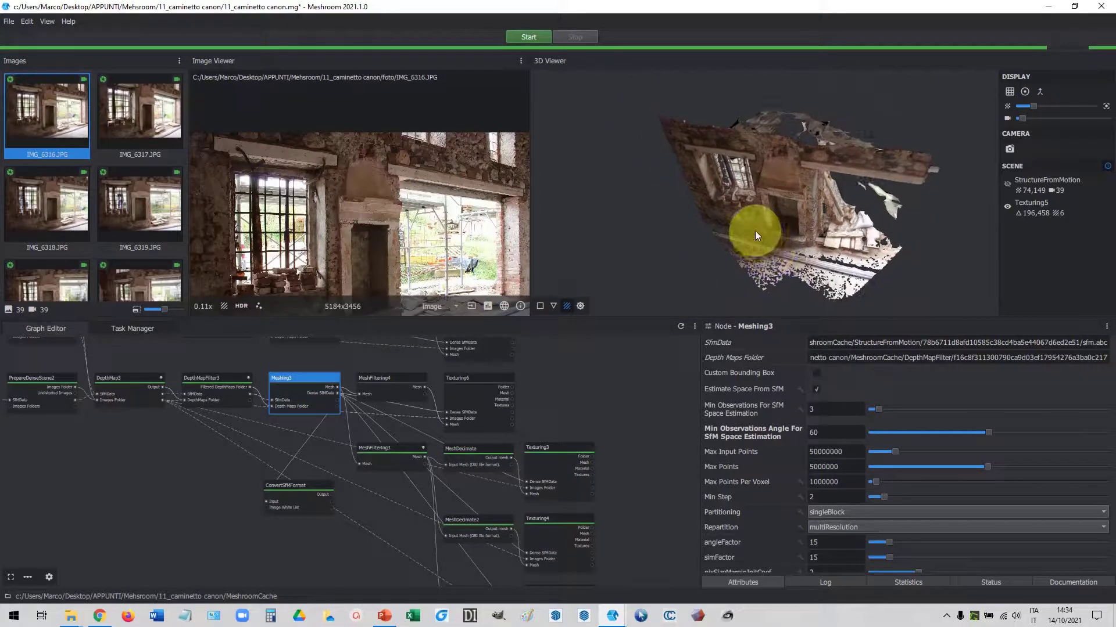
{"action": "middle_click_drag", "start_coordinate": [559, 398], "coordinate": [513, 423]}
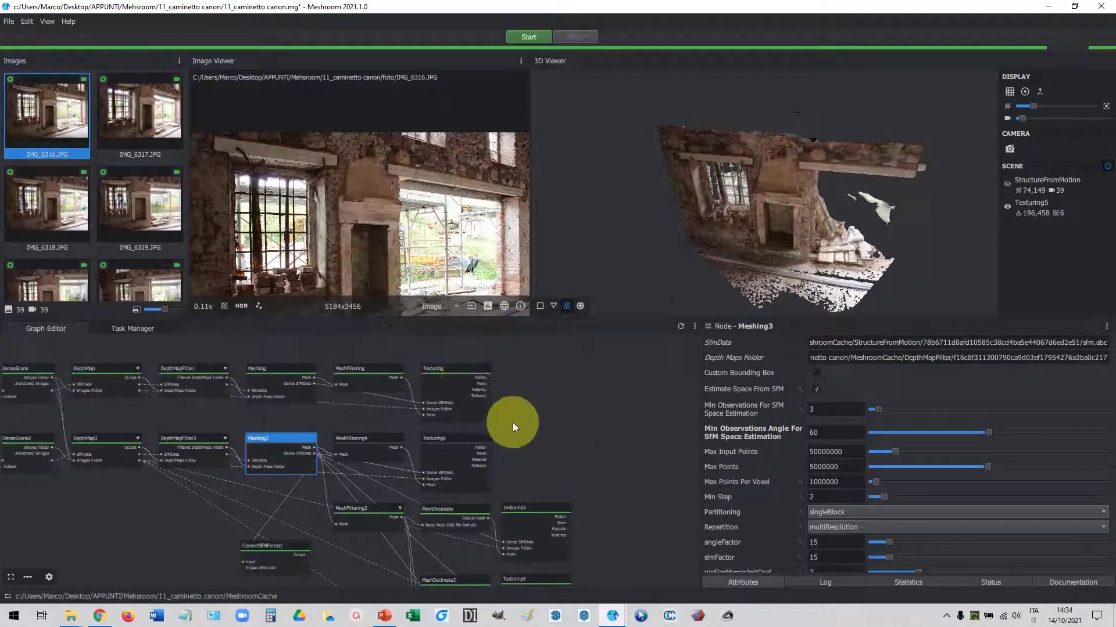
{"action": "left_click", "coordinate": [455, 368]}
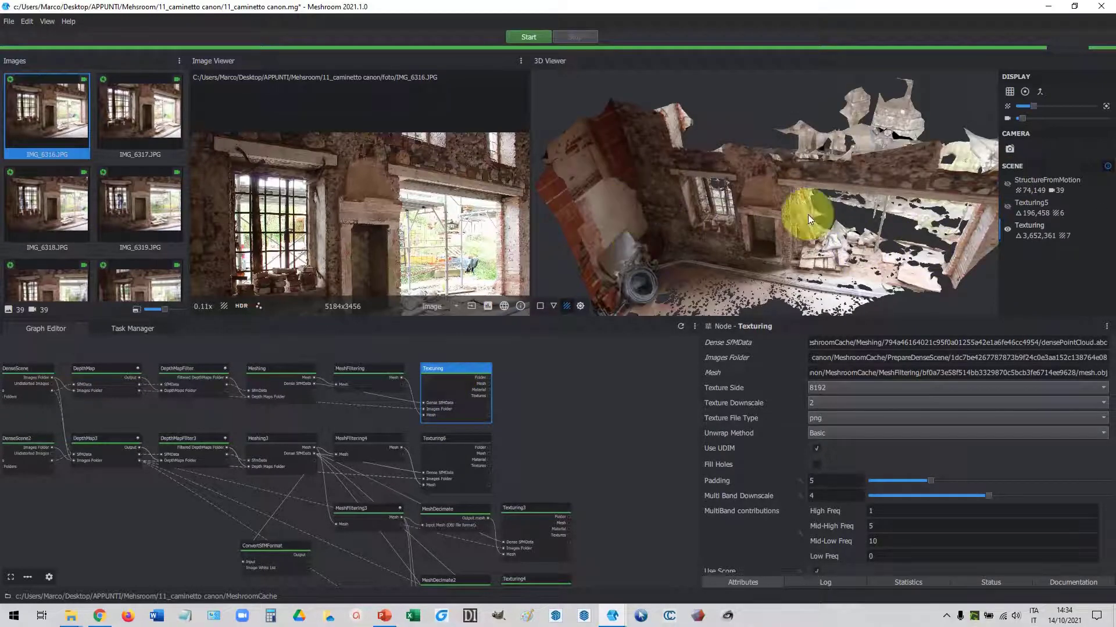
{"action": "mouse_move", "coordinate": [808, 214]}
{"action": "left_mouse_down"}
{"action": "mouse_move", "coordinate": [890, 224]}
{"action": "mouse_move", "coordinate": [719, 198]}
{"action": "mouse_move", "coordinate": [776, 173]}
{"action": "mouse_move", "coordinate": [770, 207]}
{"action": "left_mouse_up"}
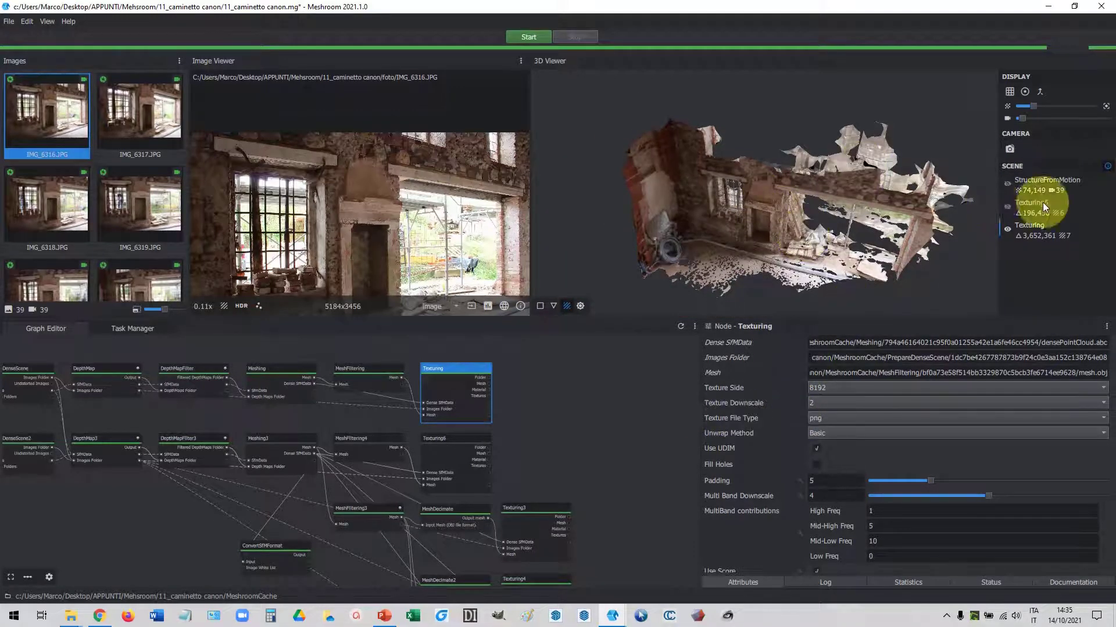
{"action": "left_click", "coordinate": [1007, 225]}
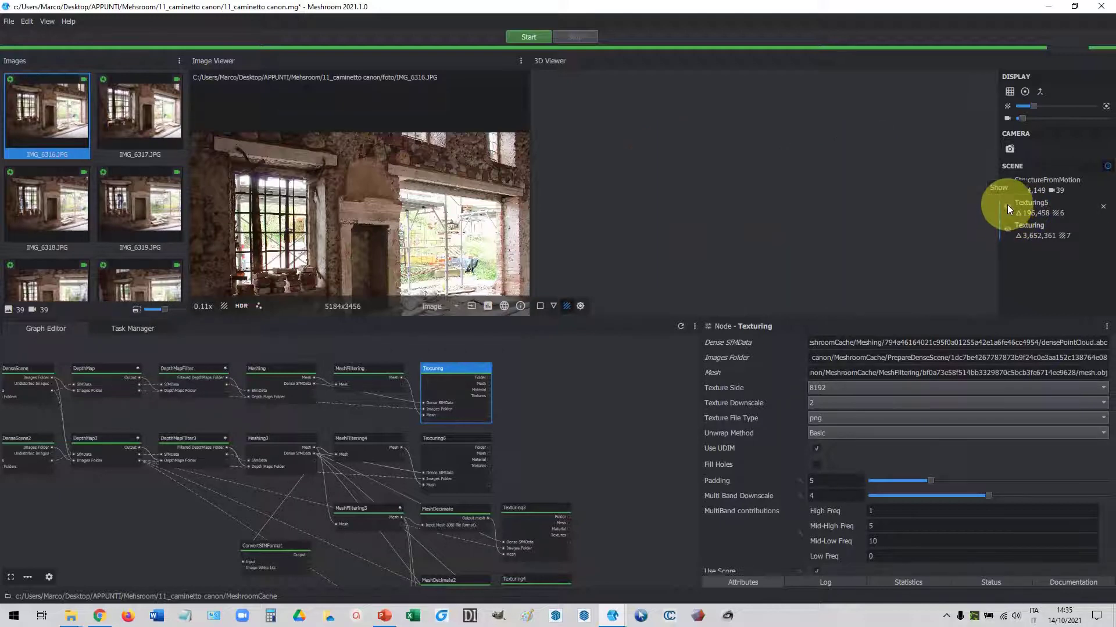
{"action": "left_click", "coordinate": [1007, 206]}
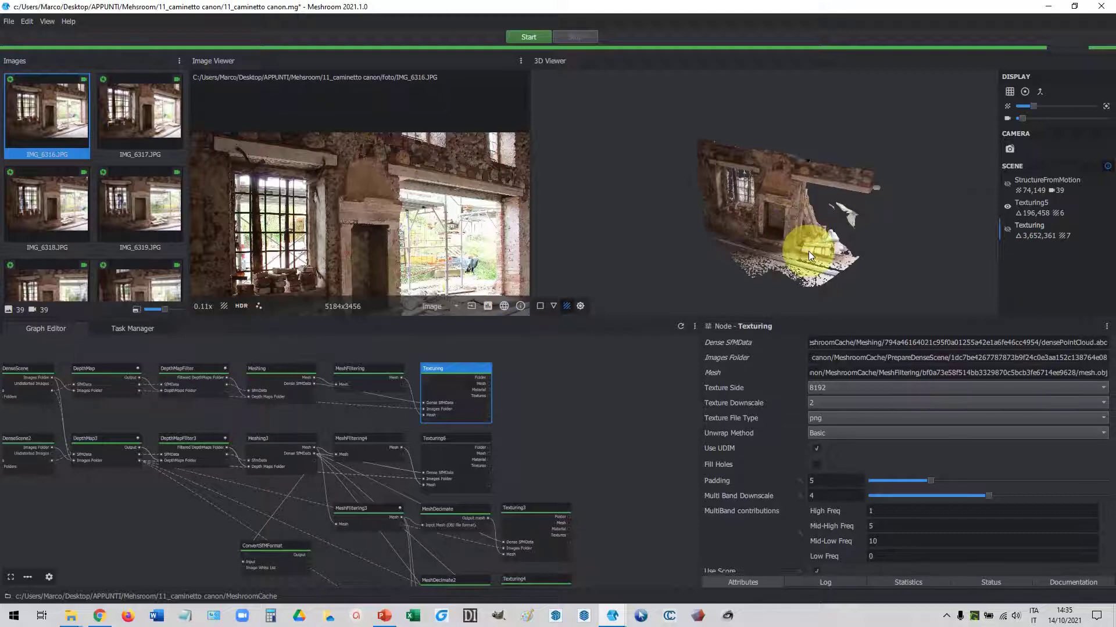
Step: Hide Texturing5 and display the full Texturing mesh with 3,652,361 triangles and 7 textures
{"action": "left_click", "coordinate": [273, 439]}
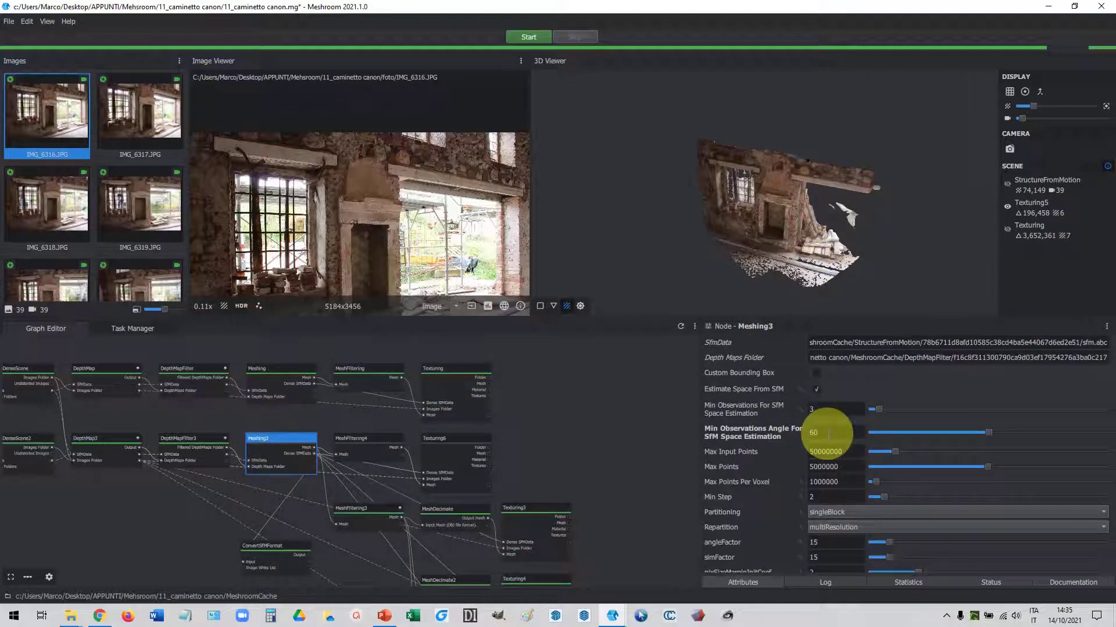
{"action": "left_click", "coordinate": [1002, 229]}
{"action": "left_click", "coordinate": [1005, 208]}
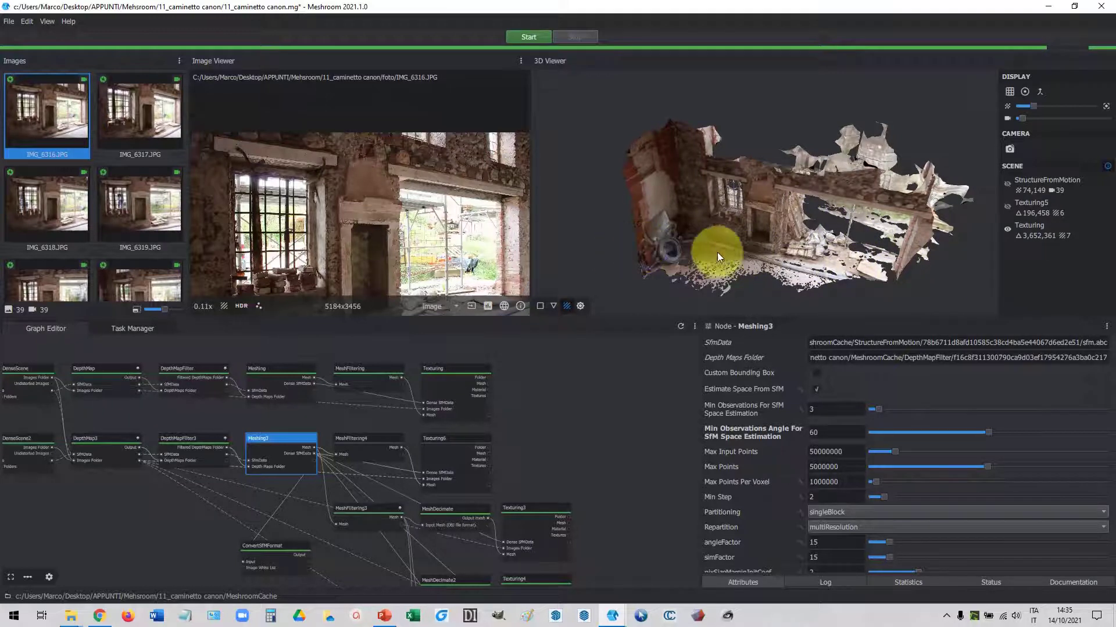
Step: Orbit the textured model while toggling the StructureFromMotion cameras and sparse points on and off
{"action": "left_click_drag", "start_coordinate": [741, 242], "coordinate": [779, 215]}
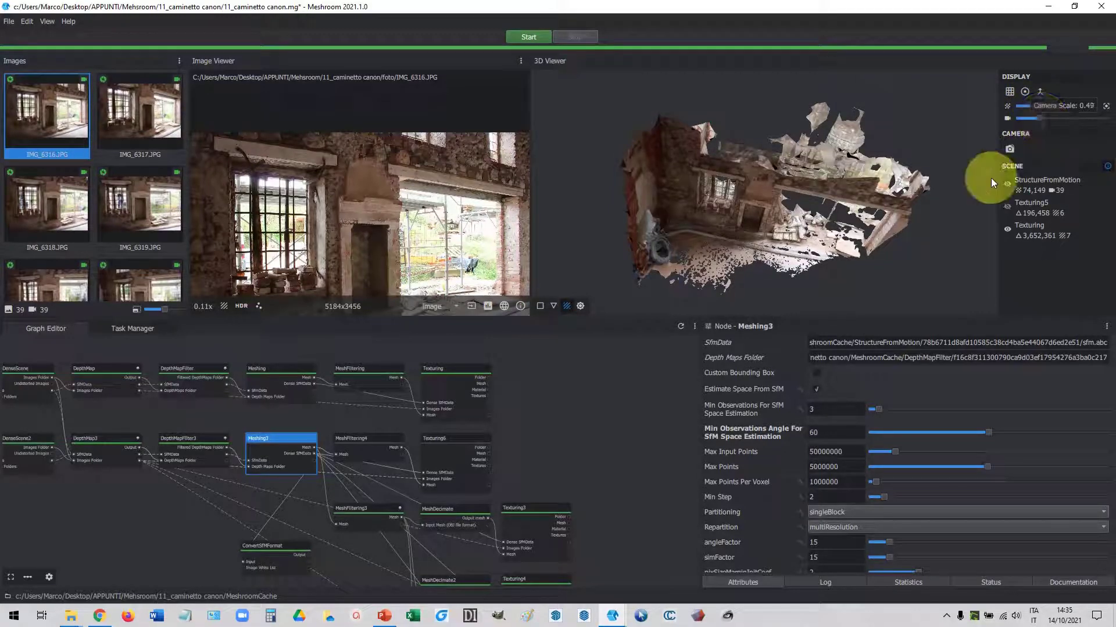
{"action": "left_click", "coordinate": [1006, 183]}
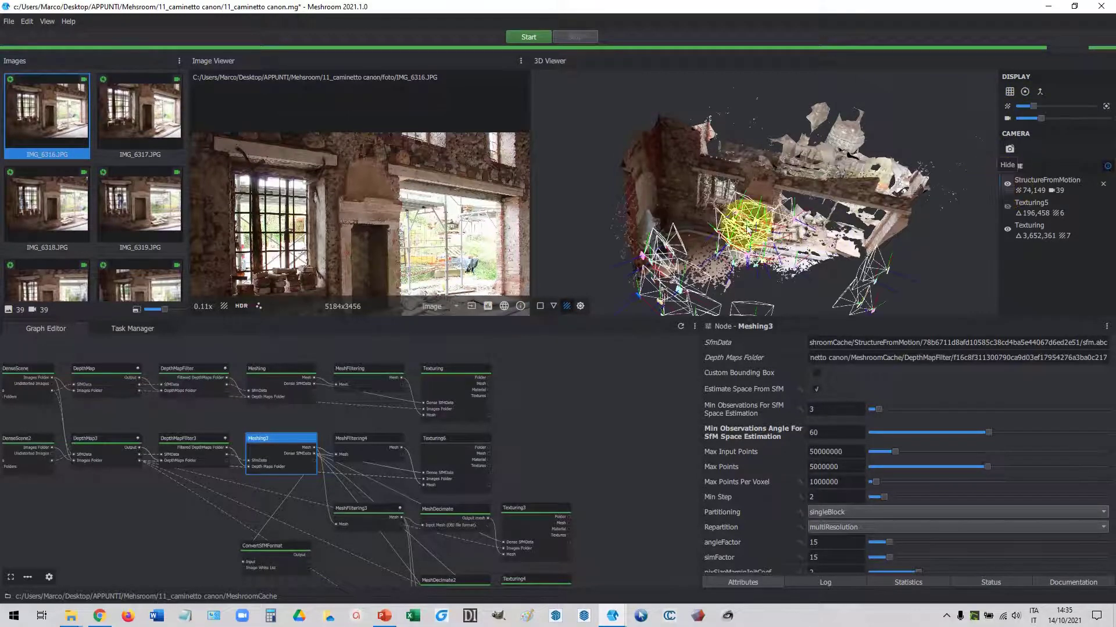
{"action": "left_click_drag", "start_coordinate": [691, 246], "coordinate": [868, 256]}
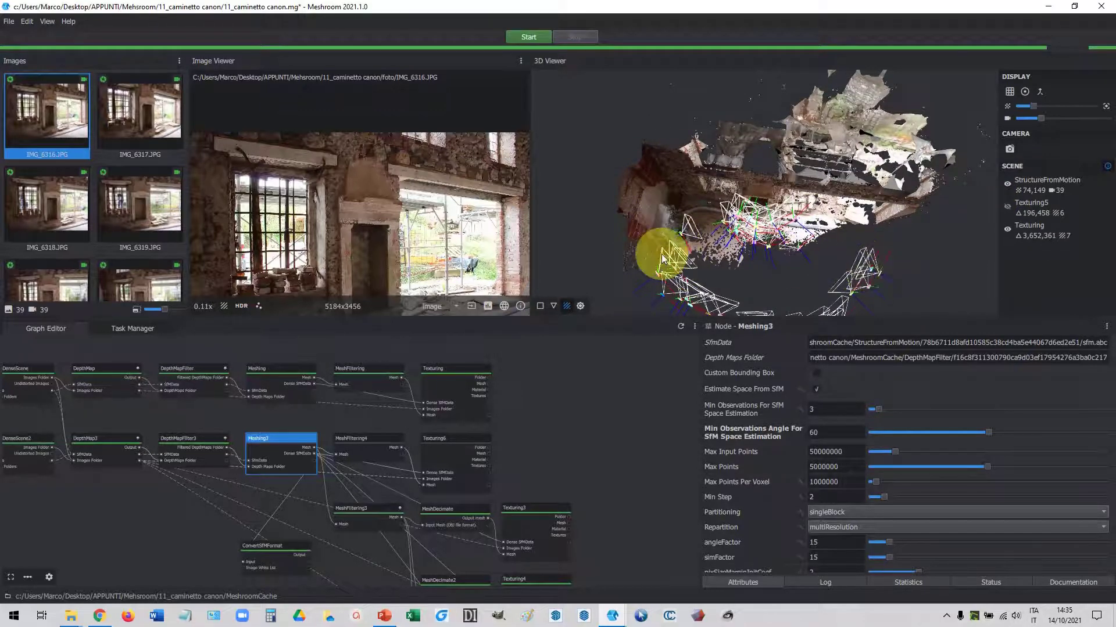
{"action": "left_click", "coordinate": [1007, 183]}
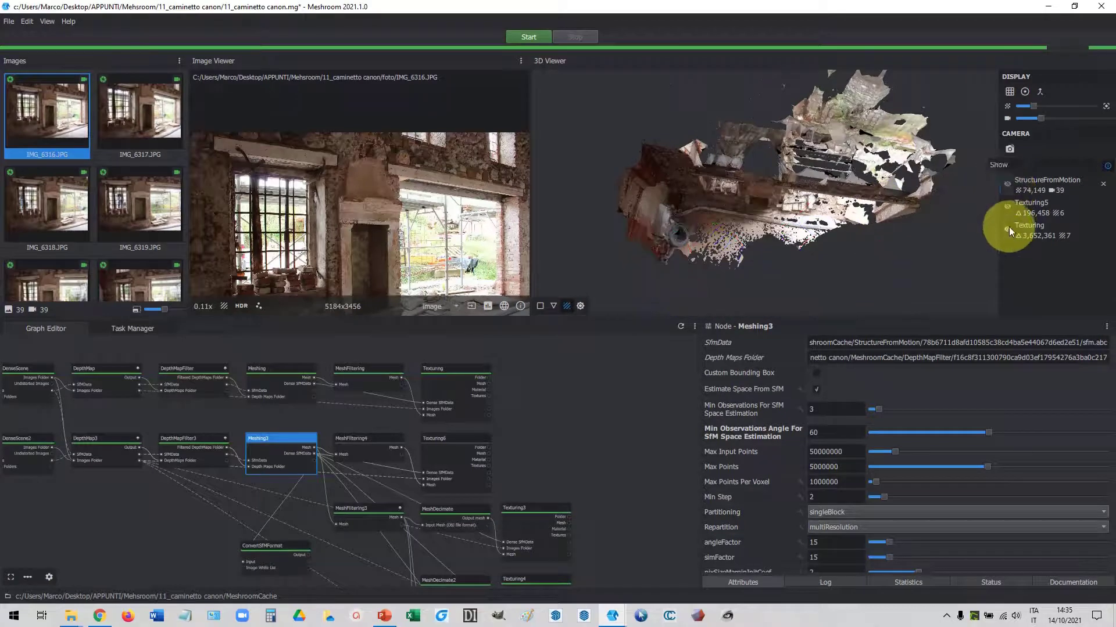
{"action": "left_click", "coordinate": [1007, 205]}
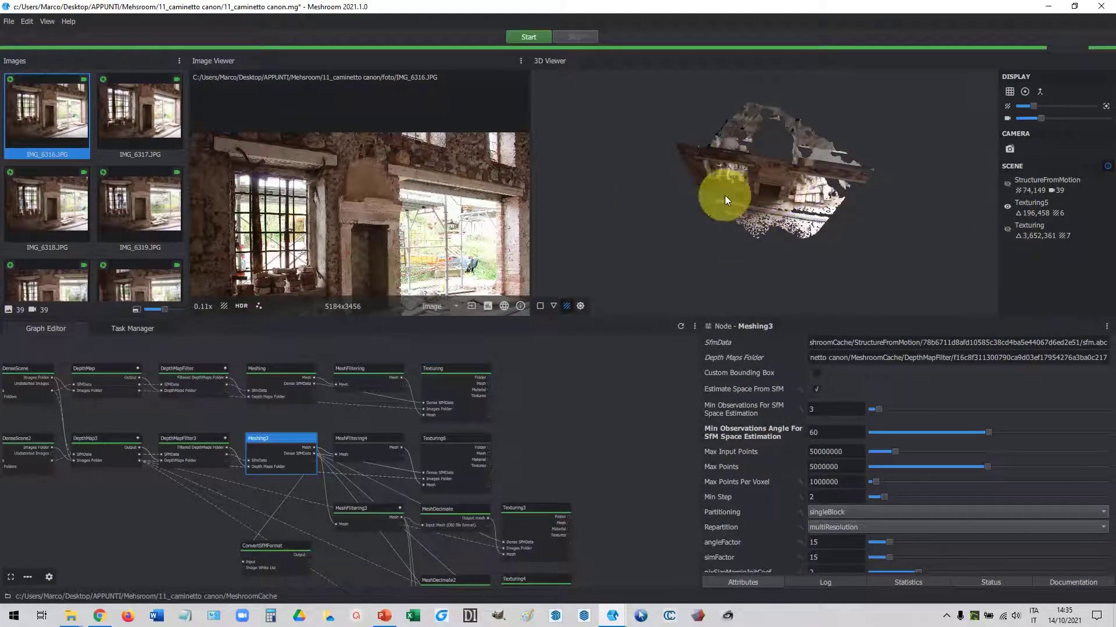
{"action": "left_click_drag", "start_coordinate": [840, 183], "coordinate": [795, 221]}
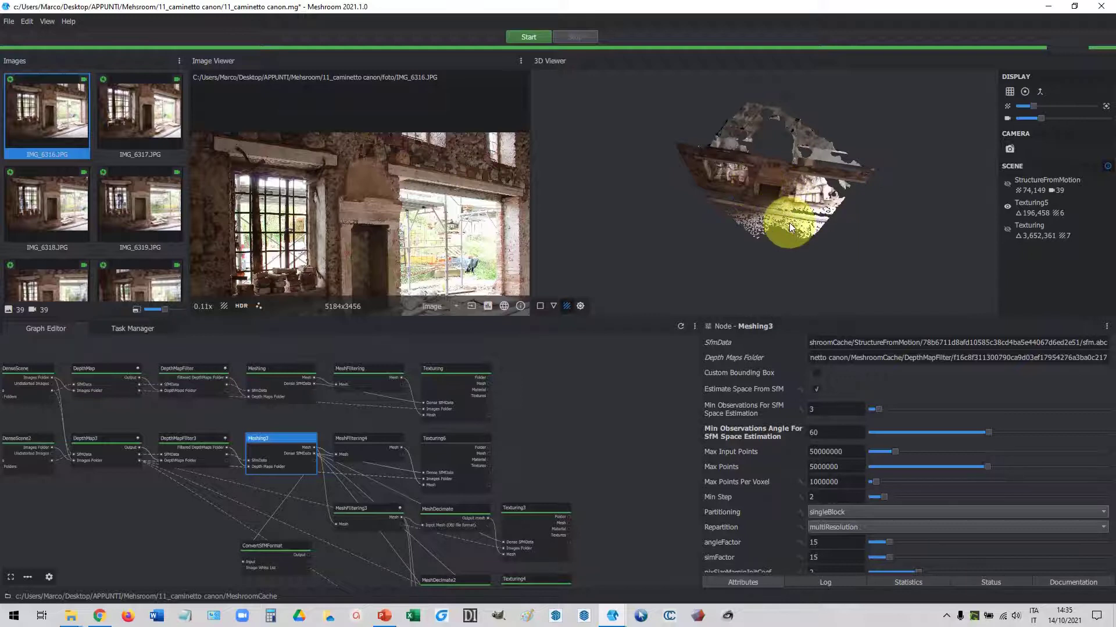
{"action": "mouse_move", "coordinate": [791, 226]}
{"action": "left_mouse_down"}
{"action": "mouse_move", "coordinate": [800, 235]}
{"action": "mouse_move", "coordinate": [779, 163]}
{"action": "mouse_move", "coordinate": [804, 174]}
{"action": "mouse_move", "coordinate": [661, 232]}
{"action": "mouse_move", "coordinate": [761, 240]}
{"action": "mouse_move", "coordinate": [743, 270]}
{"action": "mouse_move", "coordinate": [678, 235]}
{"action": "mouse_move", "coordinate": [818, 179]}
{"action": "left_mouse_up"}
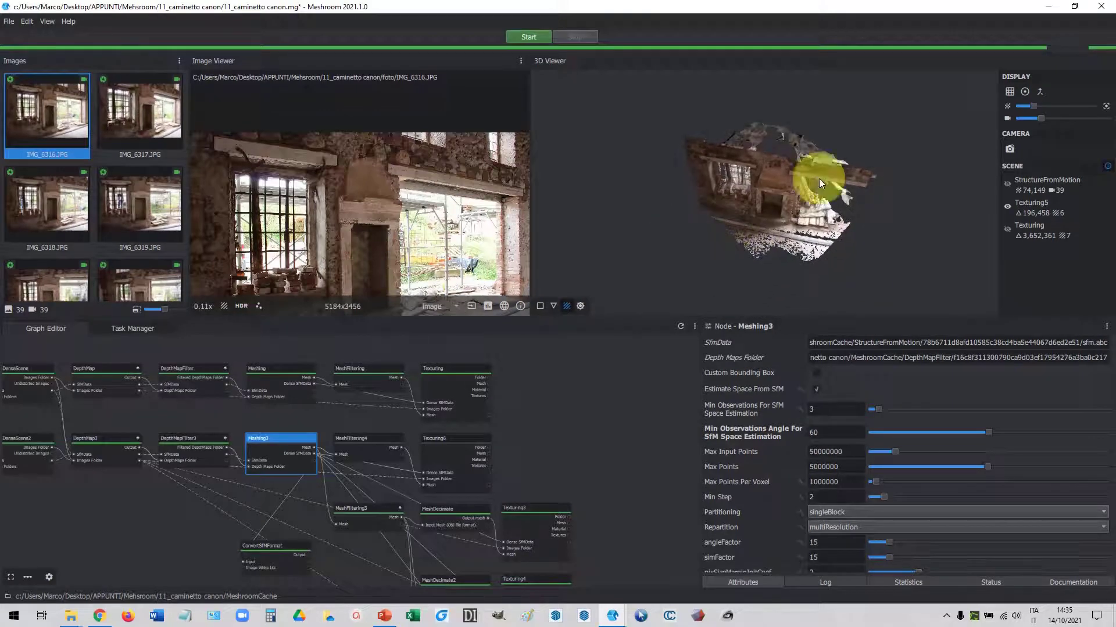
{"action": "left_click", "coordinate": [1006, 184]}
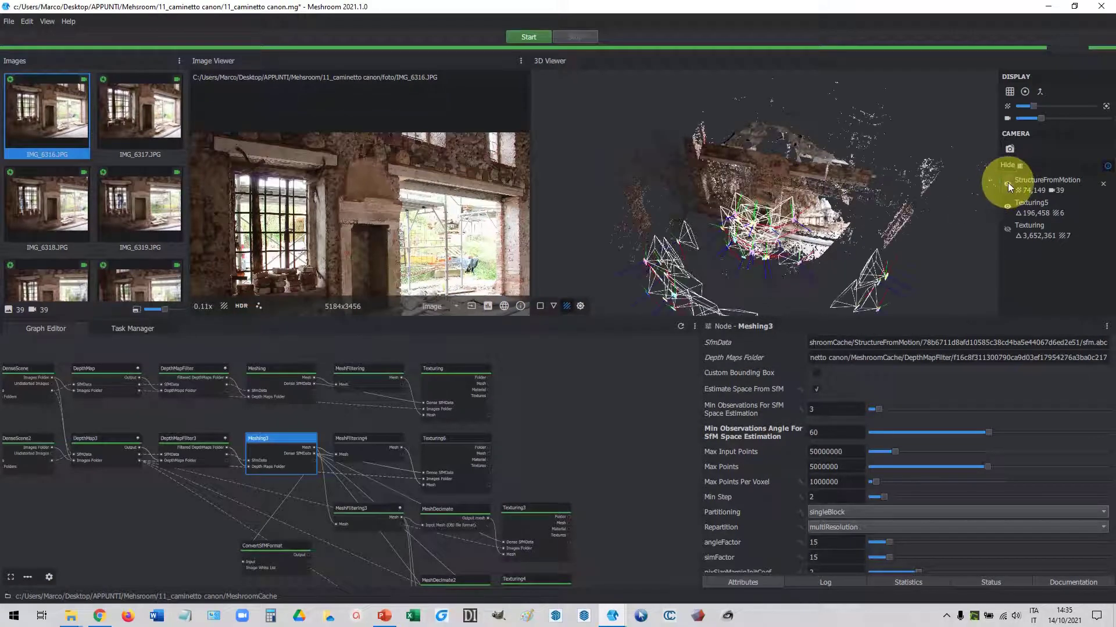
{"action": "left_click", "coordinate": [1007, 184]}
{"action": "left_click", "coordinate": [1007, 184]}
Step: Make the image and 3D viewers taller and orbit the textured mesh with cameras hidden
{"action": "left_click_drag", "start_coordinate": [771, 320], "coordinate": [770, 384]}
{"action": "mouse_move", "coordinate": [779, 293]}
{"action": "left_mouse_down"}
{"action": "mouse_move", "coordinate": [759, 256]}
{"action": "mouse_move", "coordinate": [775, 281]}
{"action": "mouse_move", "coordinate": [946, 186]}
{"action": "left_mouse_up"}
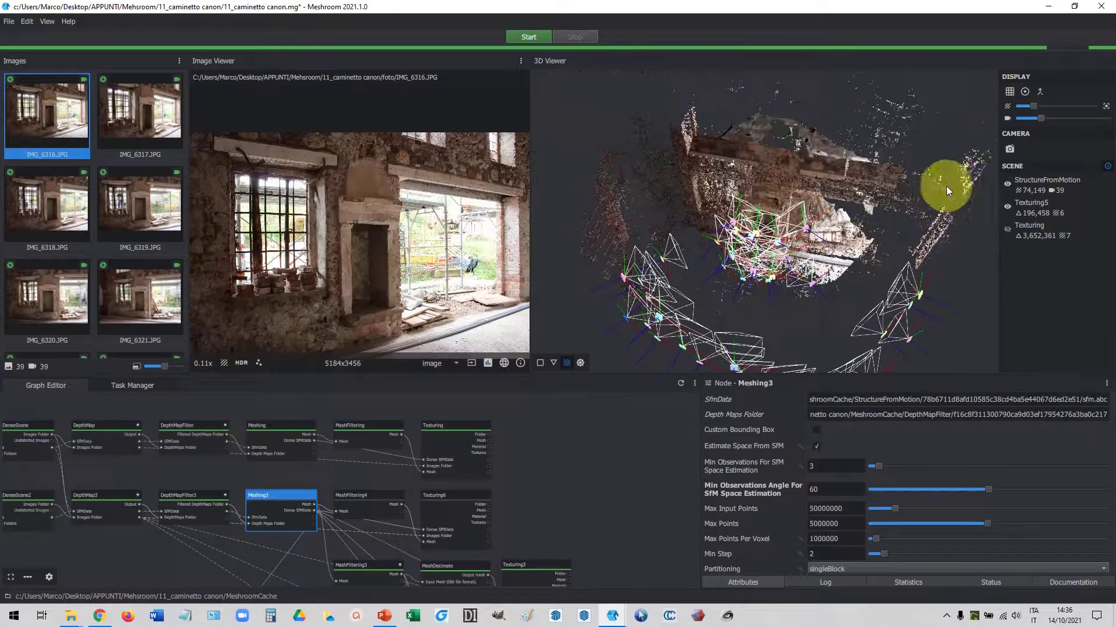
{"action": "left_click", "coordinate": [1006, 182]}
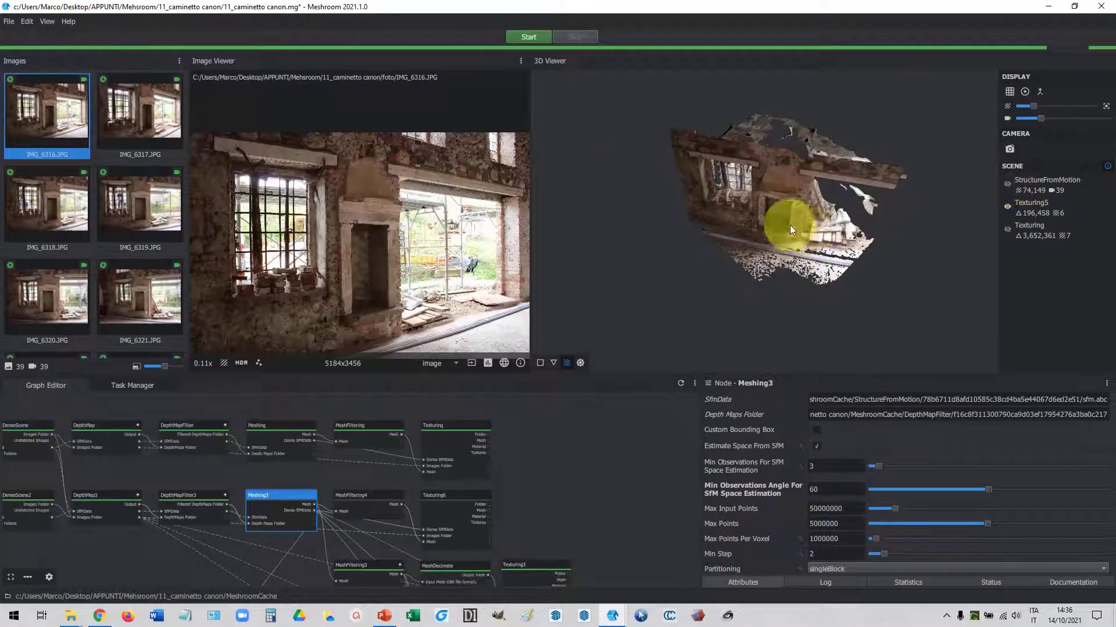
{"action": "left_click_drag", "start_coordinate": [790, 226], "coordinate": [788, 240]}
{"action": "mouse_move", "coordinate": [241, 528]}
{"action": "middle_mouse_down"}
{"action": "mouse_move", "coordinate": [338, 498]}
{"action": "mouse_move", "coordinate": [405, 453]}
{"action": "middle_mouse_up"}
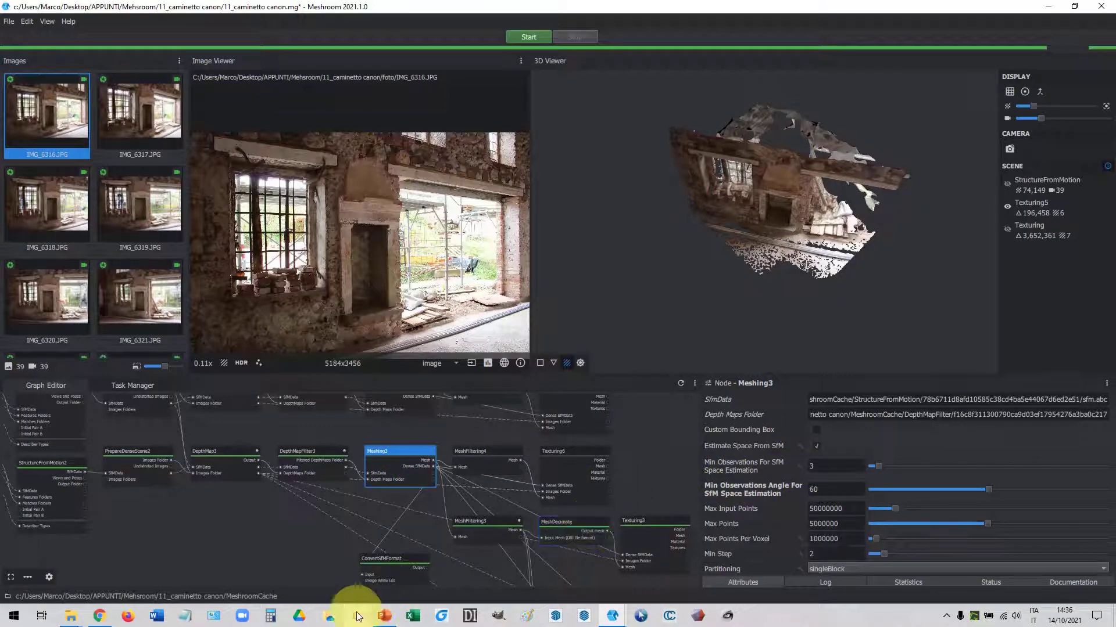
{"action": "left_click", "coordinate": [384, 615]}
Step: Compare the canon Meshing times 0.23.15 and 0.17.33 in cells M11 and K11
{"action": "left_click", "coordinate": [108, 616]}
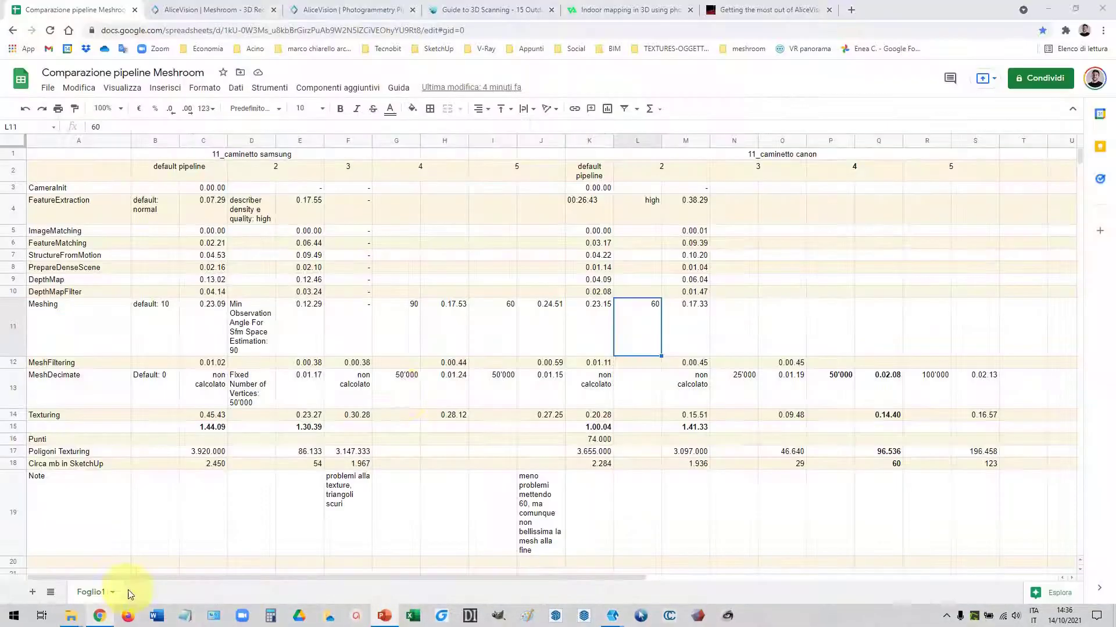
{"action": "left_click", "coordinate": [686, 309]}
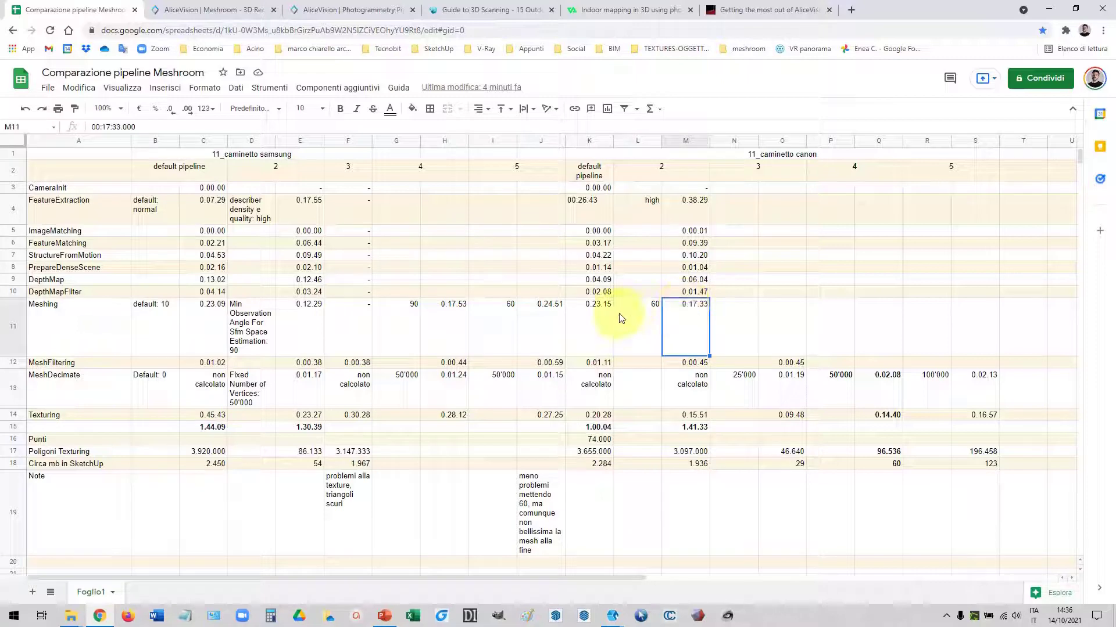
{"action": "left_click", "coordinate": [589, 315]}
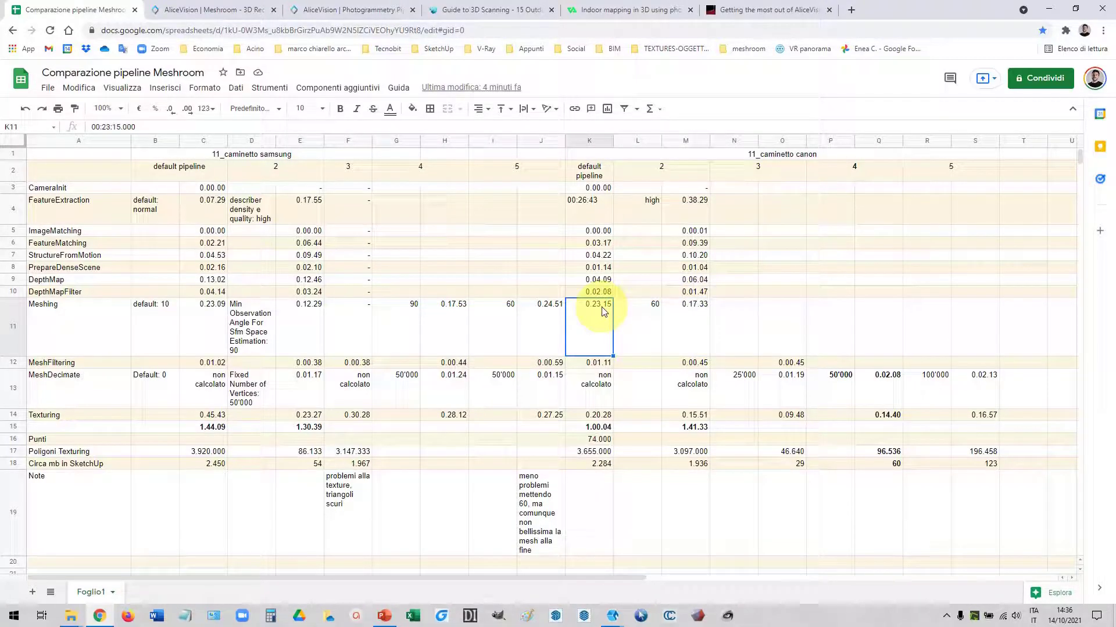
{"action": "left_click", "coordinate": [686, 319]}
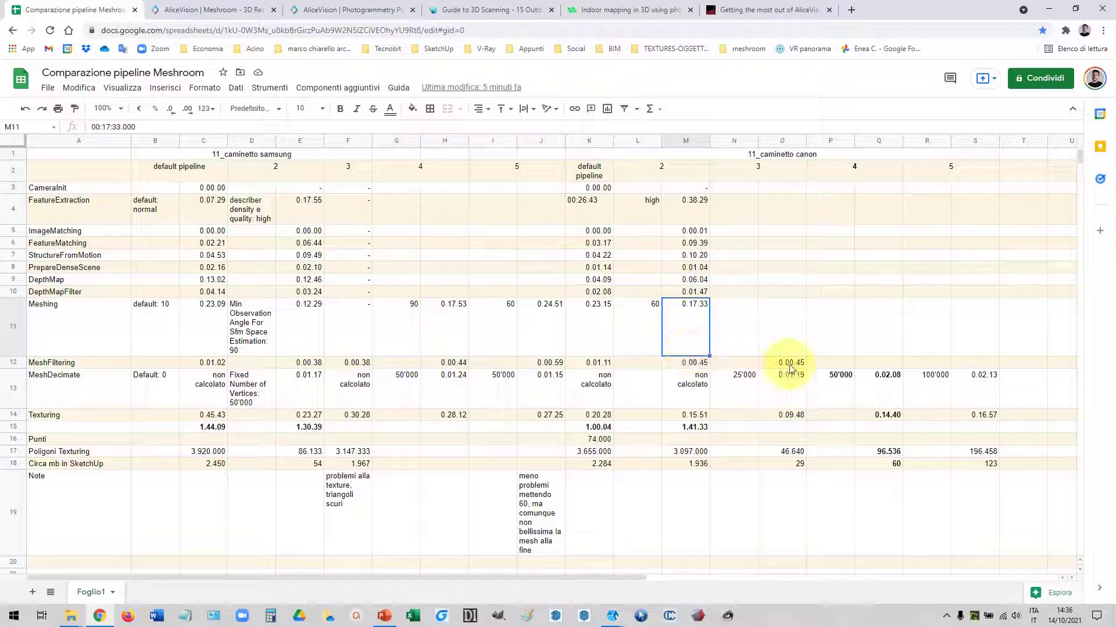
{"action": "left_click", "coordinate": [384, 616]}
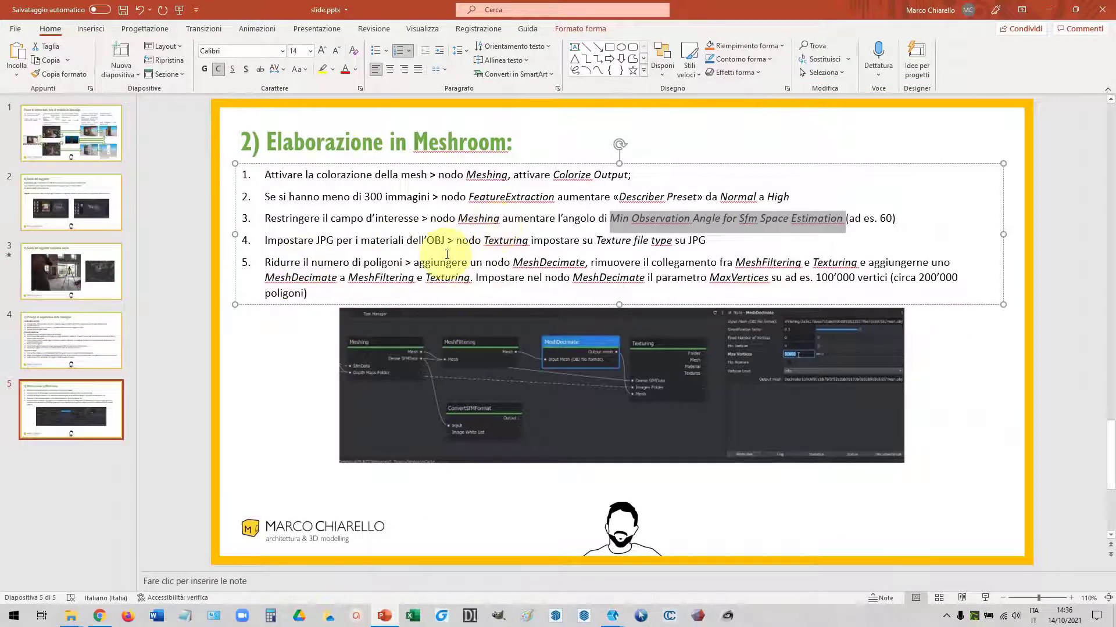
Step: Read step 4 about using JPG for the OBJ materials, then minimize PowerPoint
{"action": "left_click_drag", "start_coordinate": [361, 240], "coordinate": [450, 244]}
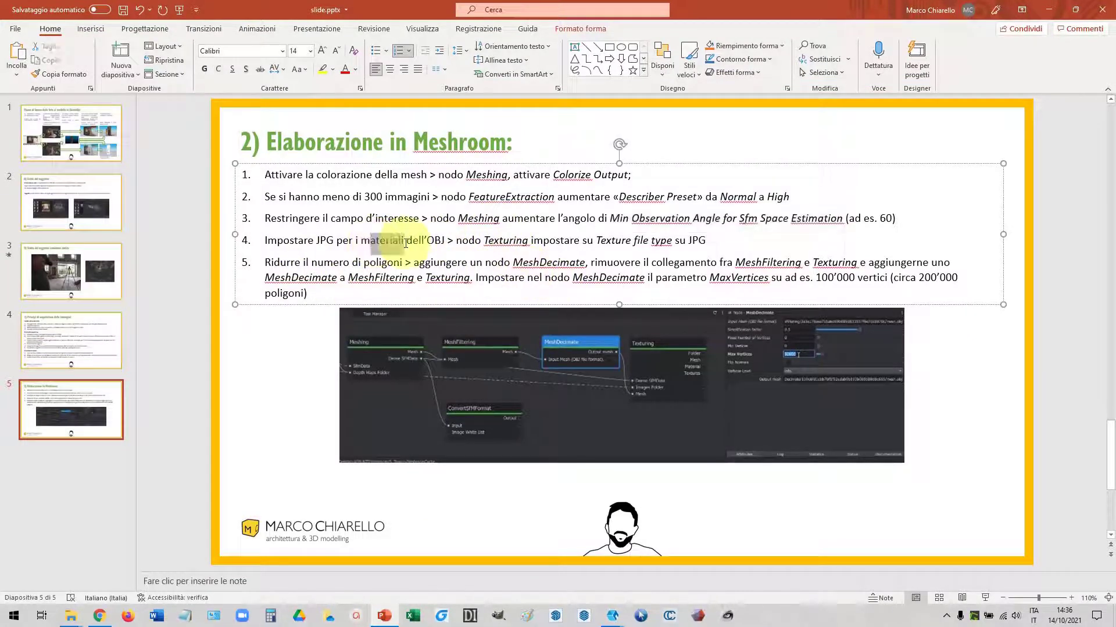
{"action": "left_click", "coordinate": [388, 248]}
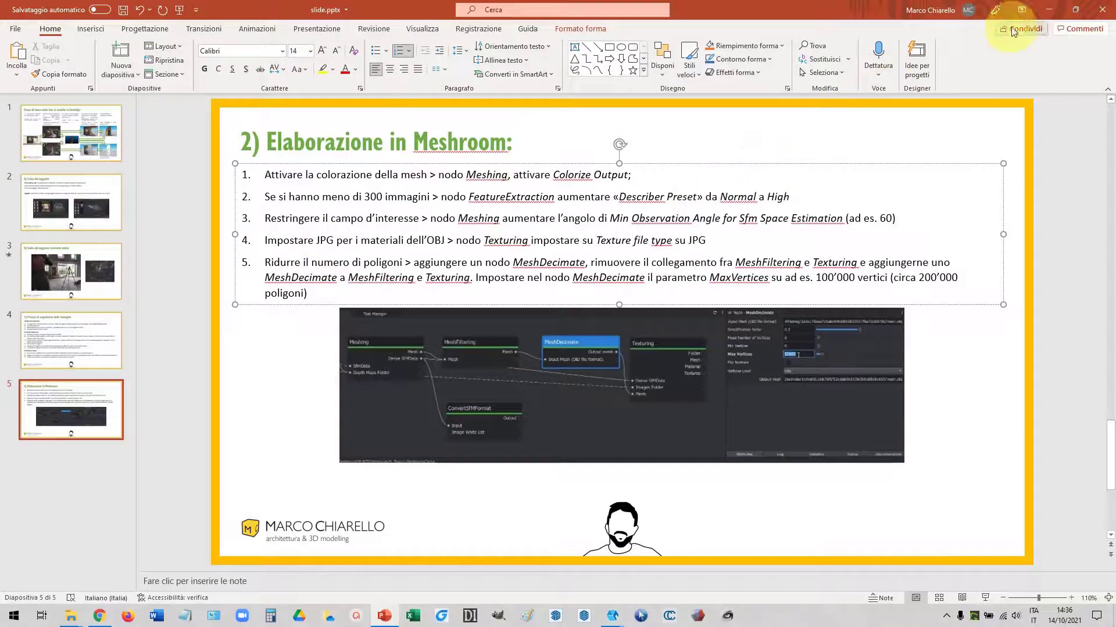
{"action": "left_click", "coordinate": [1050, 10]}
{"action": "mouse_move", "coordinate": [497, 616]}
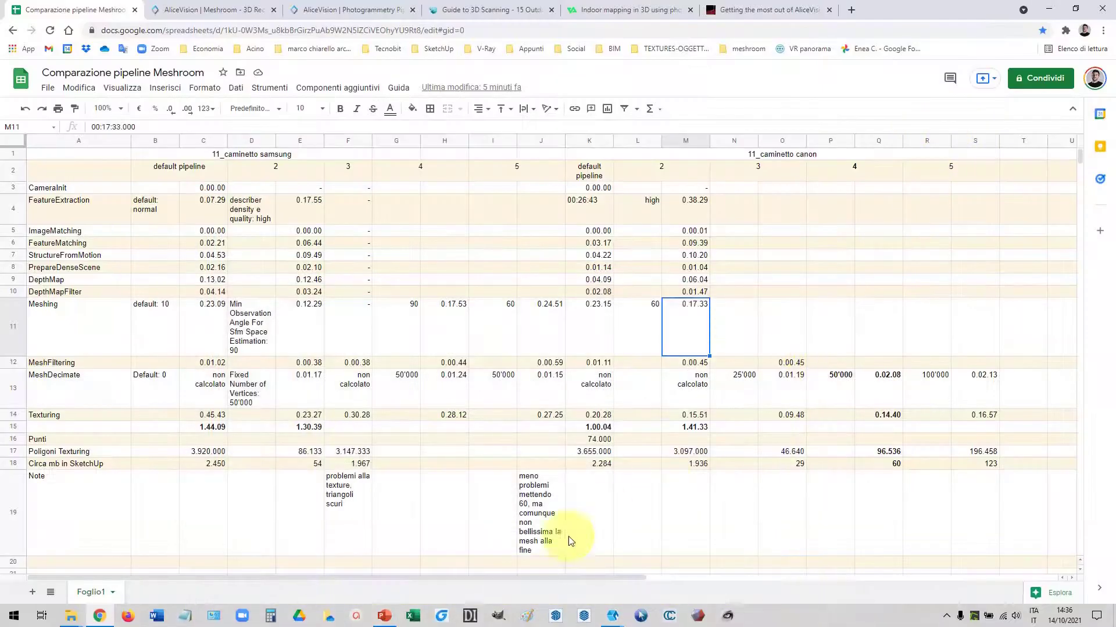
Step: Pan the graph and check Texturing3's settings, which use png textures
{"action": "left_click", "coordinate": [649, 591]}
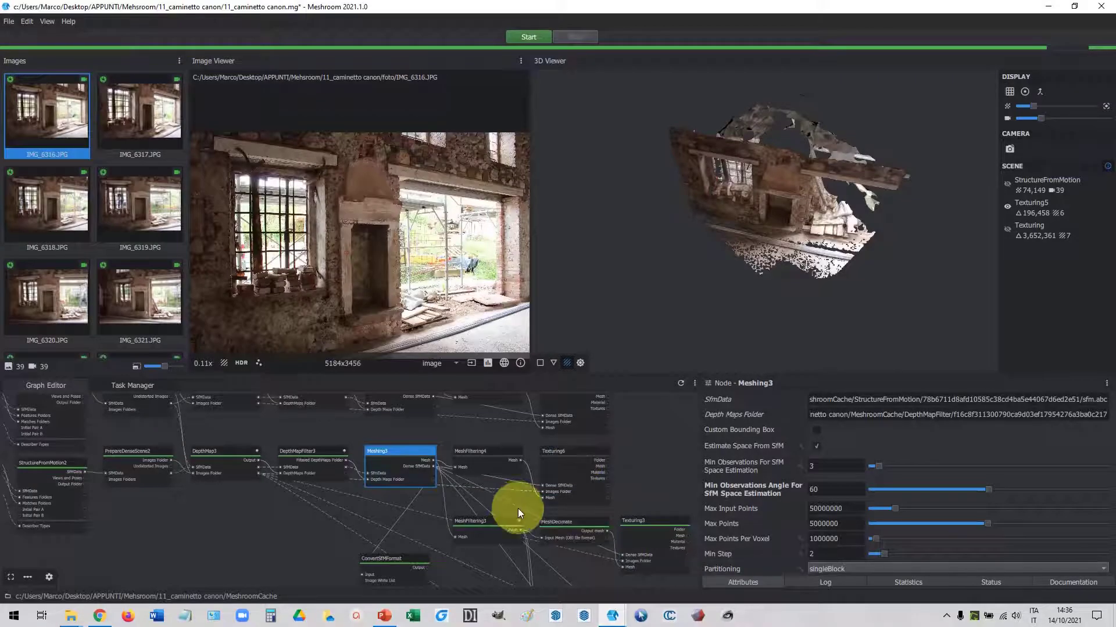
{"action": "scroll", "coordinate": [494, 482], "scroll_direction": "up", "scroll_amount": 3}
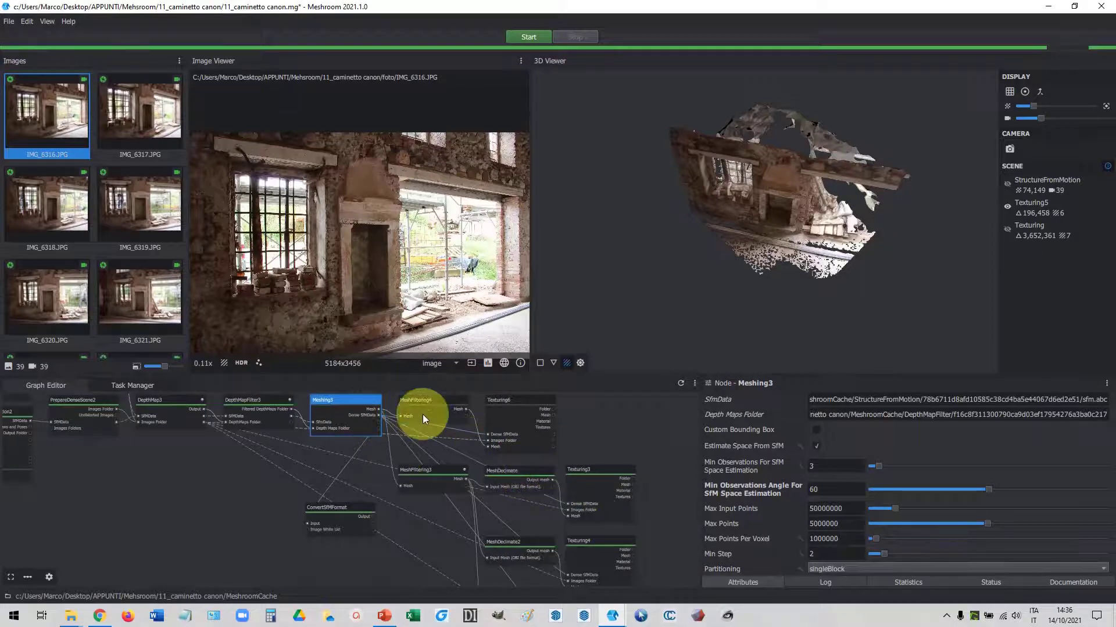
{"action": "middle_click_drag", "start_coordinate": [443, 434], "coordinate": [456, 461]}
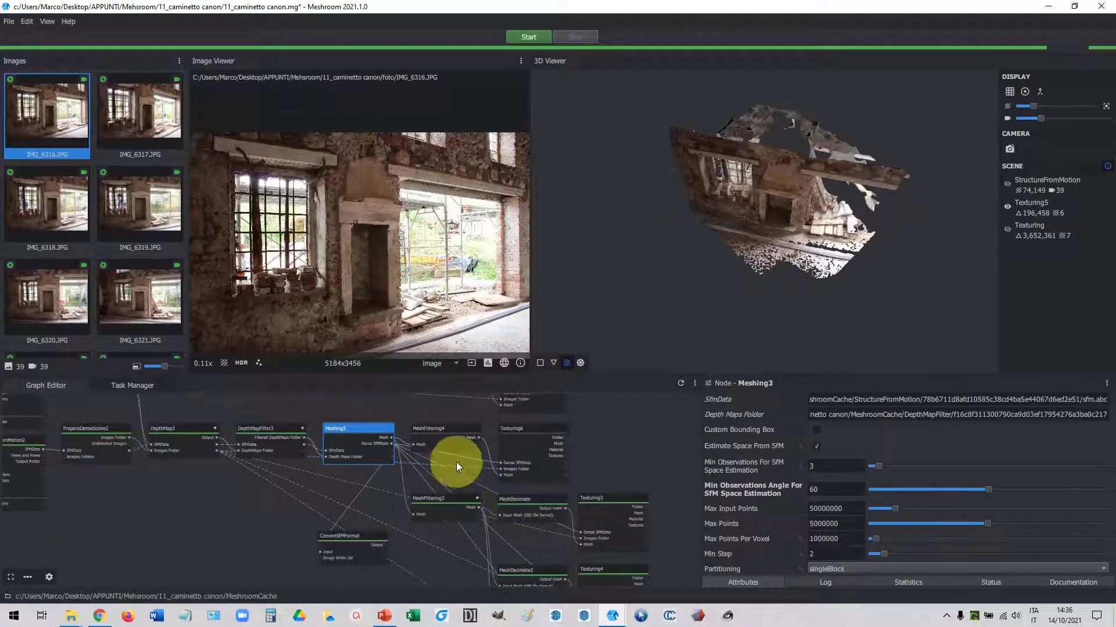
{"action": "left_click", "coordinate": [545, 427]}
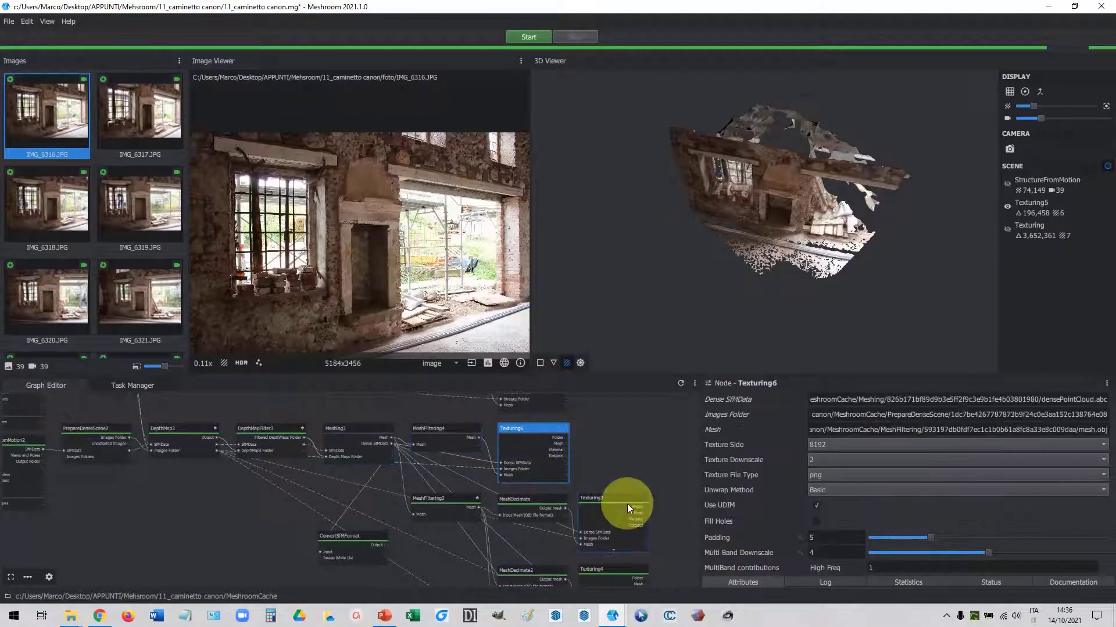
{"action": "left_click", "coordinate": [644, 538]}
{"action": "middle_click_drag", "start_coordinate": [654, 549], "coordinate": [482, 482]}
{"action": "middle_click_drag", "start_coordinate": [534, 538], "coordinate": [506, 498]}
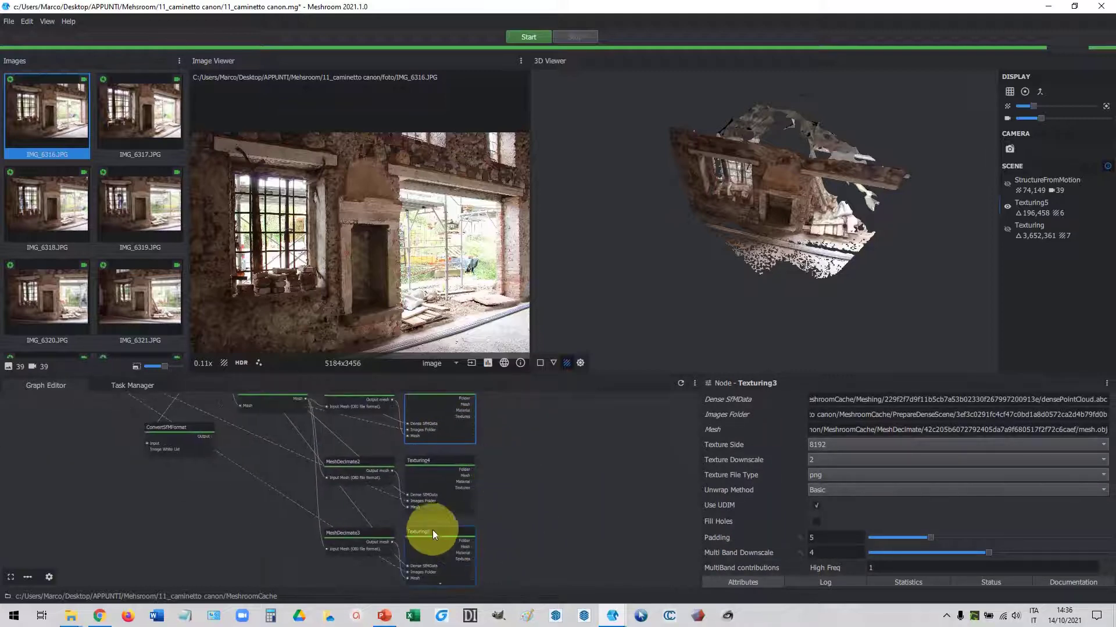
Step: Select Texturing5 and confirm its Texture File Type is jpg
{"action": "left_click", "coordinate": [430, 528]}
{"action": "scroll", "coordinate": [473, 488], "scroll_direction": "up", "scroll_amount": 4}
{"action": "scroll", "coordinate": [451, 495], "scroll_direction": "up", "scroll_amount": 1}
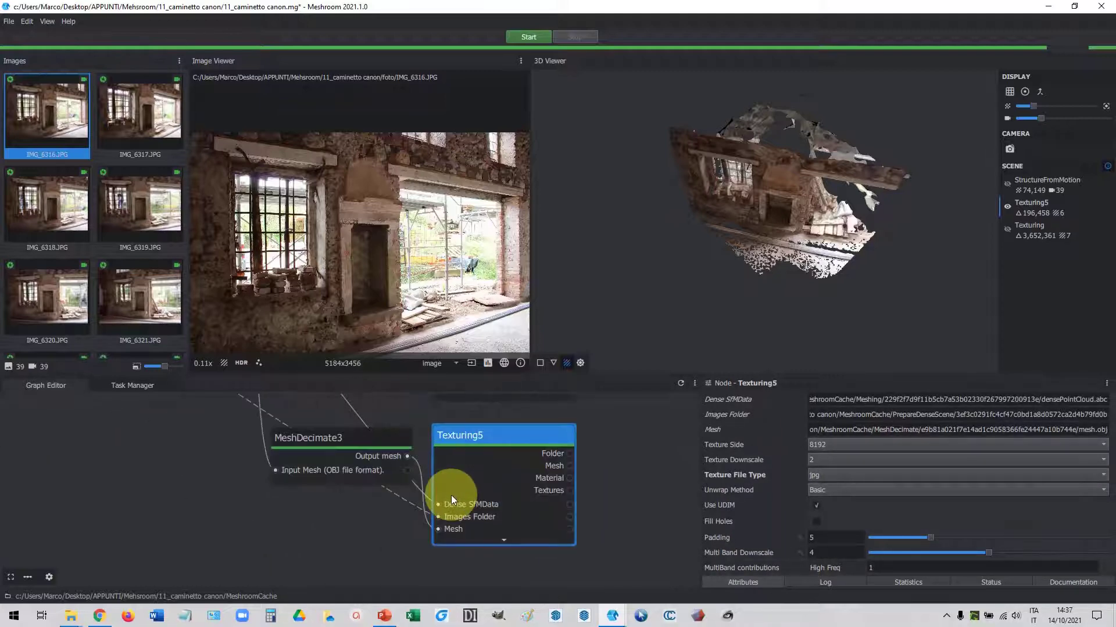
{"action": "mouse_move", "coordinate": [440, 553]}
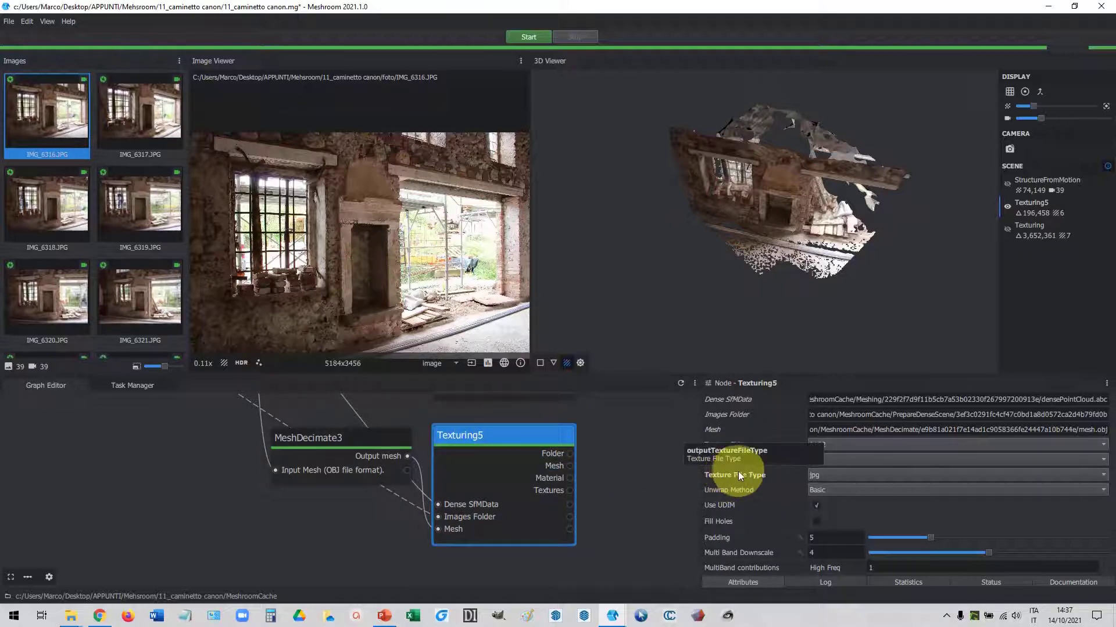
{"action": "left_click", "coordinate": [828, 474]}
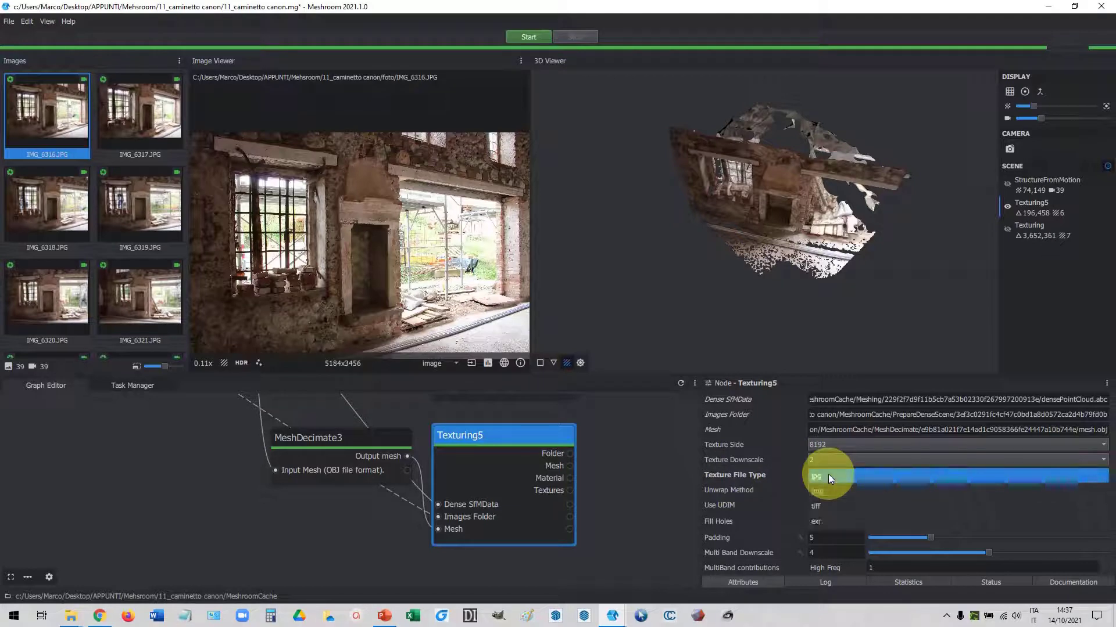
{"action": "left_click", "coordinate": [828, 475]}
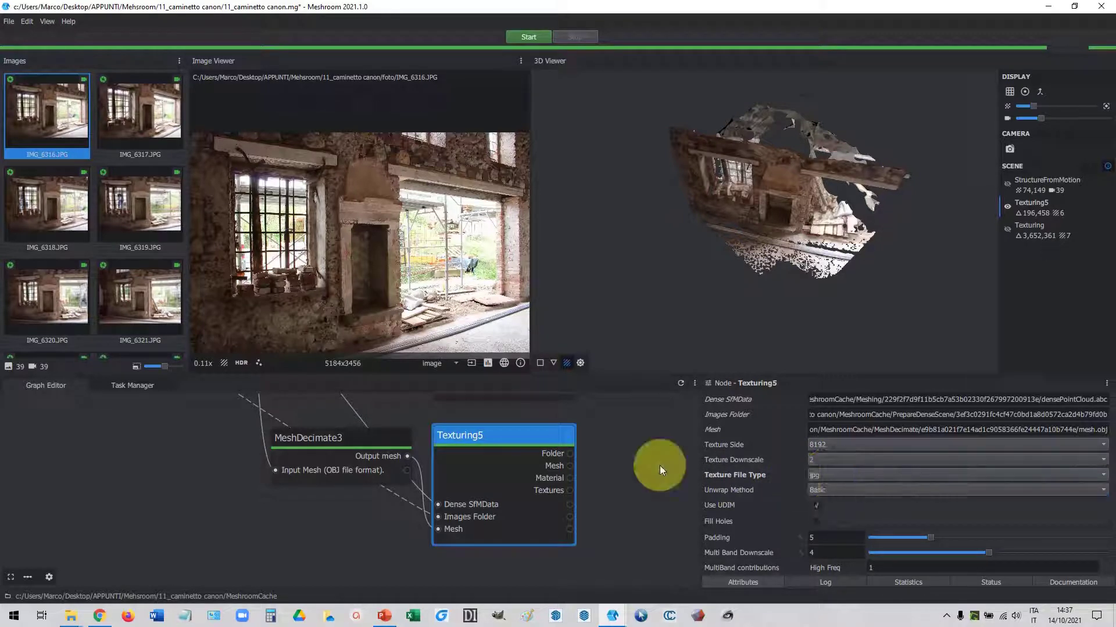
{"action": "left_click", "coordinate": [637, 451]}
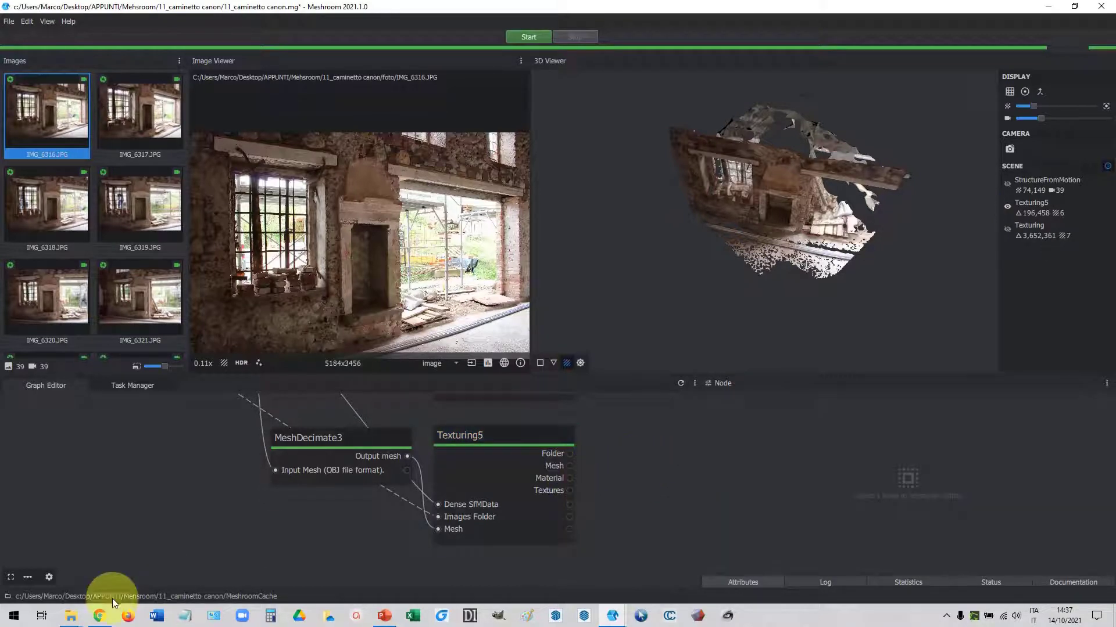
Step: Browse to the Texturing node's 40a61… output subfolder inside MeshroomCache
{"action": "mouse_move", "coordinate": [71, 616]}
{"action": "left_click", "coordinate": [33, 571]}
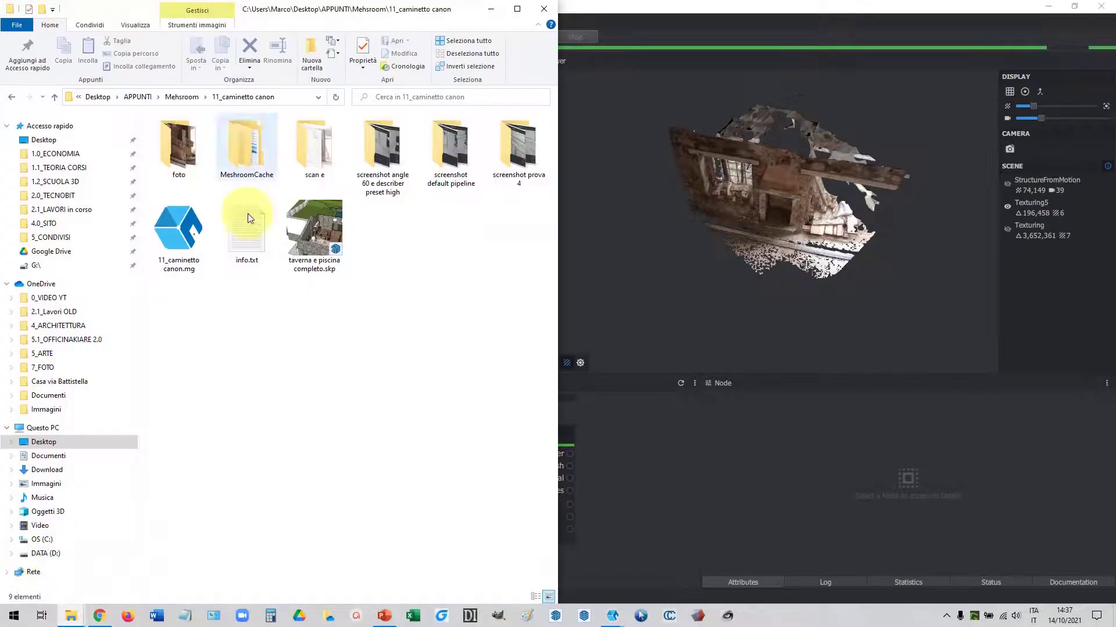
{"action": "double_click", "coordinate": [232, 154]}
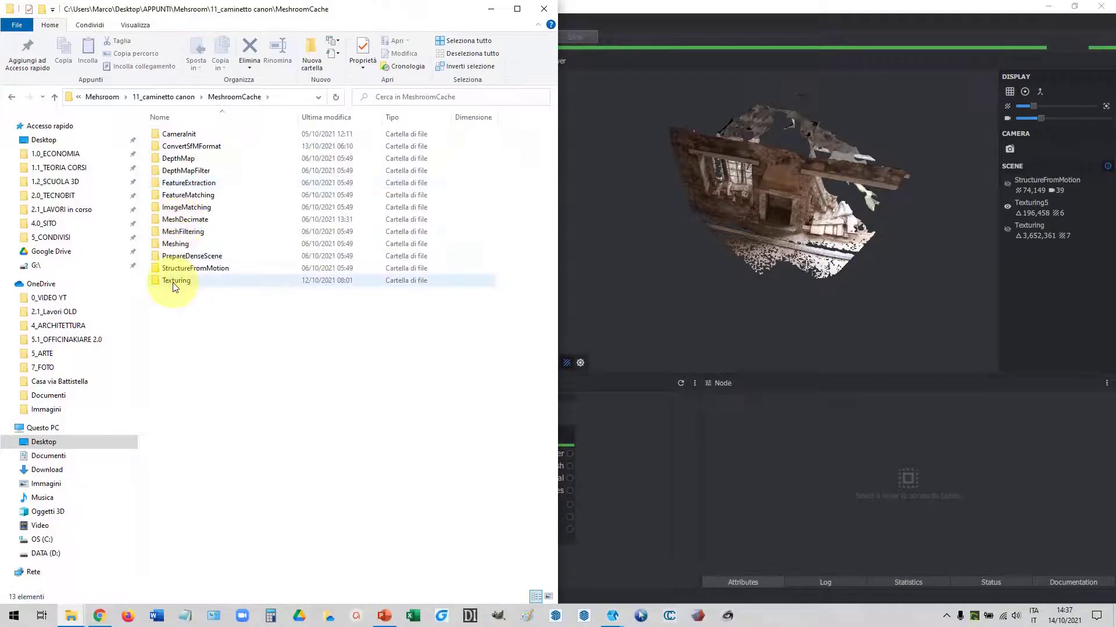
{"action": "double_click", "coordinate": [177, 281]}
{"action": "double_click", "coordinate": [182, 169]}
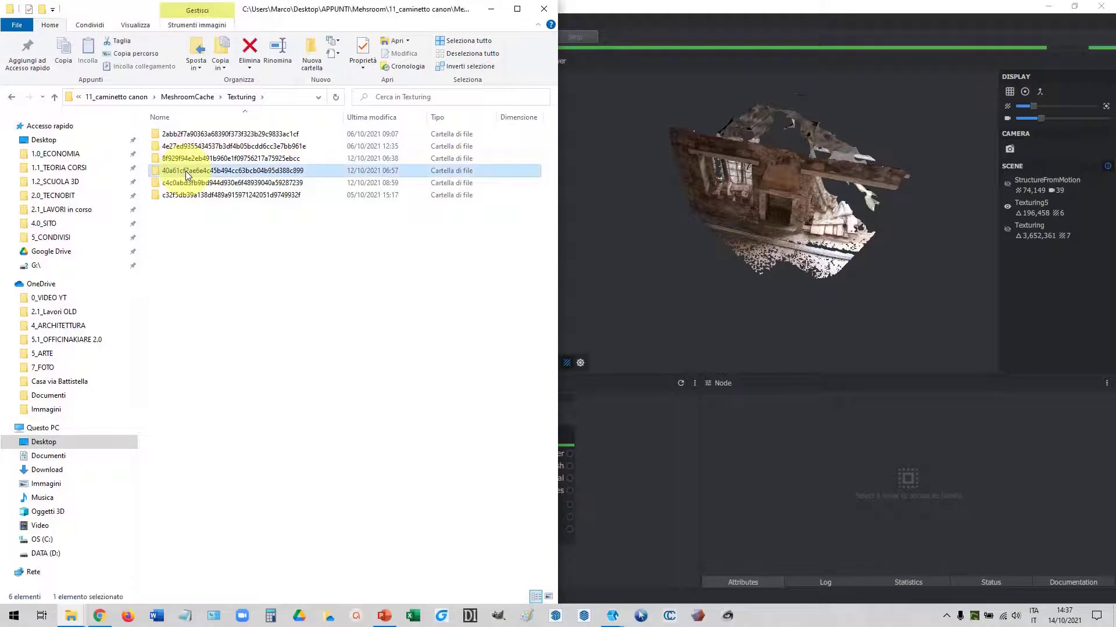
Step: Show the texture atlases as Large icons and open texture_1001.png
{"action": "left_click", "coordinate": [194, 196]}
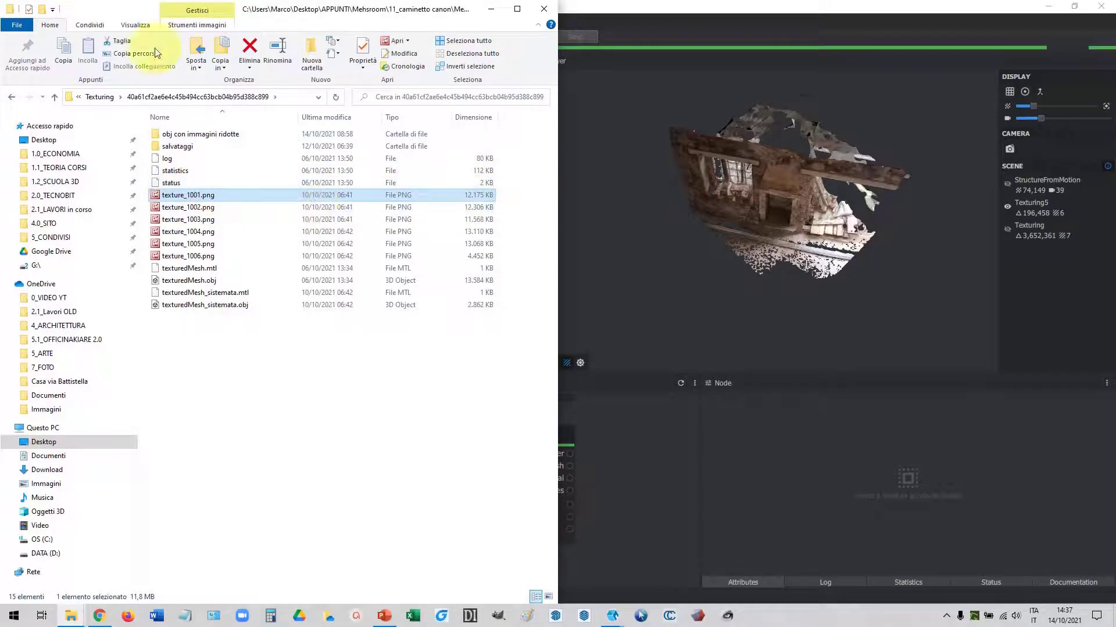
{"action": "left_click", "coordinate": [136, 25]}
{"action": "left_click", "coordinate": [245, 43]}
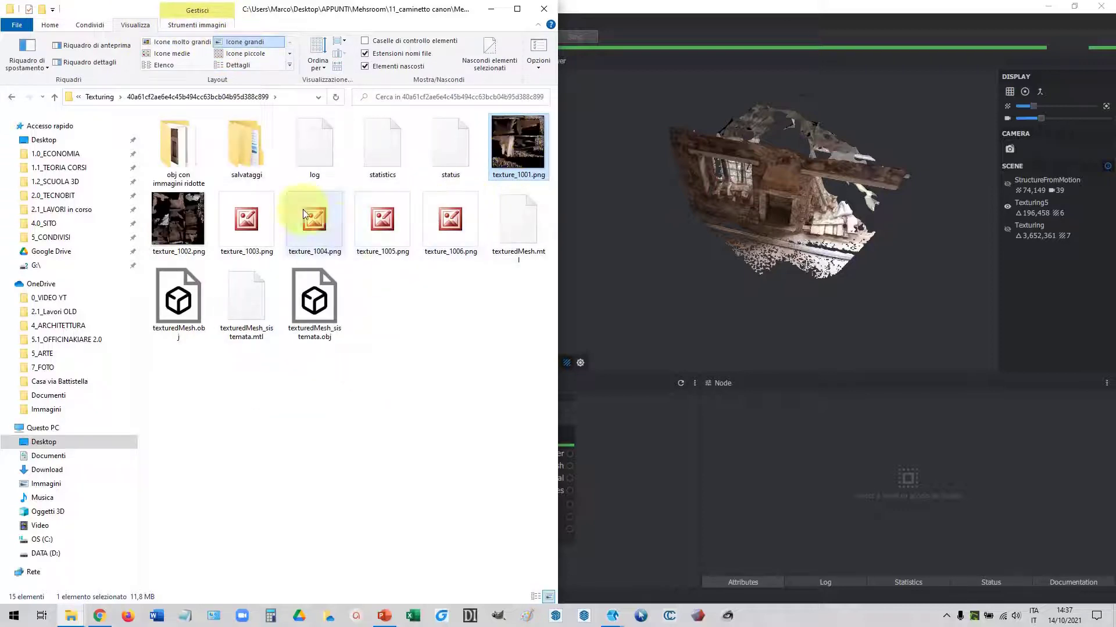
{"action": "double_click", "coordinate": [517, 145]}
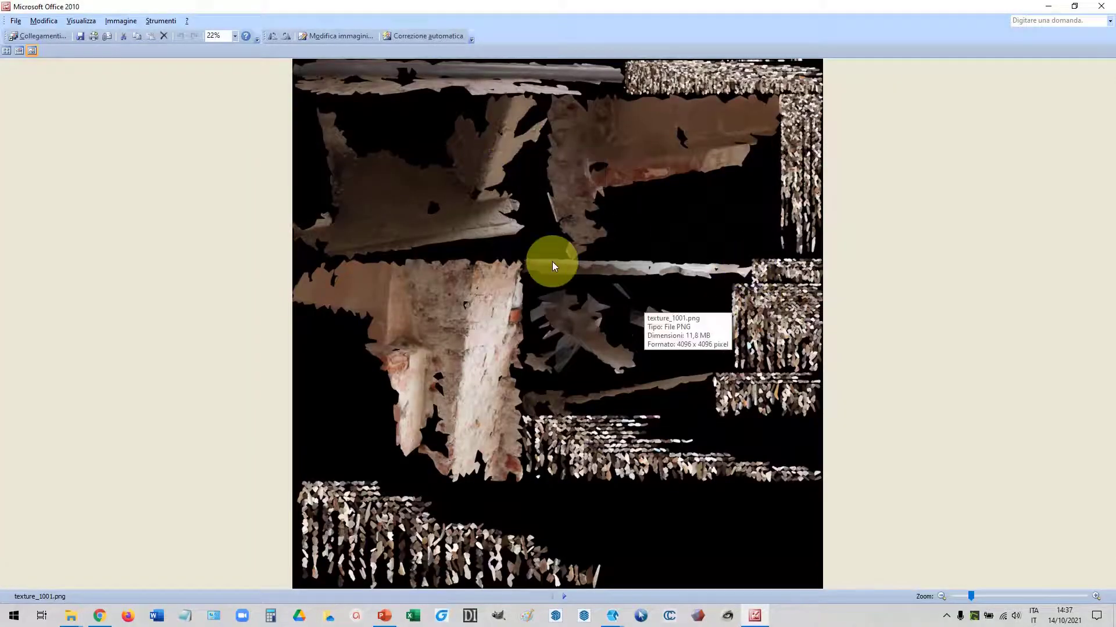
Step: Page through texture_1001 to texture_1006 in Filmstrip view and back, then close Picture Manager
{"action": "left_click", "coordinate": [19, 51]}
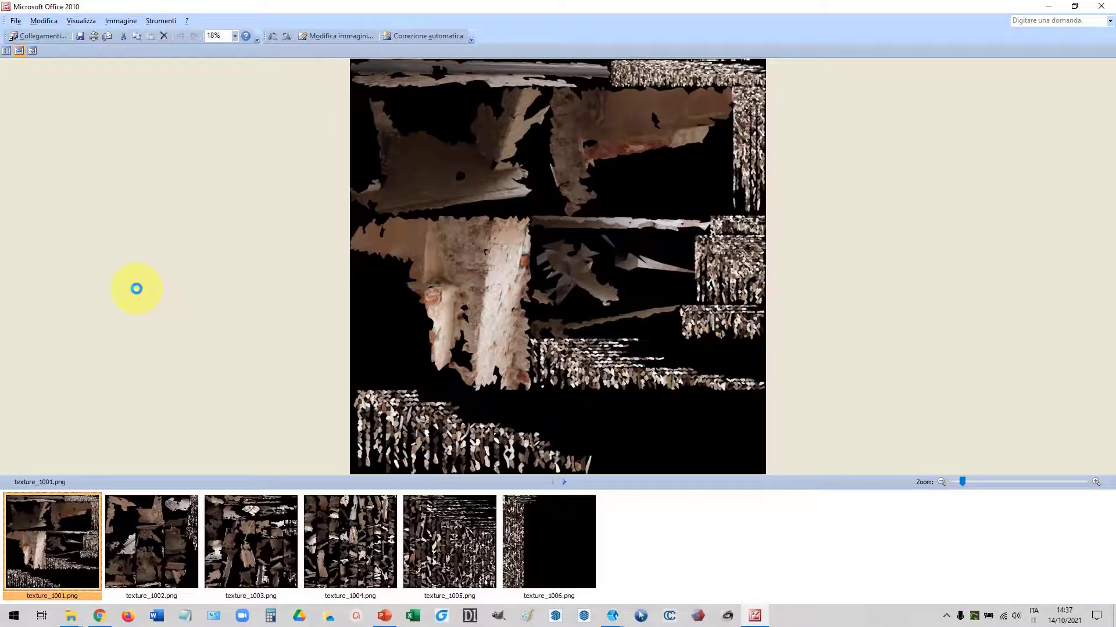
{"action": "left_click", "coordinate": [174, 543]}
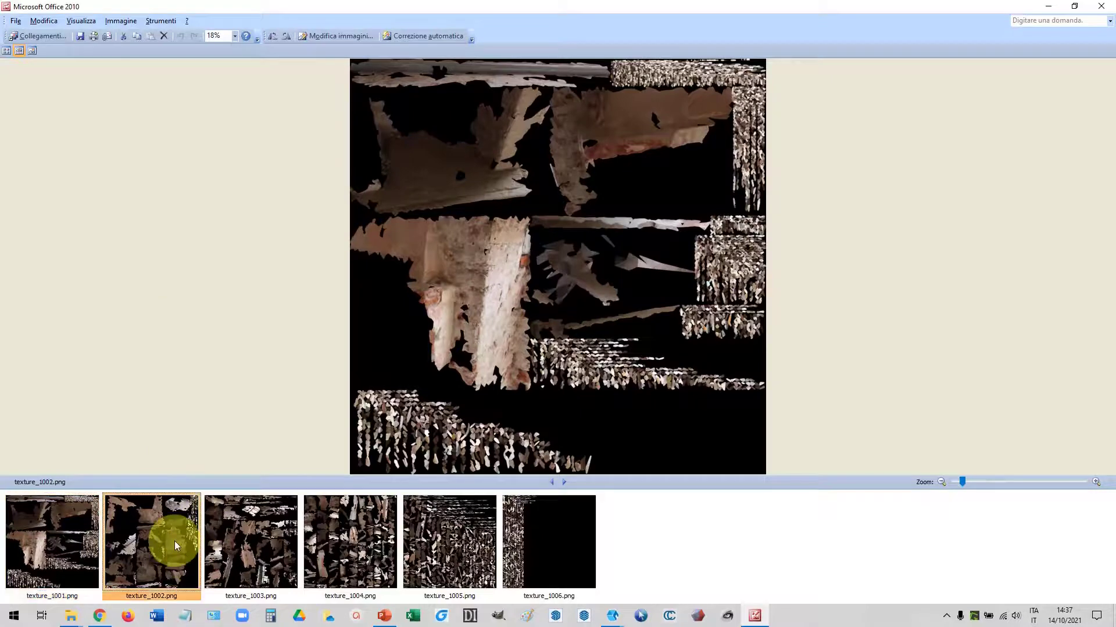
{"action": "left_click", "coordinate": [263, 532]}
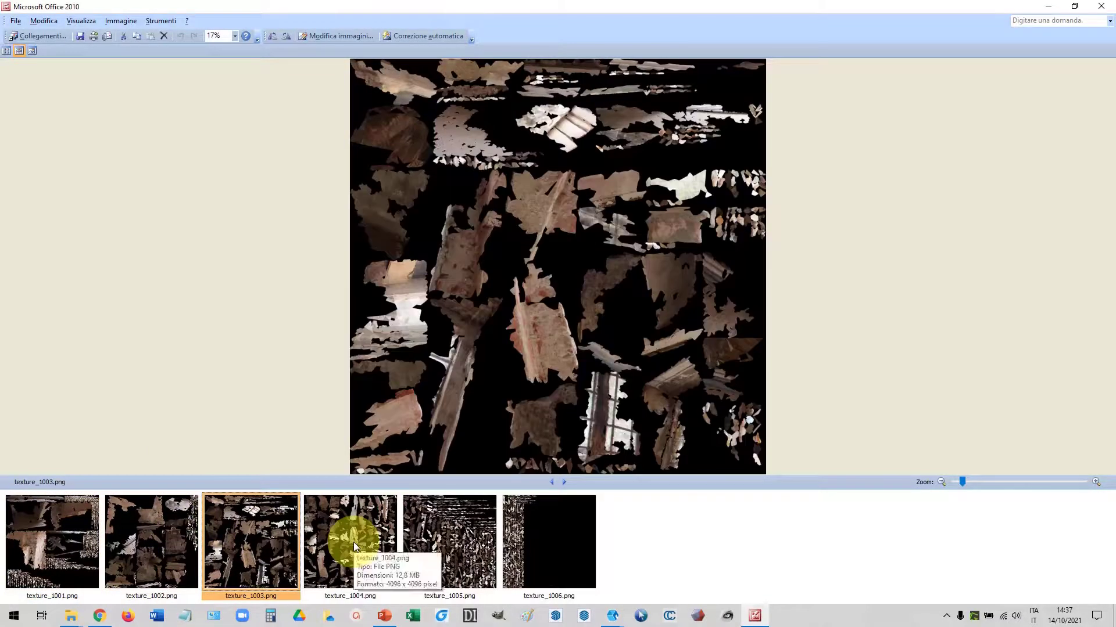
{"action": "left_click", "coordinate": [354, 544]}
{"action": "left_click", "coordinate": [459, 559]}
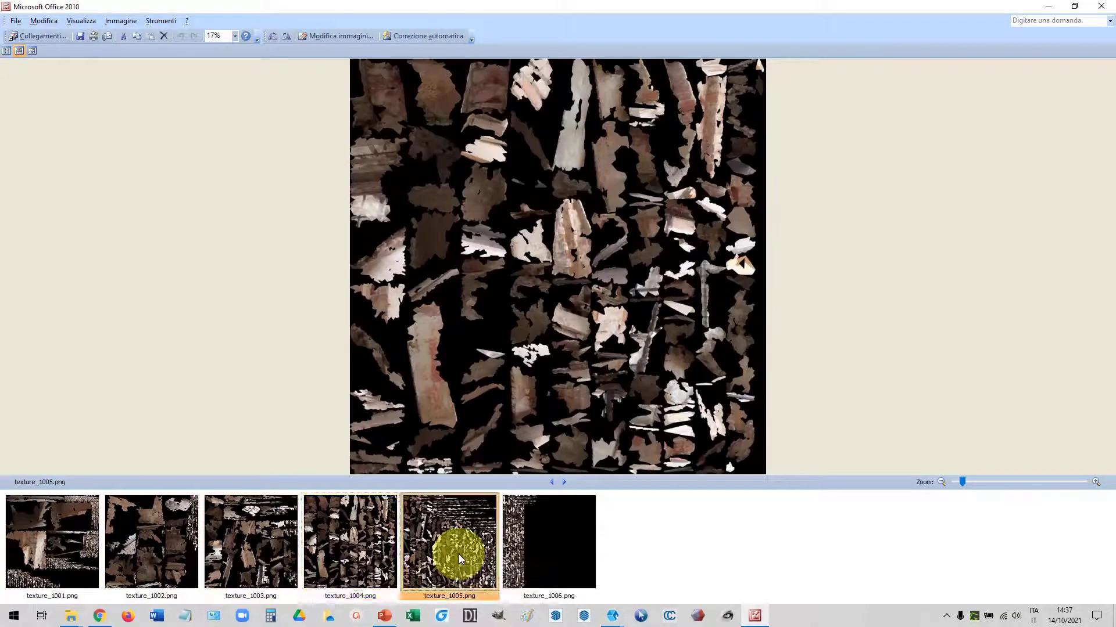
{"action": "left_click", "coordinate": [524, 563]}
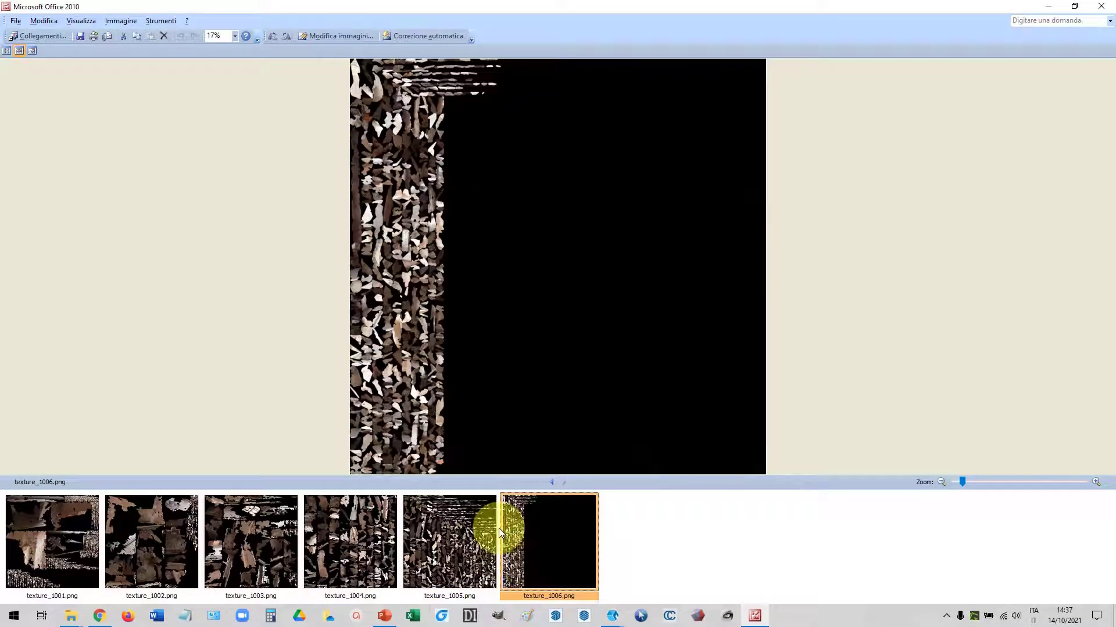
{"action": "left_click", "coordinate": [441, 526]}
{"action": "left_click", "coordinate": [337, 534]}
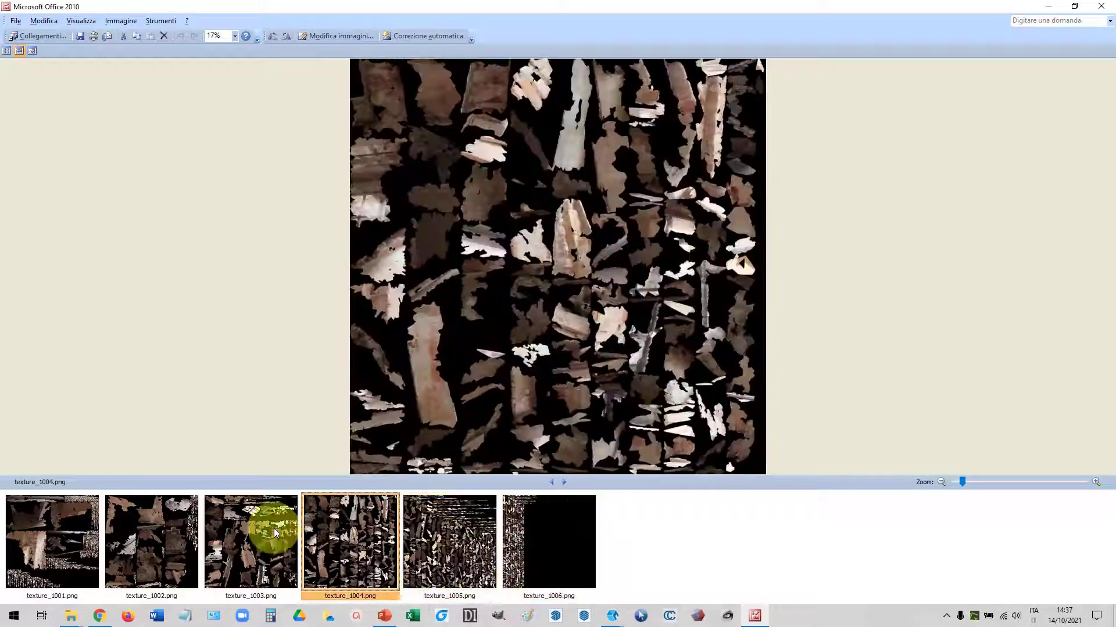
{"action": "left_click", "coordinate": [274, 529]}
{"action": "left_click", "coordinate": [141, 527]}
{"action": "left_click", "coordinate": [54, 542]}
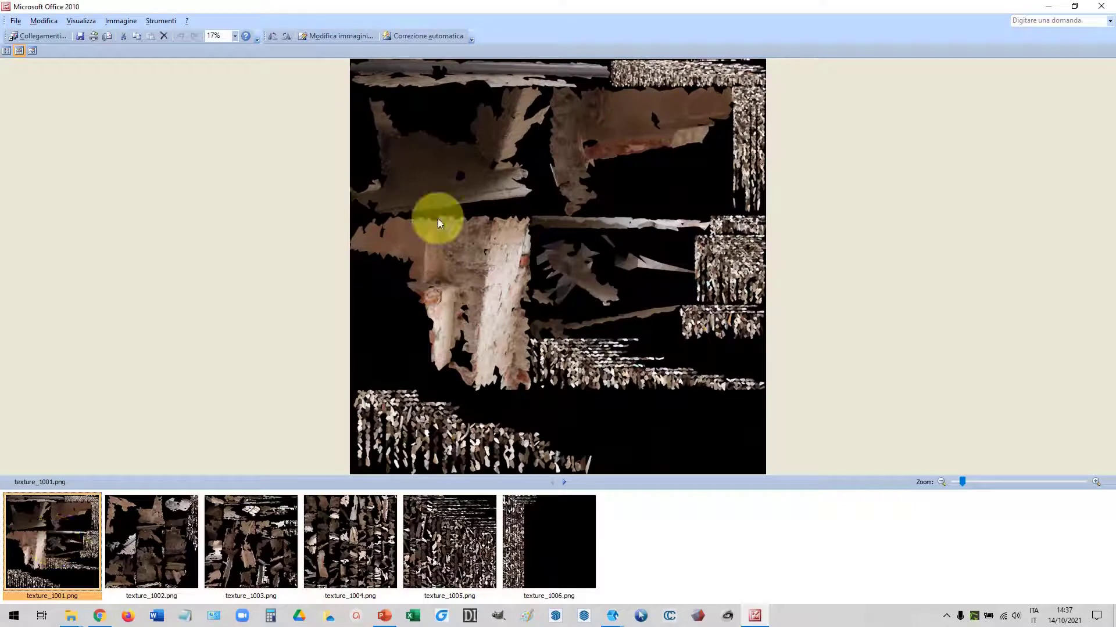
{"action": "left_click", "coordinate": [1101, 6]}
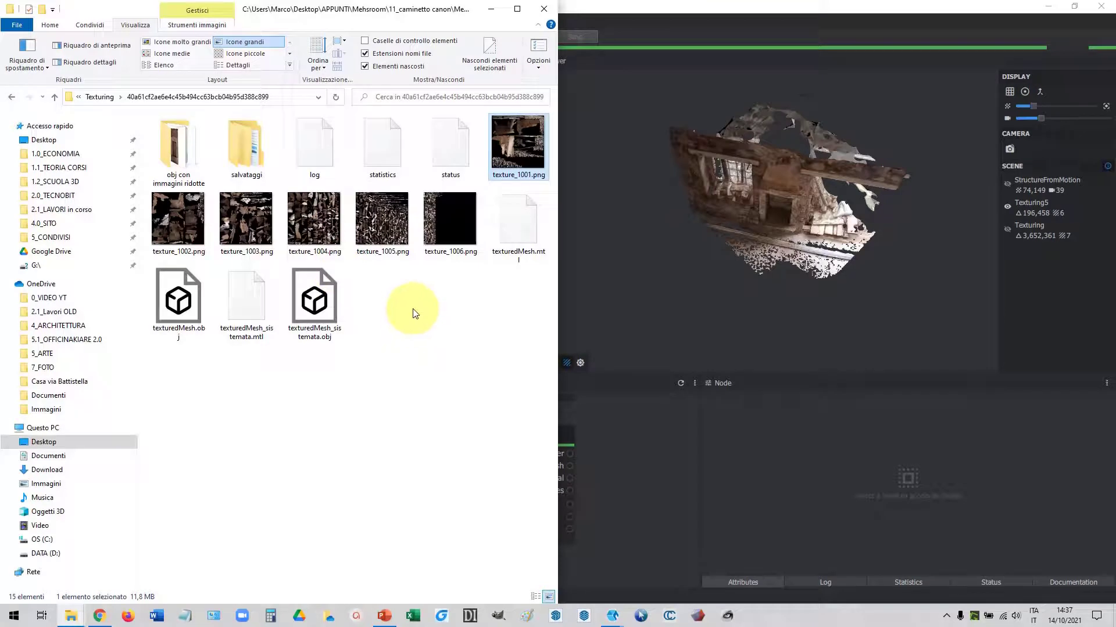
Step: List the reduced texture_1001–1006 JPGs in 'obj con immagini ridotte' in Details view
{"action": "double_click", "coordinate": [181, 144]}
{"action": "left_click", "coordinate": [374, 151]}
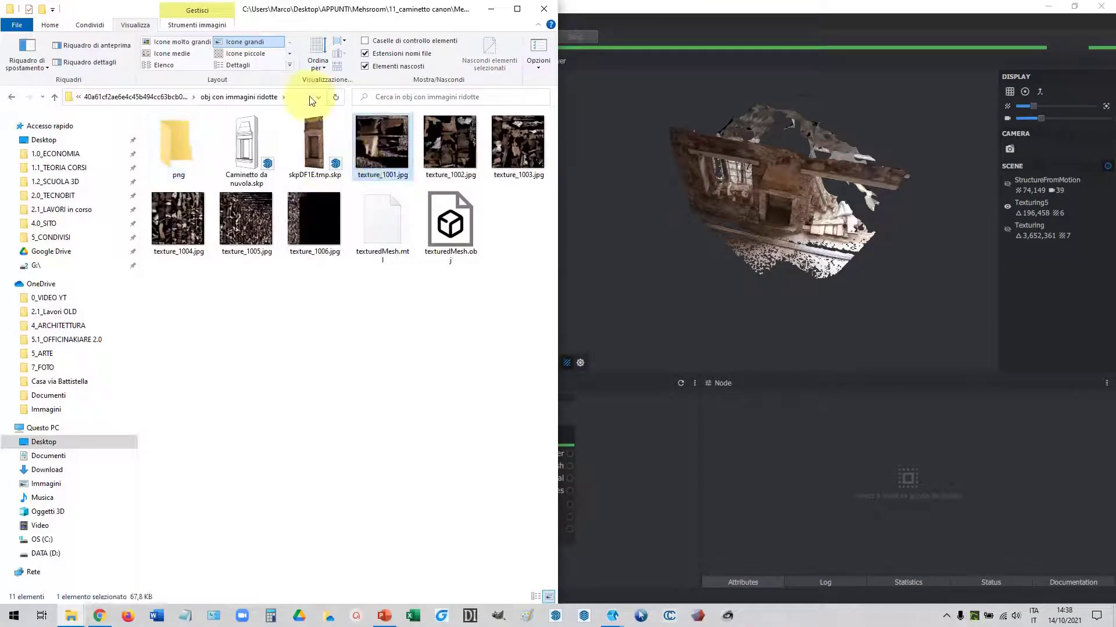
{"action": "left_click", "coordinate": [237, 64]}
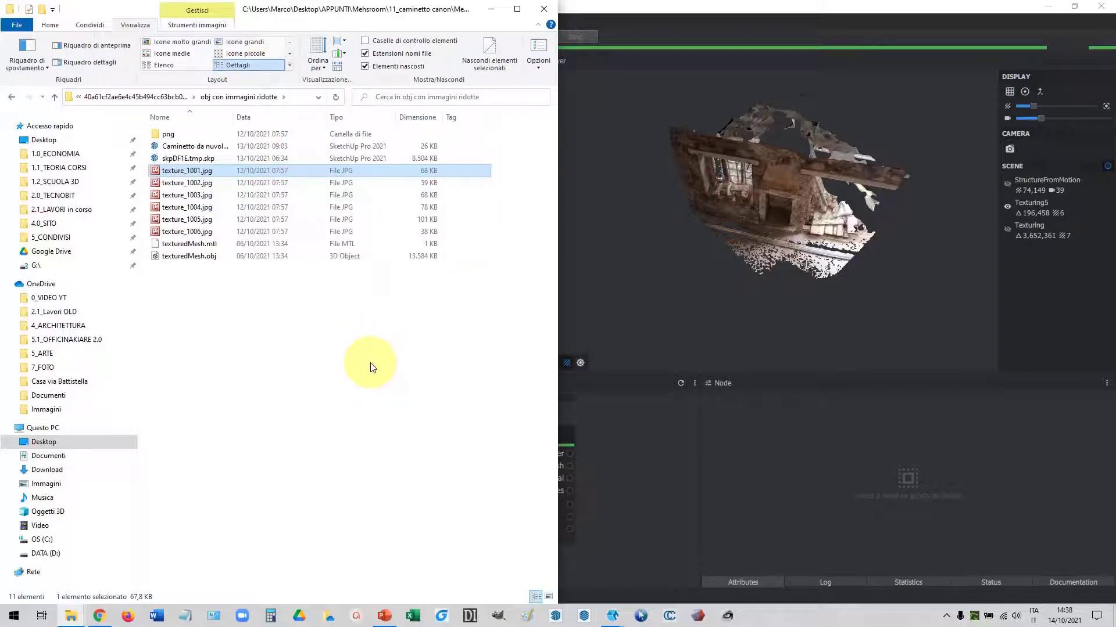
{"action": "key", "text": "ctrl+shift+4"}
{"action": "key", "text": "ctrl+shift+6"}
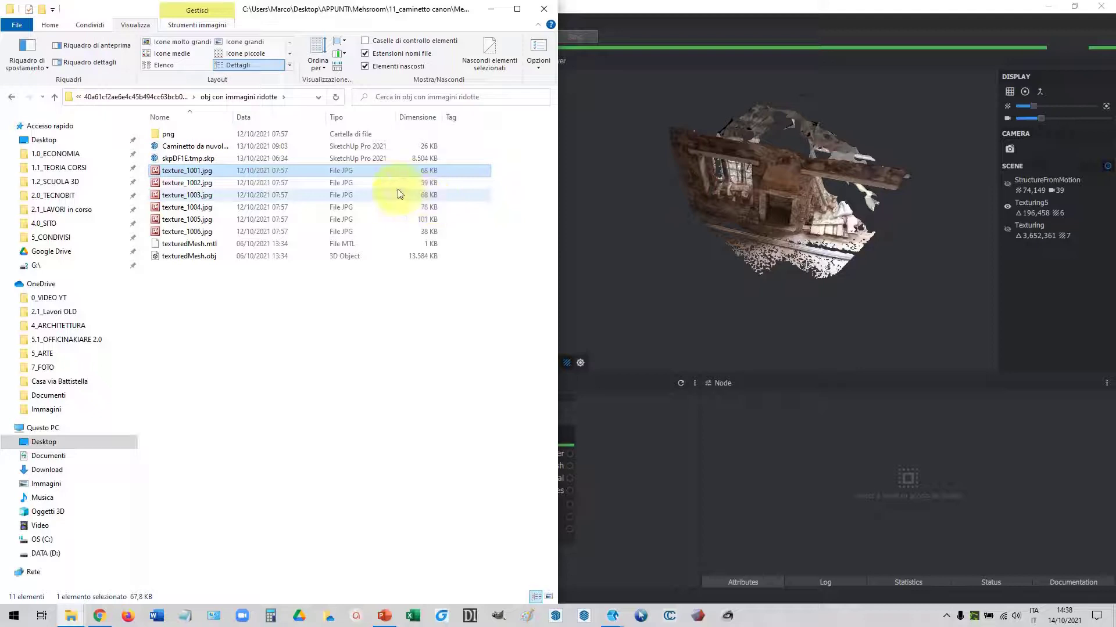
Step: Go back to the Texturing folder and minimize File Explorer
{"action": "left_click", "coordinate": [131, 102]}
{"action": "left_click", "coordinate": [96, 97]}
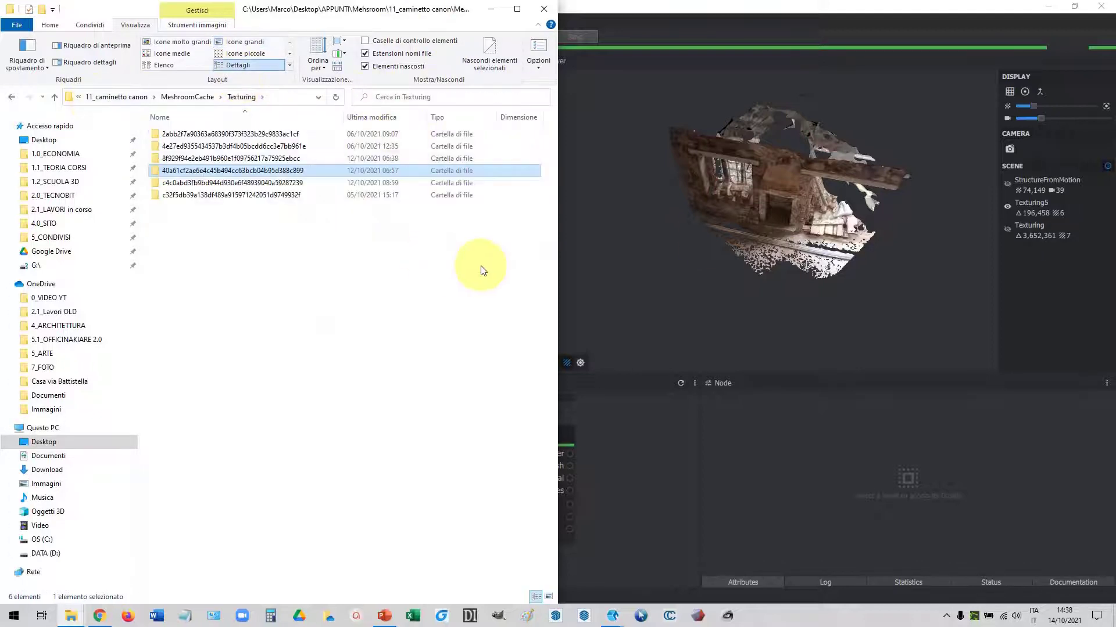
{"action": "left_click", "coordinate": [491, 9]}
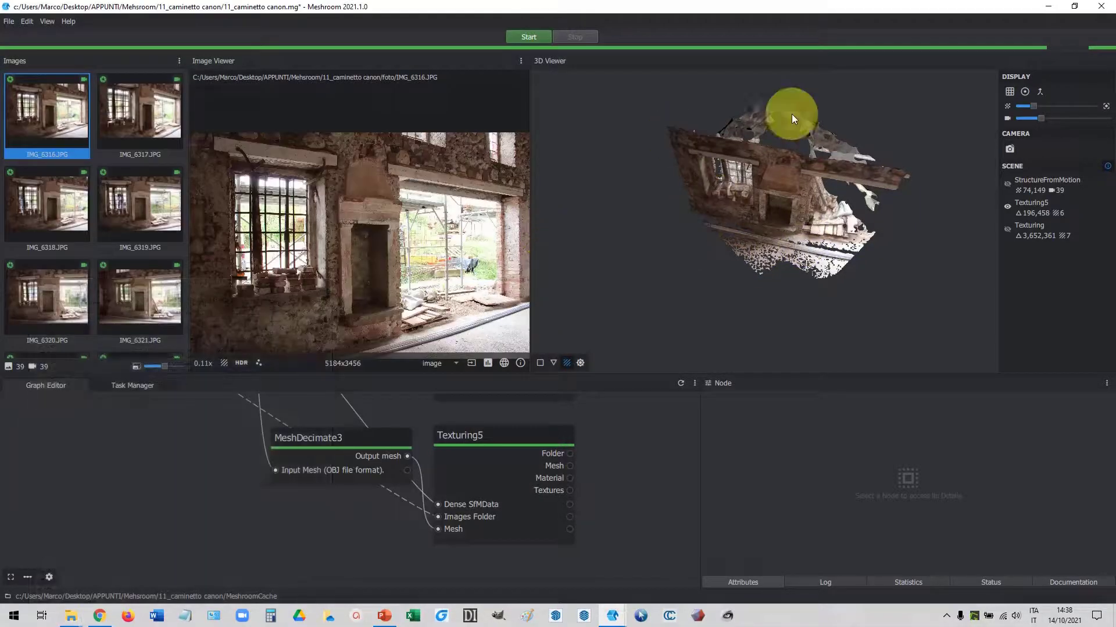
Step: Orbit and zoom onto the textured fireplace and window, then return to PowerPoint slide 5
{"action": "mouse_move", "coordinate": [772, 215]}
{"action": "left_mouse_down"}
{"action": "mouse_move", "coordinate": [787, 175]}
{"action": "mouse_move", "coordinate": [789, 264]}
{"action": "left_mouse_up"}
{"action": "scroll", "coordinate": [789, 265], "scroll_direction": "up", "scroll_amount": 3}
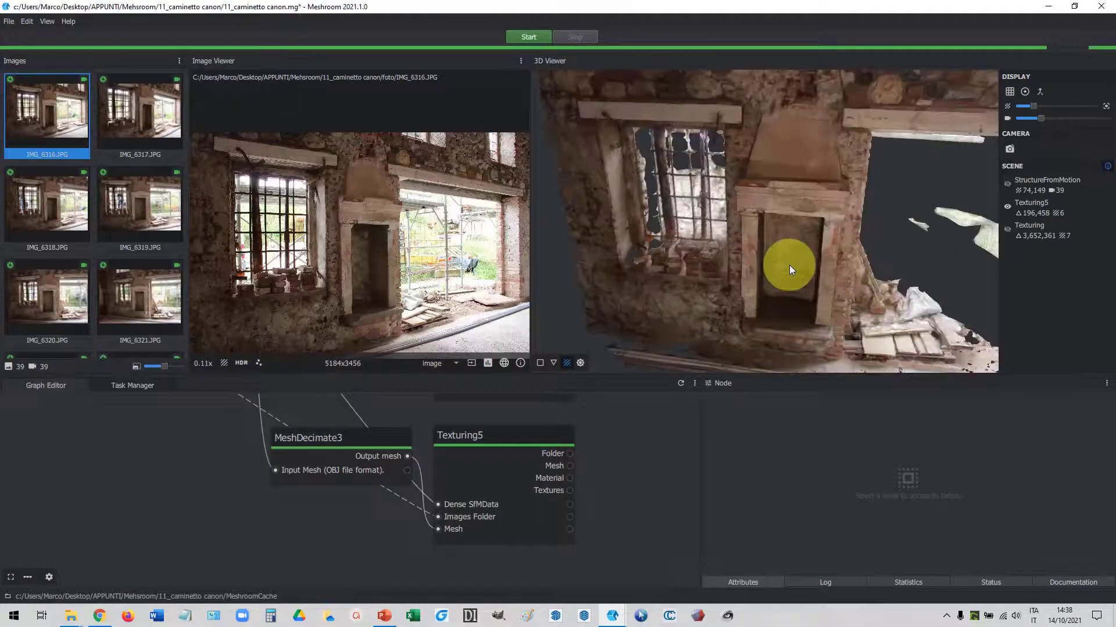
{"action": "scroll", "coordinate": [789, 265], "scroll_direction": "up", "scroll_amount": 2}
{"action": "right_click", "coordinate": [780, 242]}
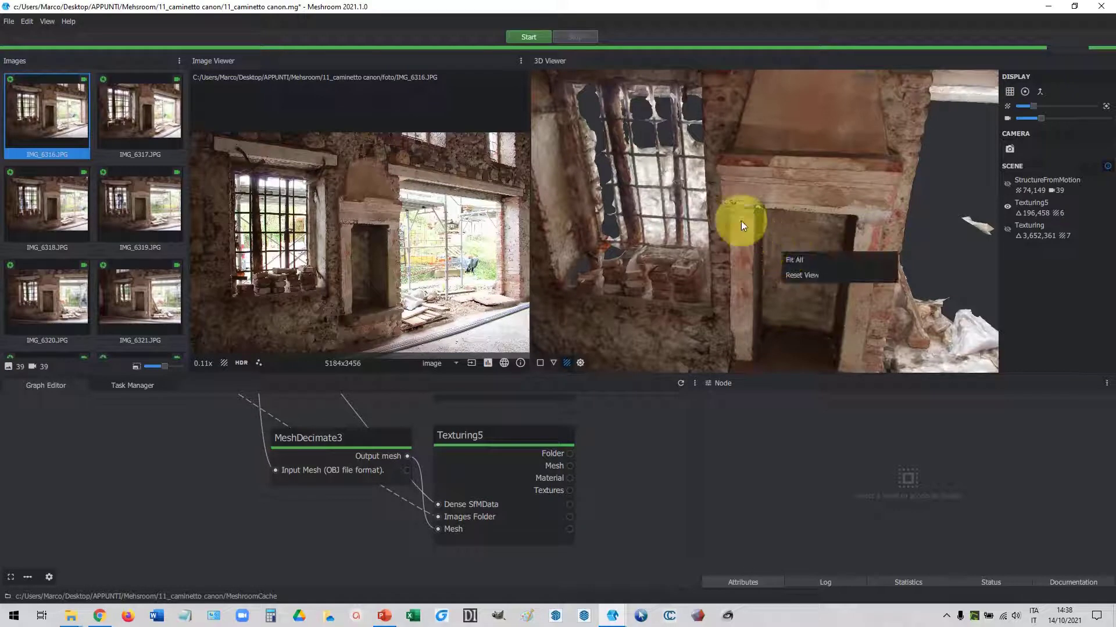
{"action": "left_click_drag", "start_coordinate": [731, 215], "coordinate": [737, 224]}
{"action": "scroll", "coordinate": [737, 225], "scroll_direction": "down", "scroll_amount": 2}
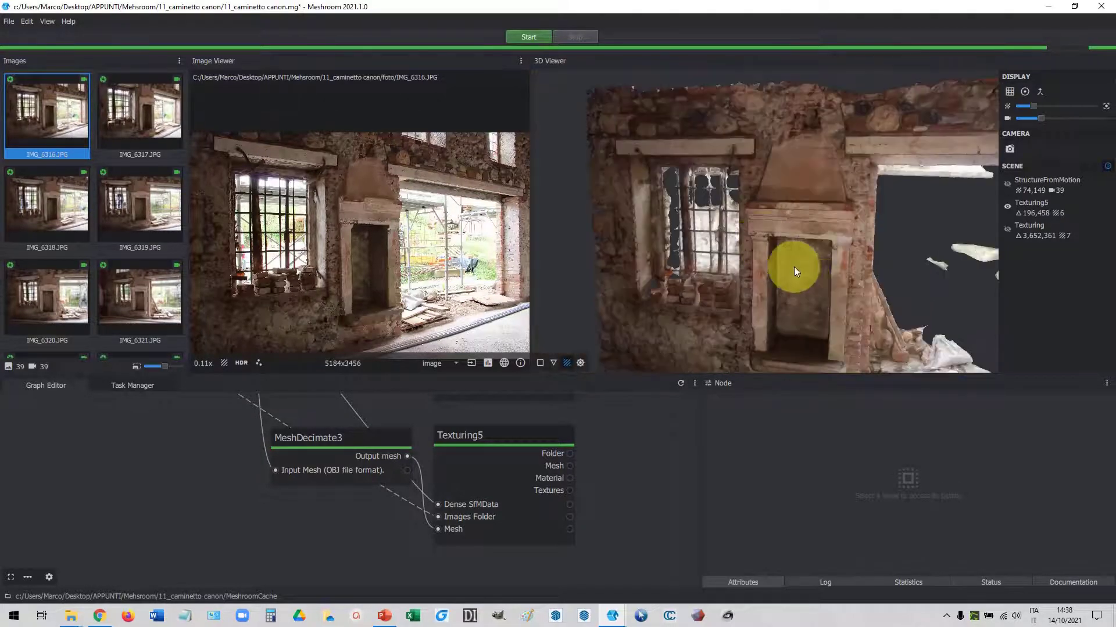
{"action": "left_click", "coordinate": [383, 617]}
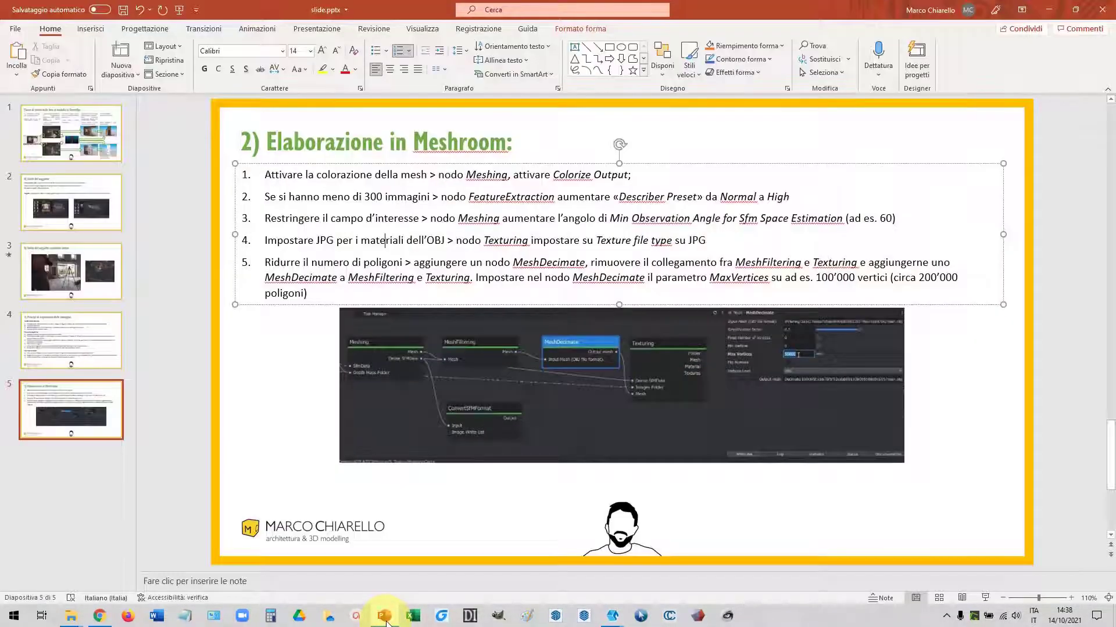
{"action": "left_click", "coordinate": [208, 285]}
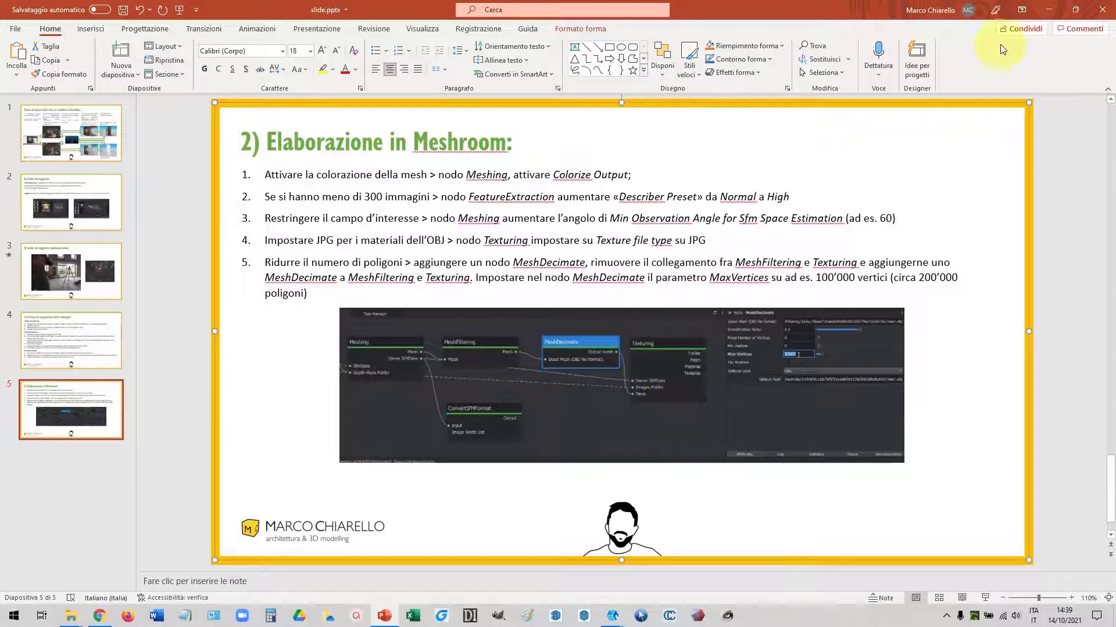
Step: Minimize the PowerPoint deck to bring the Meshroom fireplace project back into view
{"action": "left_click", "coordinate": [1049, 9]}
Step: Enlarge and zoom out the node graph to show all three decimate–texturing branches, then bring up the add-node menu
{"action": "middle_click_drag", "start_coordinate": [256, 512], "coordinate": [500, 499]}
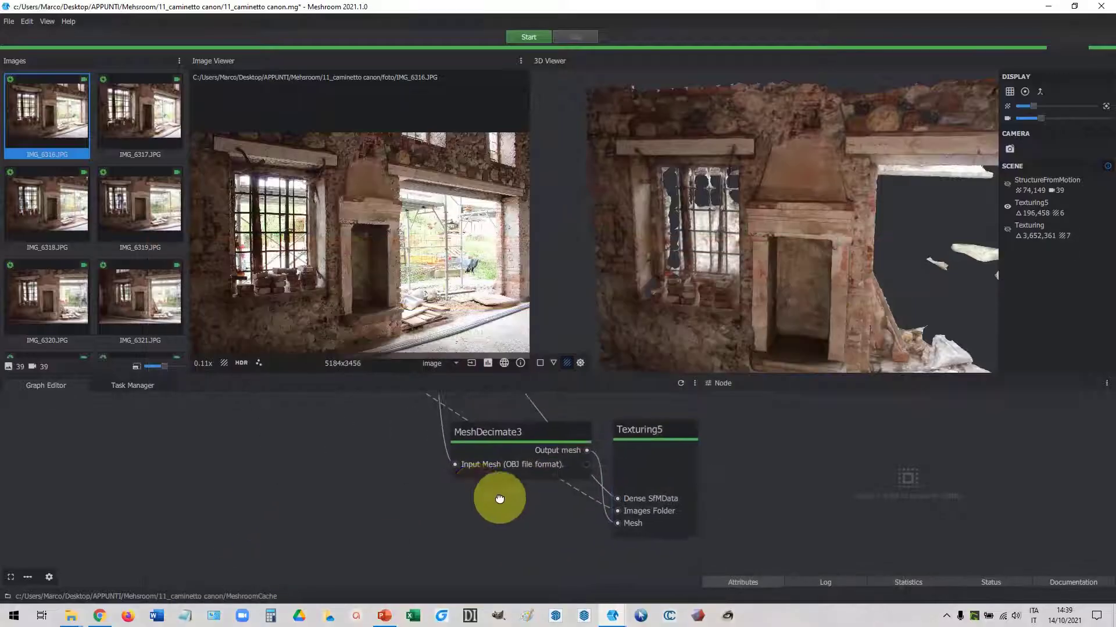
{"action": "scroll", "coordinate": [499, 498], "scroll_direction": "down", "scroll_amount": 2}
{"action": "scroll", "coordinate": [439, 476], "scroll_direction": "down", "scroll_amount": 2}
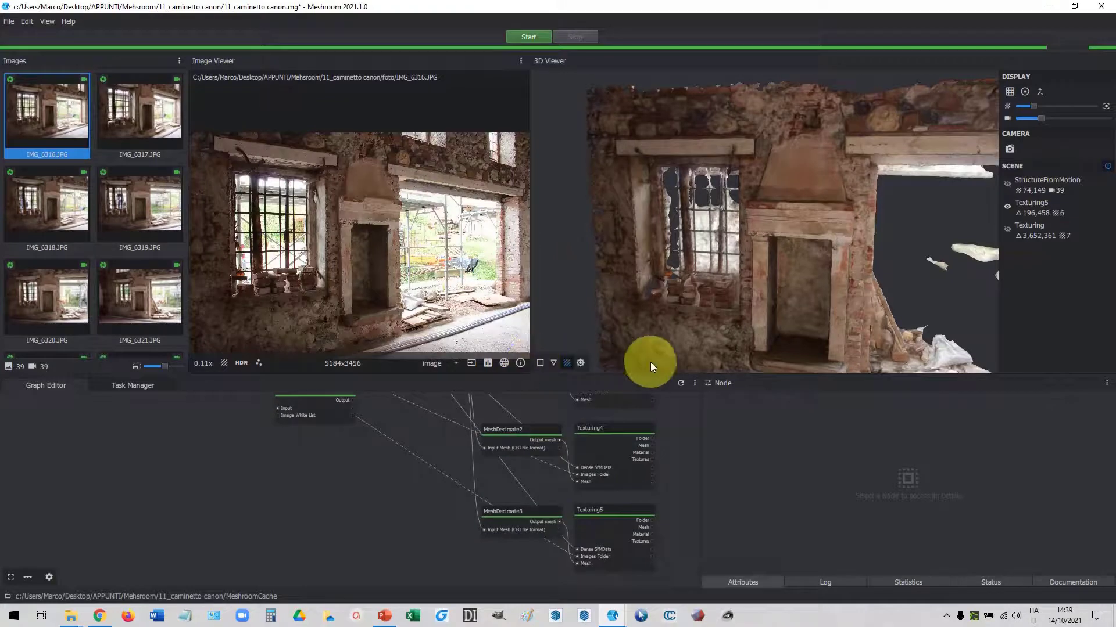
{"action": "left_click_drag", "start_coordinate": [650, 373], "coordinate": [650, 247]}
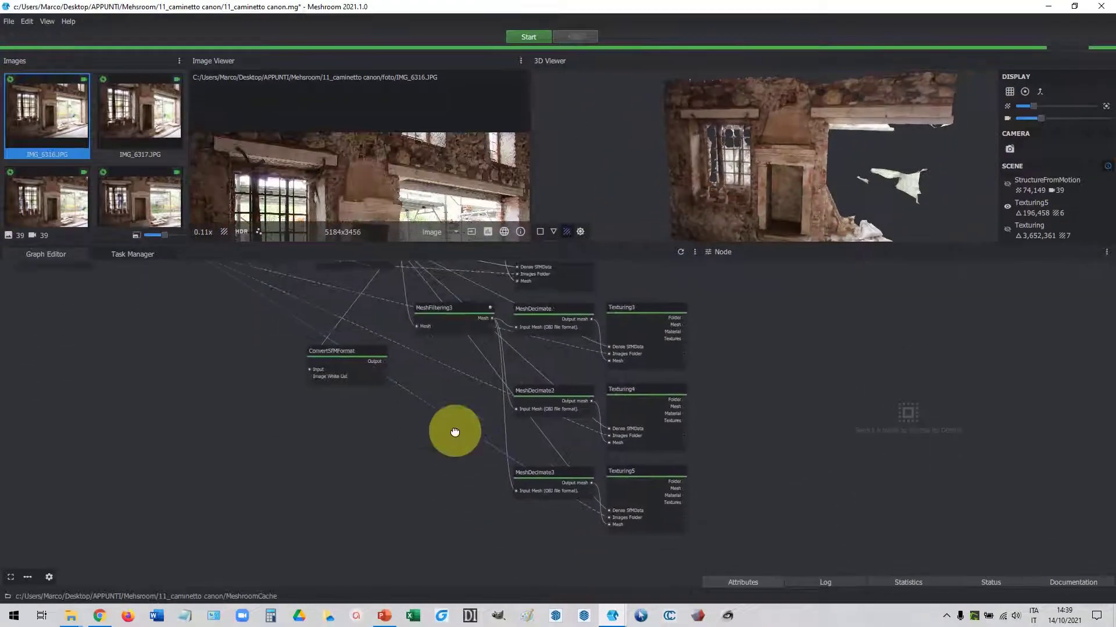
{"action": "middle_click_drag", "start_coordinate": [409, 456], "coordinate": [409, 476]}
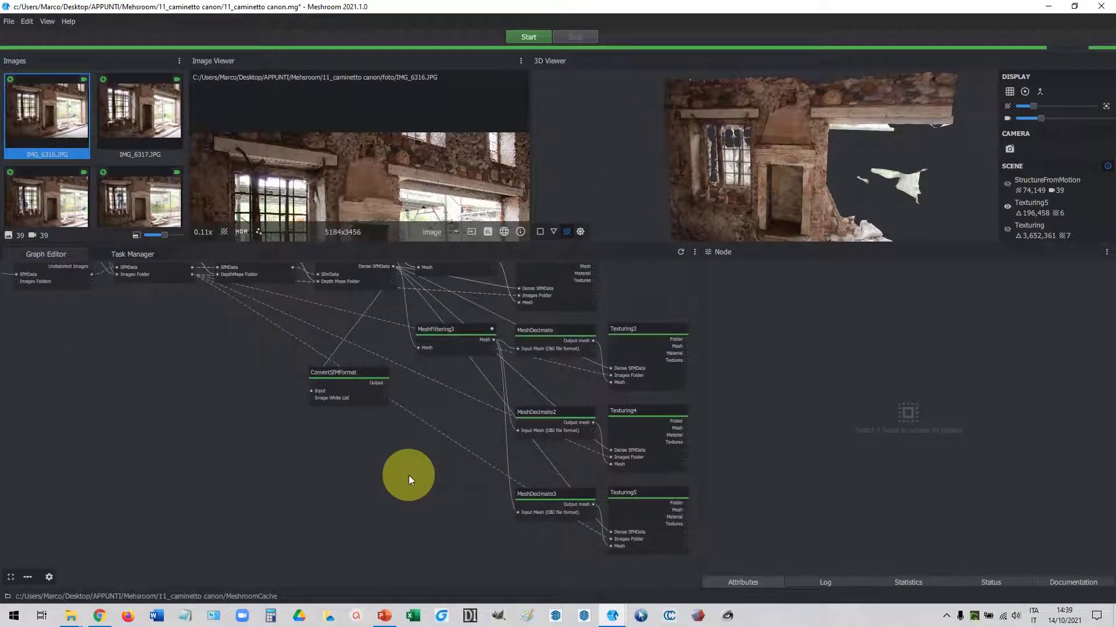
{"action": "scroll", "coordinate": [416, 445], "scroll_direction": "down", "scroll_amount": 1}
{"action": "scroll", "coordinate": [417, 446], "scroll_direction": "down", "scroll_amount": 1}
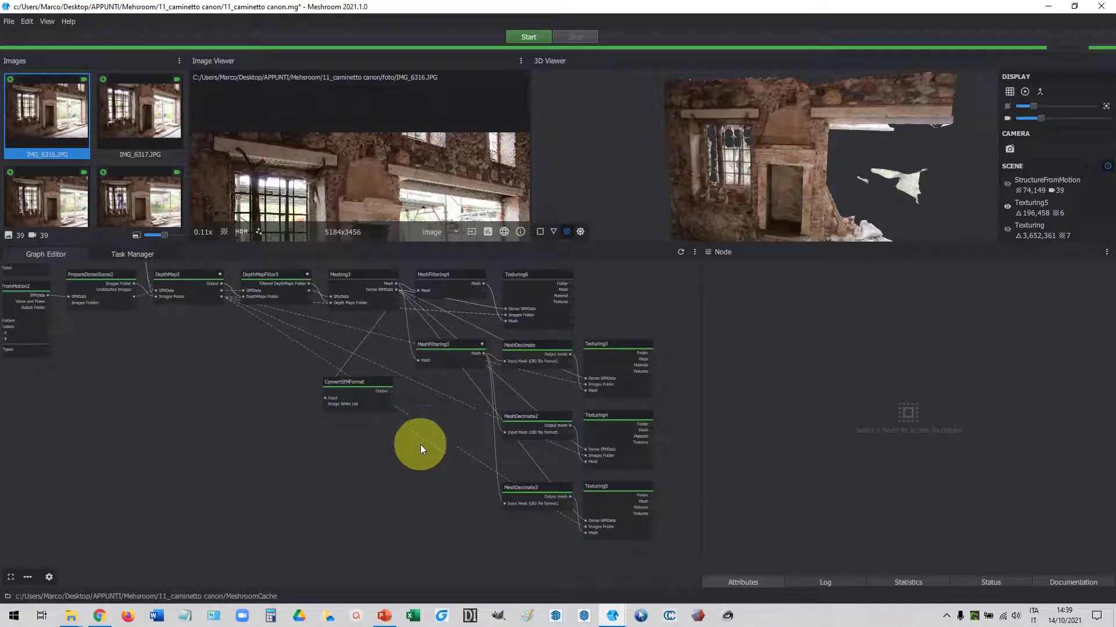
{"action": "right_click", "coordinate": [401, 461]}
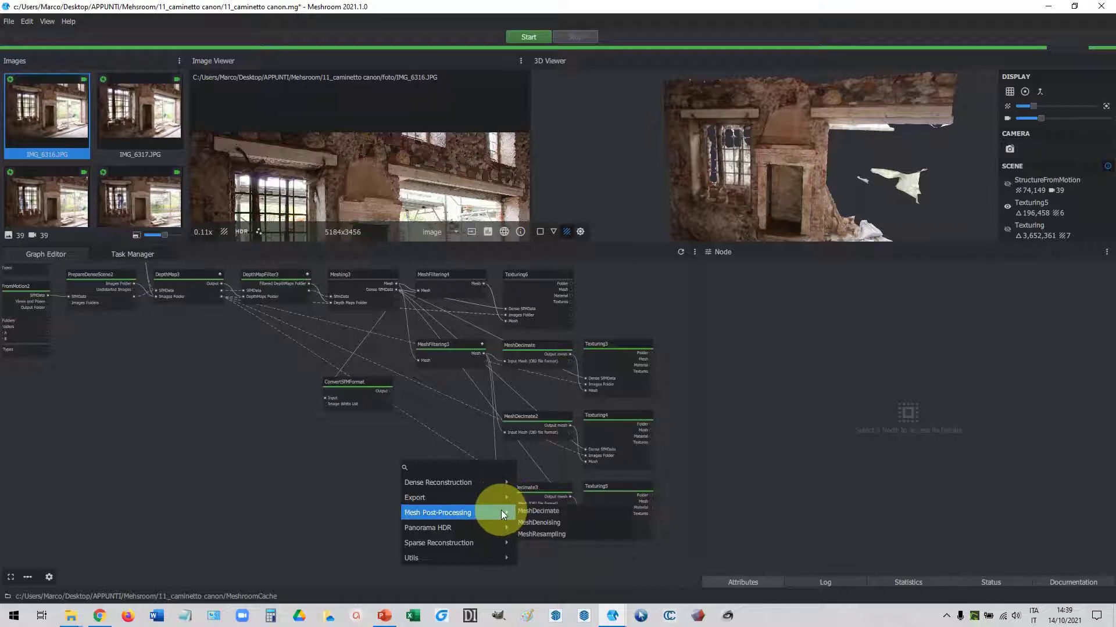
{"action": "mouse_move", "coordinate": [439, 542]}
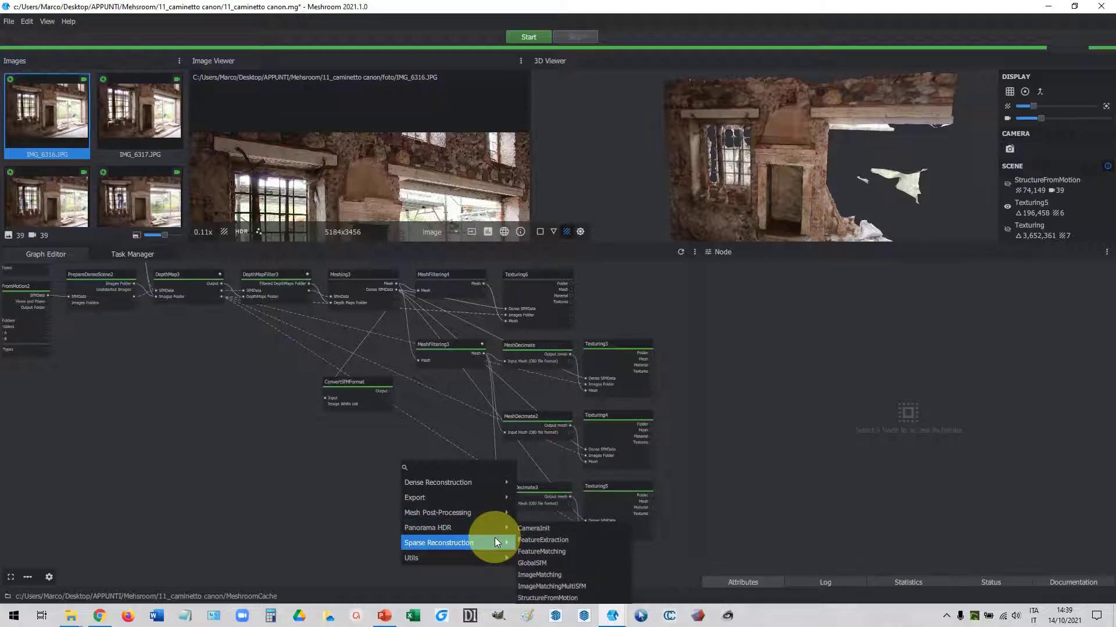
Step: Add a MeshDecimate4 node from Mesh Post-Processing and place it below the existing decimate nodes
{"action": "right_click", "coordinate": [424, 404]}
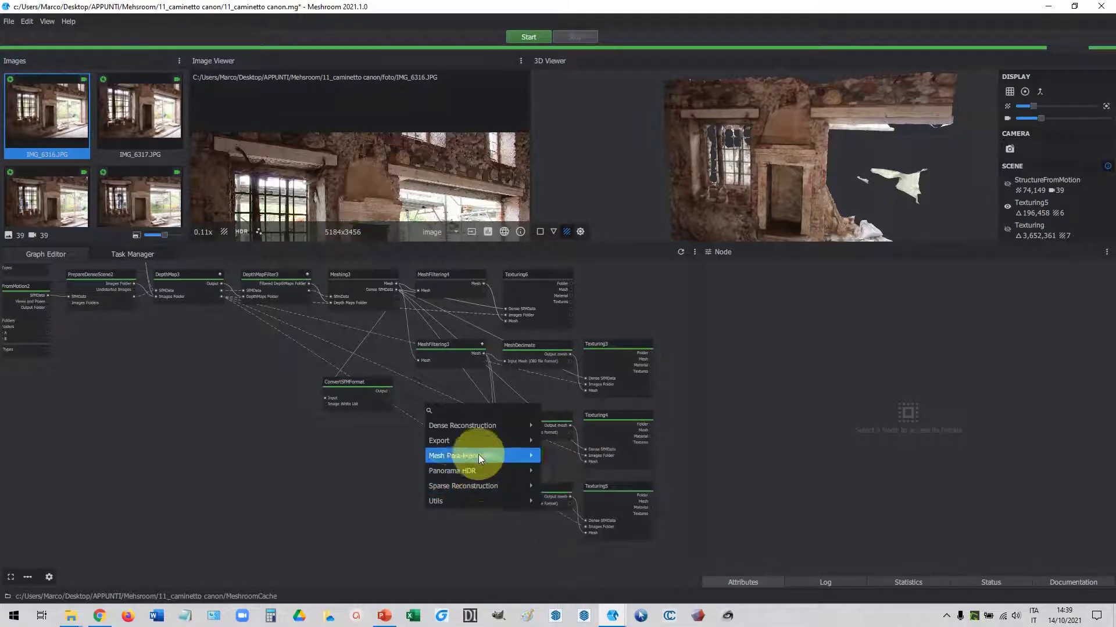
{"action": "mouse_move", "coordinate": [461, 455]}
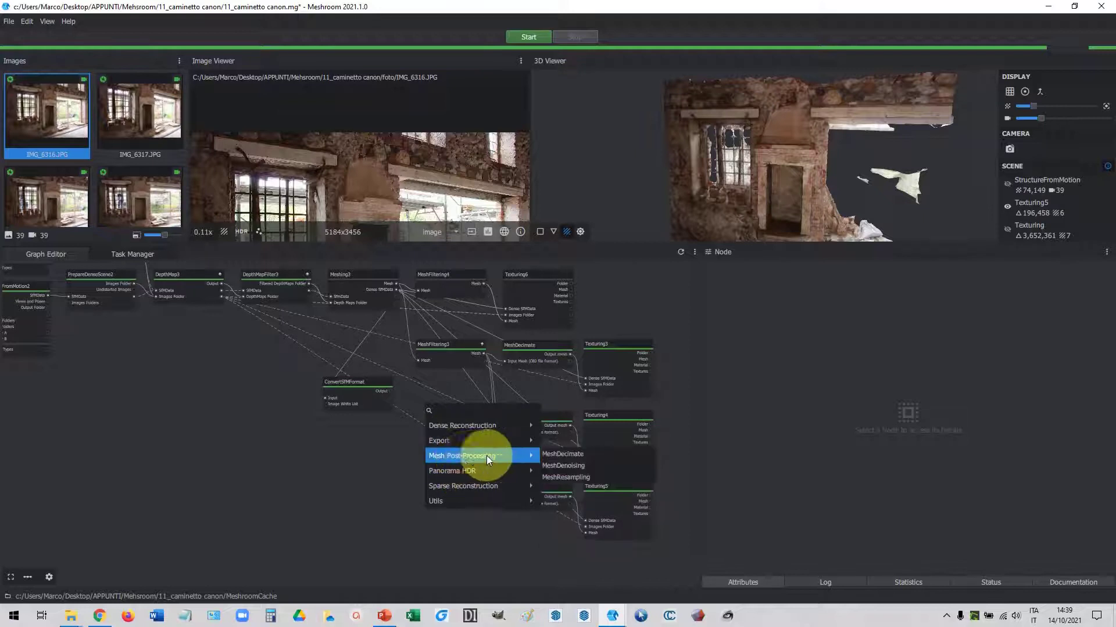
{"action": "left_click", "coordinate": [575, 455]}
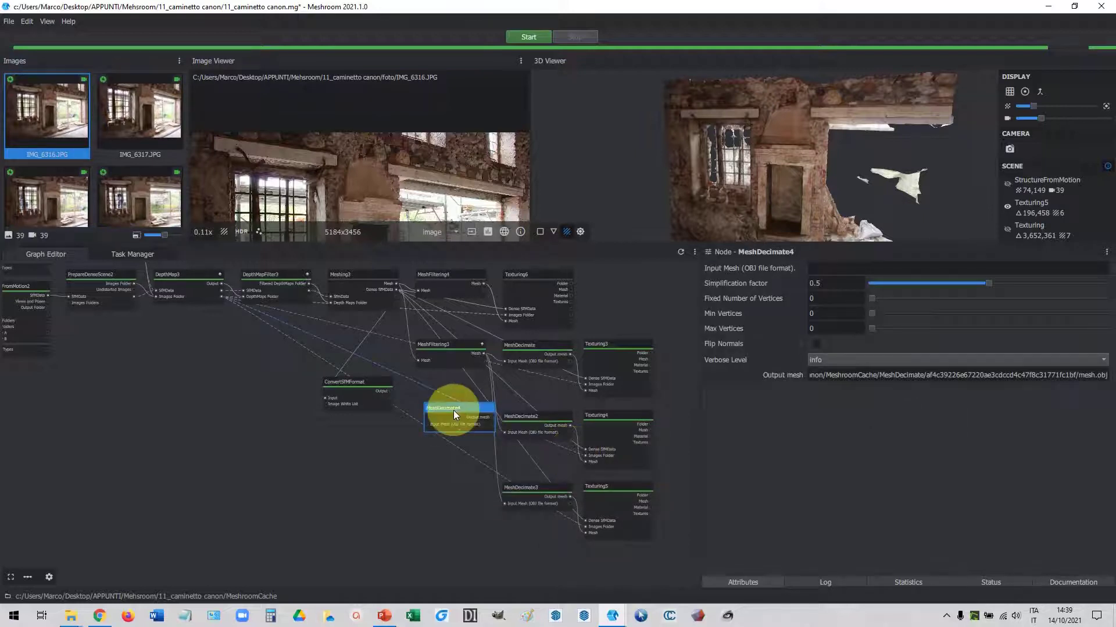
{"action": "left_click_drag", "start_coordinate": [453, 410], "coordinate": [424, 468]}
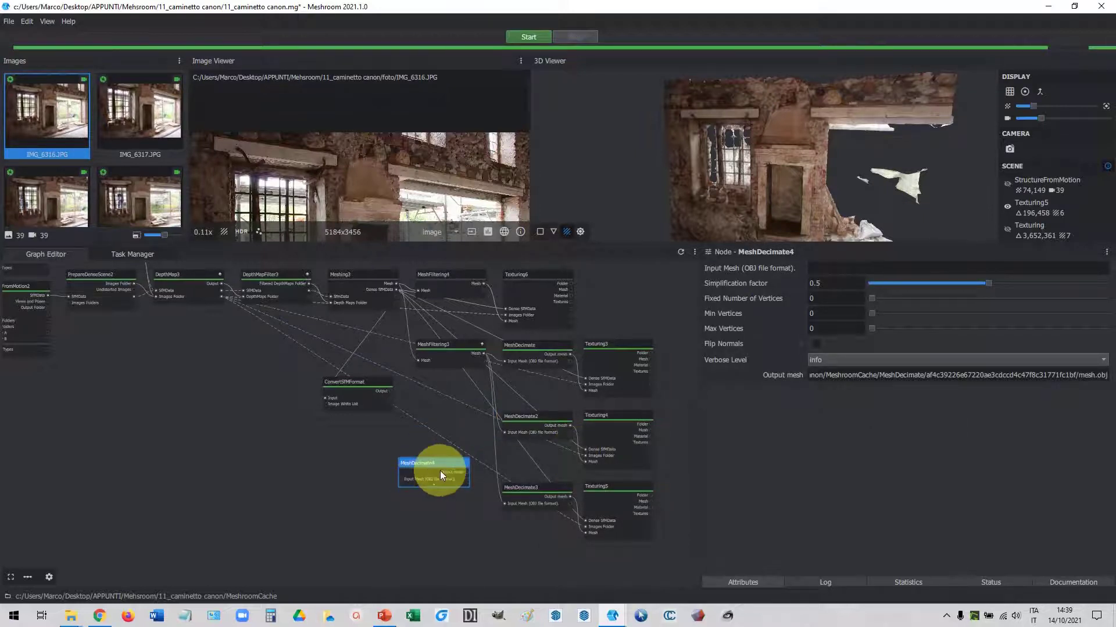
{"action": "scroll", "coordinate": [469, 408], "scroll_direction": "up", "scroll_amount": 2}
{"action": "middle_click_drag", "start_coordinate": [476, 405], "coordinate": [474, 518]}
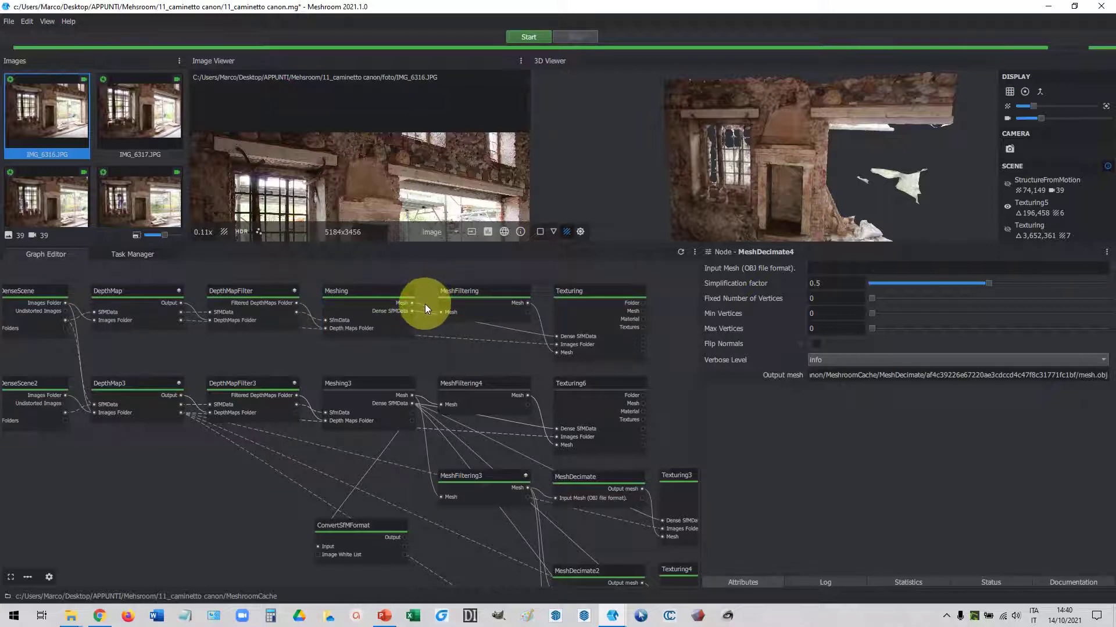
Step: Delete the unused MeshDecimate4 node from the graph
{"action": "middle_click_drag", "start_coordinate": [552, 371], "coordinate": [478, 376]}
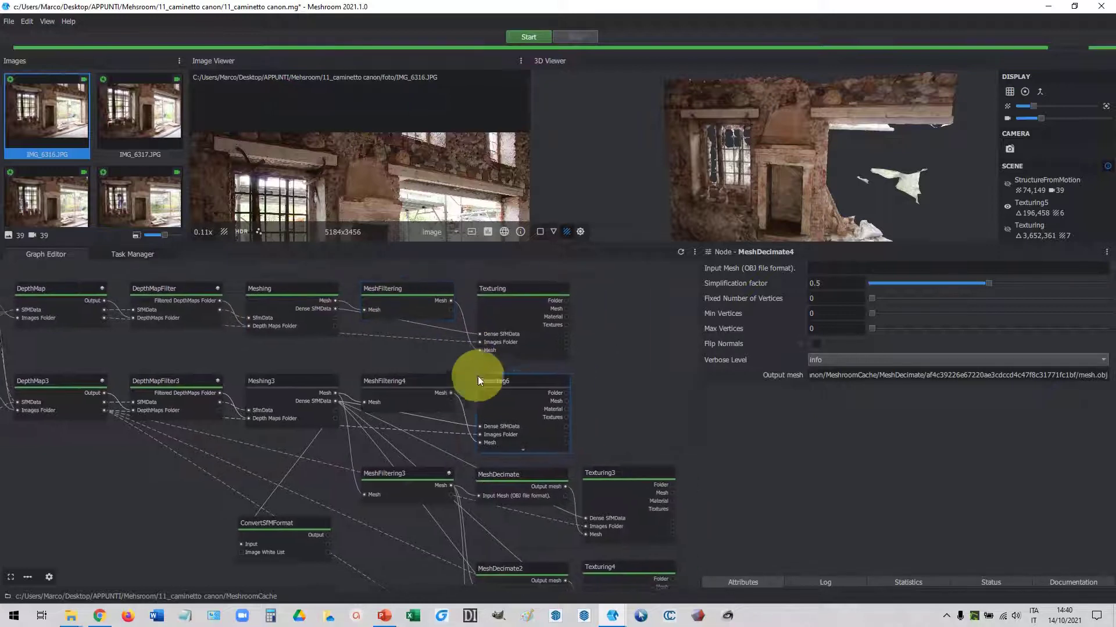
{"action": "right_click", "coordinate": [456, 314]}
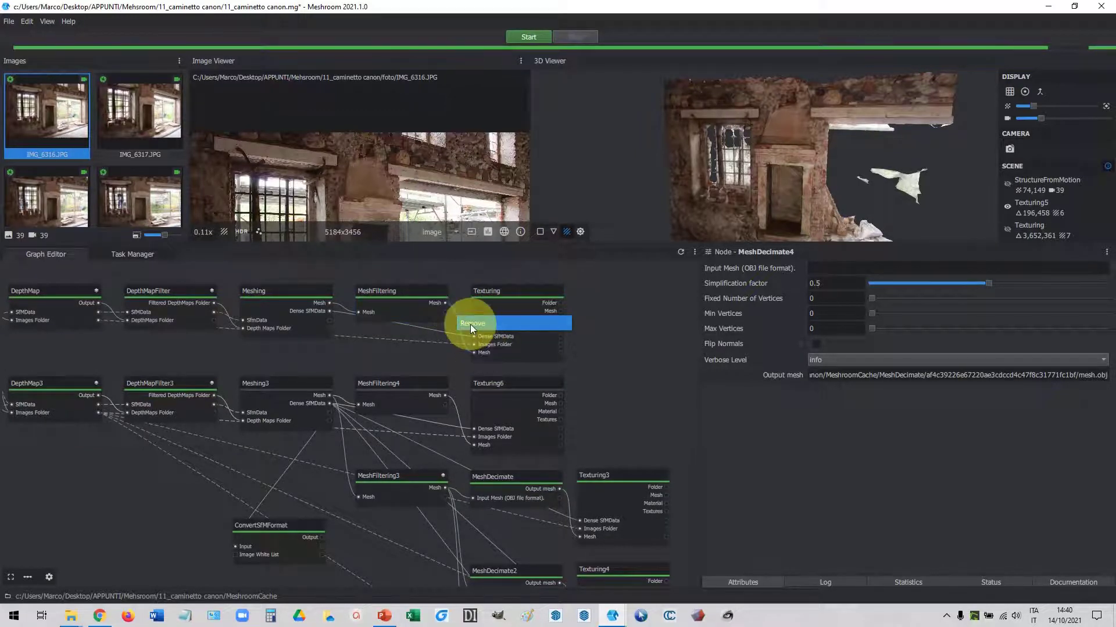
{"action": "left_click", "coordinate": [619, 358]}
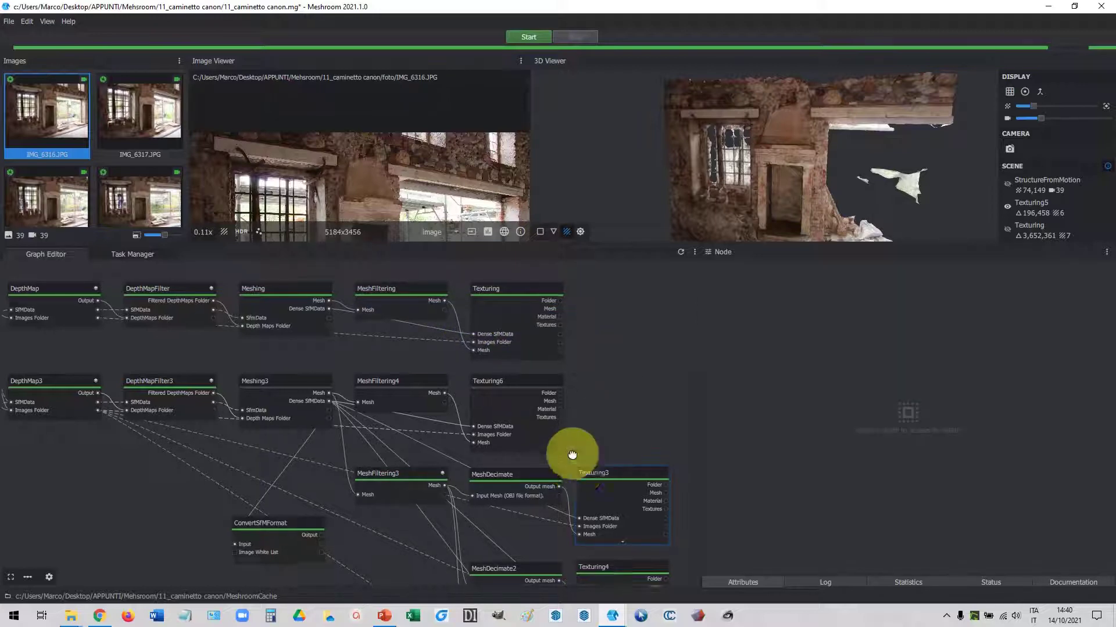
{"action": "left_click", "coordinate": [378, 457]}
{"action": "key", "text": "Delete"}
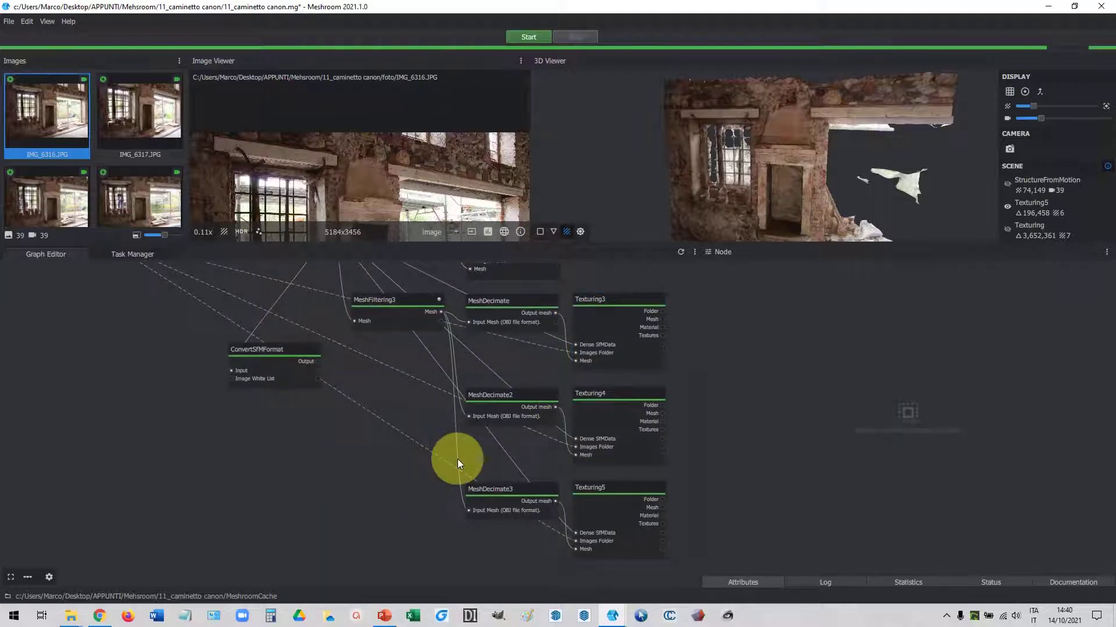
Step: Remove the mesh link feeding MeshDecimate3 so Texturing5's model unloads
{"action": "middle_click_drag", "start_coordinate": [518, 459], "coordinate": [483, 456]}
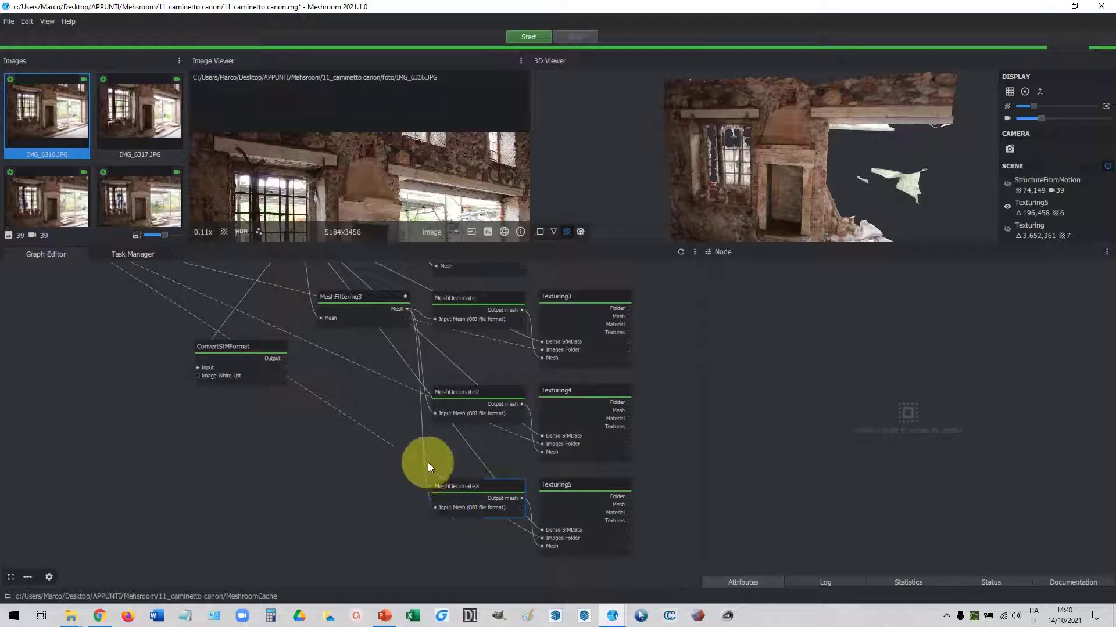
{"action": "right_click", "coordinate": [423, 445]}
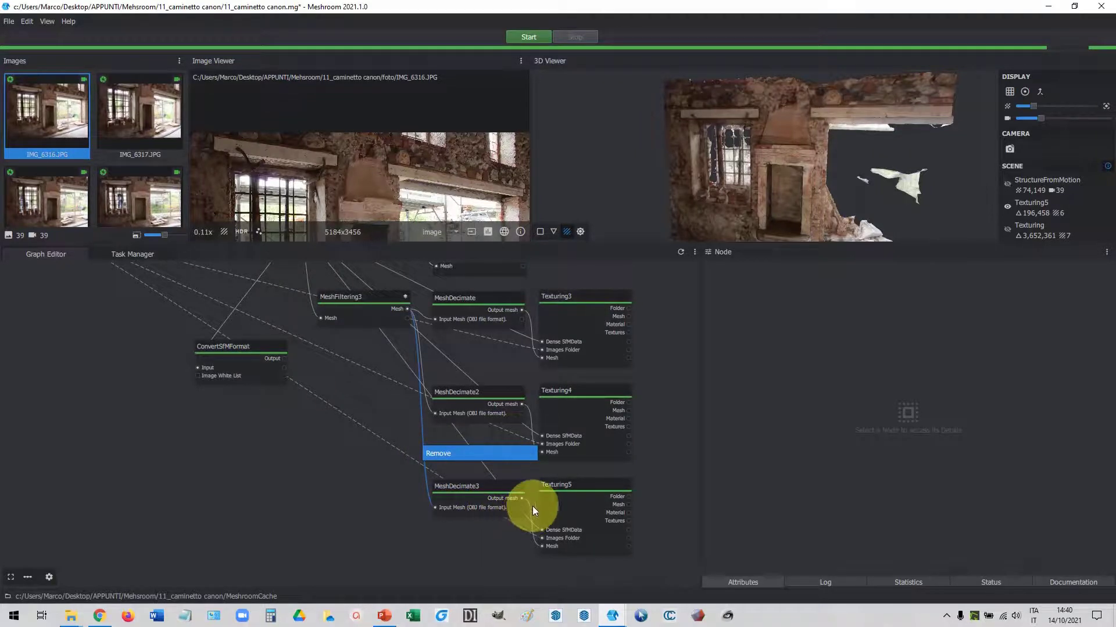
{"action": "key", "text": "Return"}
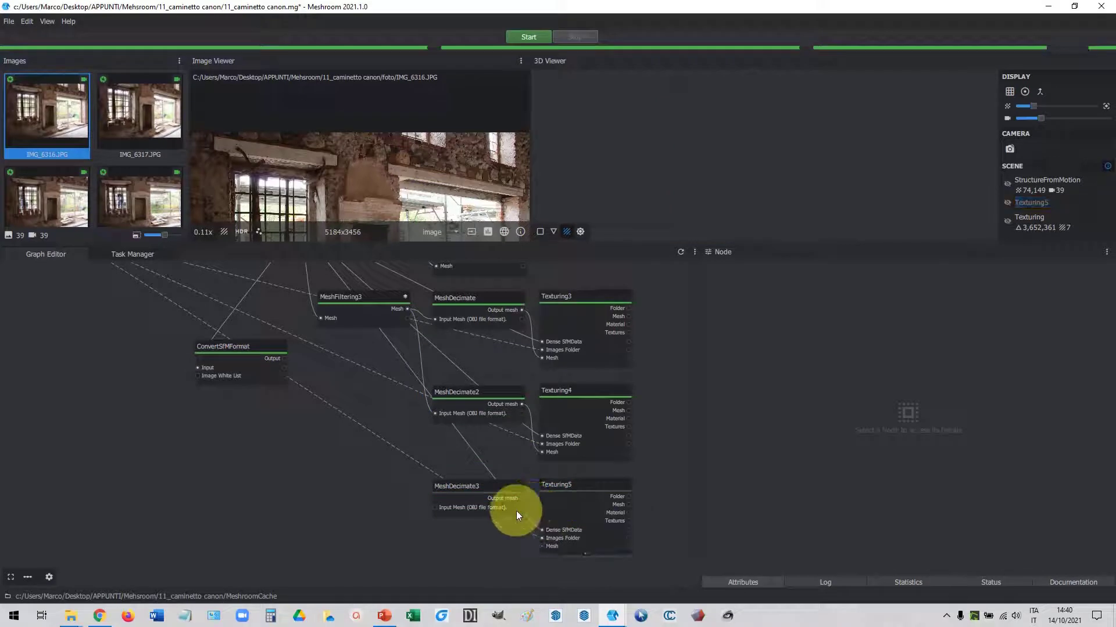
{"action": "left_click", "coordinate": [396, 312]}
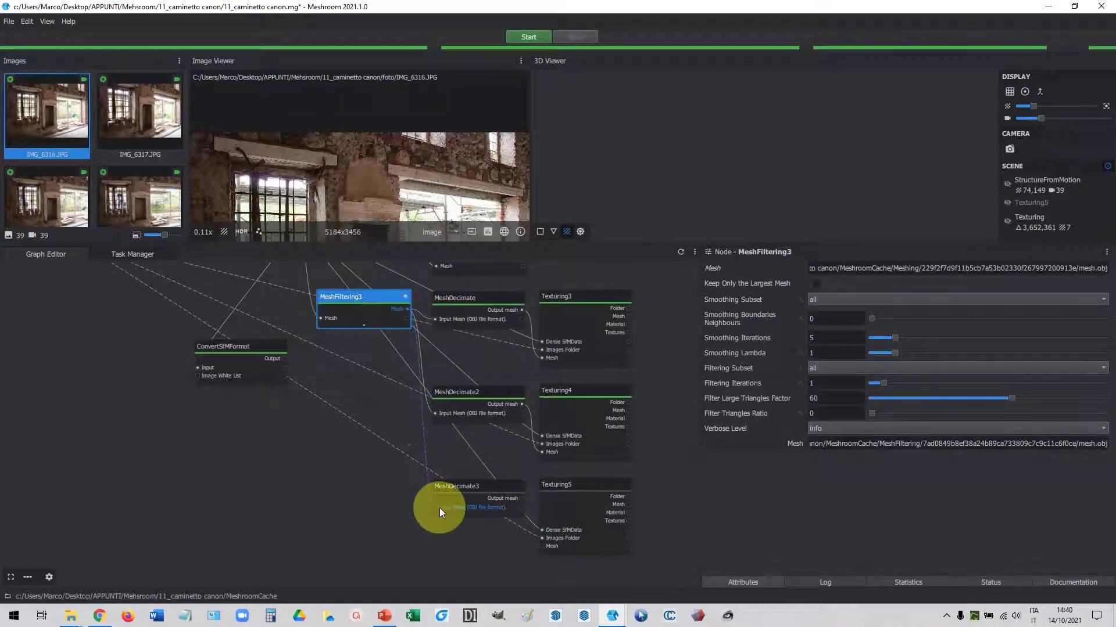
Step: Reconnect MeshFiltering3's mesh to MeshDecimate3 and view its settings
{"action": "left_click_drag", "start_coordinate": [413, 392], "coordinate": [437, 508]}
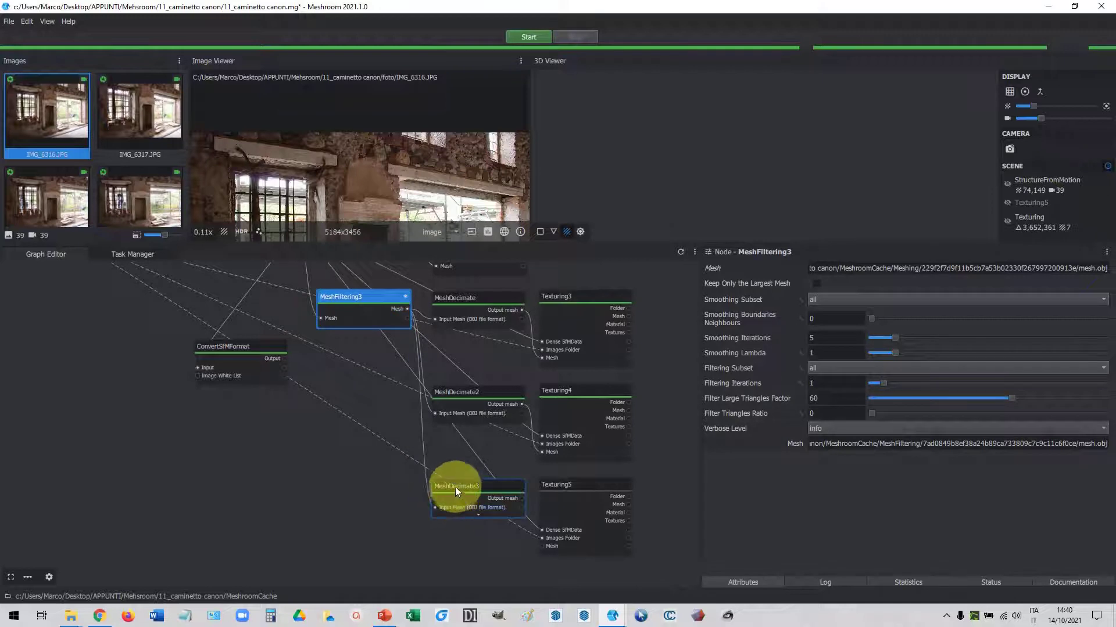
{"action": "left_click", "coordinate": [515, 498]}
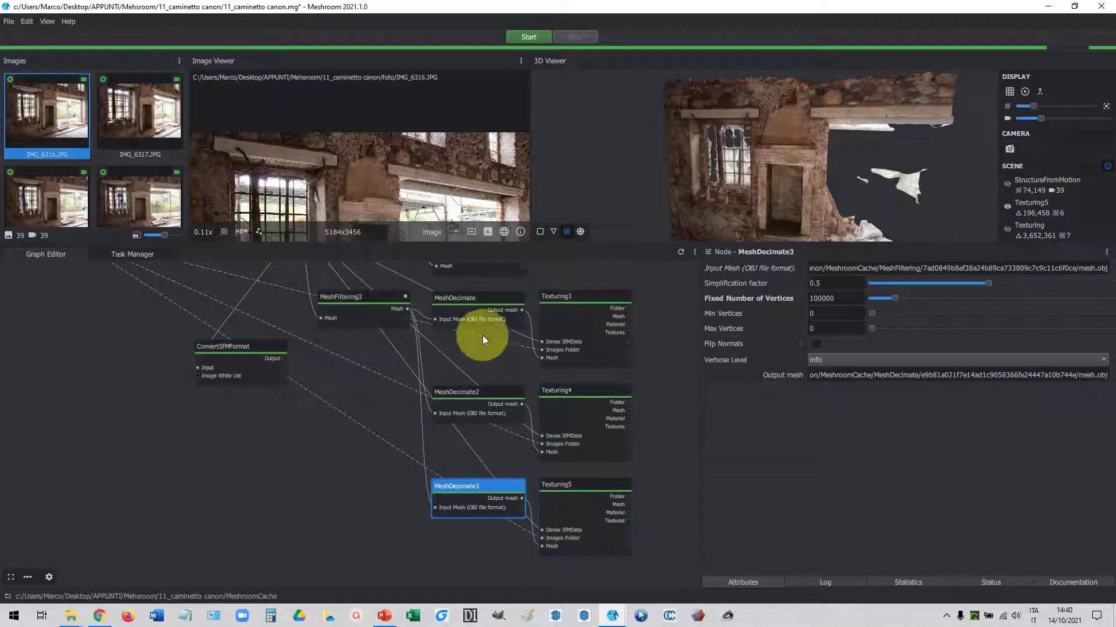
{"action": "scroll", "coordinate": [482, 336], "scroll_direction": "down", "scroll_amount": 3}
{"action": "scroll", "coordinate": [440, 390], "scroll_direction": "up", "scroll_amount": 3}
{"action": "scroll", "coordinate": [483, 406], "scroll_direction": "up", "scroll_amount": 3}
{"action": "scroll", "coordinate": [483, 406], "scroll_direction": "up", "scroll_amount": 1}
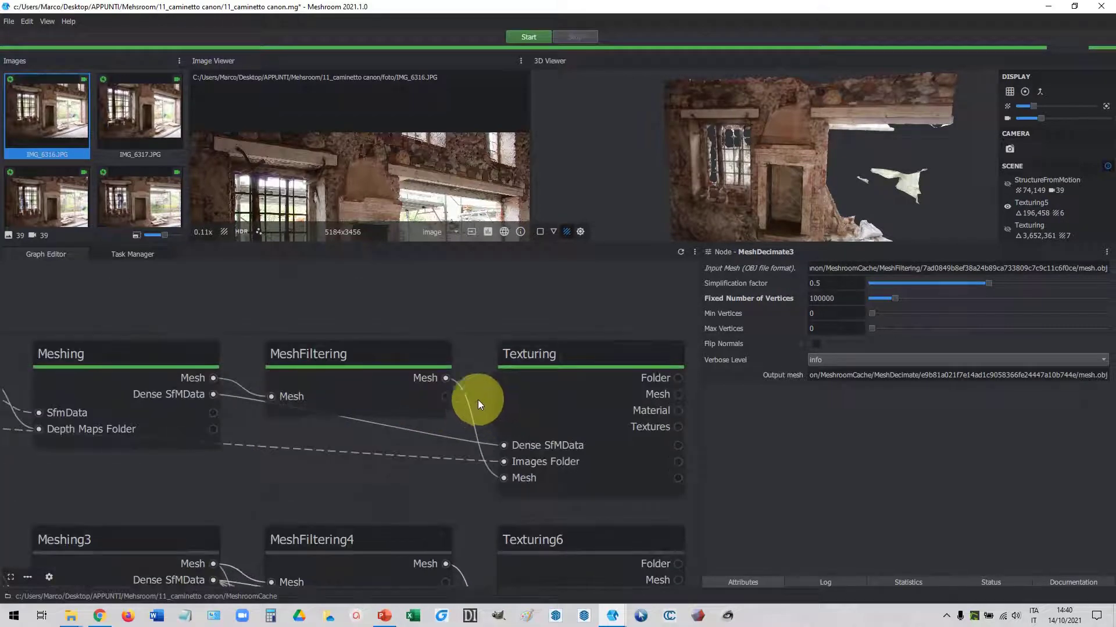
Step: Link MeshFiltering3's mesh to MeshDecimate and confirm its 25000-vertex target
{"action": "middle_click_drag", "start_coordinate": [397, 359], "coordinate": [346, 351]}
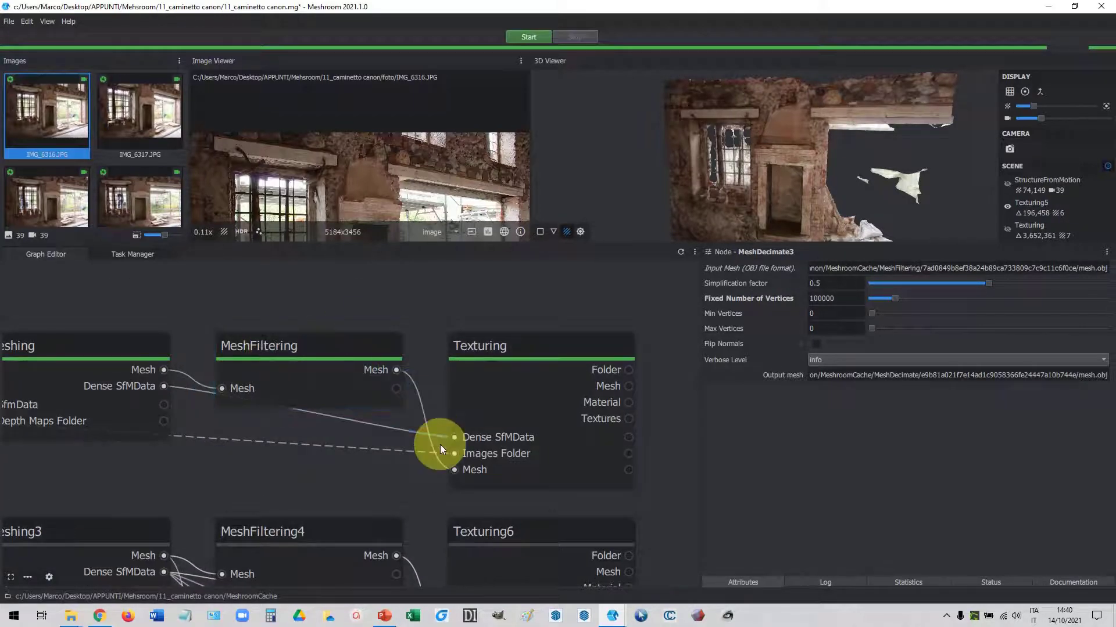
{"action": "scroll", "coordinate": [495, 343], "scroll_direction": "down", "scroll_amount": 2}
{"action": "scroll", "coordinate": [499, 343], "scroll_direction": "down", "scroll_amount": 1}
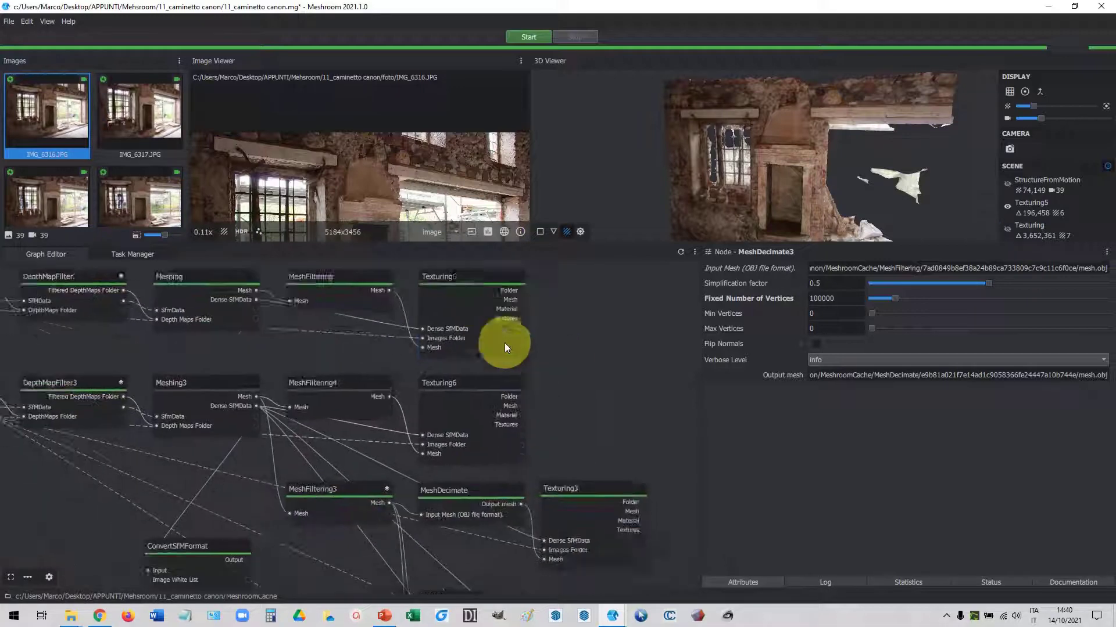
{"action": "scroll", "coordinate": [504, 343], "scroll_direction": "up", "scroll_amount": 1}
{"action": "scroll", "coordinate": [494, 470], "scroll_direction": "up", "scroll_amount": 2}
{"action": "scroll", "coordinate": [504, 465], "scroll_direction": "up", "scroll_amount": 1}
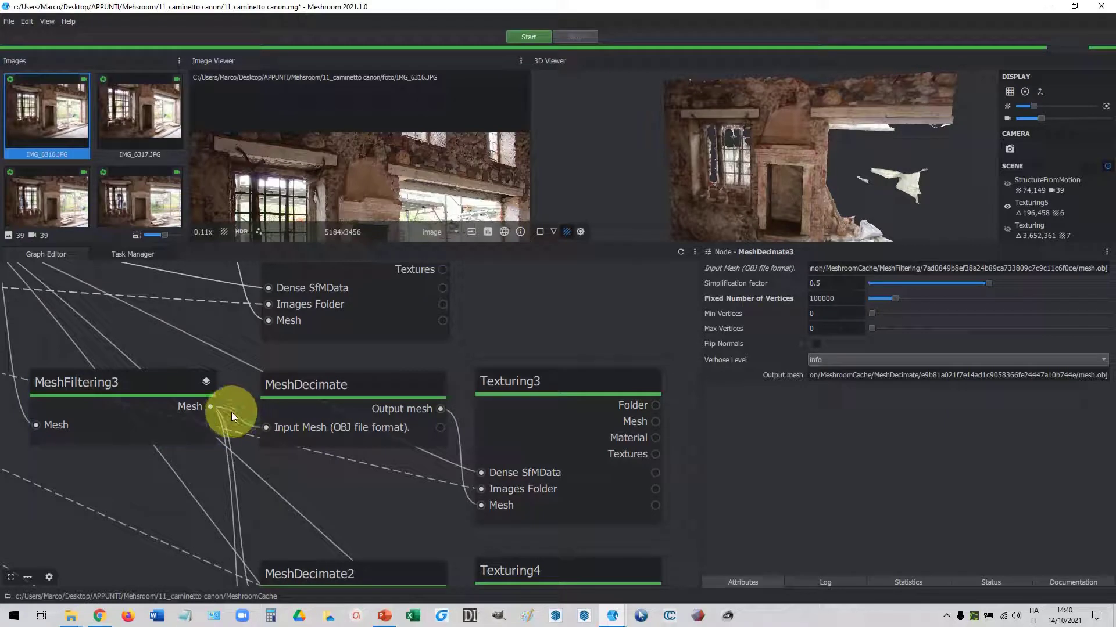
{"action": "left_click_drag", "start_coordinate": [232, 413], "coordinate": [264, 427]}
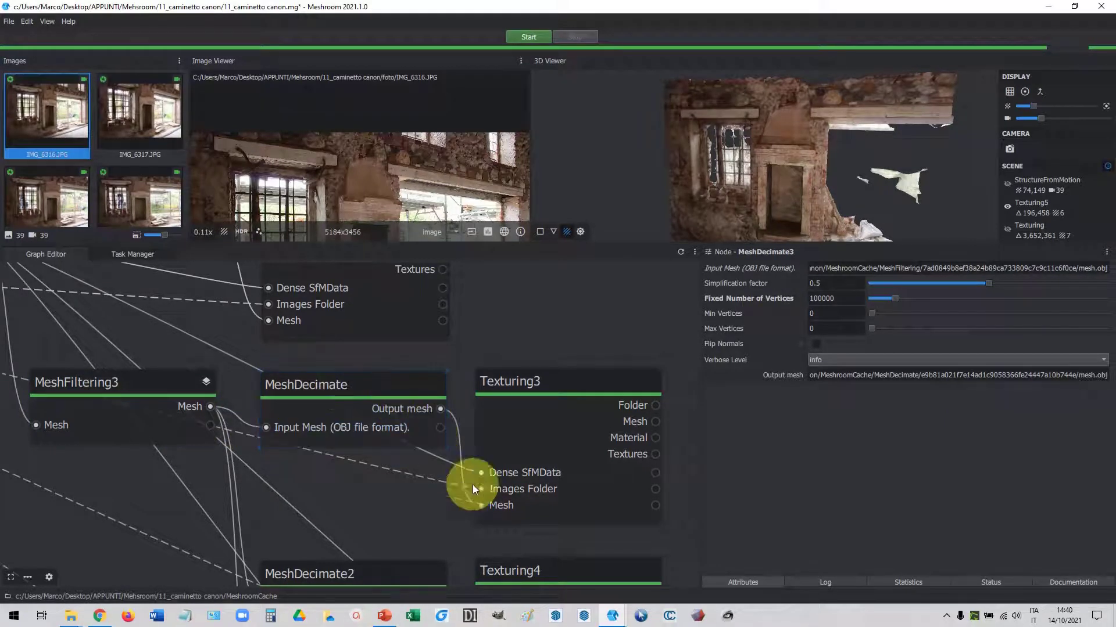
{"action": "left_click", "coordinate": [326, 385]}
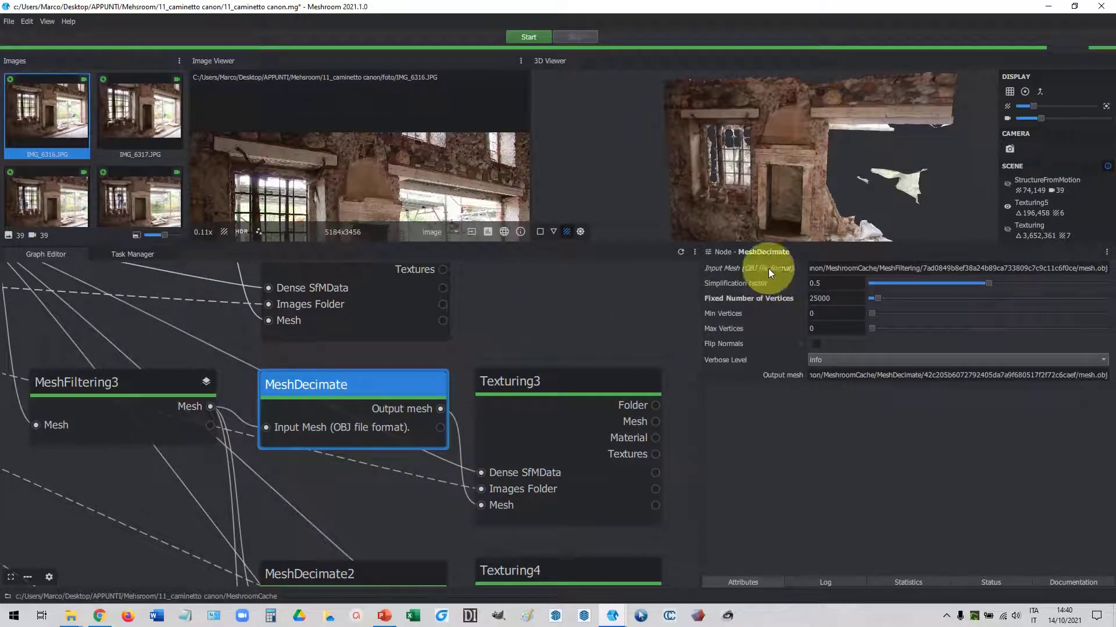
{"action": "double_click", "coordinate": [819, 298]}
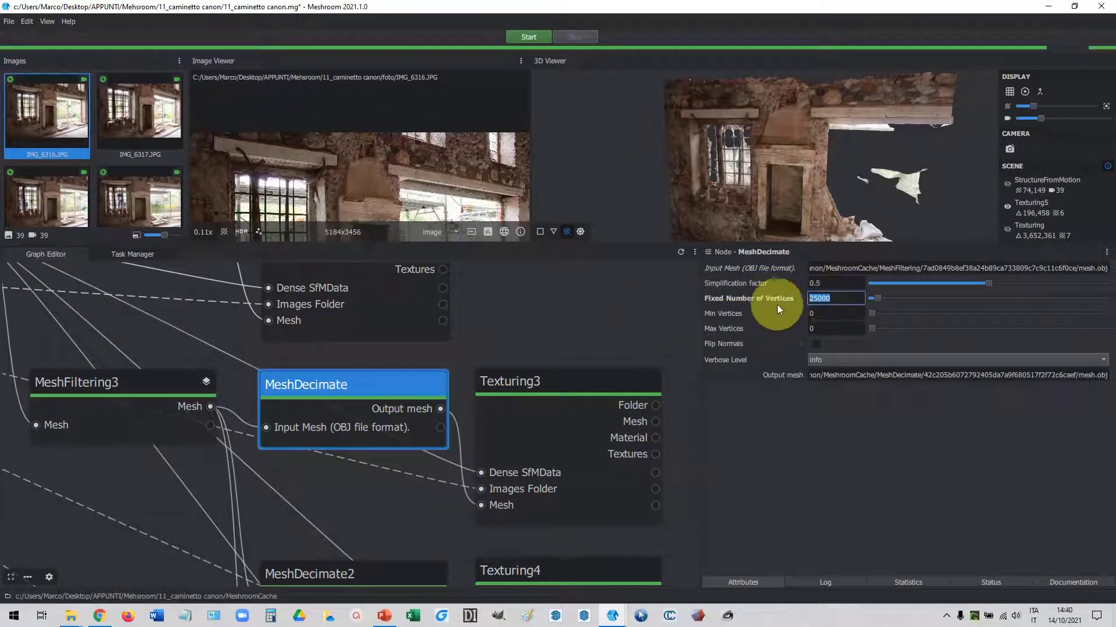
Step: Check MeshDecimate2's 50000 and MeshDecimate3's 100000 vertex targets
{"action": "left_click", "coordinate": [527, 351]}
{"action": "scroll", "coordinate": [539, 438], "scroll_direction": "down", "scroll_amount": 3}
{"action": "left_click", "coordinate": [368, 416]}
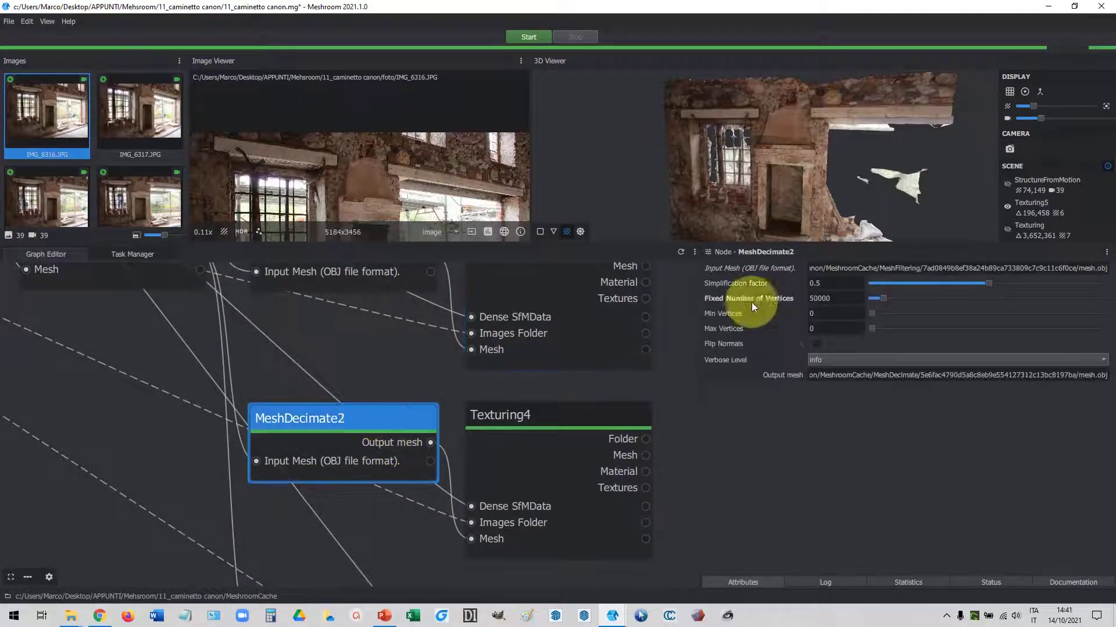
{"action": "scroll", "coordinate": [442, 465], "scroll_direction": "down", "scroll_amount": 3}
{"action": "left_click", "coordinate": [382, 415]}
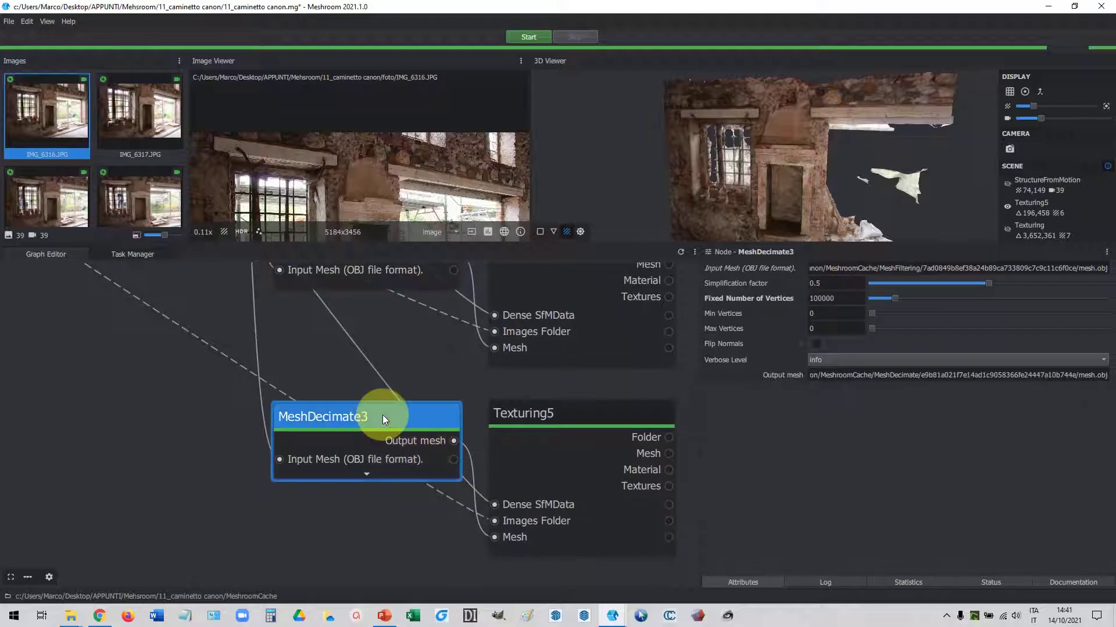
{"action": "scroll", "coordinate": [499, 434], "scroll_direction": "down", "scroll_amount": 3}
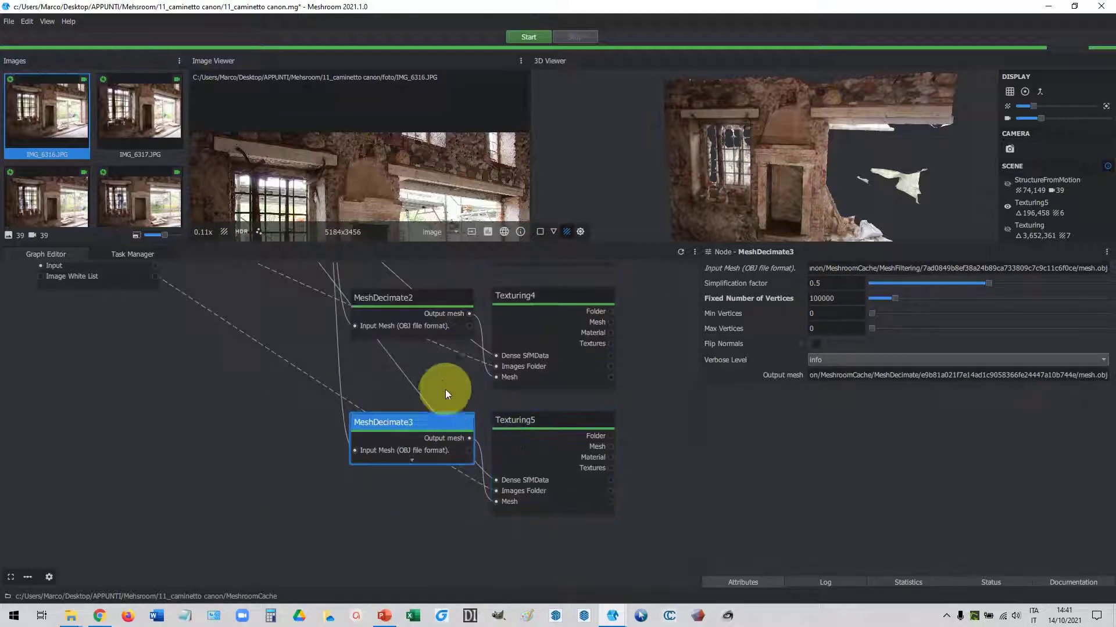
{"action": "middle_click_drag", "start_coordinate": [445, 389], "coordinate": [476, 450]}
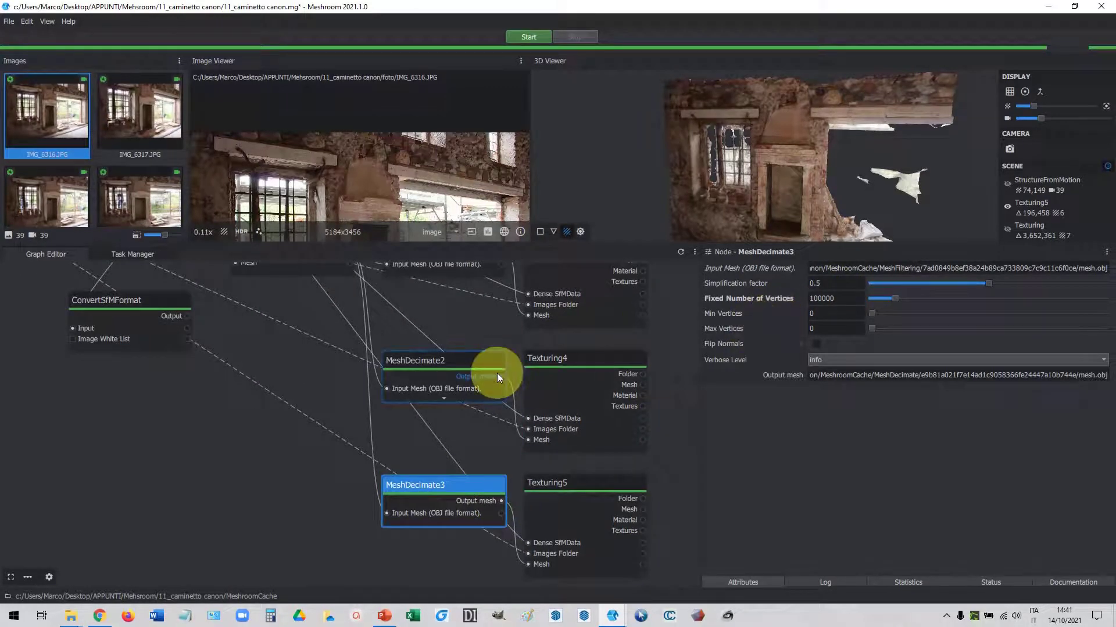
Step: Review the decimation times and the 25'000 run's 46.640 texturing polygon count in the spreadsheet
{"action": "left_click", "coordinate": [100, 617]}
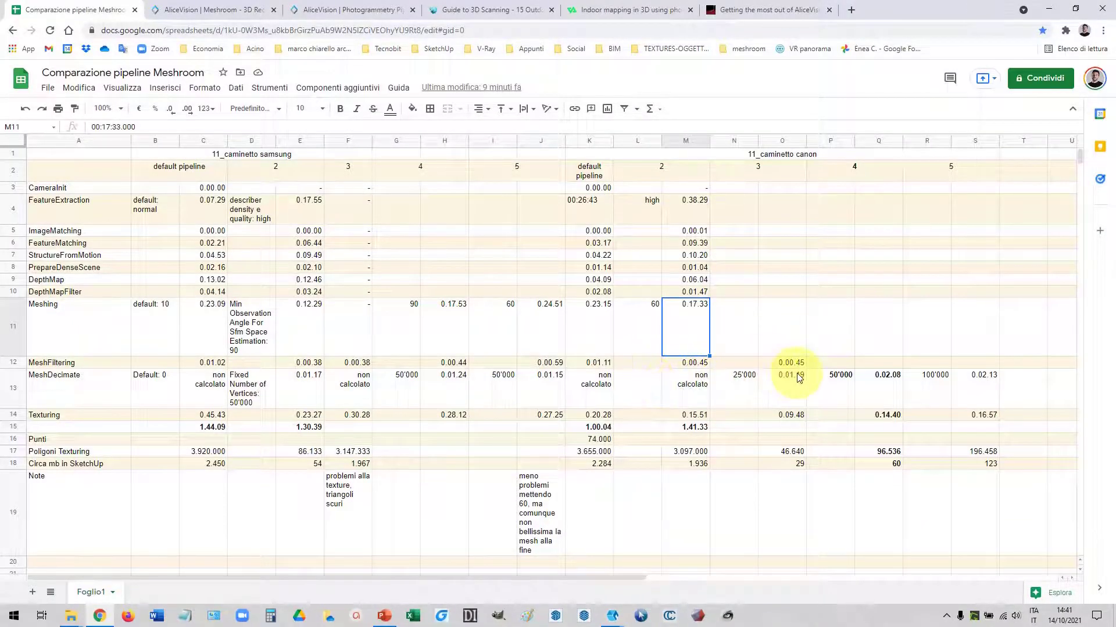
{"action": "left_click", "coordinate": [781, 388]}
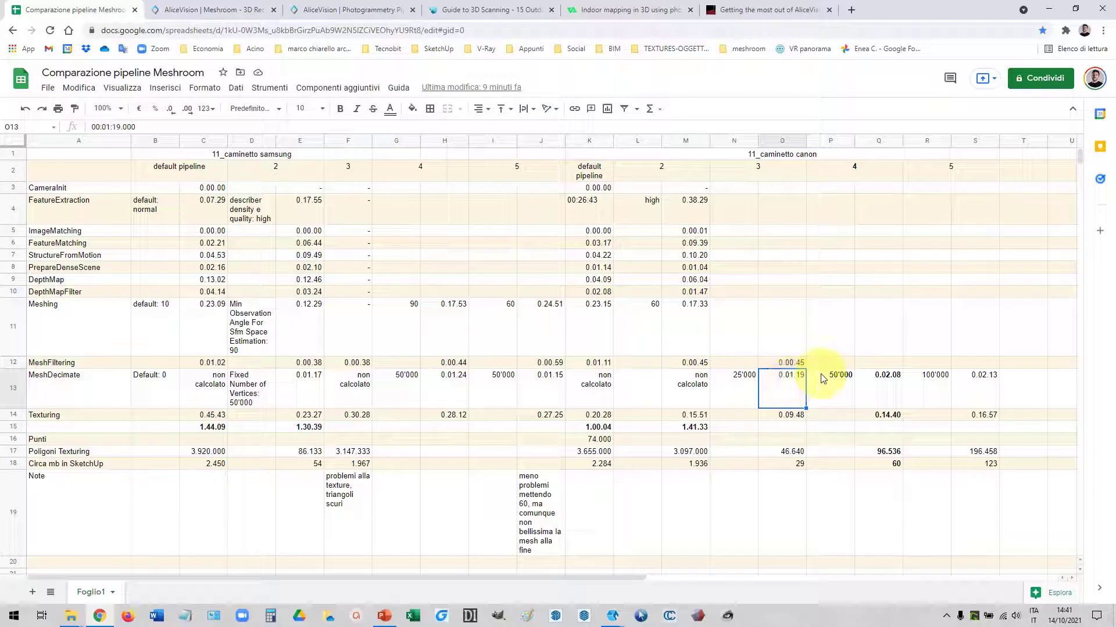
{"action": "left_click", "coordinate": [891, 379]}
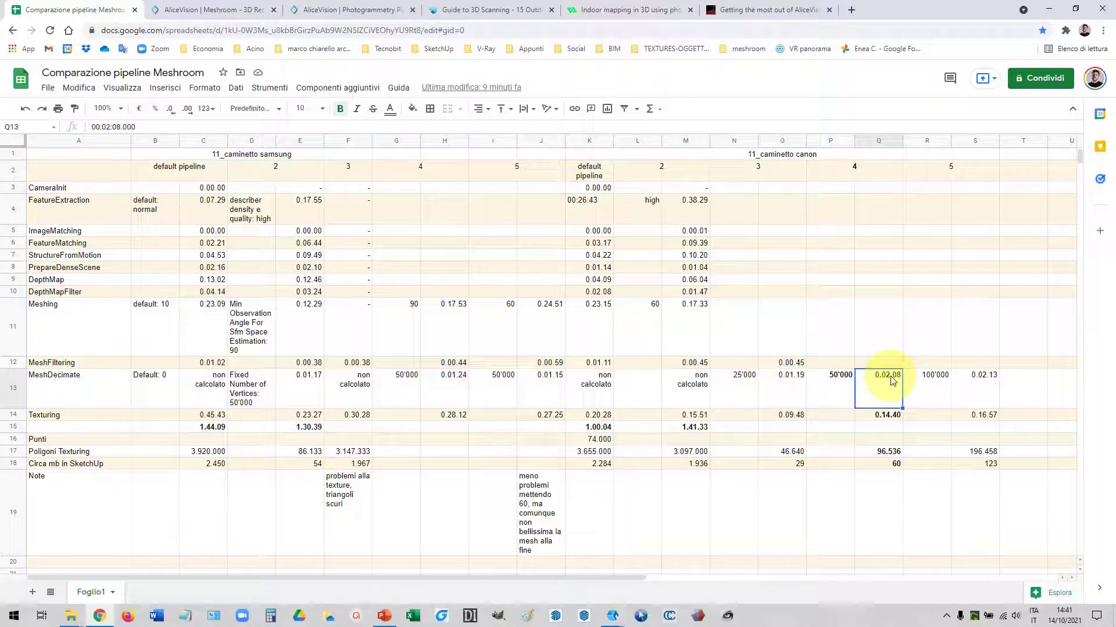
{"action": "left_click", "coordinate": [983, 381]}
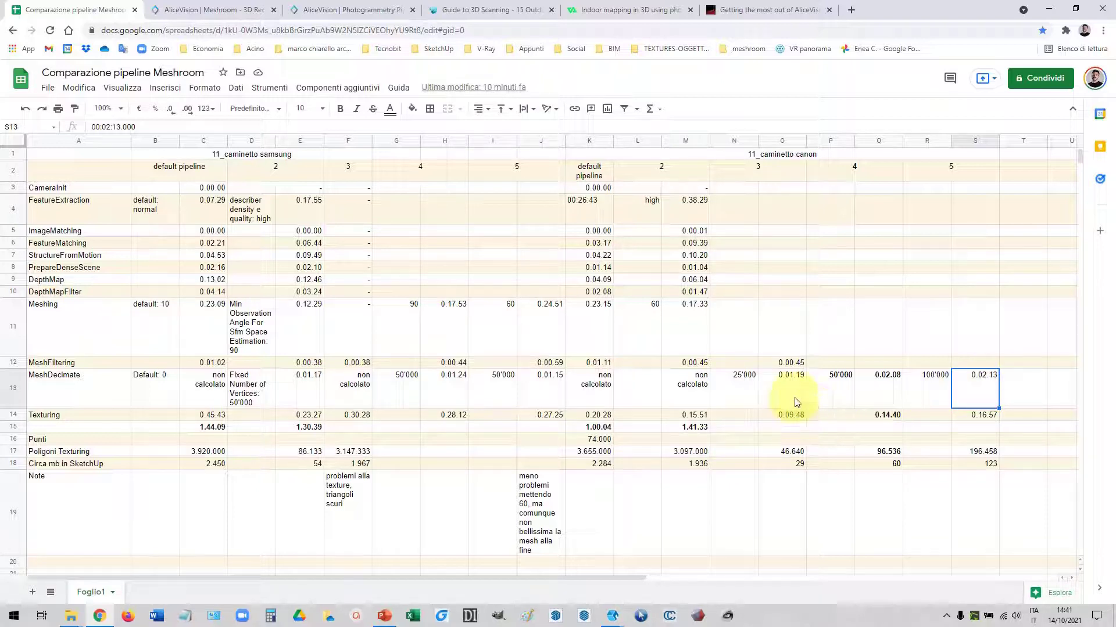
{"action": "left_click", "coordinate": [735, 390]}
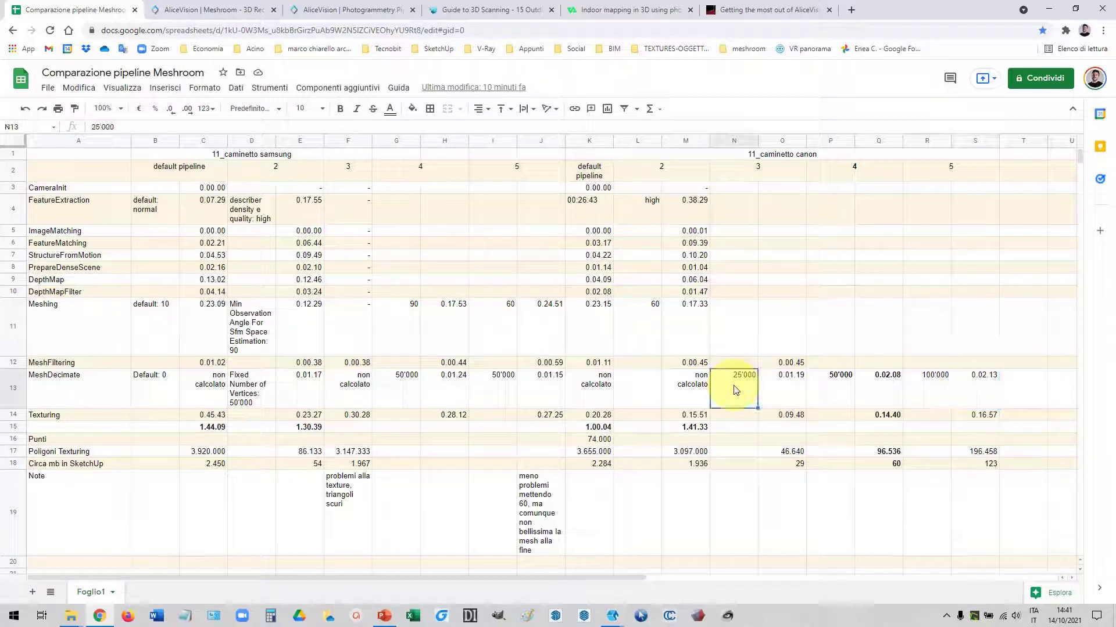
{"action": "left_click", "coordinate": [791, 453]}
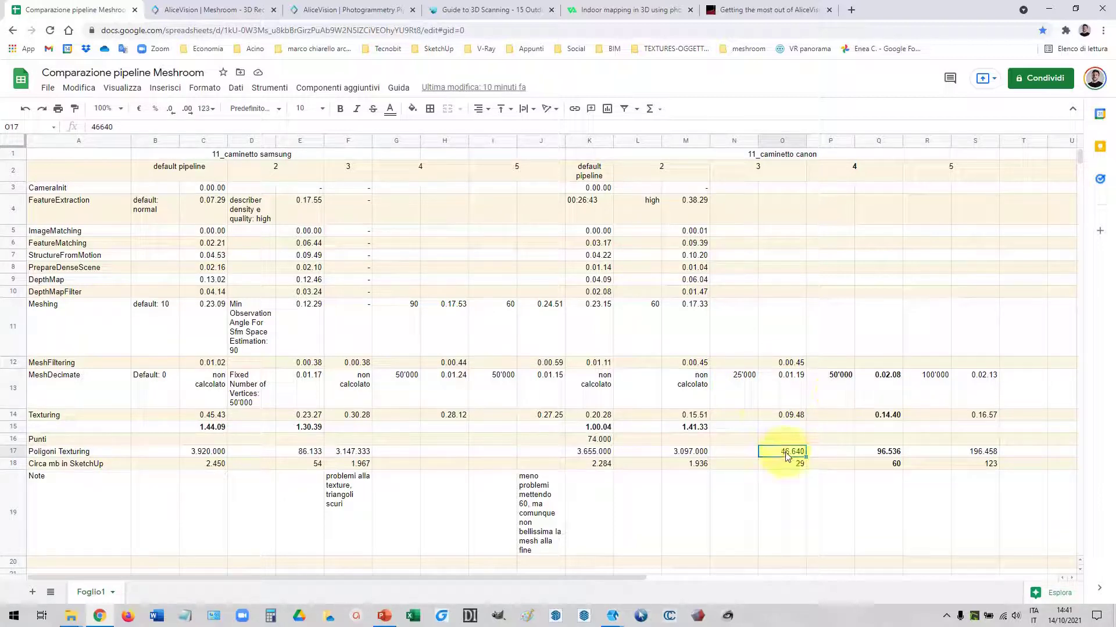
Step: Bold the 50'000 vertex cell and compare the 96.536 and 196.458 polygon counts
{"action": "left_click", "coordinate": [849, 384]}
{"action": "key", "text": "ctrl+b"}
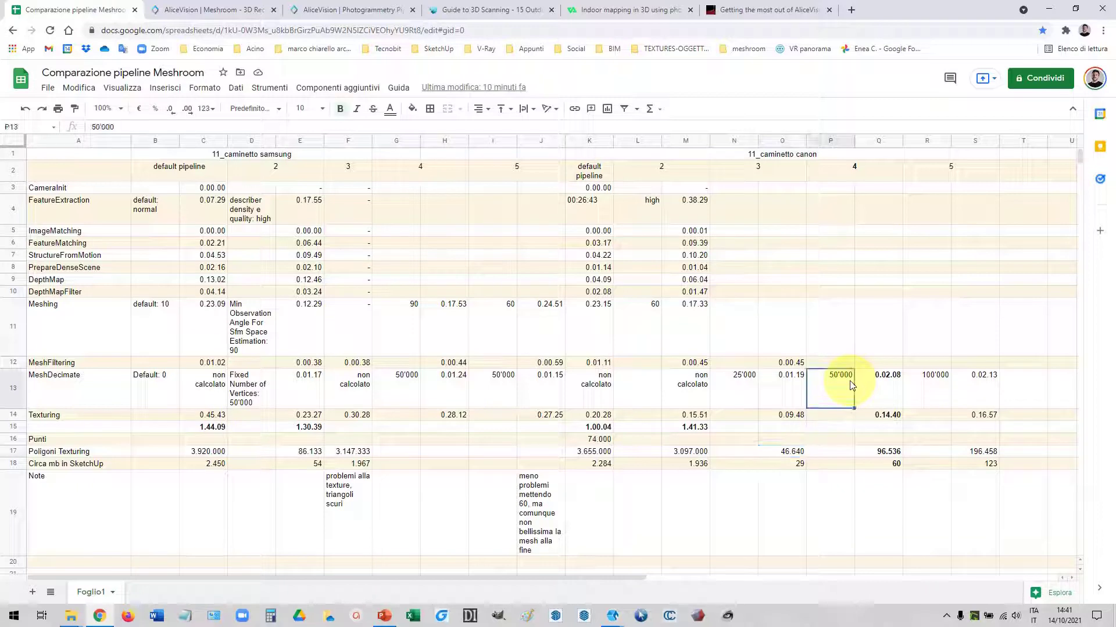
{"action": "left_click", "coordinate": [892, 452]}
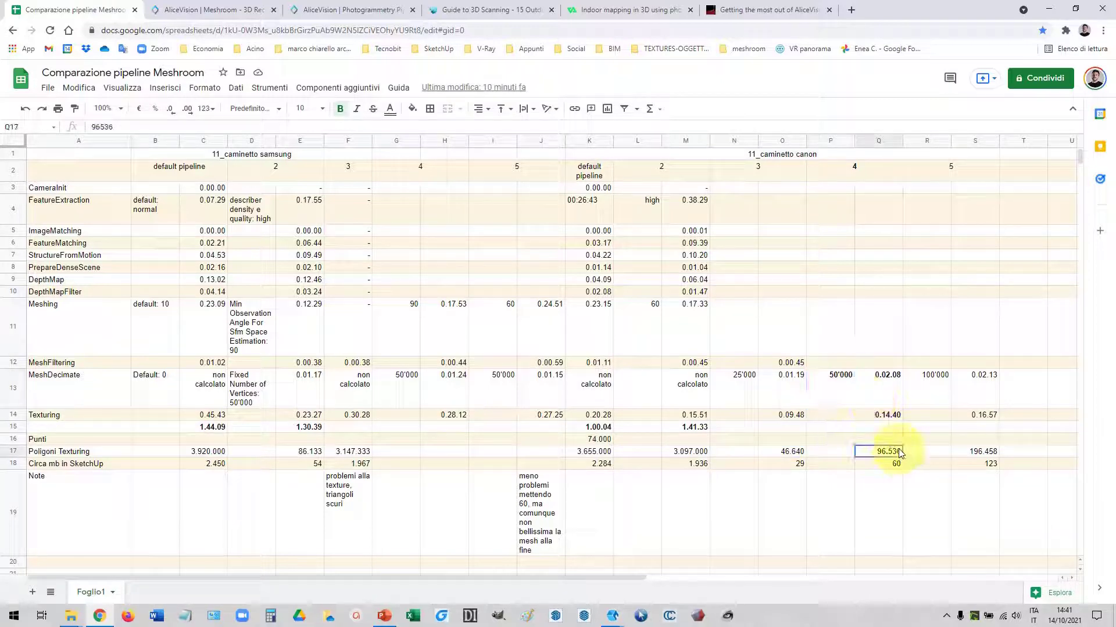
{"action": "left_click", "coordinate": [988, 452]}
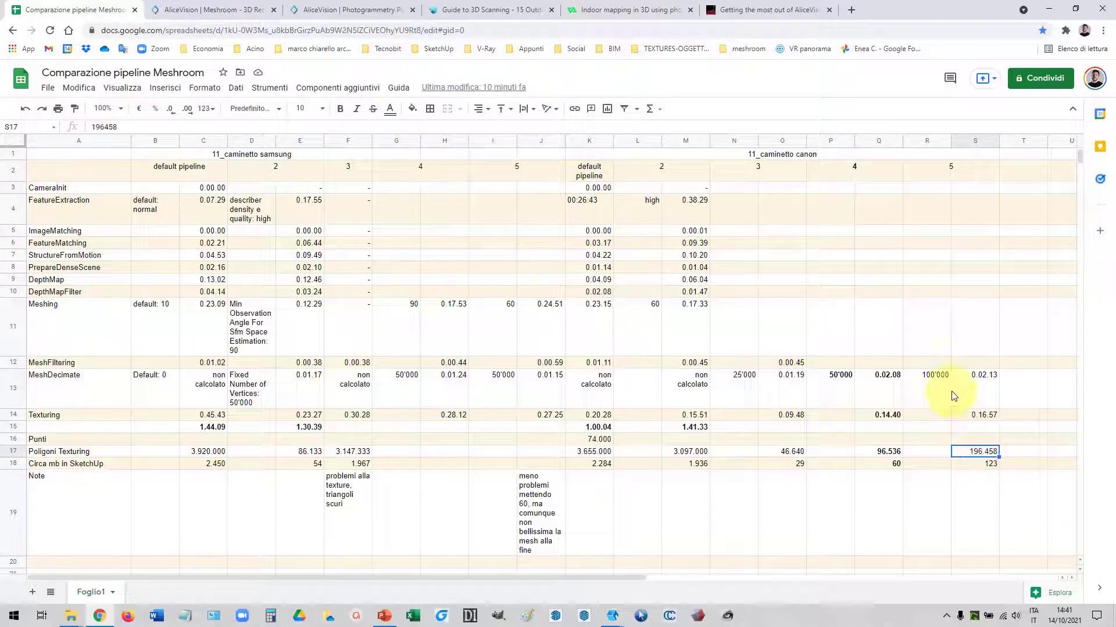
Step: Fill the 100'000 results block R13:S18 yellow, then return to Meshroom
{"action": "left_click_drag", "start_coordinate": [927, 386], "coordinate": [987, 464]}
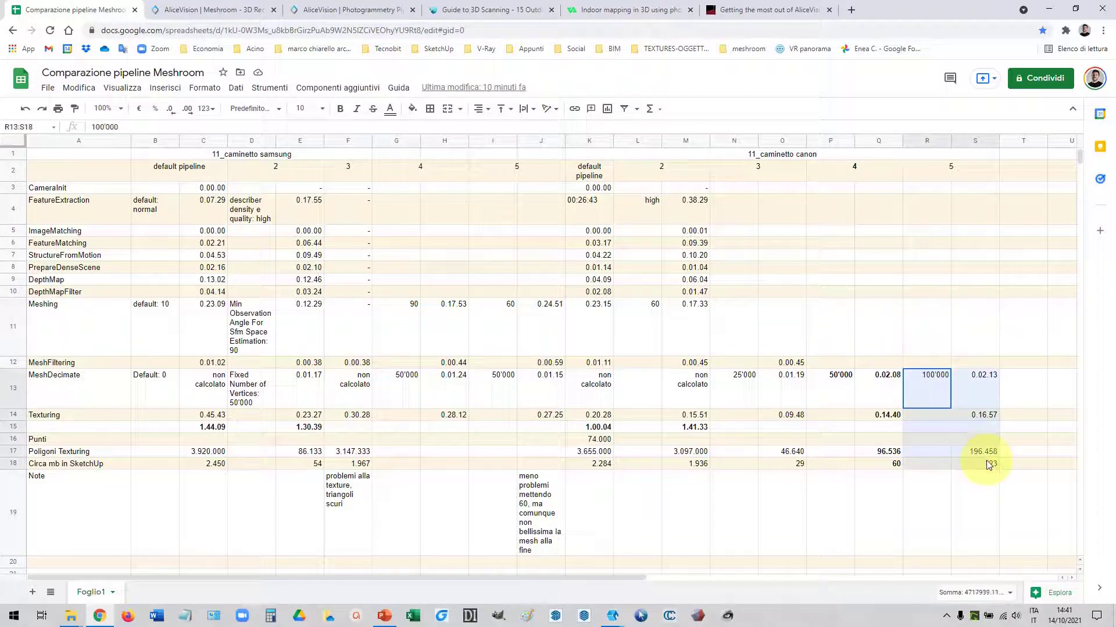
{"action": "left_click", "coordinate": [421, 109]}
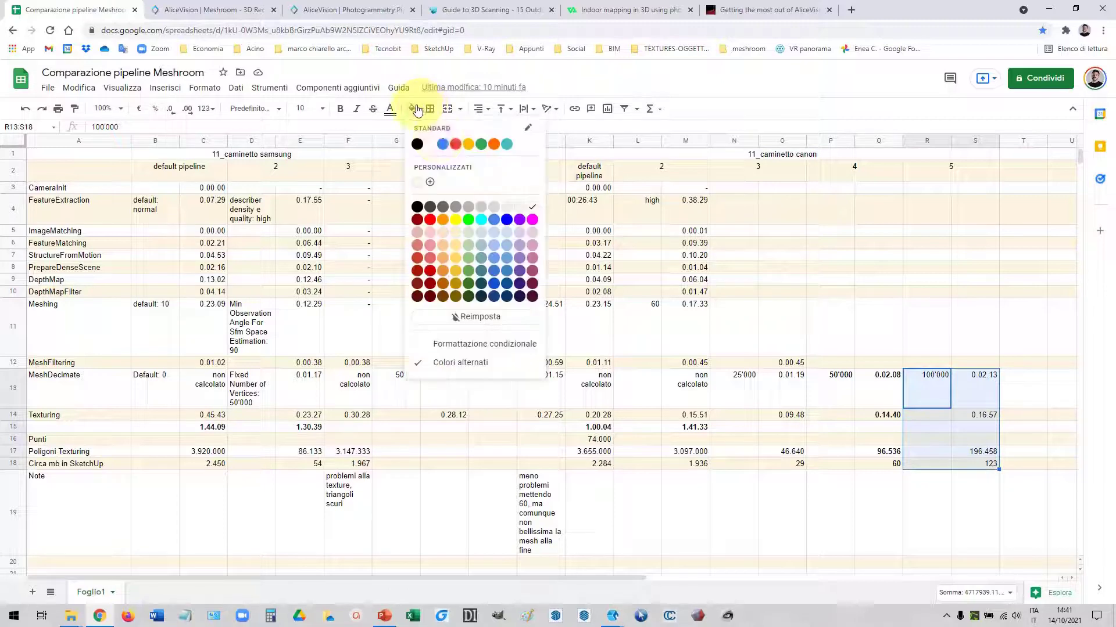
{"action": "left_click", "coordinate": [456, 220]}
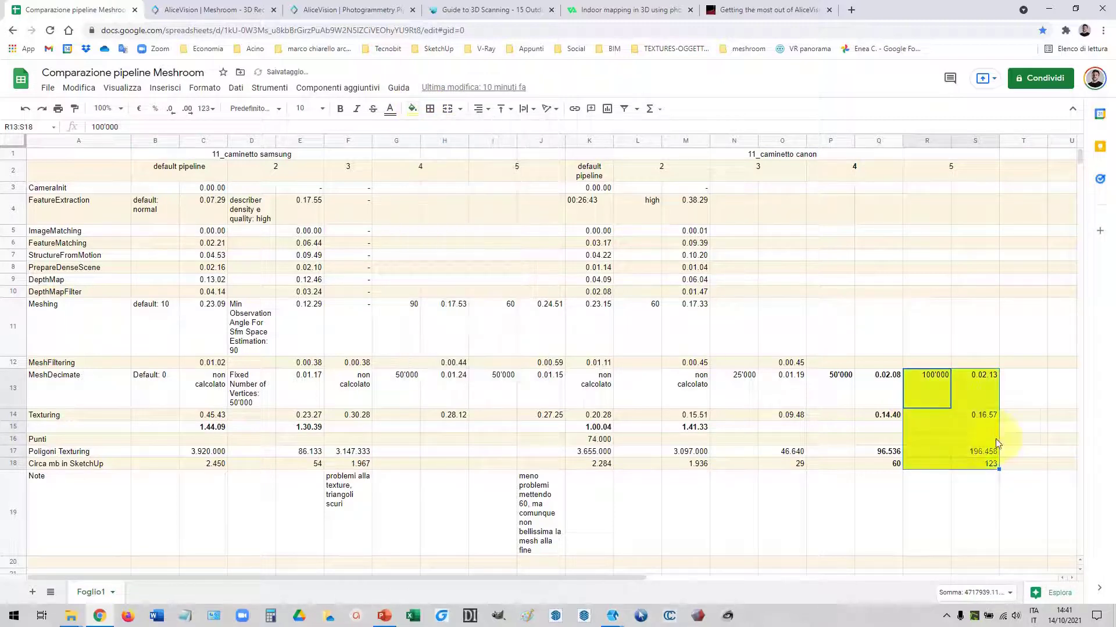
{"action": "left_click", "coordinate": [1033, 427]}
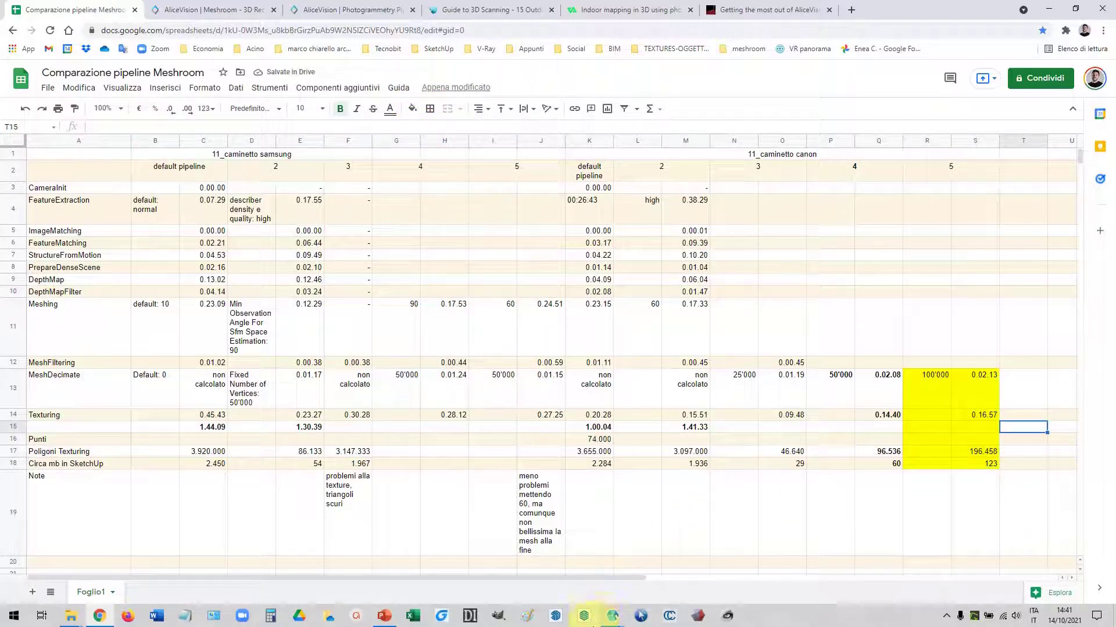
{"action": "mouse_move", "coordinate": [584, 616]}
{"action": "left_click", "coordinate": [663, 551]}
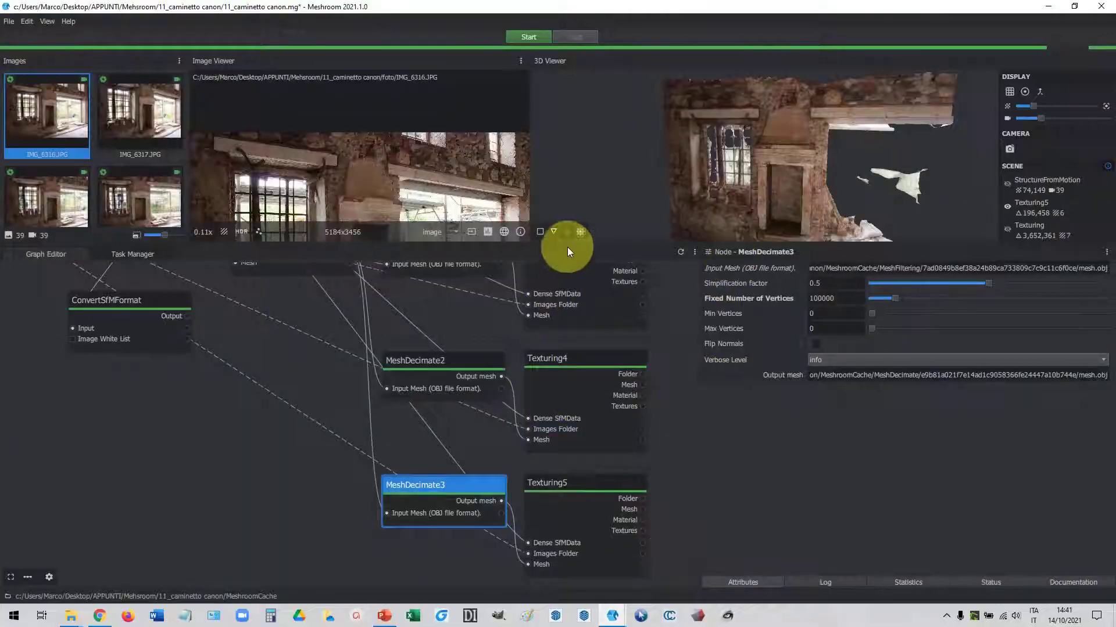
Step: Enlarge the 3D viewer and zoom in to inspect the textured fireplace model
{"action": "mouse_move", "coordinate": [616, 243]}
{"action": "left_mouse_down"}
{"action": "mouse_move", "coordinate": [595, 487]}
{"action": "mouse_move", "coordinate": [595, 442]}
{"action": "left_mouse_up"}
{"action": "scroll", "coordinate": [775, 292], "scroll_direction": "down", "scroll_amount": 3}
{"action": "scroll", "coordinate": [817, 267], "scroll_direction": "up", "scroll_amount": 3}
{"action": "scroll", "coordinate": [818, 280], "scroll_direction": "up", "scroll_amount": 1}
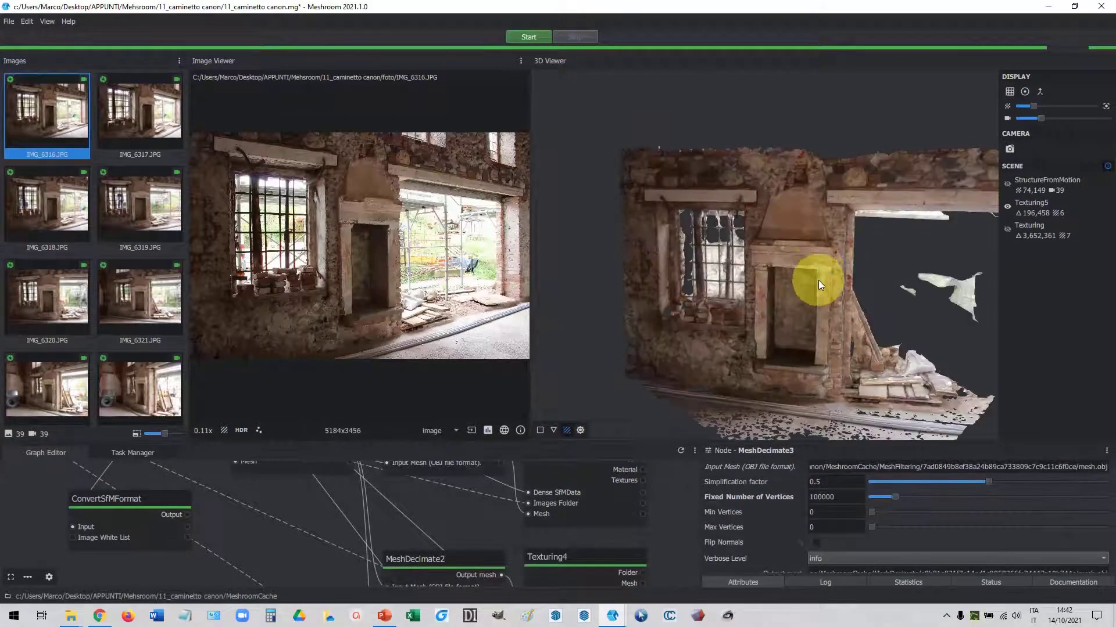
{"action": "scroll", "coordinate": [797, 288], "scroll_direction": "down", "scroll_amount": 2}
{"action": "scroll", "coordinate": [793, 281], "scroll_direction": "down", "scroll_amount": 1}
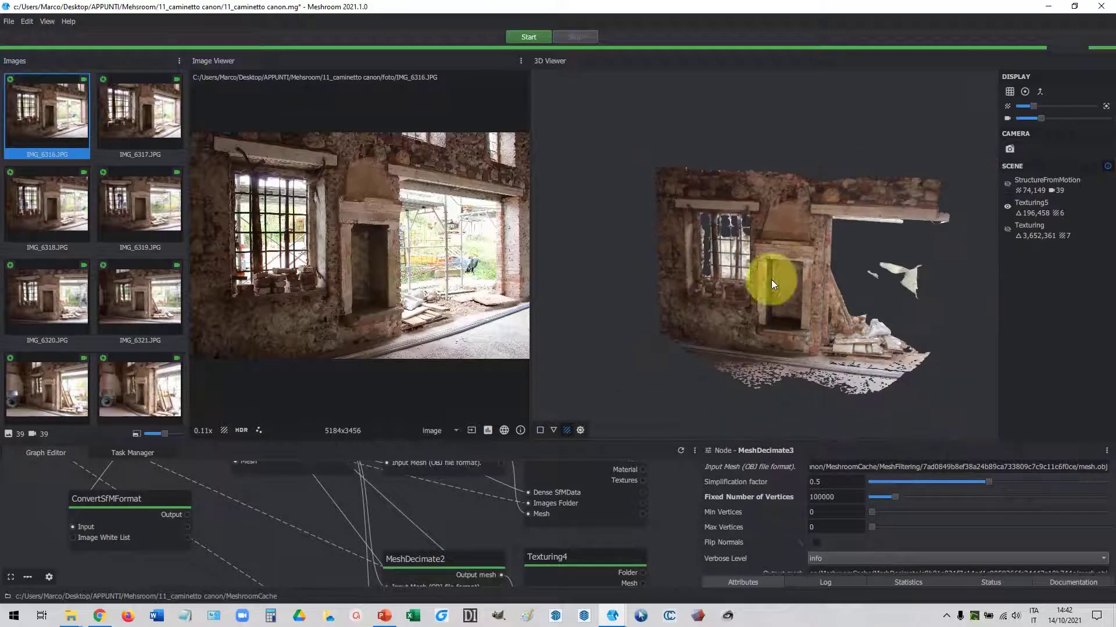
Step: Restore the node graph space and bring up Texturing5's node actions
{"action": "left_click_drag", "start_coordinate": [650, 430], "coordinate": [652, 278]}
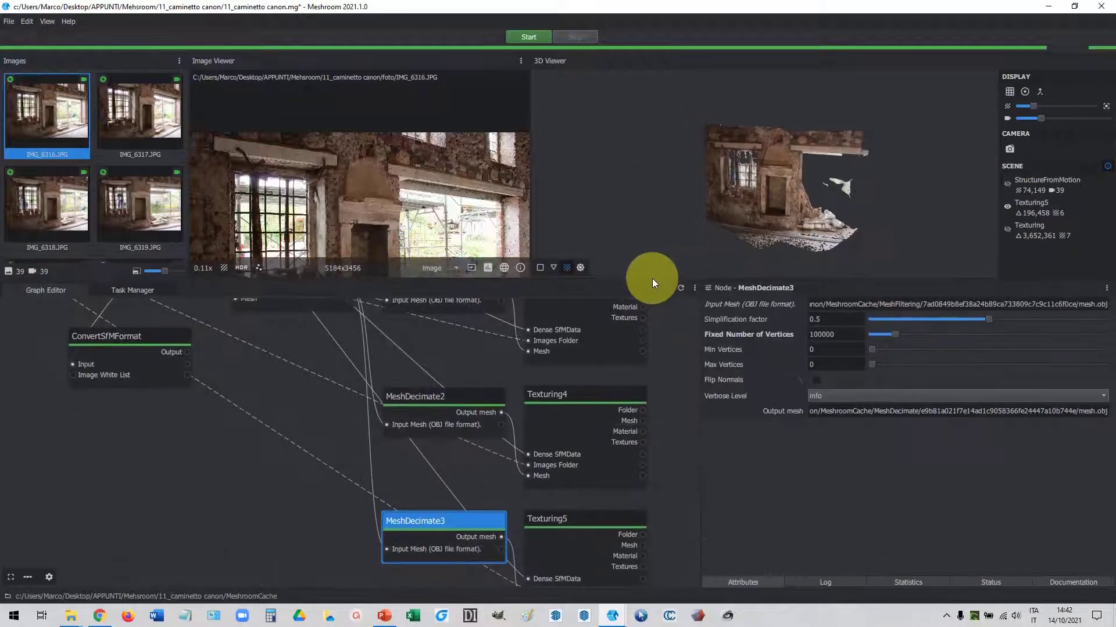
{"action": "left_click", "coordinate": [555, 515]}
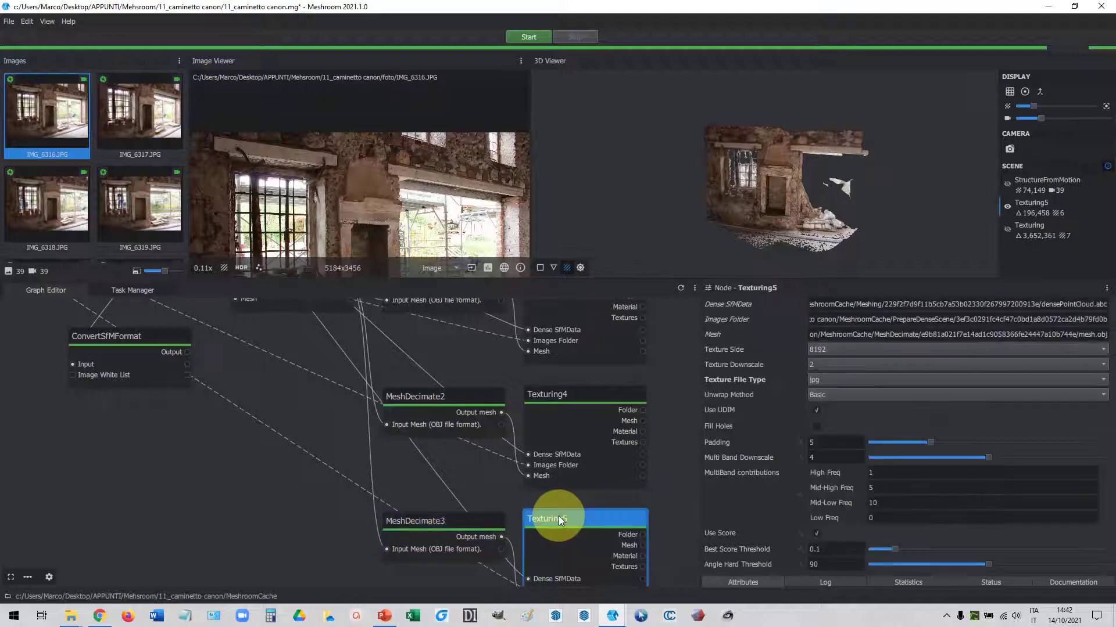
{"action": "right_click", "coordinate": [558, 516]}
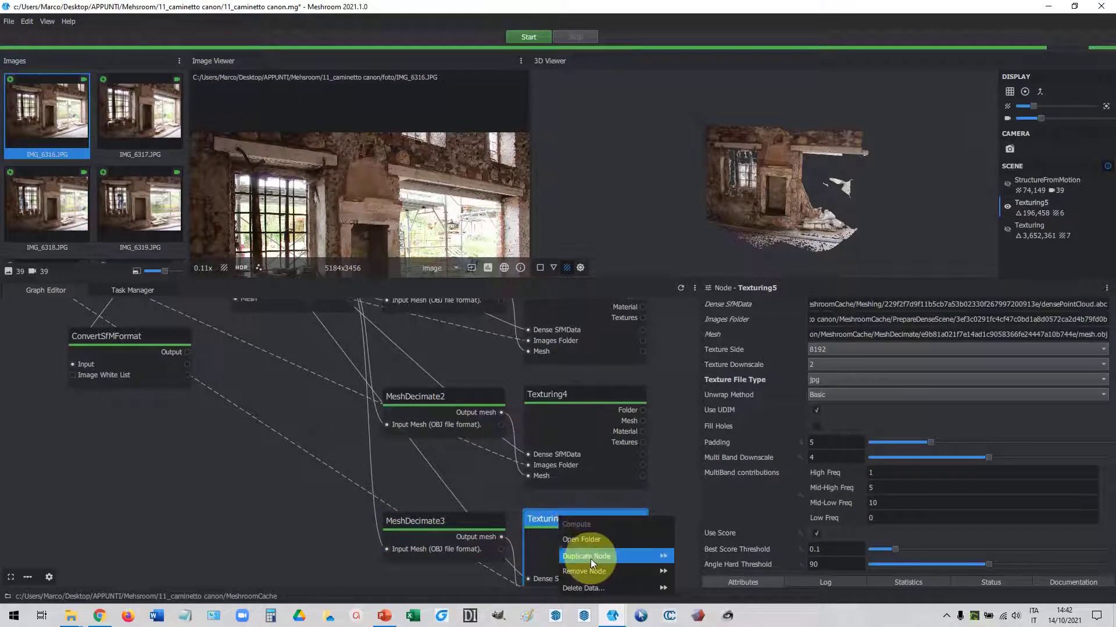
Step: Open Texturing5's output folder on disk and browse up to the 11_caminetto canon project
{"action": "left_click", "coordinate": [587, 539]}
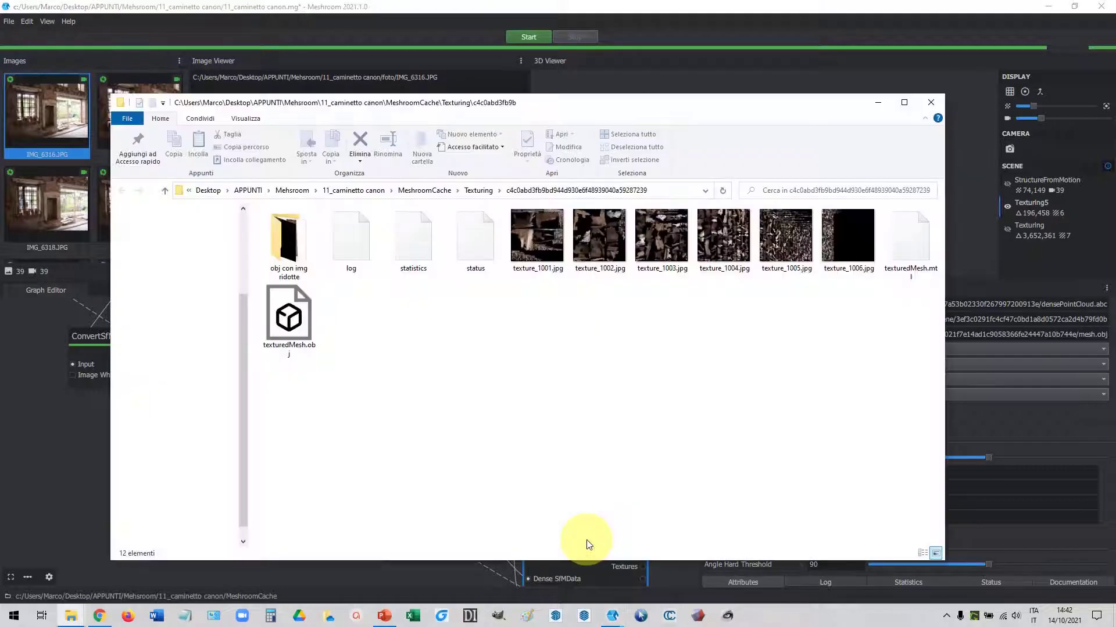
{"action": "left_click", "coordinate": [350, 192]}
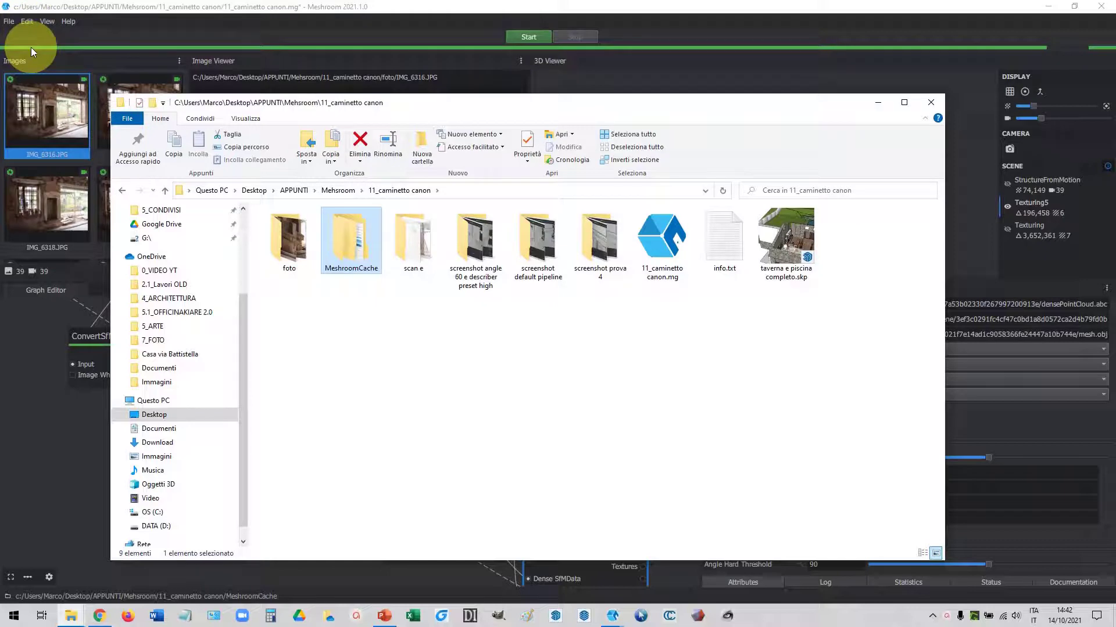
{"action": "left_click", "coordinate": [668, 242]}
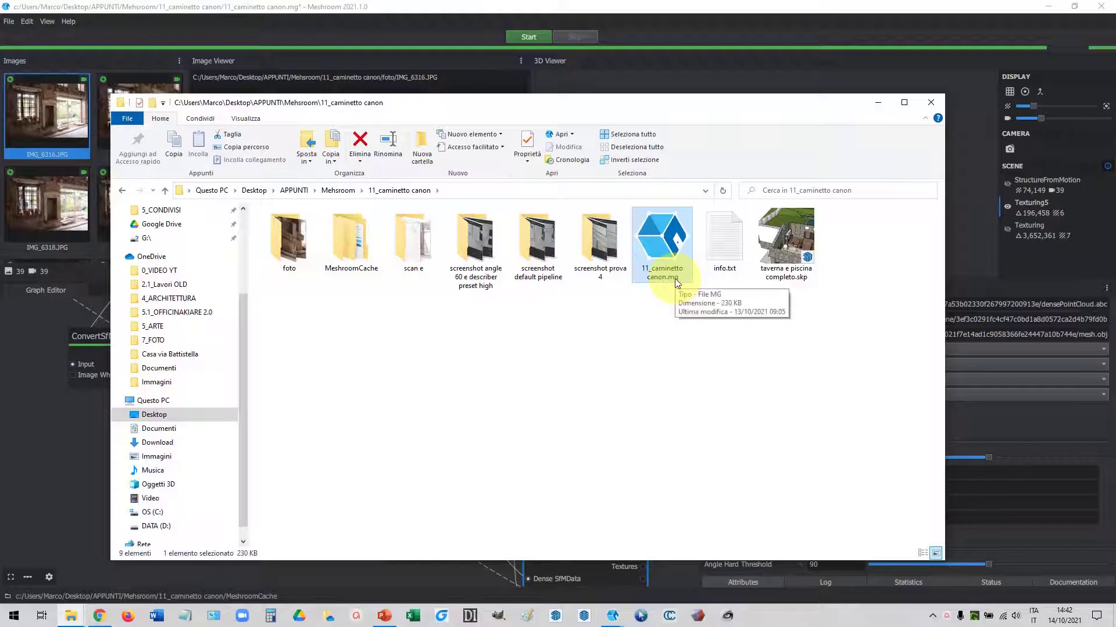
{"action": "left_click", "coordinate": [343, 240]}
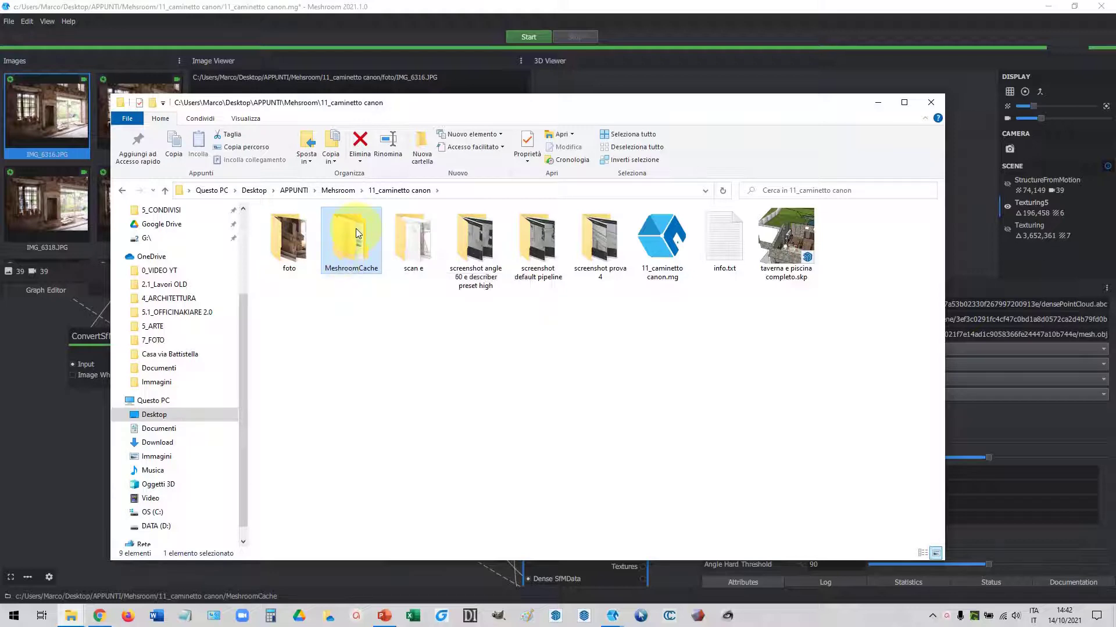
Step: Open MeshroomCache\Texturing, pick the fourth run folder, and compare with Meshroom's node graph
{"action": "double_click", "coordinate": [352, 247]}
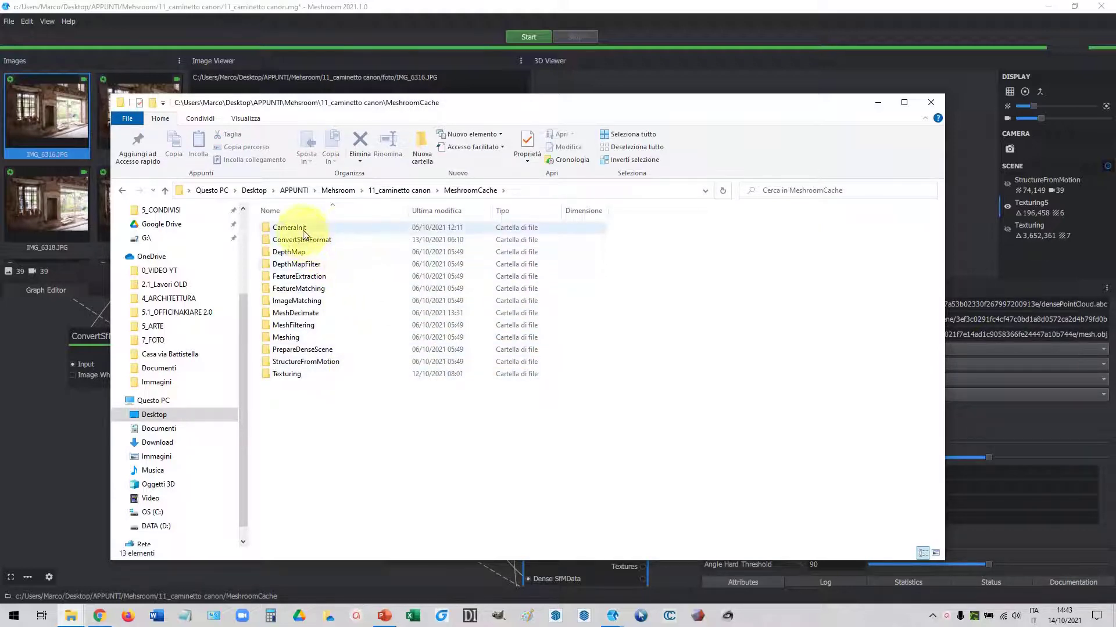
{"action": "double_click", "coordinate": [287, 375]}
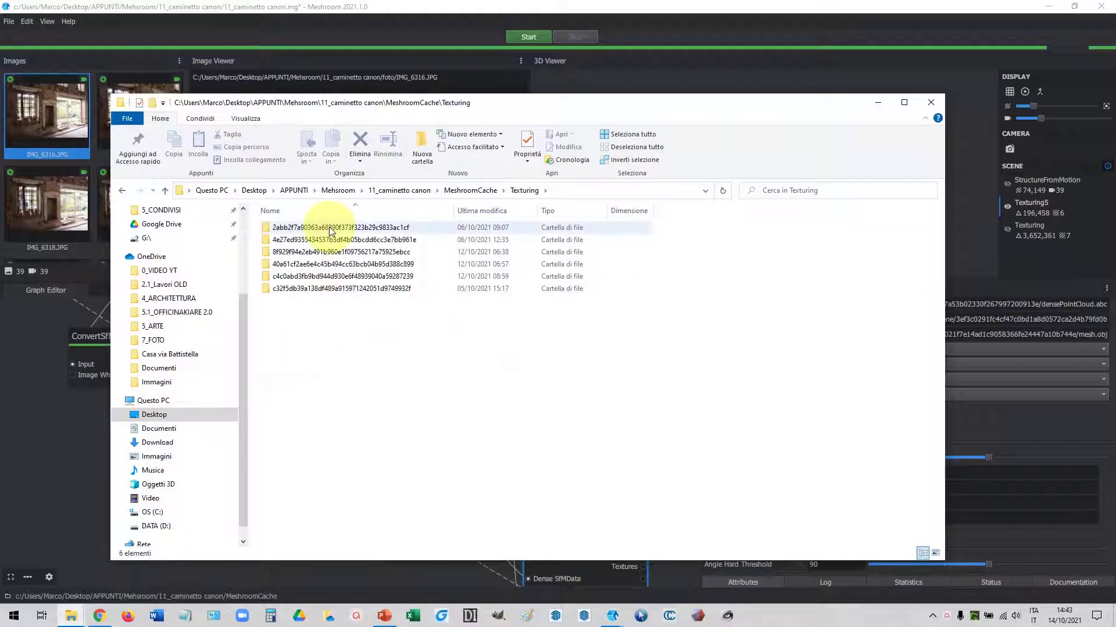
{"action": "left_click", "coordinate": [329, 226]}
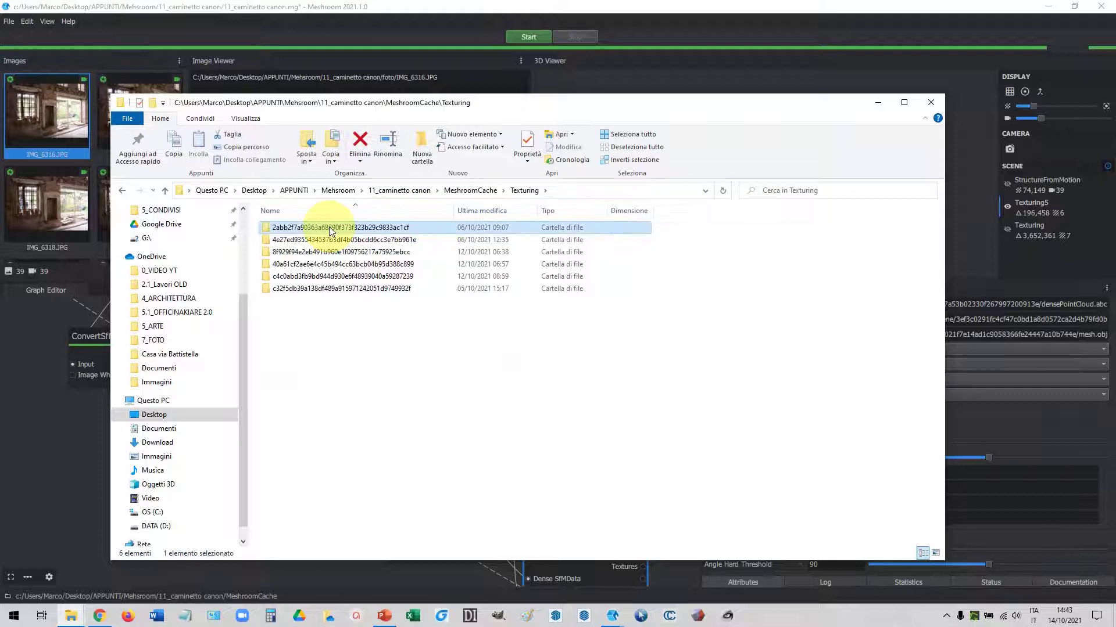
{"action": "left_click", "coordinate": [296, 266]}
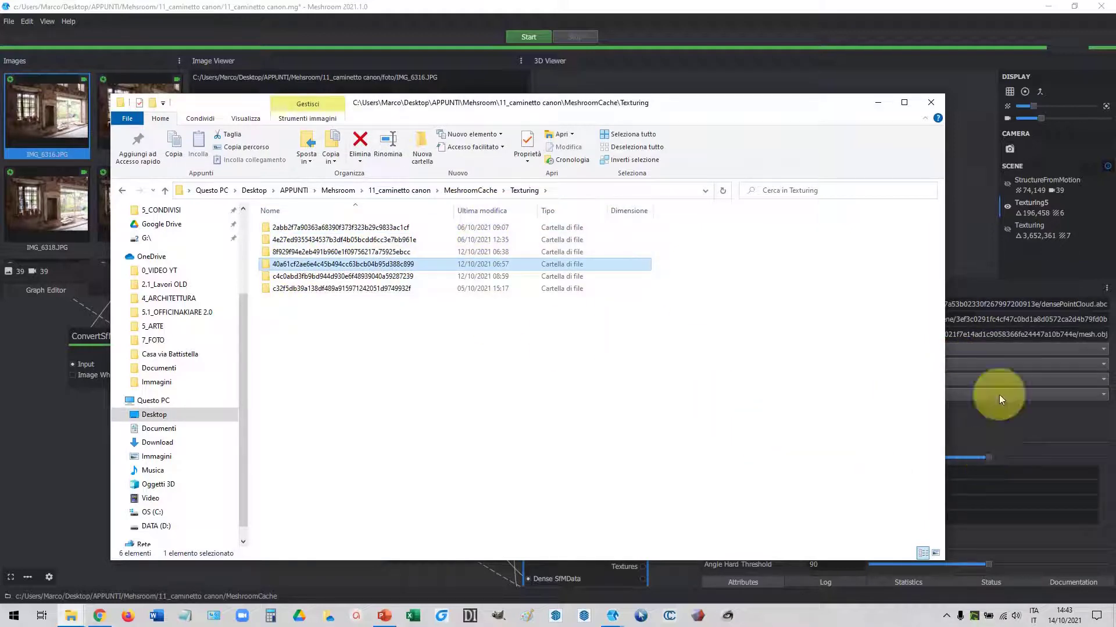
{"action": "left_click_drag", "start_coordinate": [494, 102], "coordinate": [510, 247]}
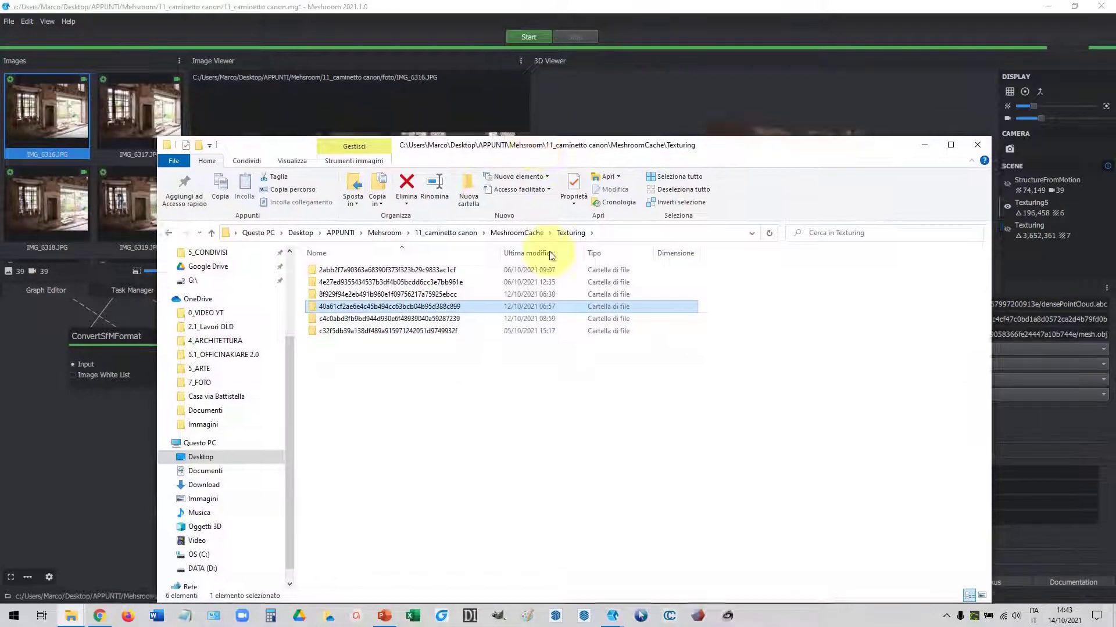
{"action": "left_click_drag", "start_coordinate": [530, 144], "coordinate": [530, 594]}
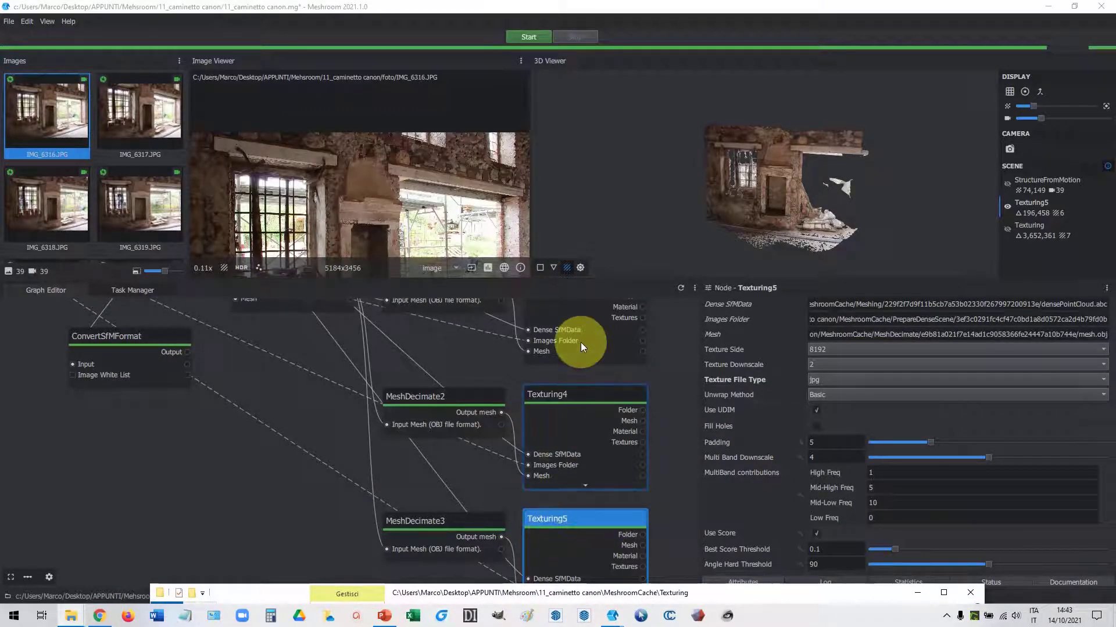
{"action": "left_click_drag", "start_coordinate": [720, 593], "coordinate": [724, 99]}
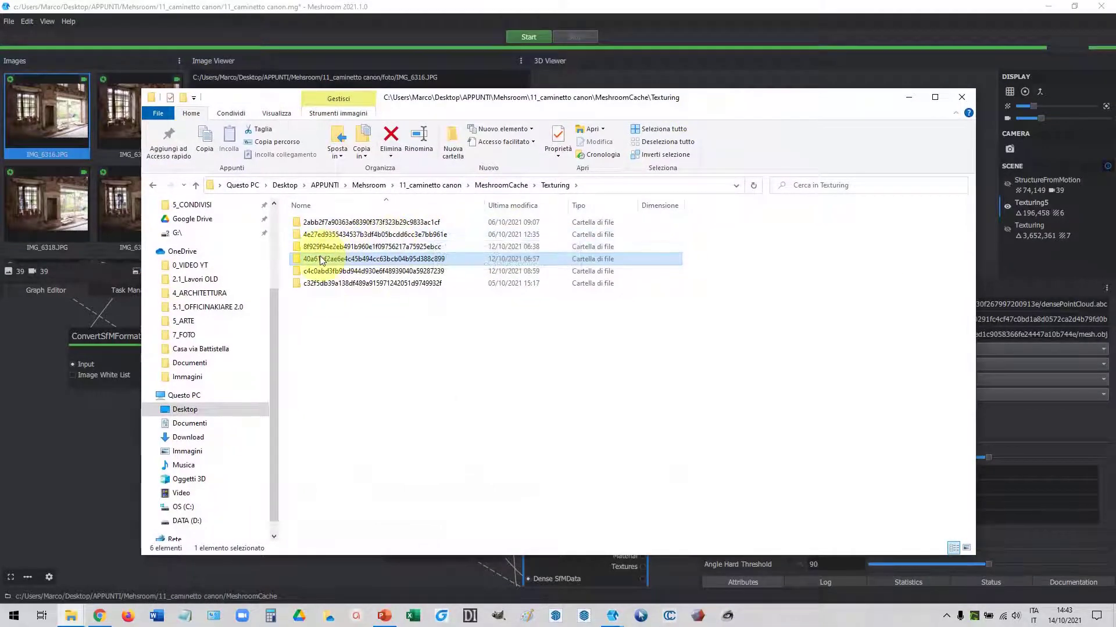
Step: Open the texturing run folder and review texturedMesh.obj, texturedMesh.mtl and its six textures
{"action": "double_click", "coordinate": [320, 260]}
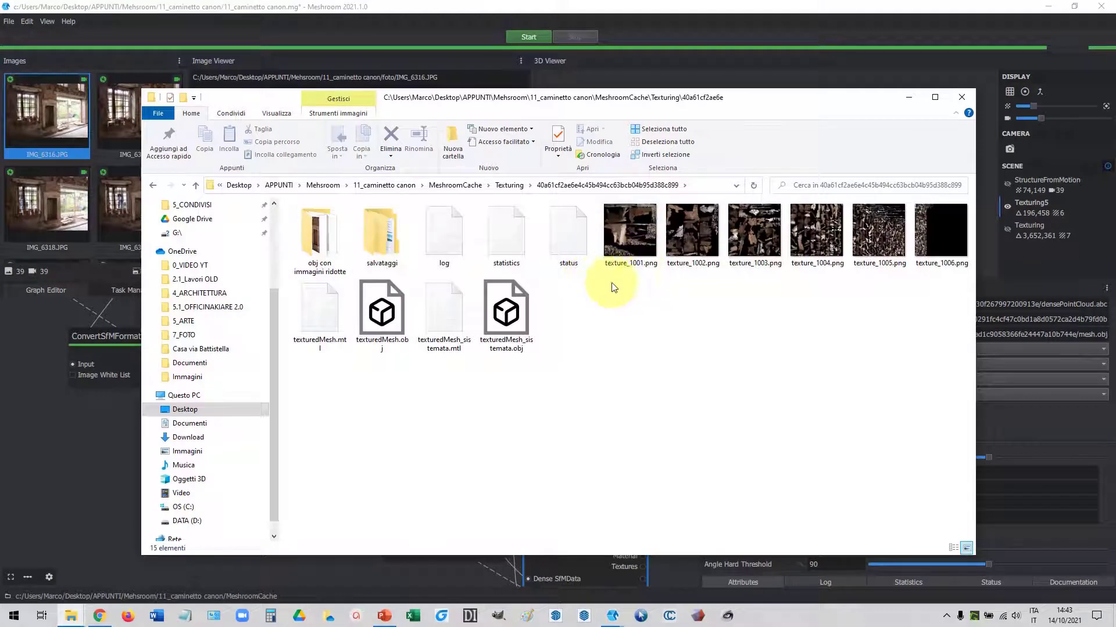
{"action": "left_click", "coordinate": [386, 316]}
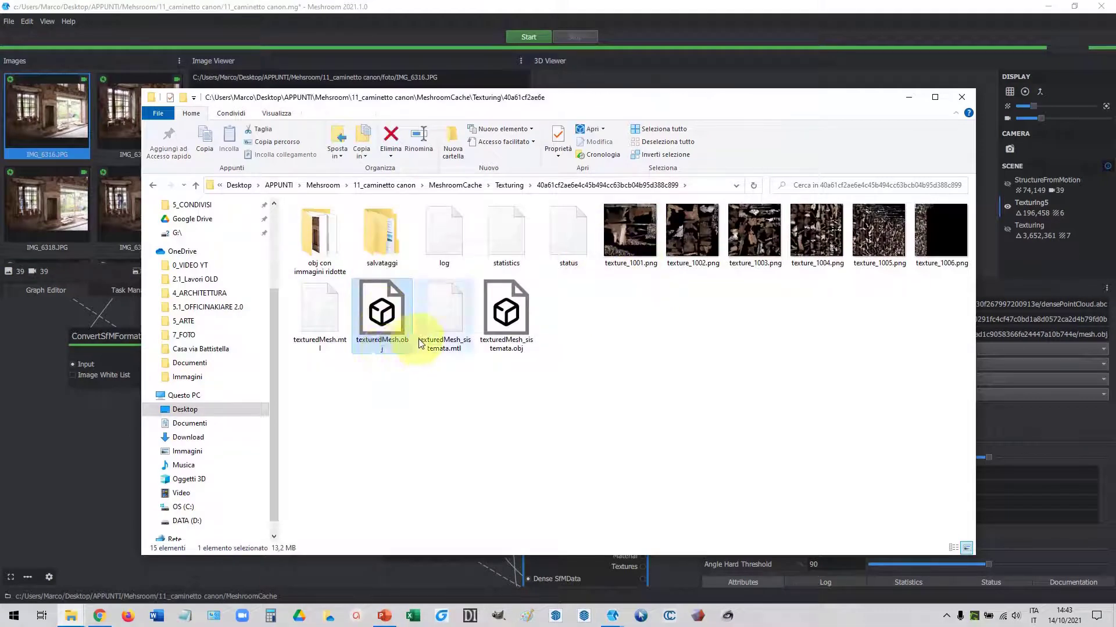
{"action": "mouse_move", "coordinate": [382, 316]}
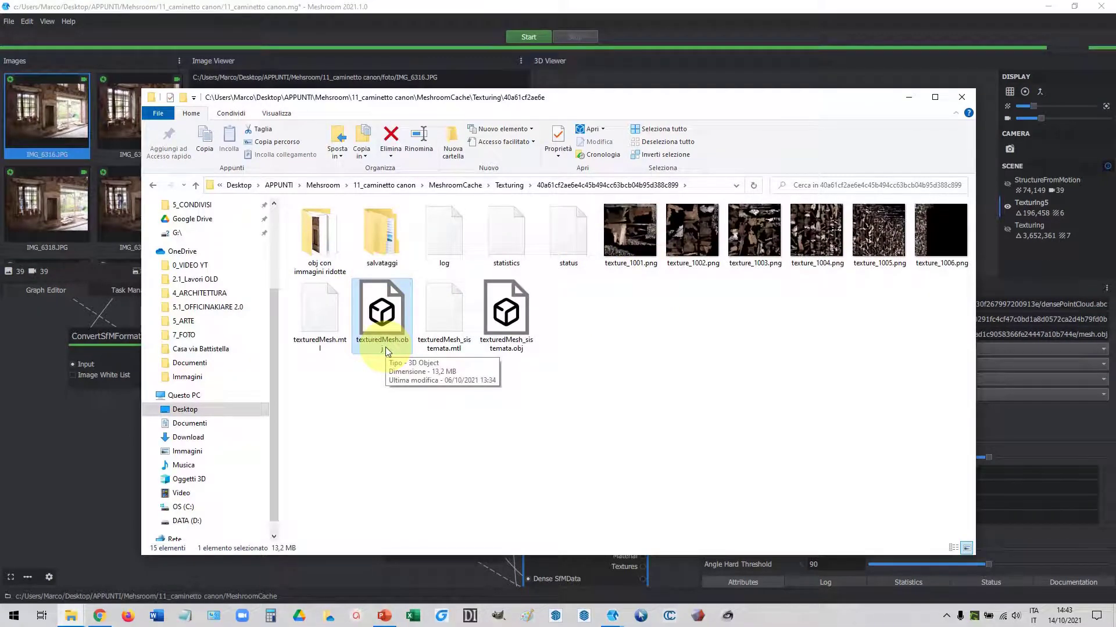
{"action": "left_click", "coordinate": [338, 326]}
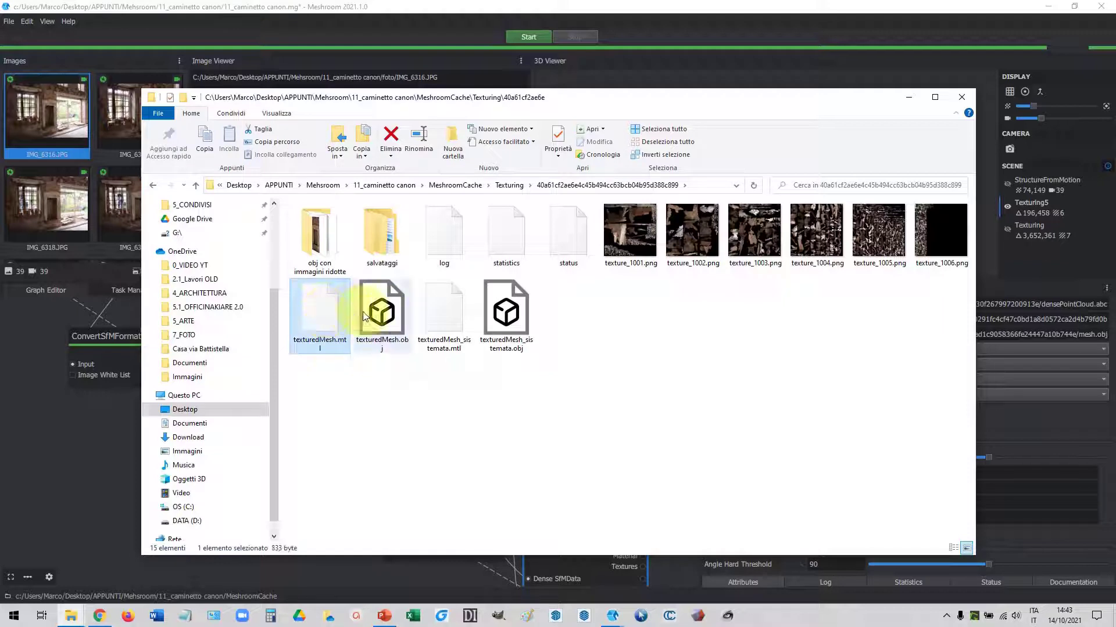
{"action": "left_click_drag", "start_coordinate": [941, 291], "coordinate": [634, 216]}
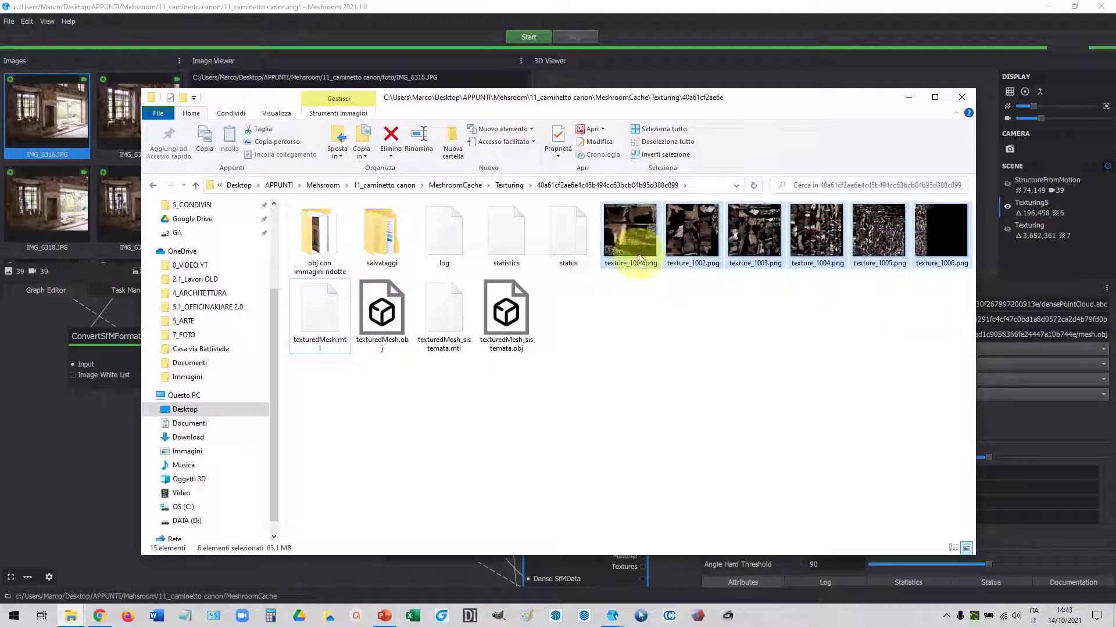
{"action": "left_click", "coordinate": [638, 331]}
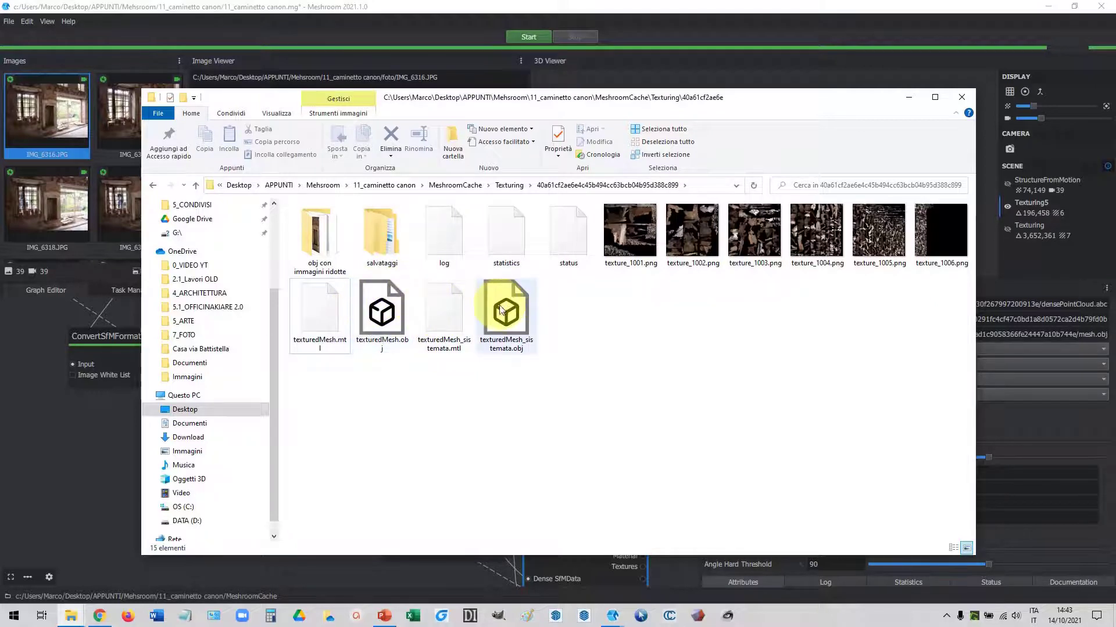
Step: Show the 'obj con immagini ridotte' folder as large icons and launch SketchUp
{"action": "double_click", "coordinate": [319, 230]}
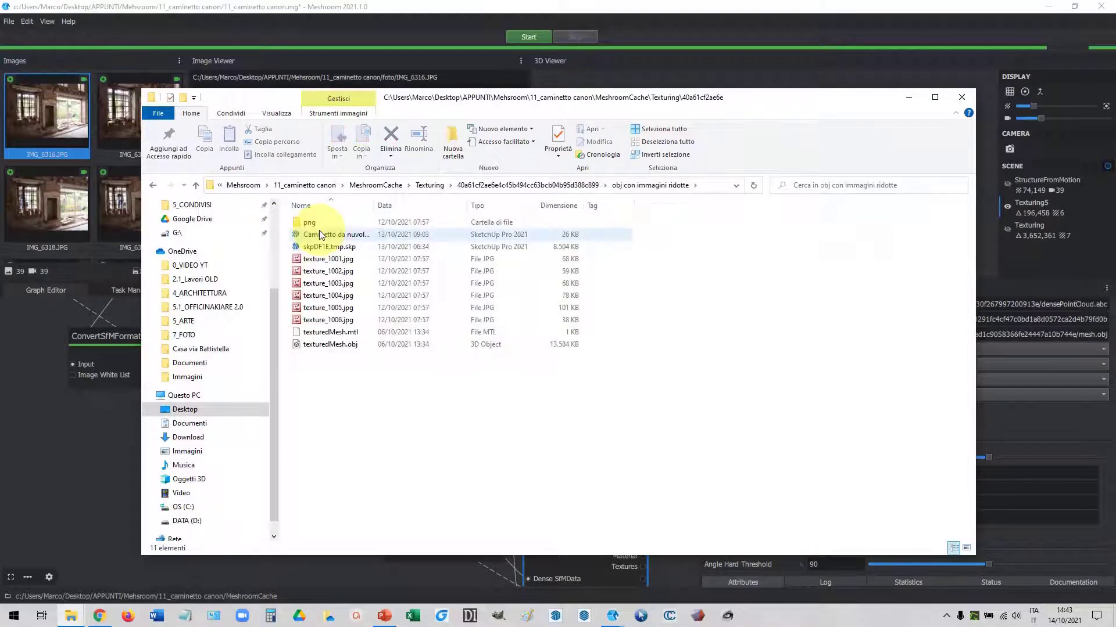
{"action": "left_click", "coordinate": [278, 114]}
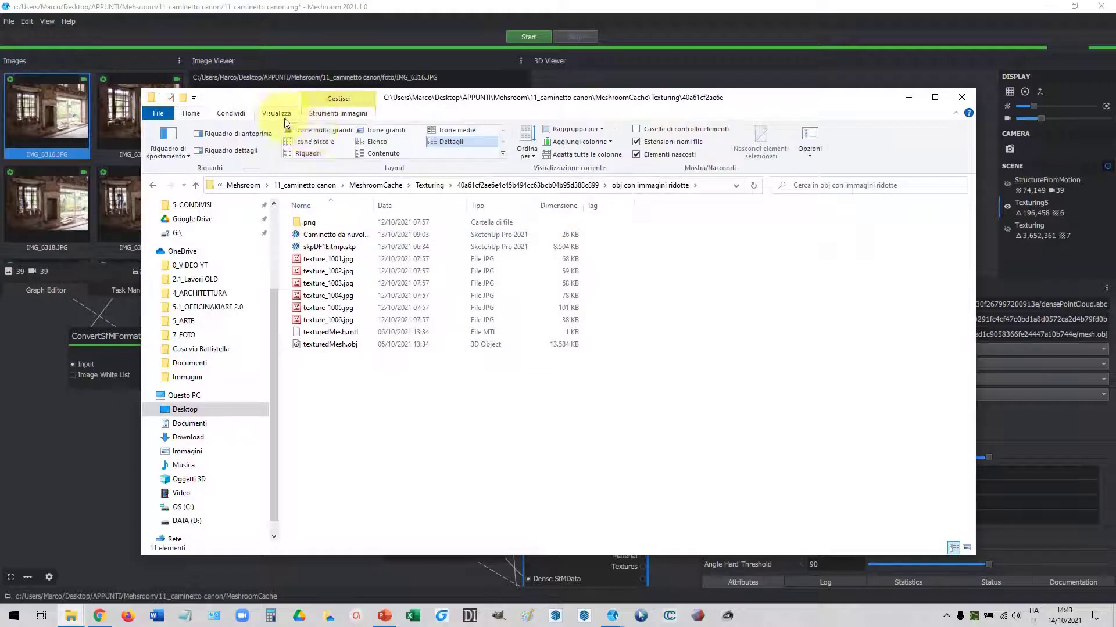
{"action": "left_click", "coordinate": [388, 131]}
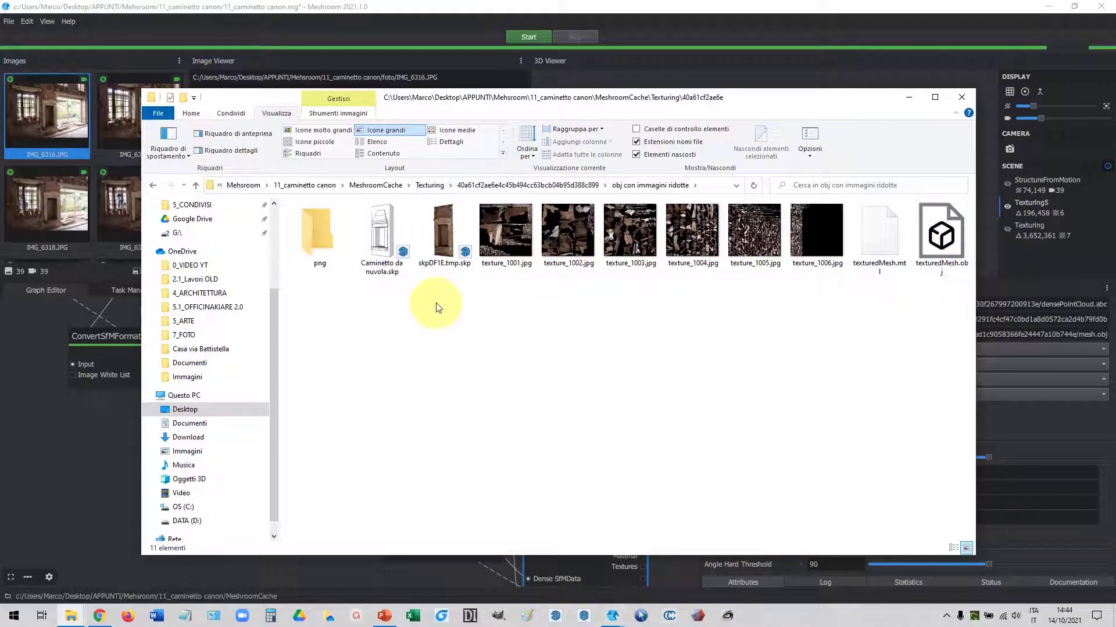
{"action": "left_click", "coordinate": [555, 617]}
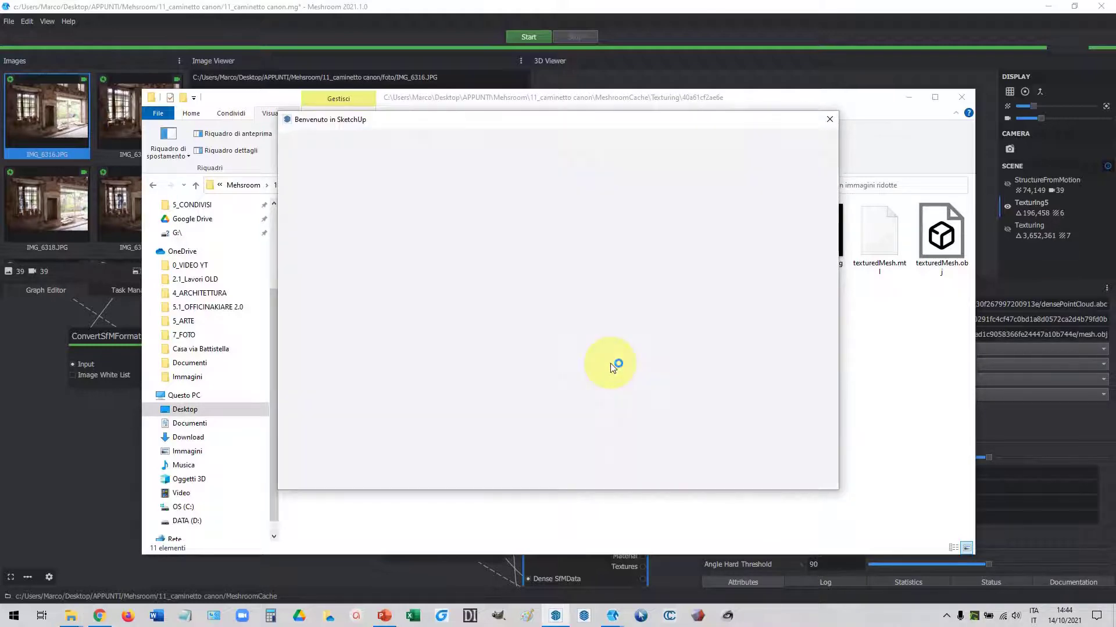
Step: Close the SketchUp welcome screen for a new untitled model and open the File menu
{"action": "left_click", "coordinate": [442, 213]}
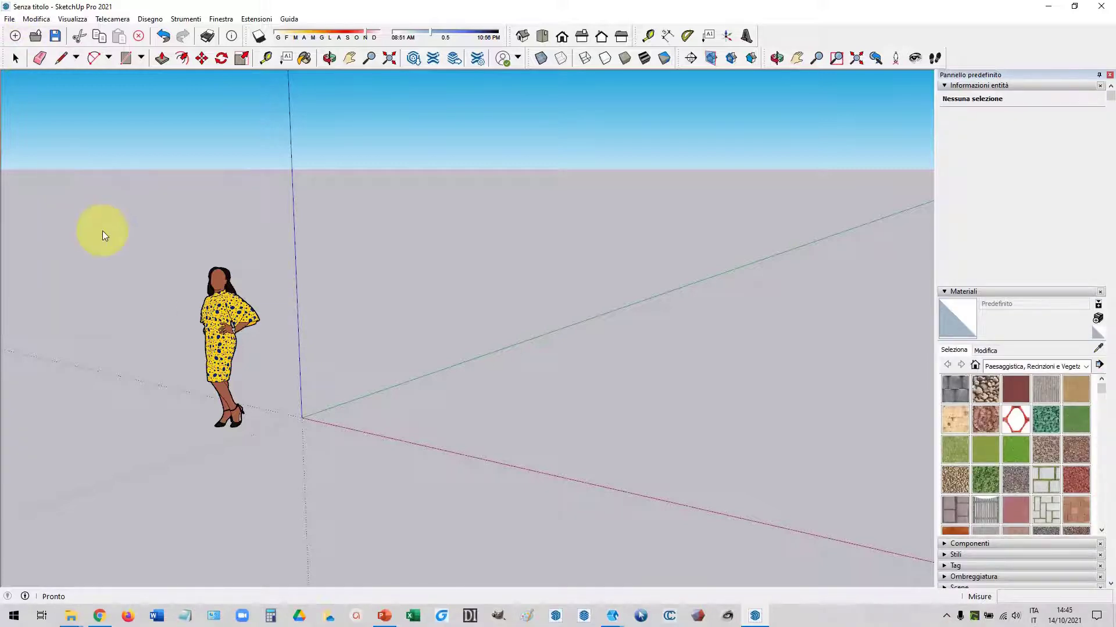
{"action": "left_click", "coordinate": [10, 19]}
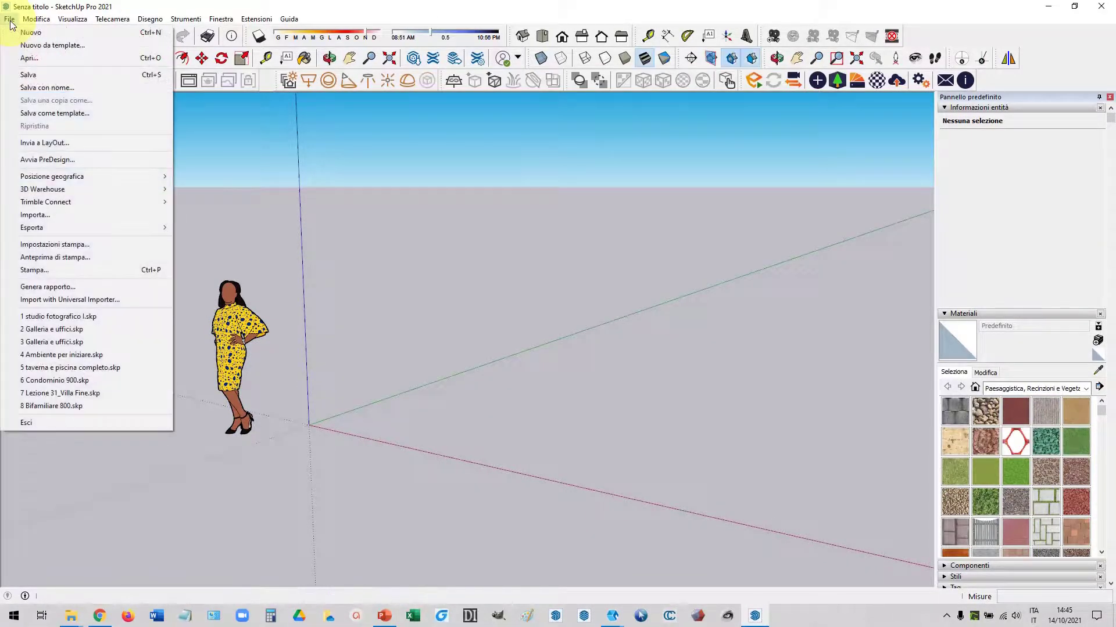
Step: Import the reduced texturedMesh.obj with Universal Importer and place it beside the human figure
{"action": "left_click", "coordinate": [96, 302]}
{"action": "mouse_move", "coordinate": [70, 616]}
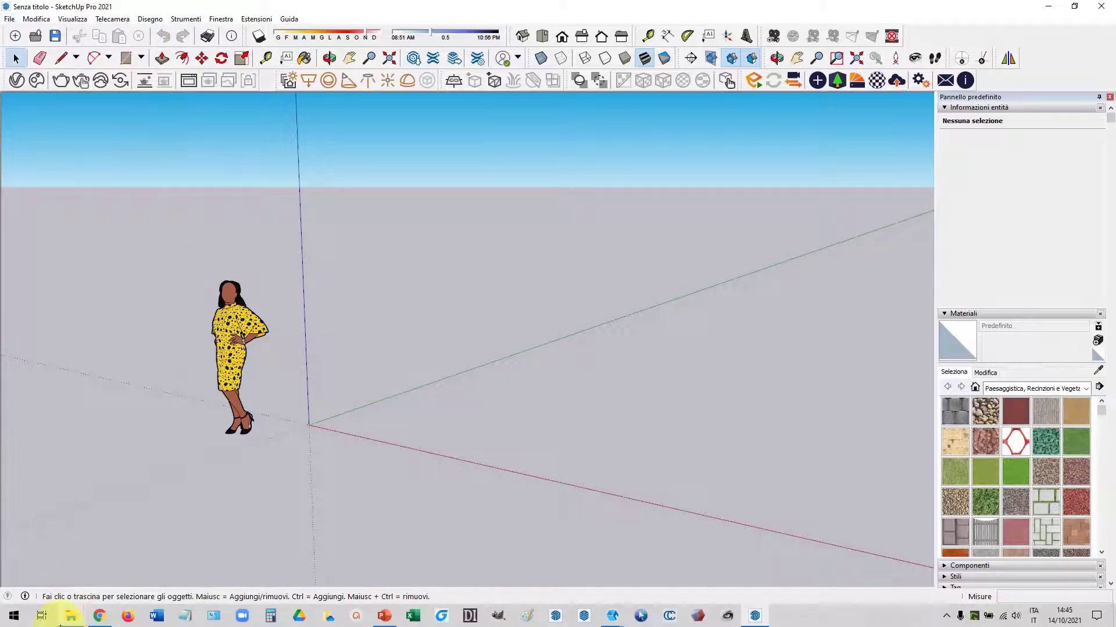
{"action": "left_click", "coordinate": [20, 575]}
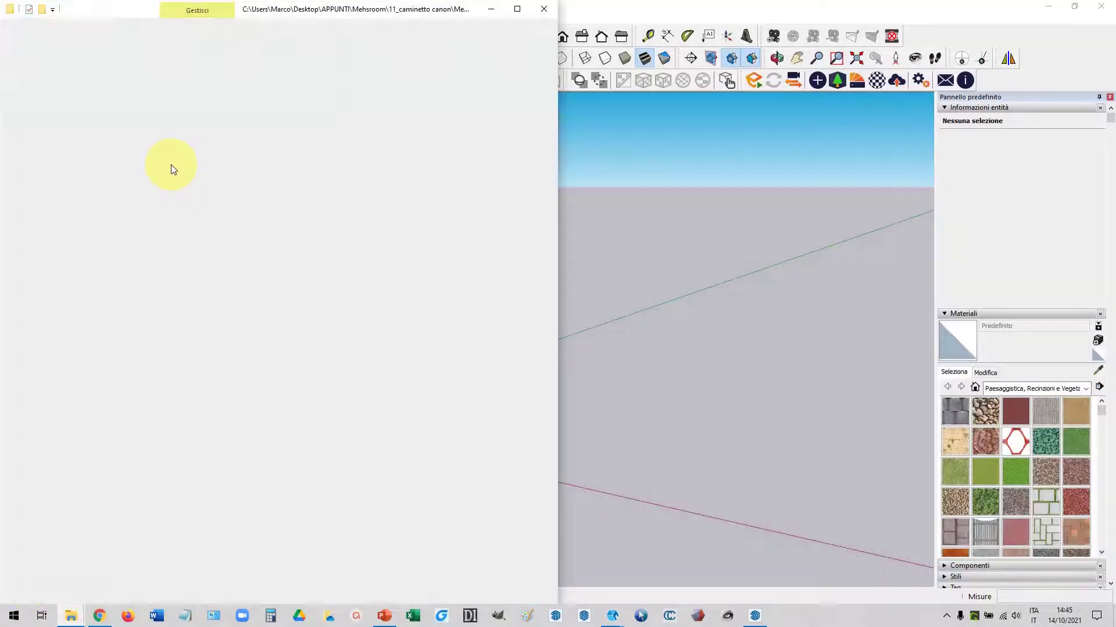
{"action": "double_click", "coordinate": [201, 168]}
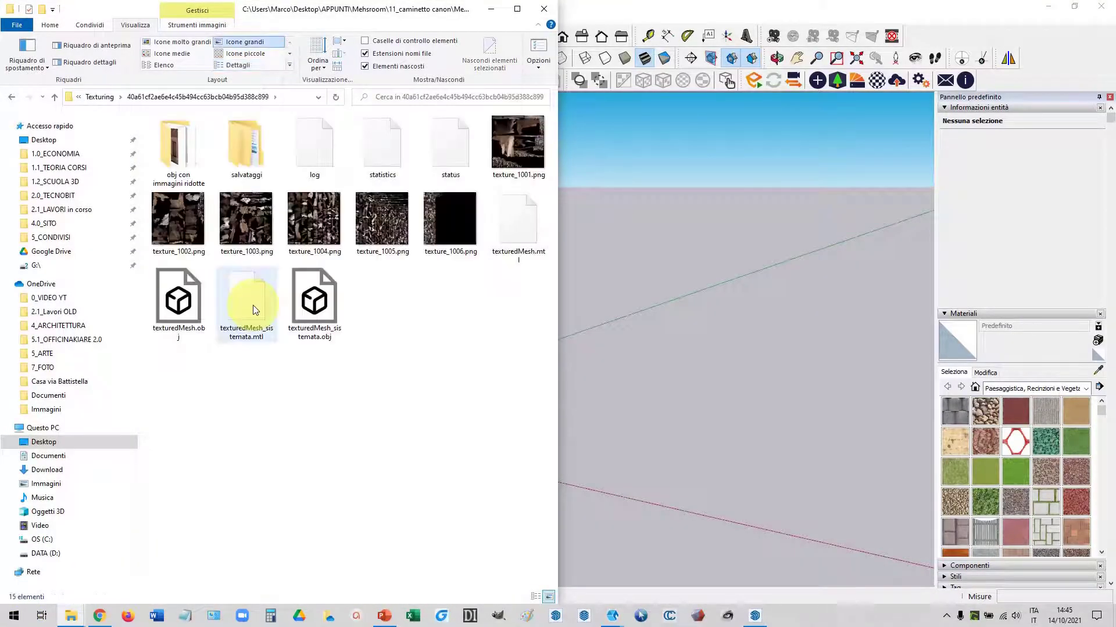
{"action": "double_click", "coordinate": [201, 185]}
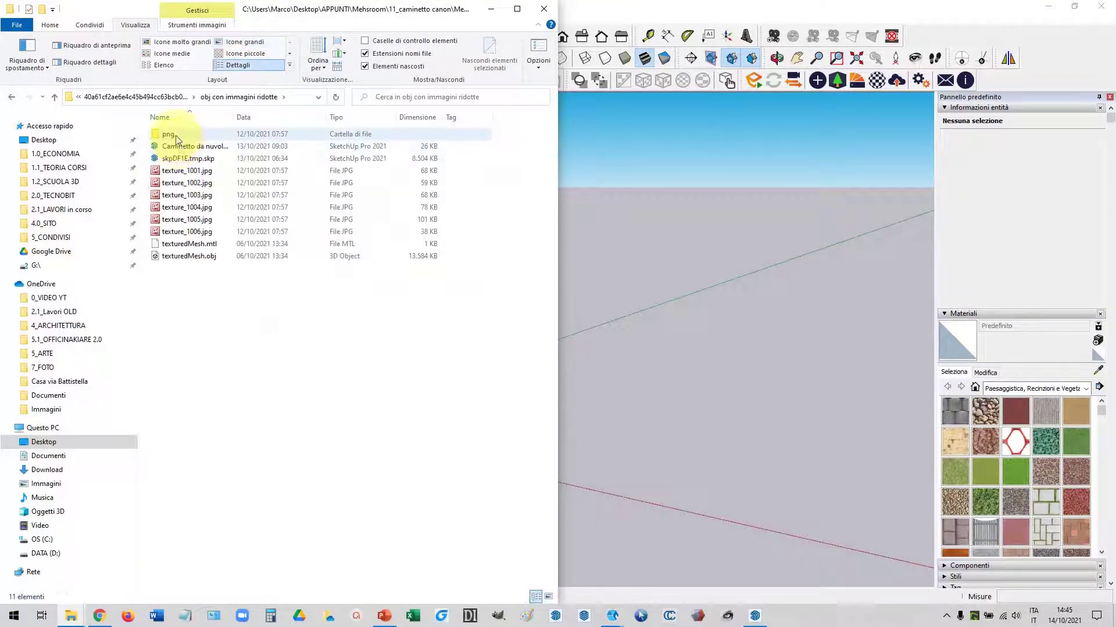
{"action": "left_click", "coordinate": [233, 43]}
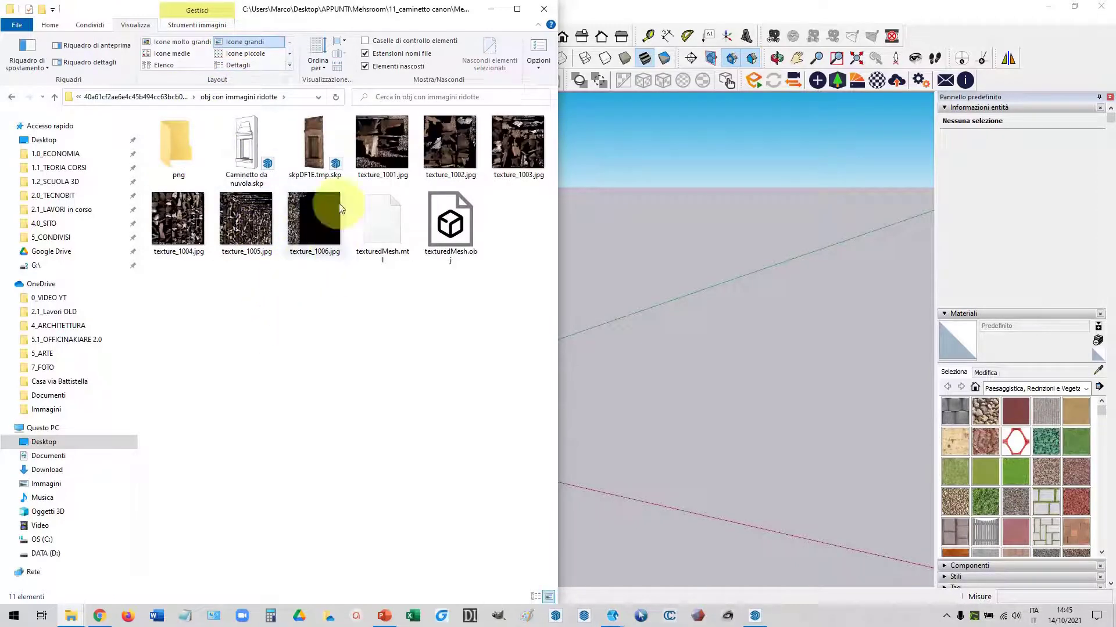
{"action": "left_click", "coordinate": [313, 146]}
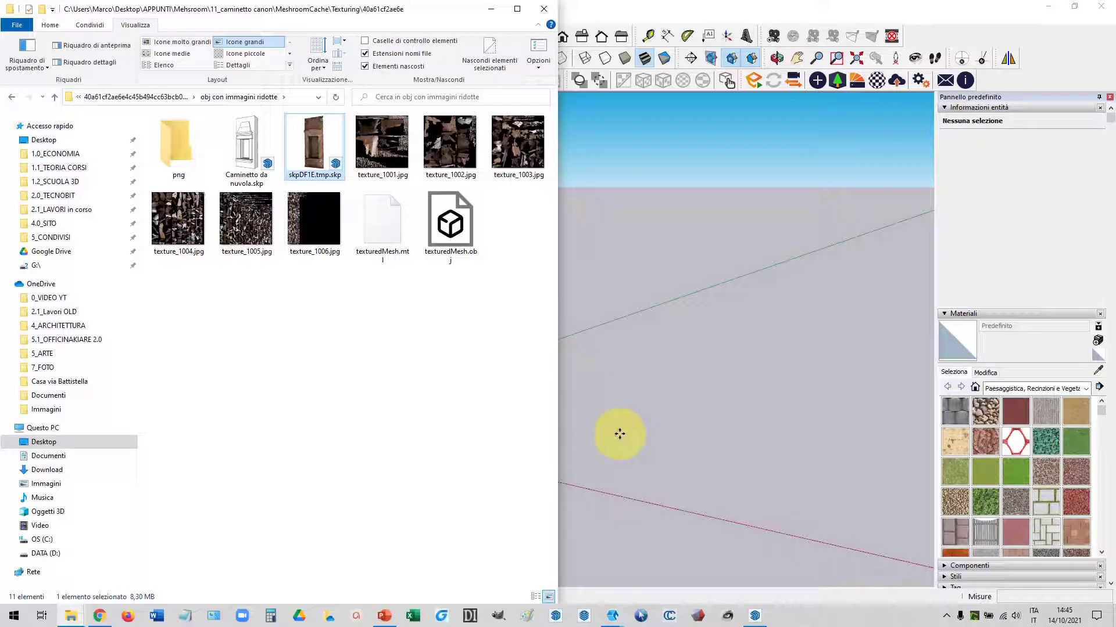
{"action": "left_click", "coordinate": [582, 442]}
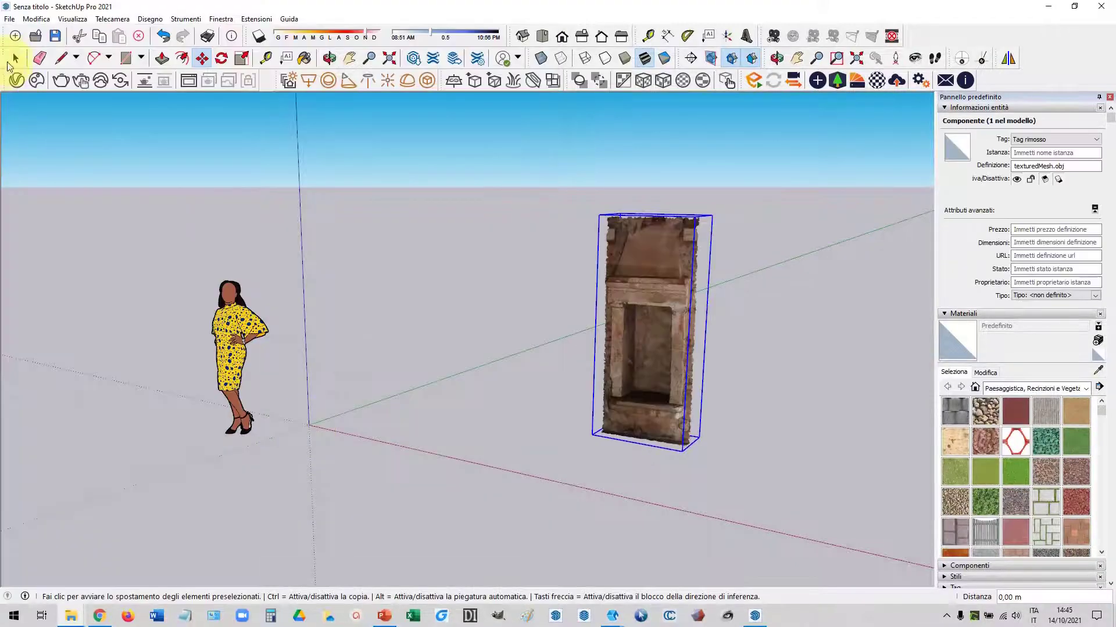
{"action": "left_click", "coordinate": [15, 58]}
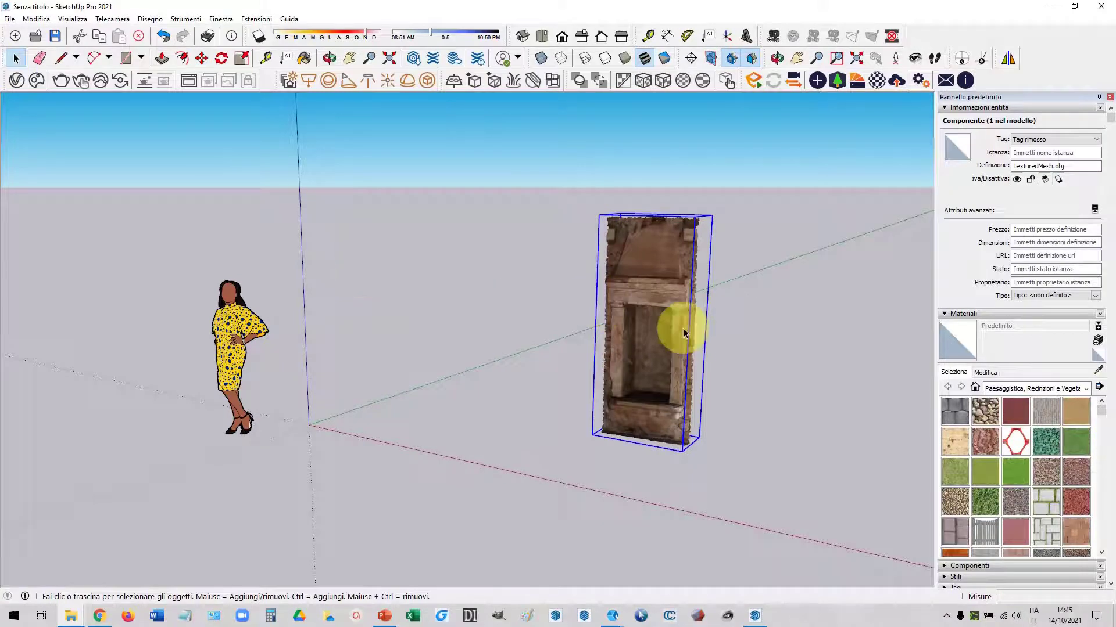
{"action": "scroll", "coordinate": [684, 333], "scroll_direction": "up", "scroll_amount": 1}
{"action": "scroll", "coordinate": [672, 298], "scroll_direction": "up", "scroll_amount": 3}
{"action": "scroll", "coordinate": [527, 323], "scroll_direction": "down", "scroll_amount": 4}
{"action": "scroll", "coordinate": [553, 324], "scroll_direction": "up", "scroll_amount": 3}
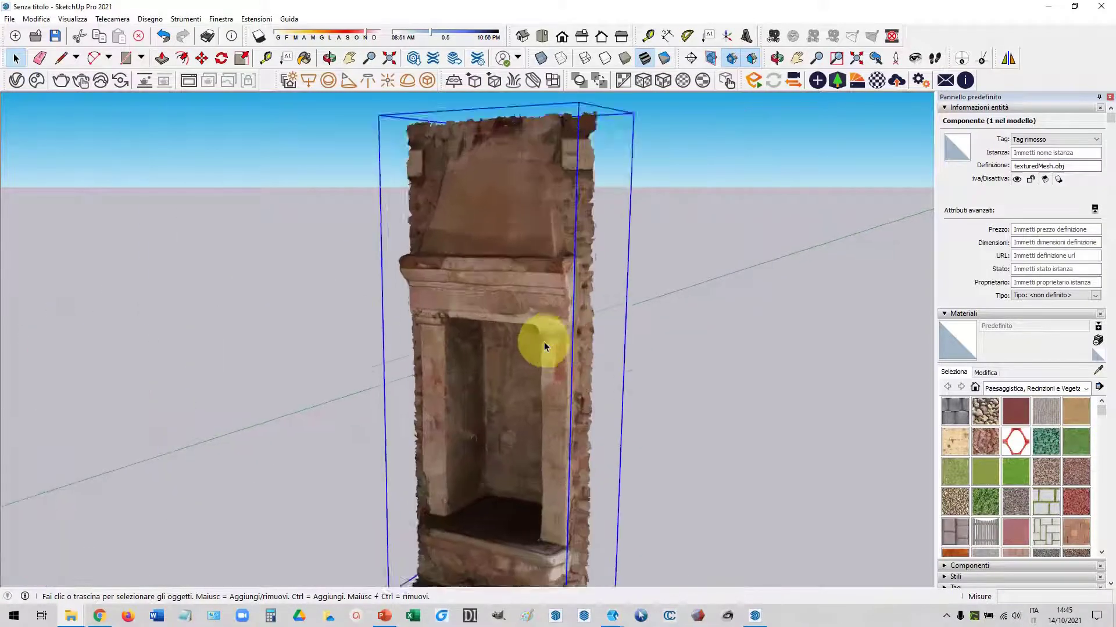
{"action": "scroll", "coordinate": [544, 341], "scroll_direction": "up", "scroll_amount": 2}
{"action": "scroll", "coordinate": [528, 262], "scroll_direction": "up", "scroll_amount": 1}
{"action": "scroll", "coordinate": [530, 263], "scroll_direction": "down", "scroll_amount": 1}
{"action": "scroll", "coordinate": [546, 315], "scroll_direction": "down", "scroll_amount": 1}
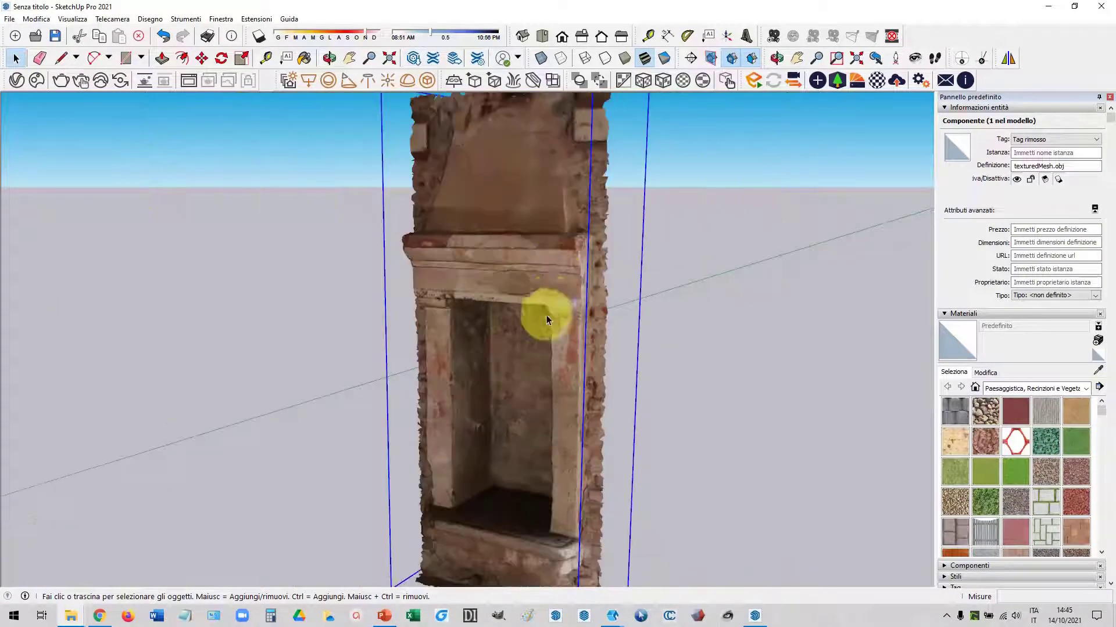
{"action": "scroll", "coordinate": [538, 476], "scroll_direction": "down", "scroll_amount": 2}
{"action": "scroll", "coordinate": [580, 430], "scroll_direction": "up", "scroll_amount": 4}
{"action": "scroll", "coordinate": [580, 414], "scroll_direction": "up", "scroll_amount": 2}
{"action": "mouse_move", "coordinate": [580, 413]}
{"action": "middle_mouse_down"}
{"action": "mouse_move", "coordinate": [581, 367]}
{"action": "mouse_move", "coordinate": [592, 474]}
{"action": "middle_mouse_up"}
{"action": "scroll", "coordinate": [535, 263], "scroll_direction": "up", "scroll_amount": 2}
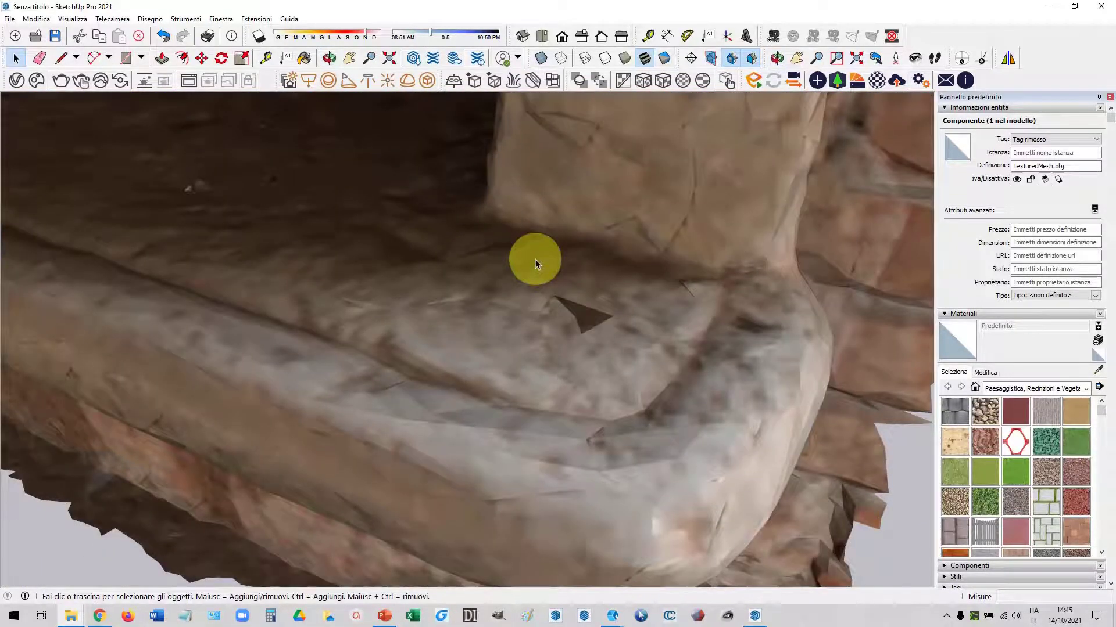
{"action": "scroll", "coordinate": [577, 392], "scroll_direction": "down", "scroll_amount": 3}
{"action": "scroll", "coordinate": [577, 392], "scroll_direction": "down", "scroll_amount": 2}
{"action": "scroll", "coordinate": [578, 391], "scroll_direction": "down", "scroll_amount": 1}
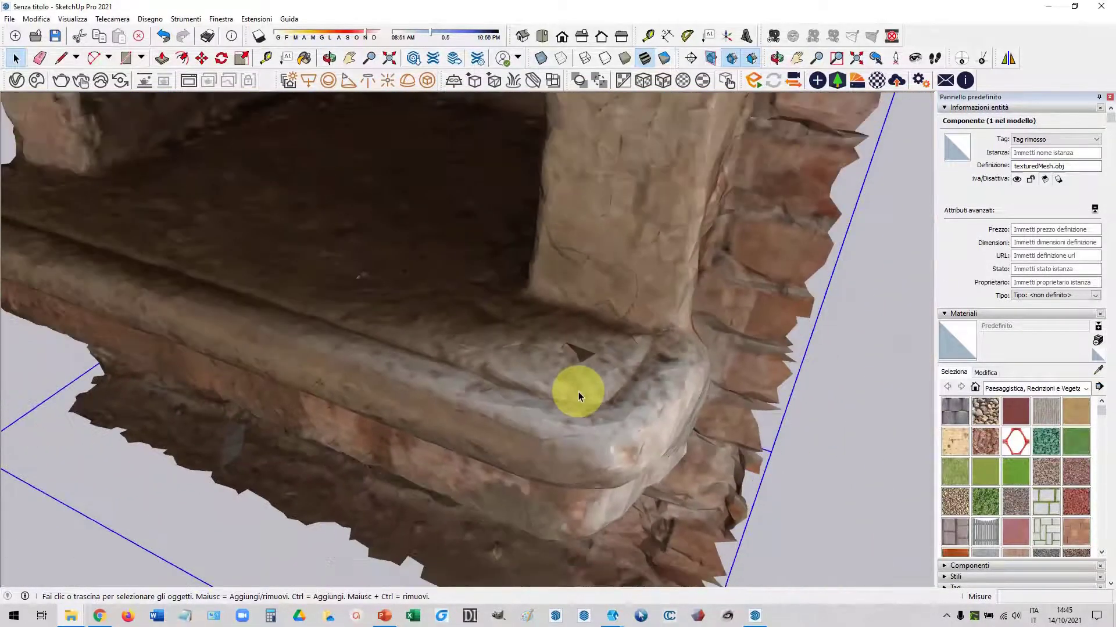
{"action": "scroll", "coordinate": [577, 392], "scroll_direction": "up", "scroll_amount": 1}
{"action": "scroll", "coordinate": [577, 392], "scroll_direction": "down", "scroll_amount": 2}
{"action": "scroll", "coordinate": [578, 392], "scroll_direction": "down", "scroll_amount": 1}
{"action": "scroll", "coordinate": [577, 392], "scroll_direction": "down", "scroll_amount": 2}
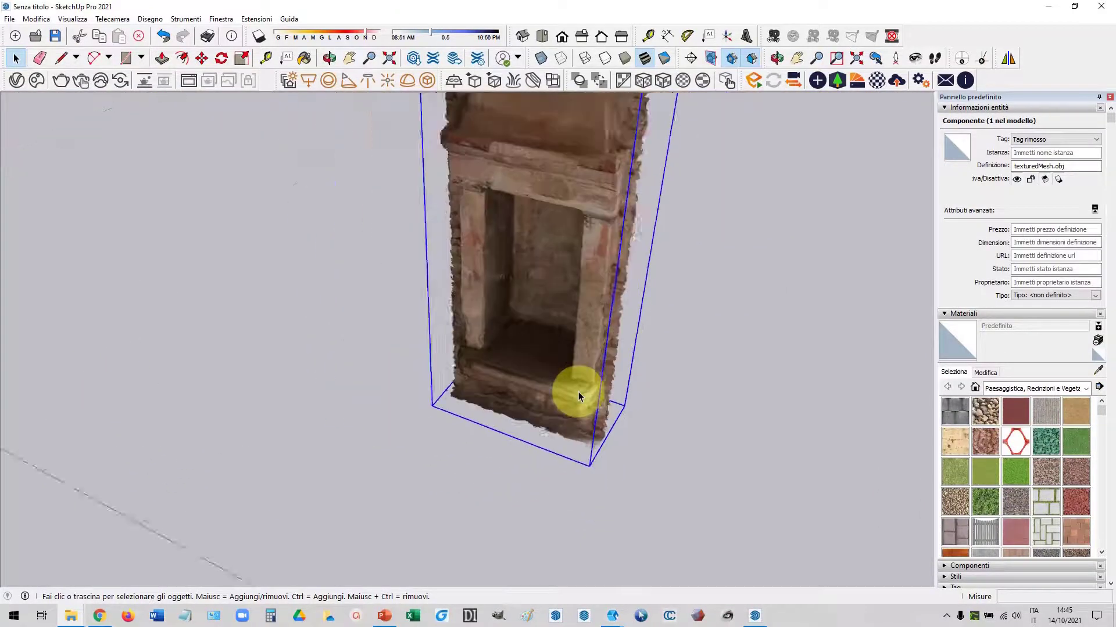
{"action": "scroll", "coordinate": [577, 392], "scroll_direction": "down", "scroll_amount": 2}
{"action": "middle_click_drag", "start_coordinate": [578, 391], "coordinate": [535, 211]}
{"action": "scroll", "coordinate": [576, 326], "scroll_direction": "up", "scroll_amount": 2}
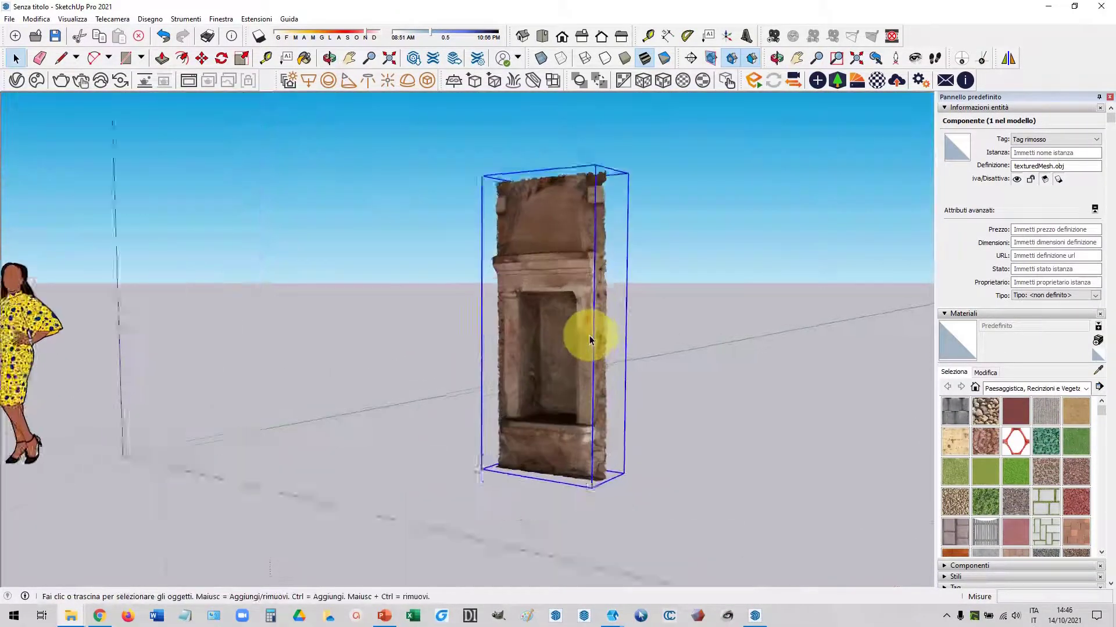
{"action": "scroll", "coordinate": [587, 338], "scroll_direction": "up", "scroll_amount": 2}
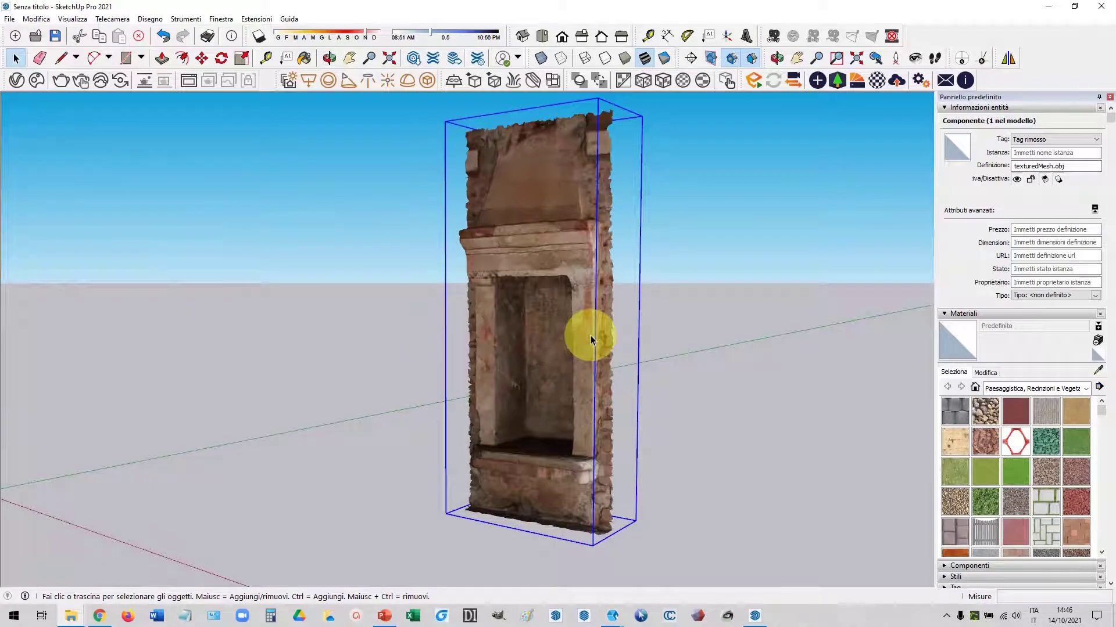
{"action": "mouse_move", "coordinate": [516, 319]}
{"action": "middle_mouse_down"}
{"action": "mouse_move", "coordinate": [556, 314]}
{"action": "mouse_move", "coordinate": [521, 316]}
{"action": "middle_mouse_up"}
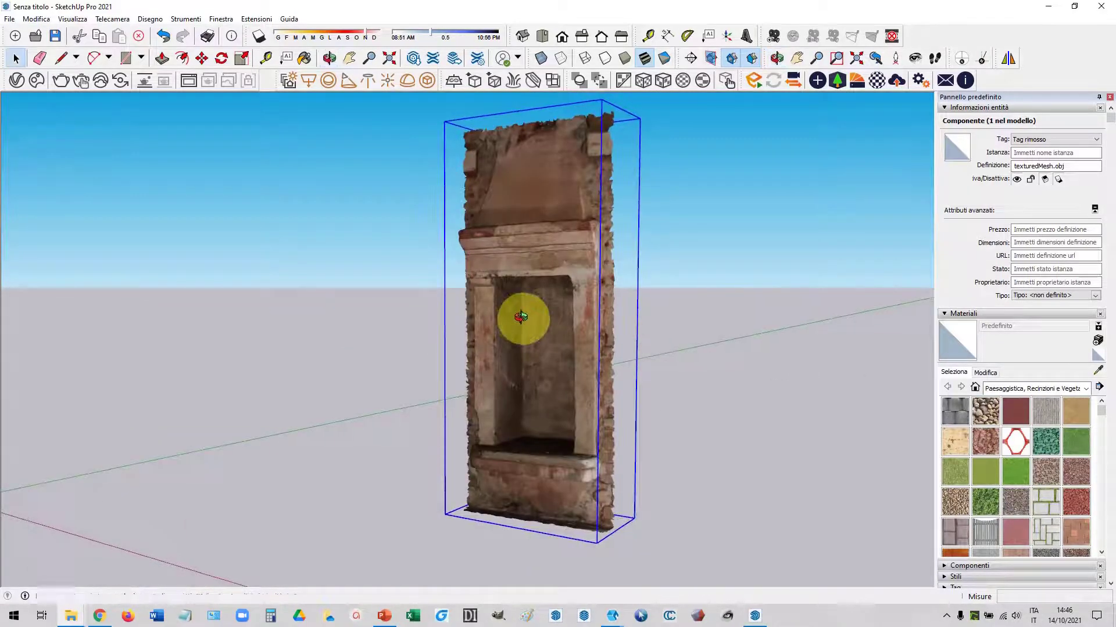
{"action": "mouse_move", "coordinate": [71, 616]}
{"action": "left_click", "coordinate": [51, 578]}
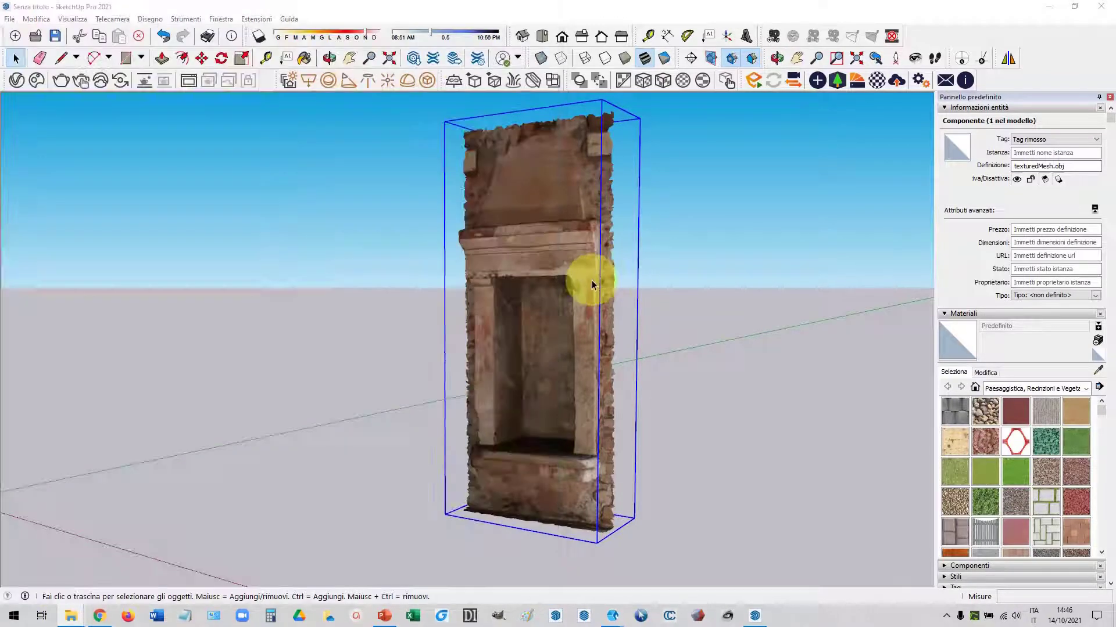
{"action": "left_click", "coordinate": [590, 276]}
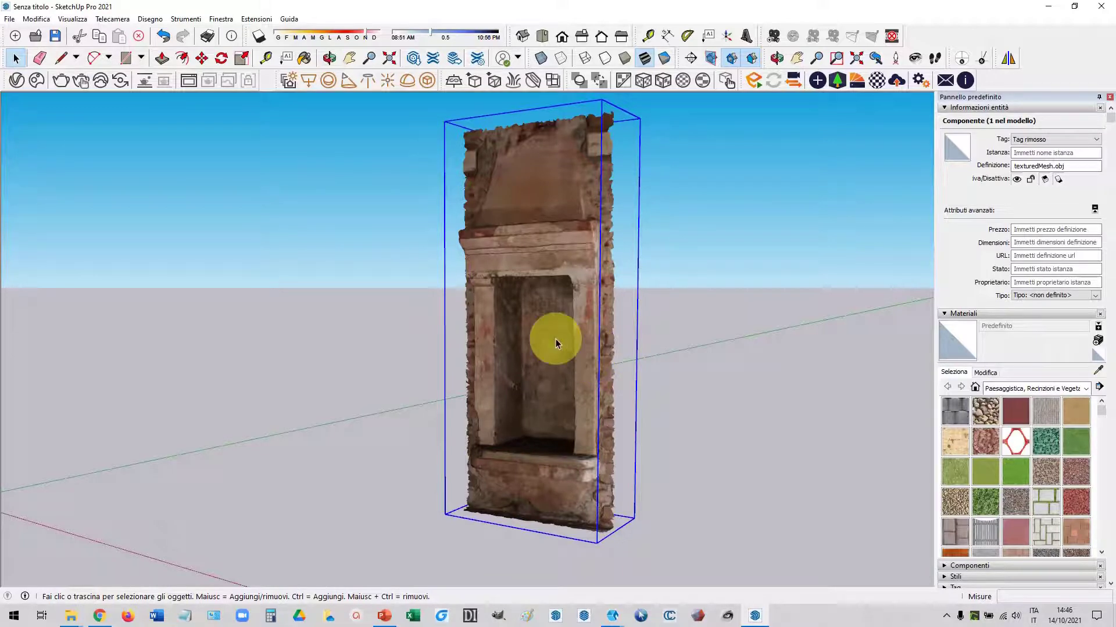
{"action": "middle_click_drag", "start_coordinate": [573, 282], "coordinate": [507, 191]}
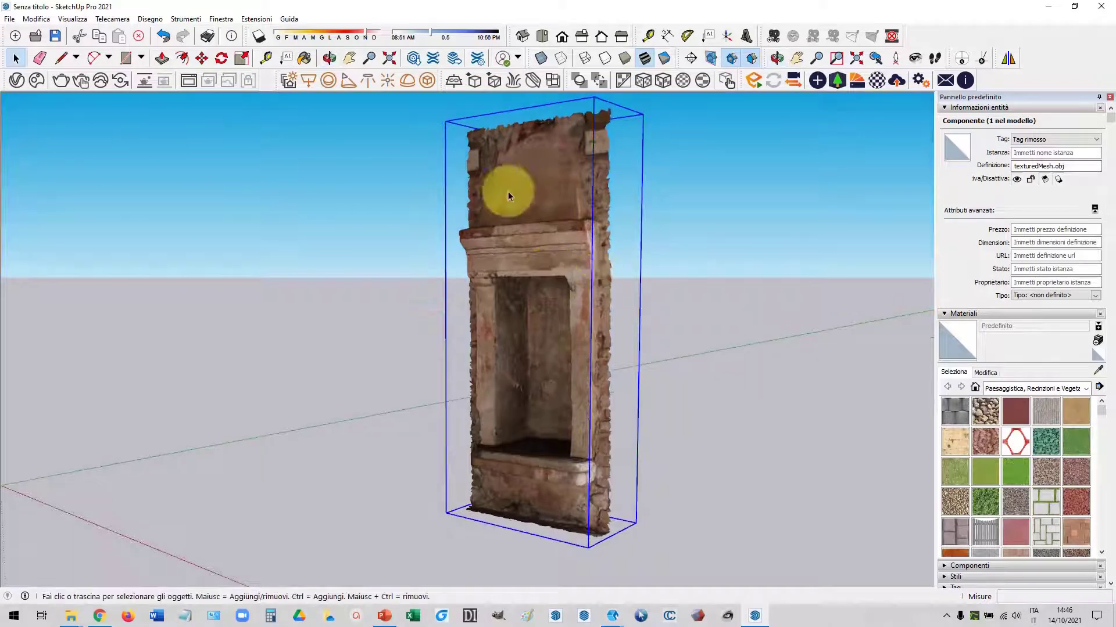
{"action": "middle_click_drag", "start_coordinate": [558, 281], "coordinate": [677, 249]}
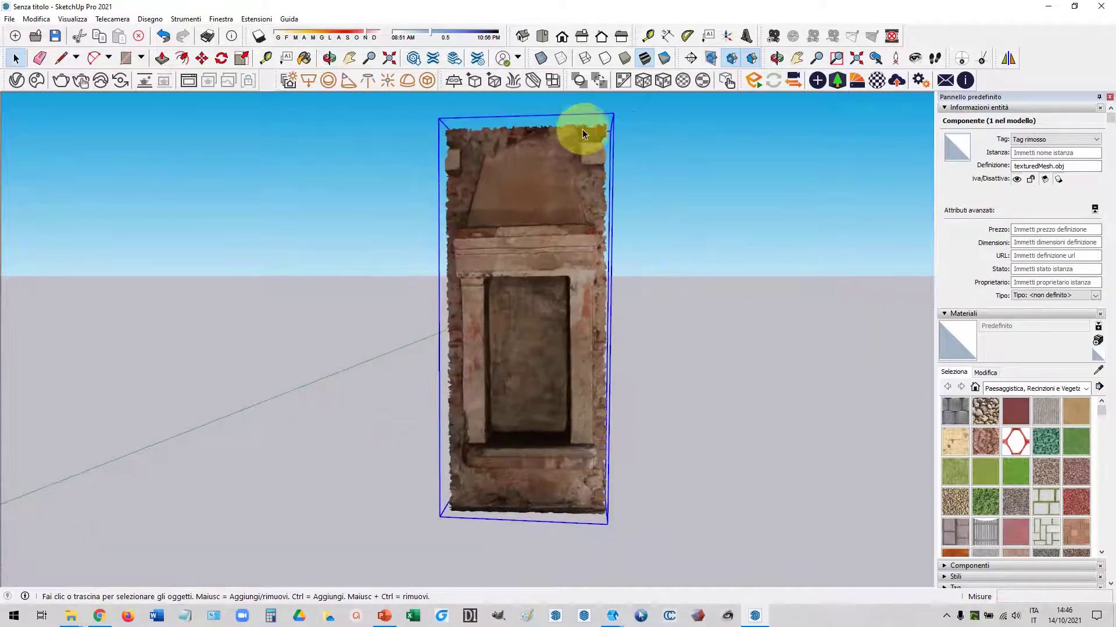
{"action": "scroll", "coordinate": [568, 124], "scroll_direction": "up", "scroll_amount": 2}
{"action": "scroll", "coordinate": [621, 141], "scroll_direction": "up", "scroll_amount": 3}
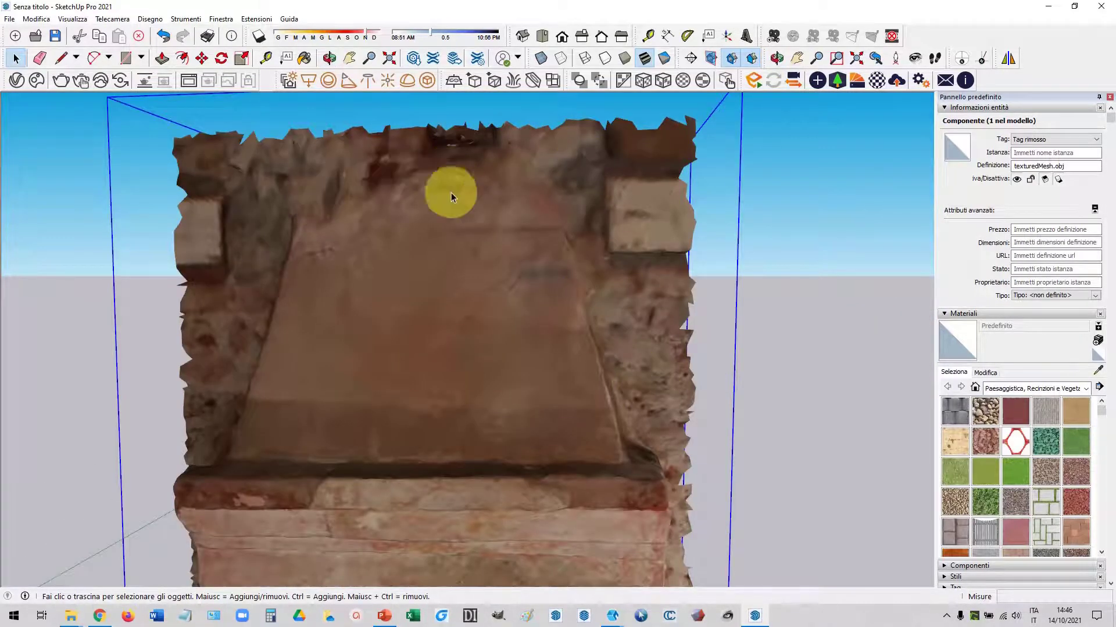
{"action": "scroll", "coordinate": [589, 237], "scroll_direction": "down", "scroll_amount": 4}
{"action": "scroll", "coordinate": [577, 289], "scroll_direction": "down", "scroll_amount": 3}
{"action": "middle_click_drag", "start_coordinate": [577, 289], "coordinate": [593, 368]}
{"action": "scroll", "coordinate": [617, 284], "scroll_direction": "up", "scroll_amount": 2}
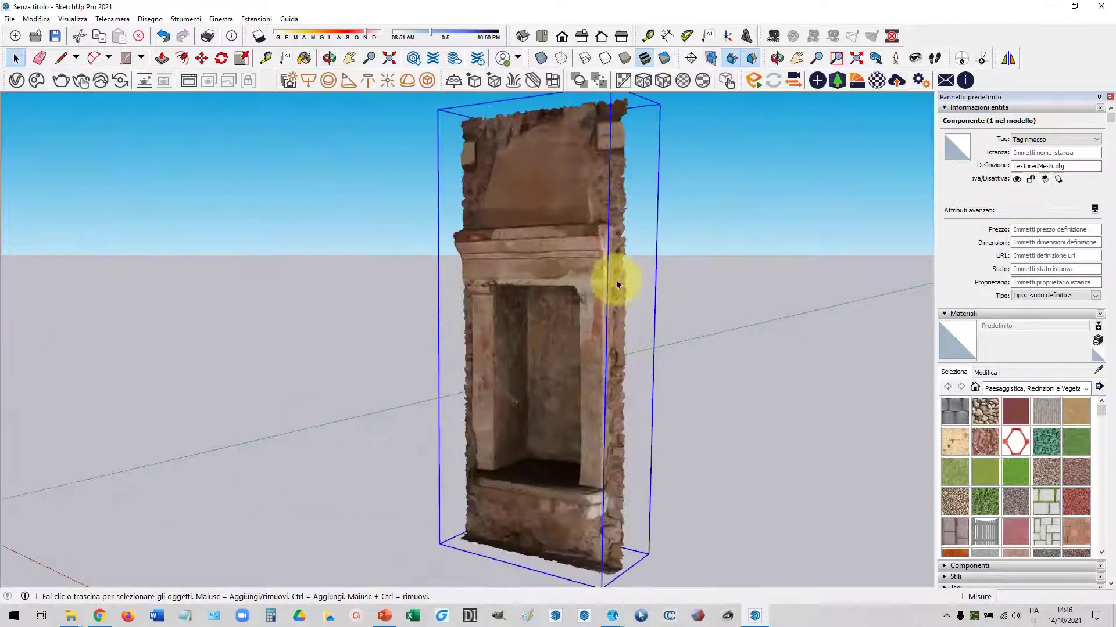
{"action": "scroll", "coordinate": [589, 251], "scroll_direction": "up", "scroll_amount": 2}
{"action": "scroll", "coordinate": [591, 245], "scroll_direction": "up", "scroll_amount": 2}
{"action": "scroll", "coordinate": [491, 217], "scroll_direction": "down", "scroll_amount": 2}
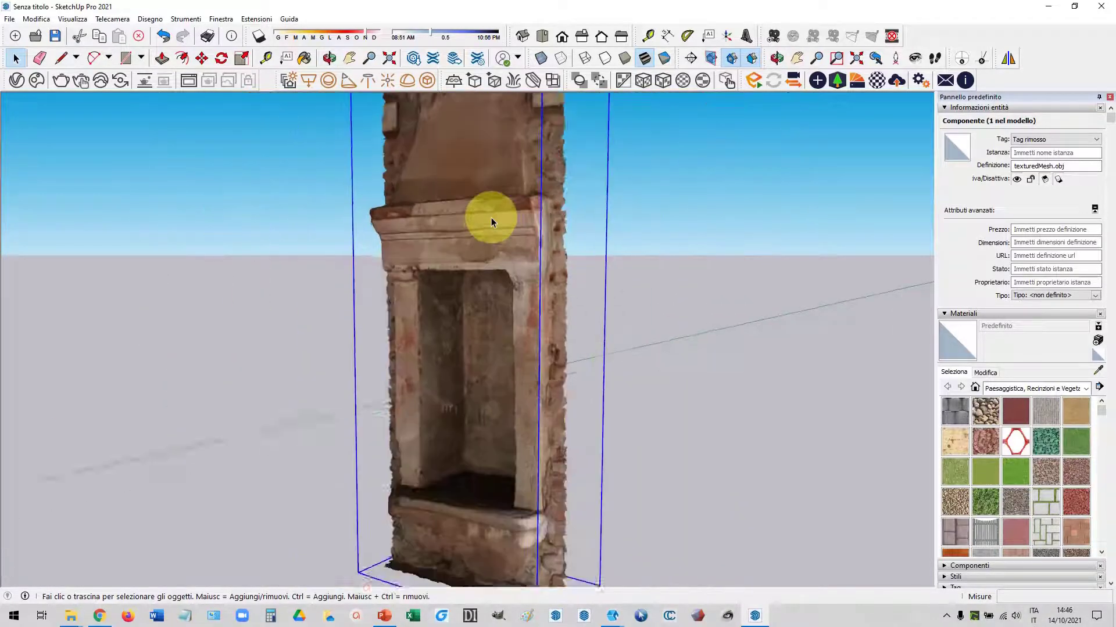
{"action": "scroll", "coordinate": [490, 217], "scroll_direction": "down", "scroll_amount": 3}
{"action": "scroll", "coordinate": [507, 447], "scroll_direction": "up", "scroll_amount": 3}
{"action": "mouse_move", "coordinate": [507, 447]}
{"action": "middle_mouse_down"}
{"action": "mouse_move", "coordinate": [497, 406]}
{"action": "mouse_move", "coordinate": [507, 445]}
{"action": "middle_mouse_up"}
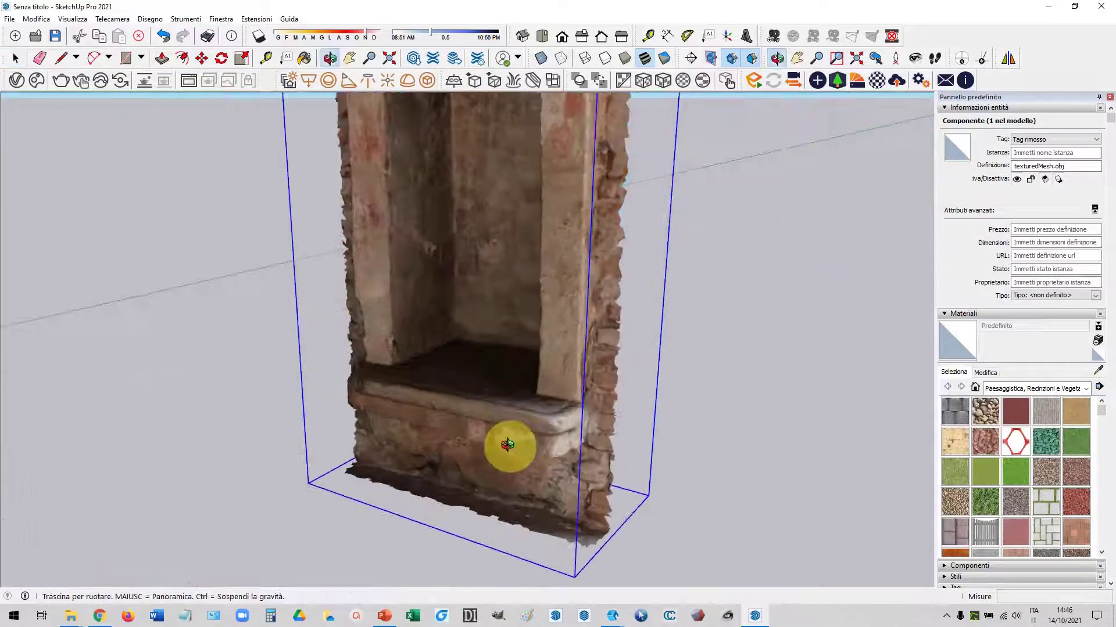
{"action": "scroll", "coordinate": [507, 445], "scroll_direction": "down", "scroll_amount": 2}
{"action": "mouse_move", "coordinate": [569, 379]}
{"action": "middle_mouse_down"}
{"action": "mouse_move", "coordinate": [468, 286]}
{"action": "mouse_move", "coordinate": [429, 281]}
{"action": "mouse_move", "coordinate": [623, 291]}
{"action": "mouse_move", "coordinate": [552, 304]}
{"action": "mouse_move", "coordinate": [567, 374]}
{"action": "mouse_move", "coordinate": [573, 291]}
{"action": "middle_mouse_up"}
{"action": "scroll", "coordinate": [568, 374], "scroll_direction": "down", "scroll_amount": 3}
{"action": "scroll", "coordinate": [490, 152], "scroll_direction": "up", "scroll_amount": 3}
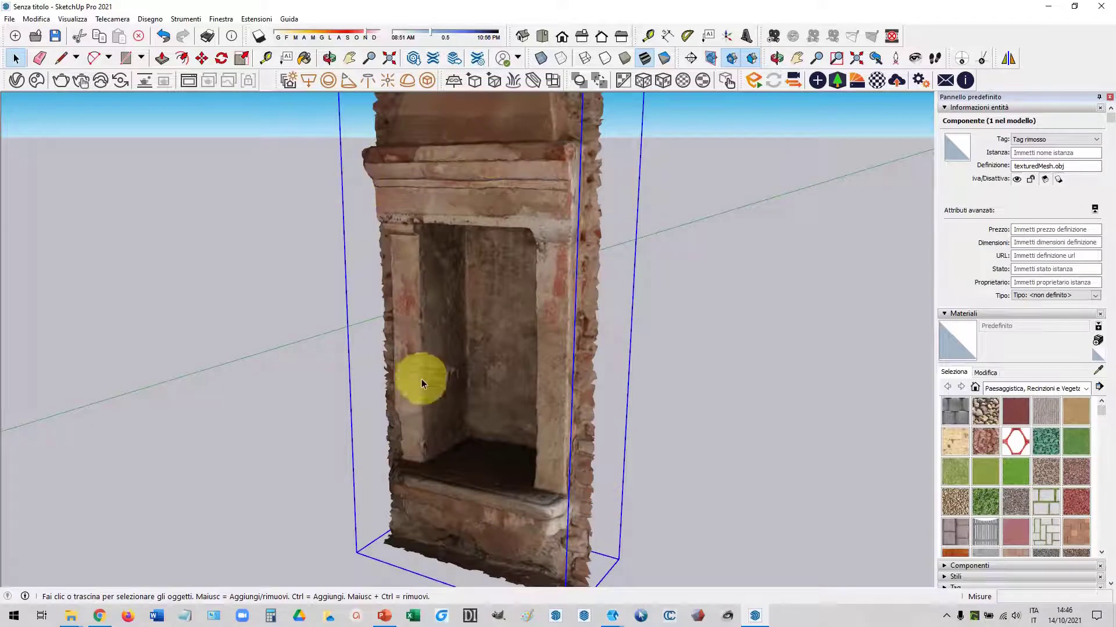
{"action": "mouse_move", "coordinate": [430, 479]}
{"action": "middle_mouse_down"}
{"action": "mouse_move", "coordinate": [488, 597]}
{"action": "mouse_move", "coordinate": [542, 490]}
{"action": "mouse_move", "coordinate": [298, 505]}
{"action": "mouse_move", "coordinate": [434, 406]}
{"action": "mouse_move", "coordinate": [506, 294]}
{"action": "mouse_move", "coordinate": [533, 319]}
{"action": "middle_mouse_up"}
{"action": "scroll", "coordinate": [506, 294], "scroll_direction": "down", "scroll_amount": 3}
{"action": "scroll", "coordinate": [512, 298], "scroll_direction": "down", "scroll_amount": 2}
{"action": "scroll", "coordinate": [533, 319], "scroll_direction": "up", "scroll_amount": 2}
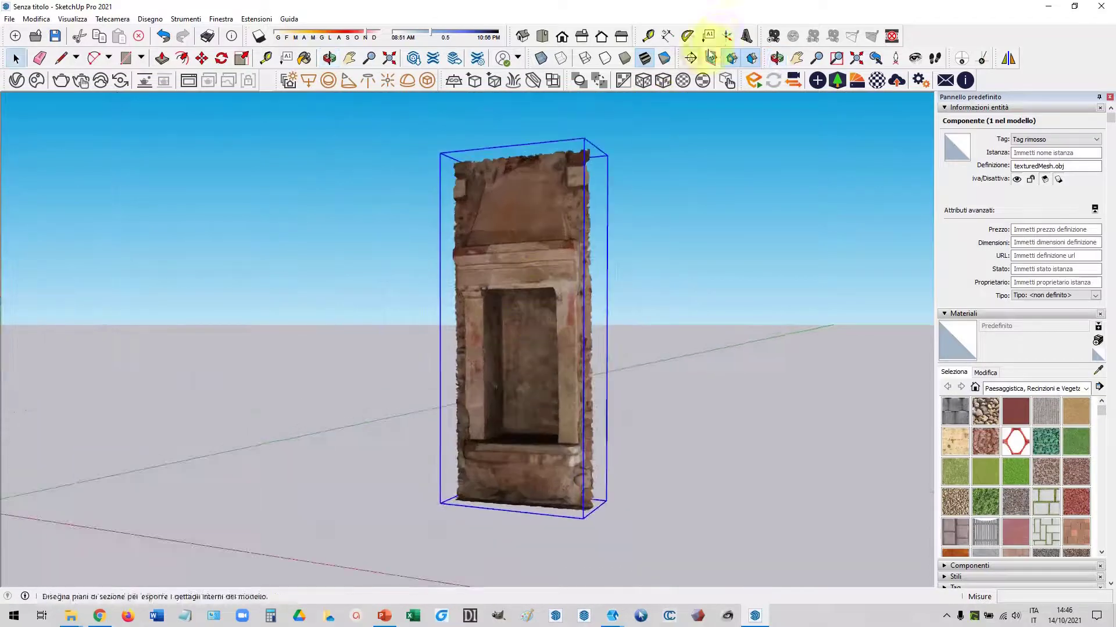
Step: Show the fireplace in Shaded style with hidden geometry on, revealing its triangle mesh
{"action": "left_click", "coordinate": [606, 59]}
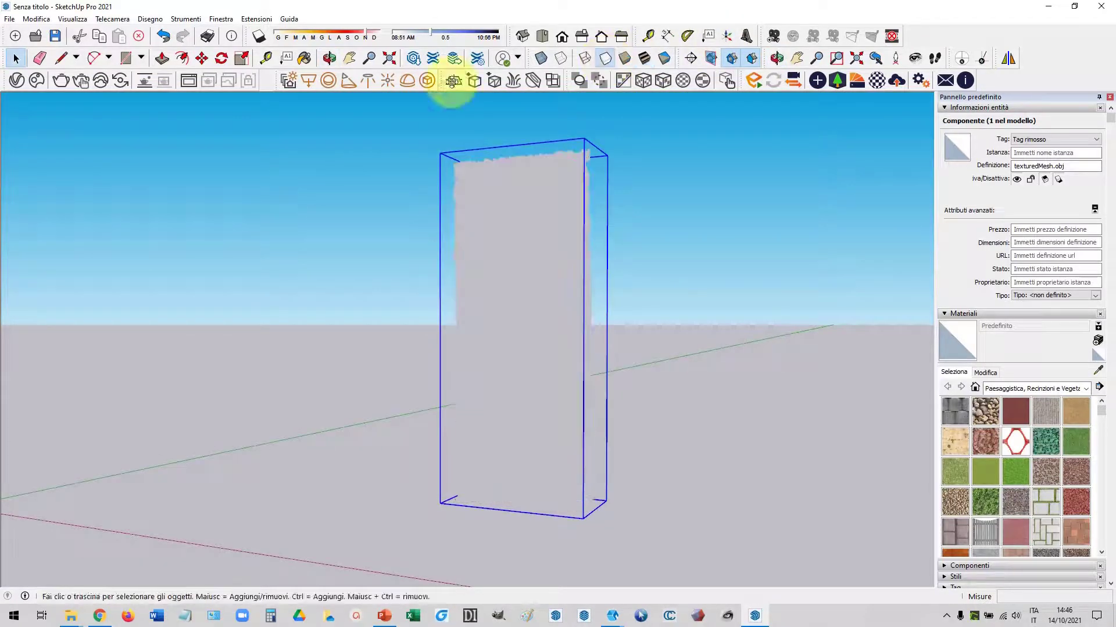
{"action": "left_click", "coordinate": [72, 20]}
{"action": "left_click", "coordinate": [104, 62]}
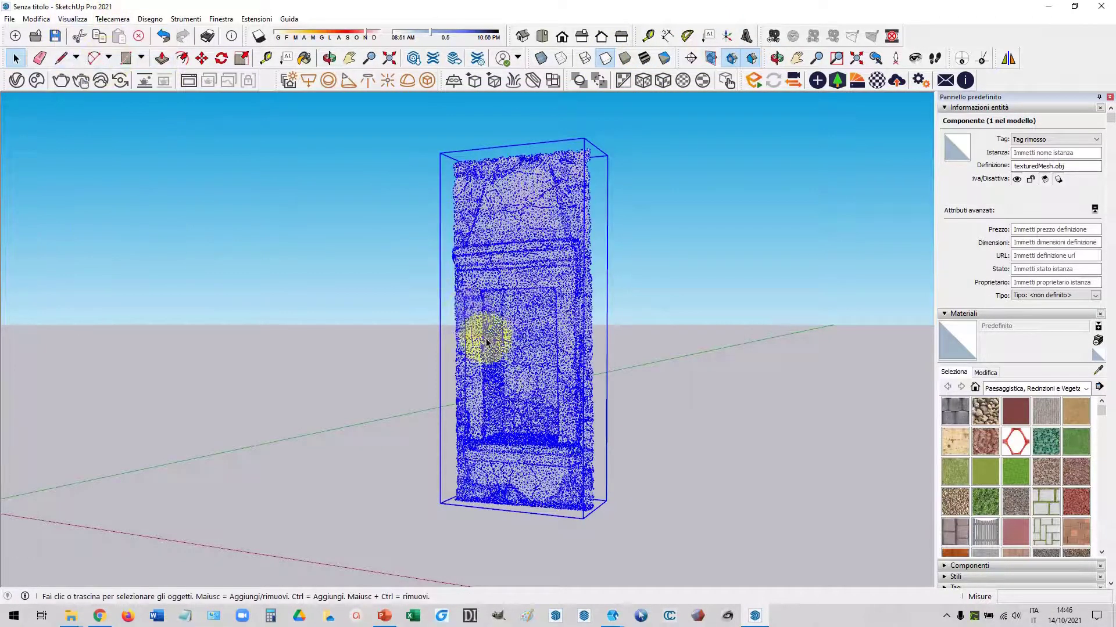
{"action": "scroll", "coordinate": [538, 257], "scroll_direction": "up", "scroll_amount": 3}
{"action": "scroll", "coordinate": [537, 257], "scroll_direction": "up", "scroll_amount": 2}
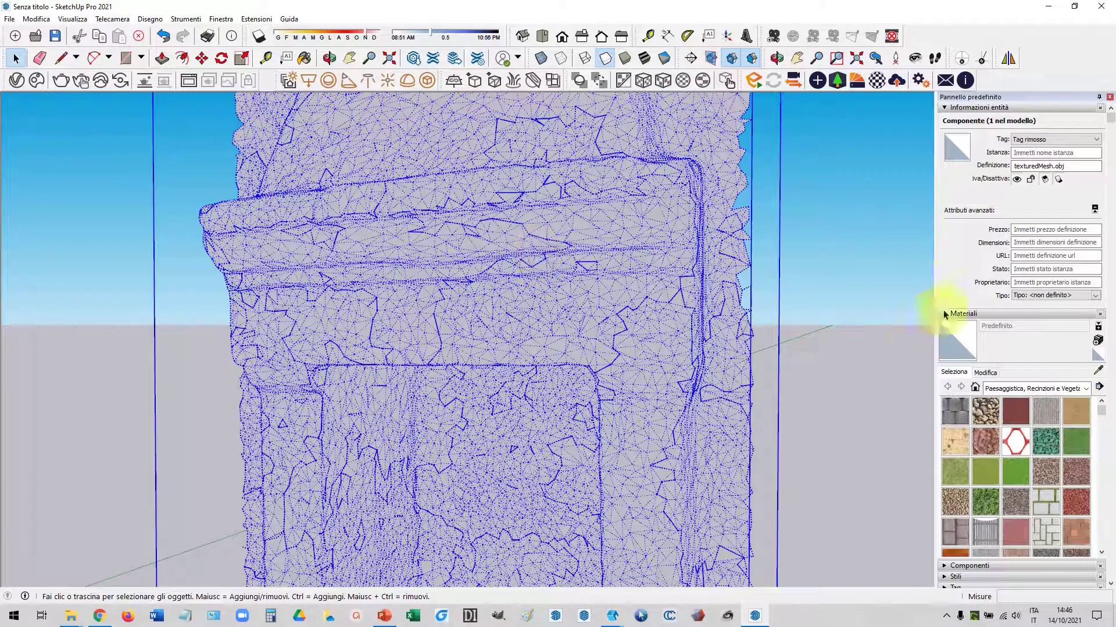
Step: Collapse Entity Info, list the In Model materials, then bring up PowerPoint's Meshroom slide
{"action": "left_click", "coordinate": [945, 108]}
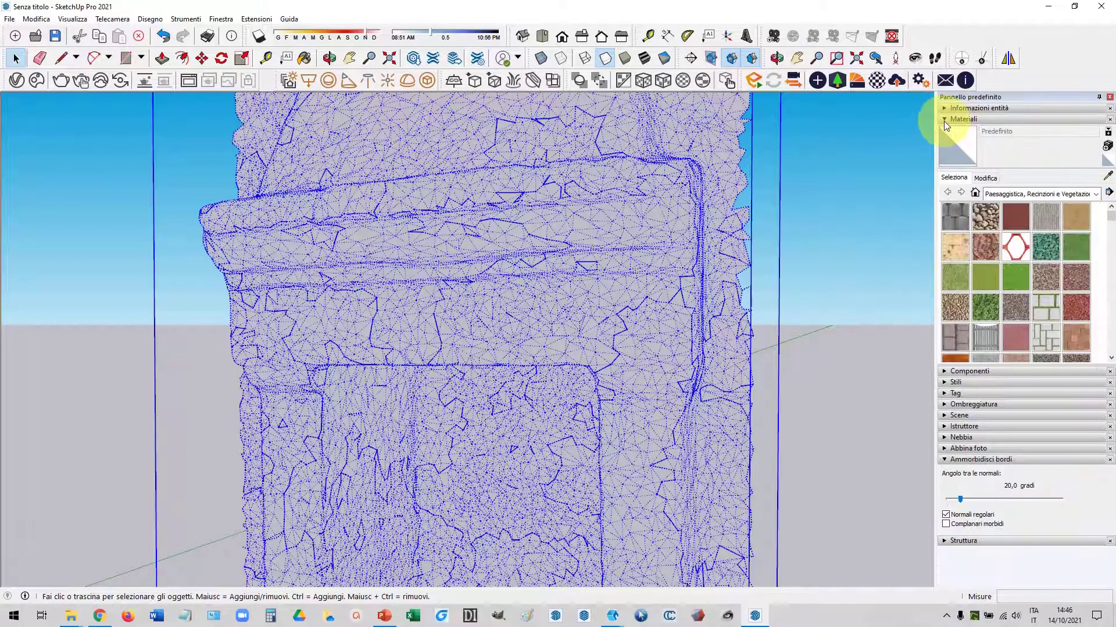
{"action": "left_click", "coordinate": [975, 193]}
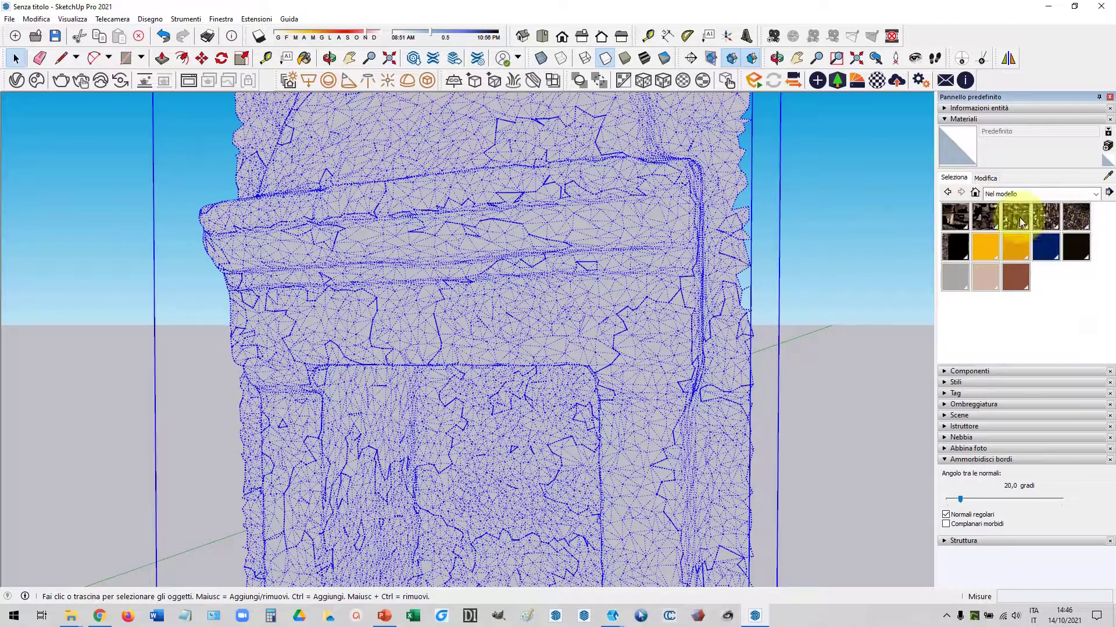
{"action": "scroll", "coordinate": [525, 207], "scroll_direction": "down", "scroll_amount": 2}
{"action": "scroll", "coordinate": [524, 207], "scroll_direction": "down", "scroll_amount": 1}
{"action": "scroll", "coordinate": [561, 217], "scroll_direction": "down", "scroll_amount": 3}
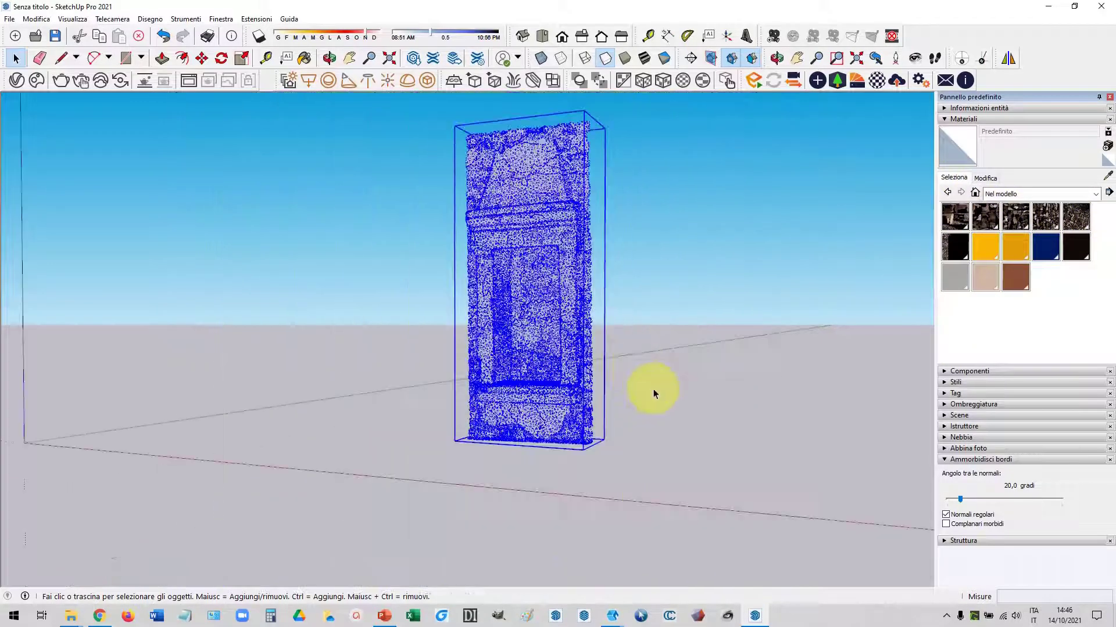
{"action": "left_click", "coordinate": [384, 619]}
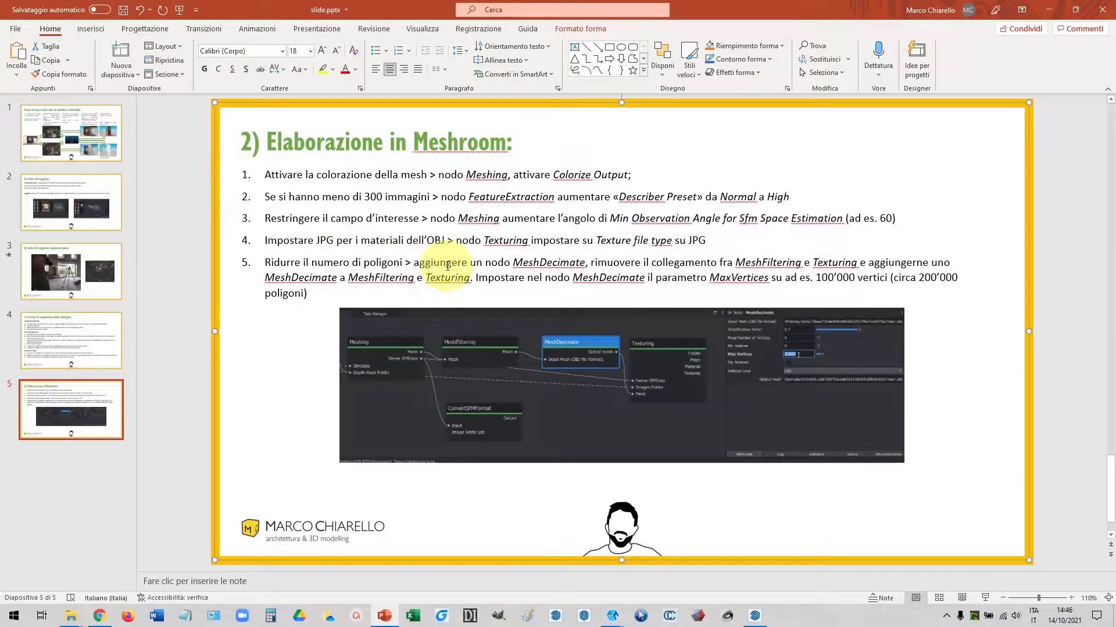
Step: Open the Texturing5 node's output folder from the Meshroom project
{"action": "left_click", "coordinate": [1048, 10]}
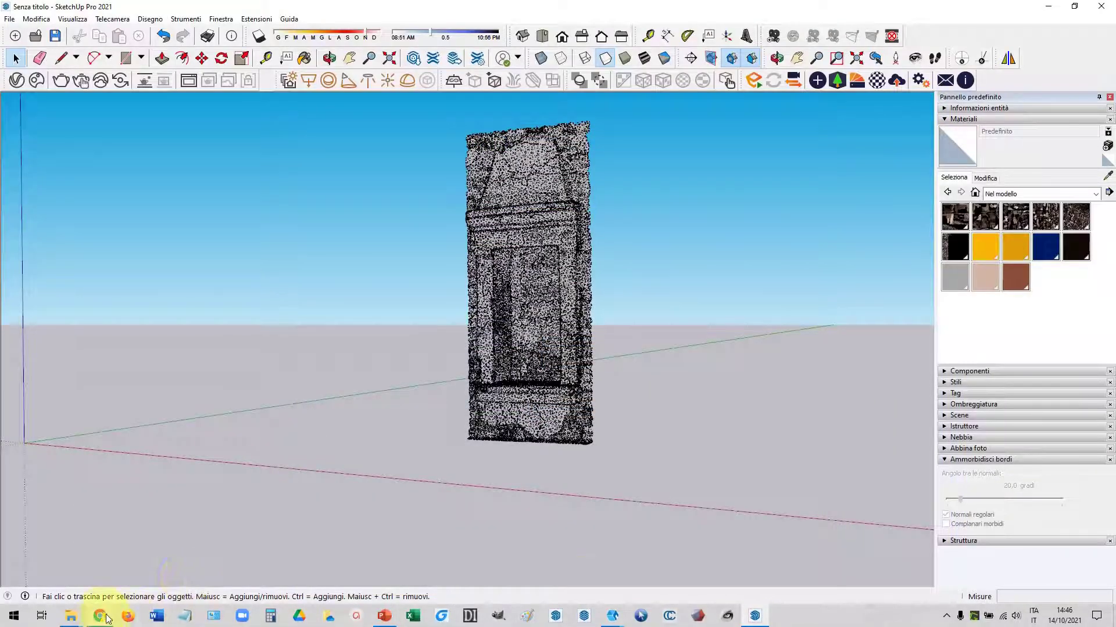
{"action": "mouse_move", "coordinate": [612, 616]}
{"action": "left_click", "coordinate": [657, 572]}
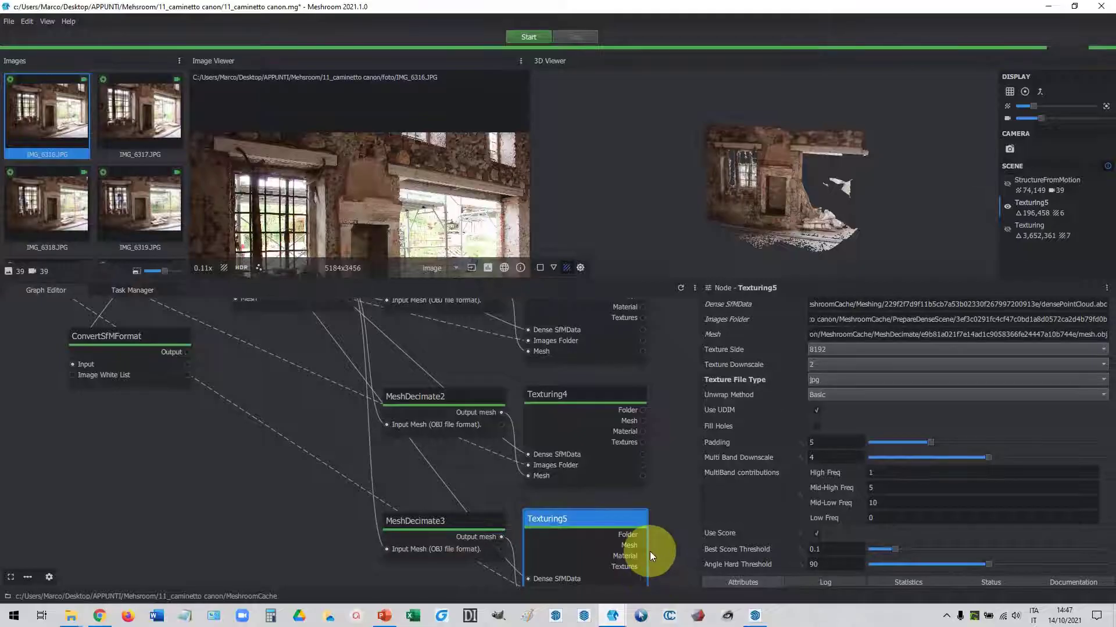
{"action": "right_click", "coordinate": [560, 515]}
{"action": "left_click", "coordinate": [604, 541]}
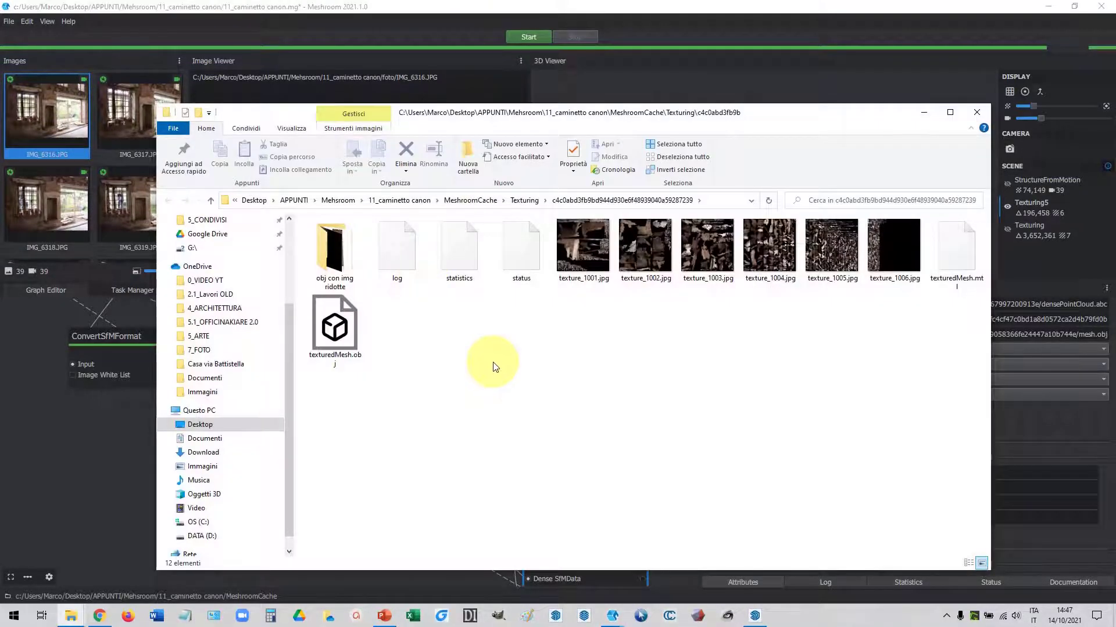
Step: Select texturedMesh.obj in Explorer, then show PowerPoint's workflow overview slide 1
{"action": "left_click", "coordinate": [321, 321]}
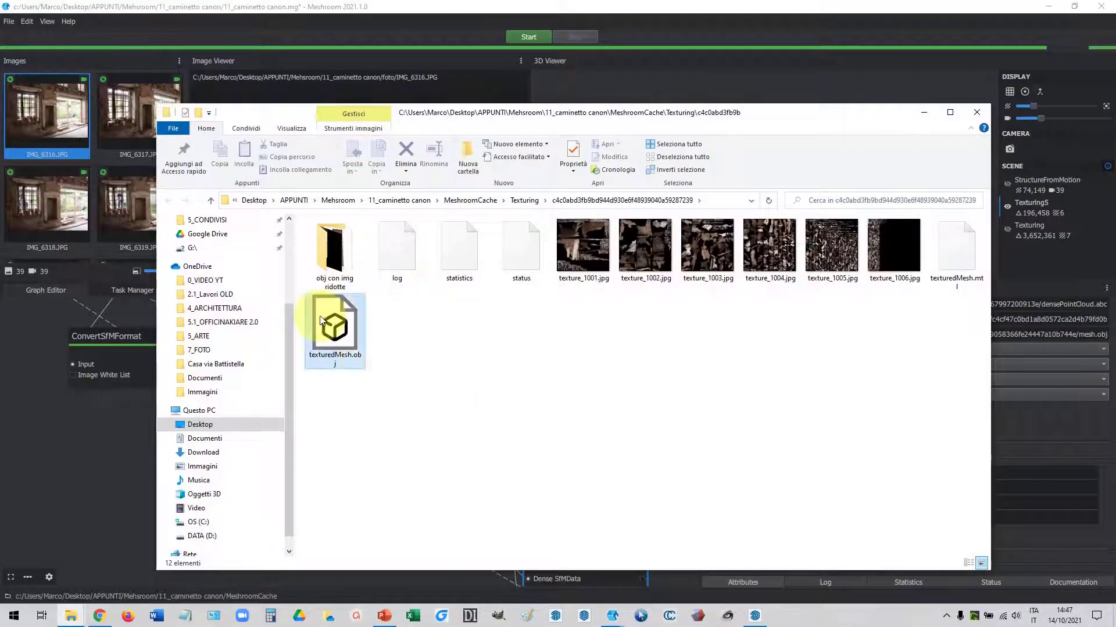
{"action": "left_click", "coordinate": [384, 616]}
{"action": "left_click", "coordinate": [58, 122]}
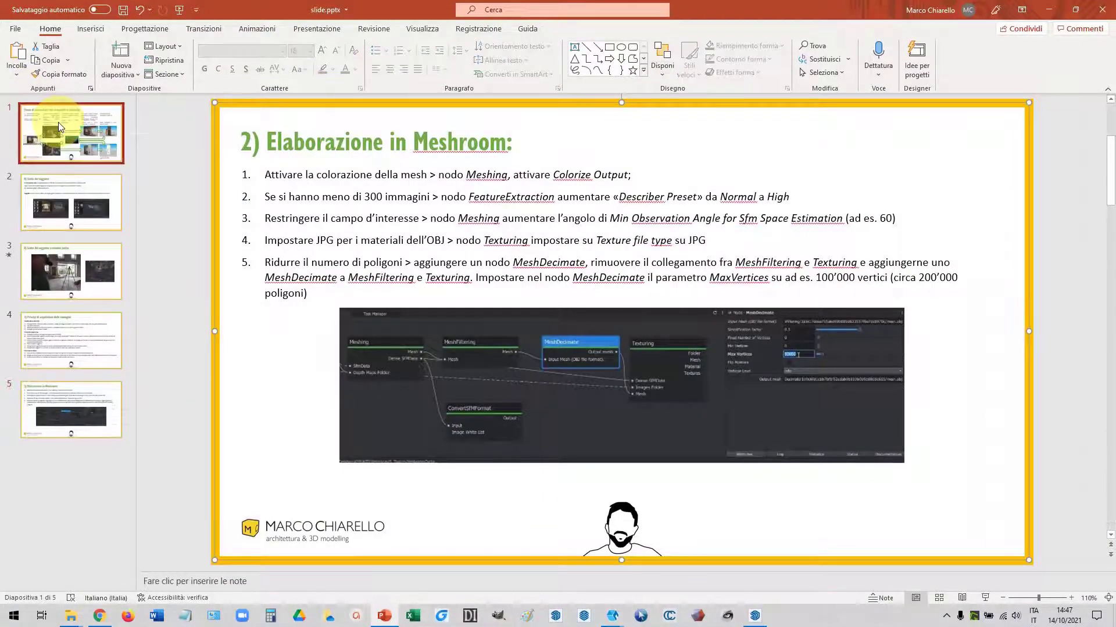
{"action": "left_click", "coordinate": [984, 598]}
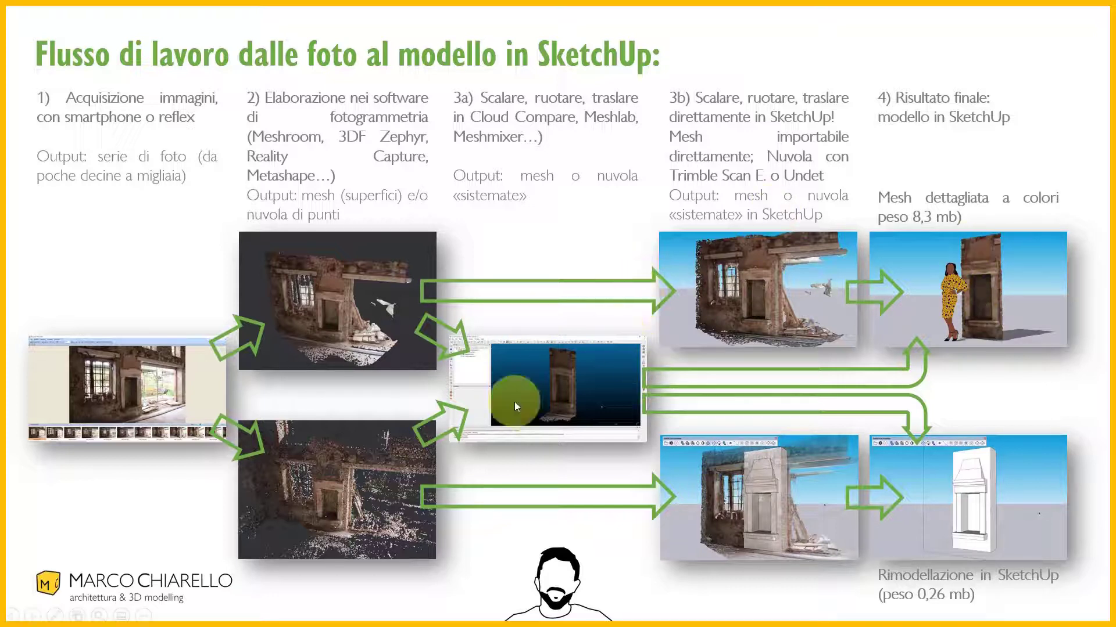
{"action": "key", "text": "Escape"}
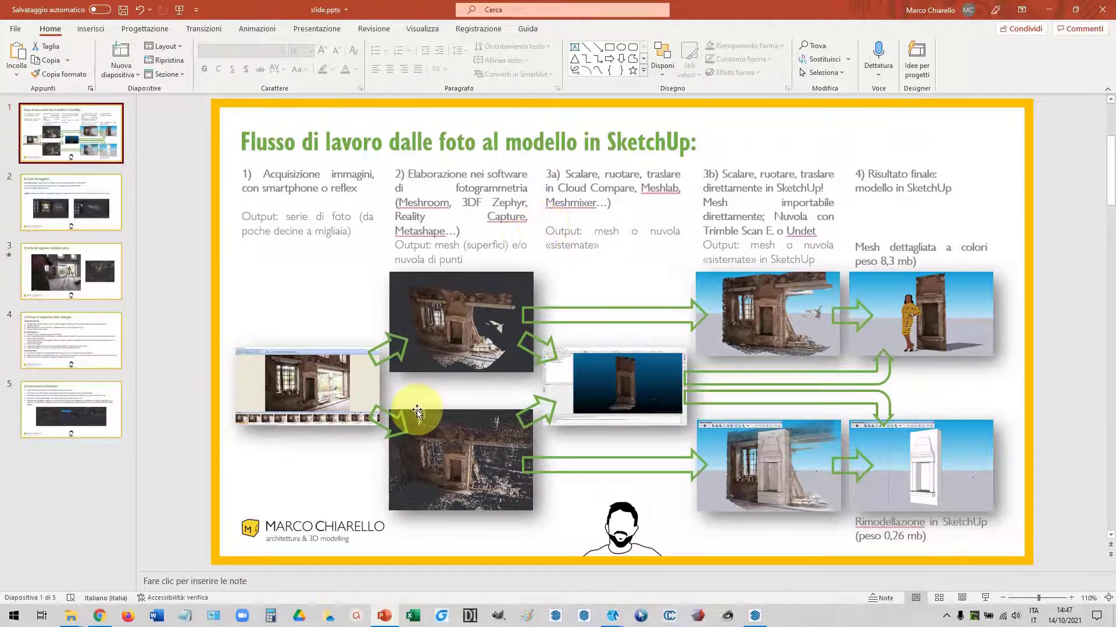
{"action": "mouse_move", "coordinate": [612, 616]}
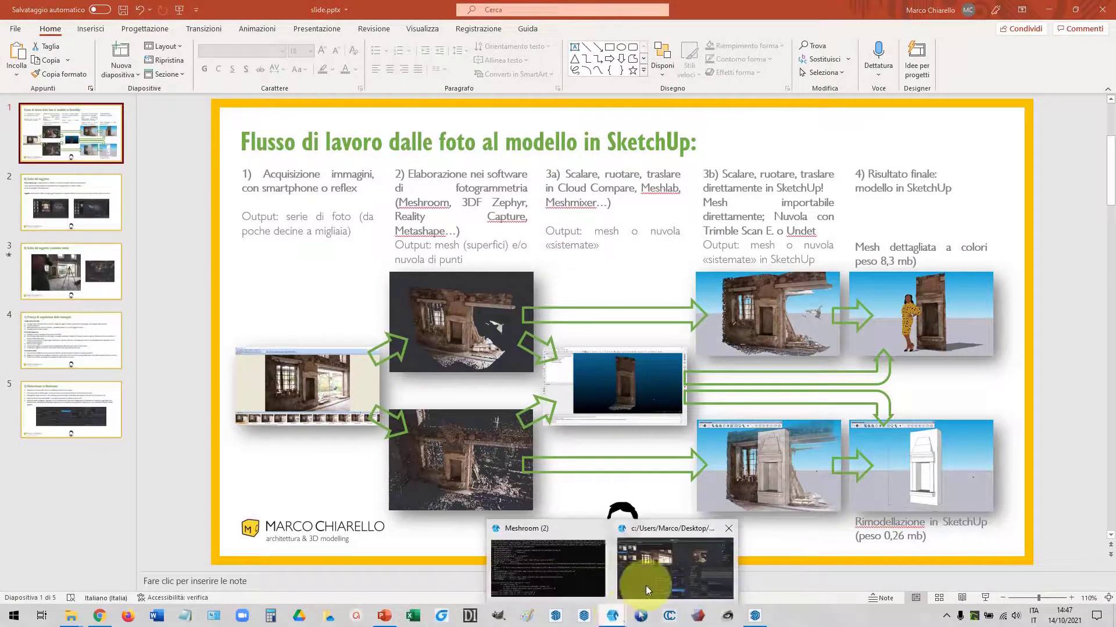
Step: Pan Meshroom's node graph and drag the splitter to enlarge the viewers, then return to PowerPoint
{"action": "left_click", "coordinate": [646, 586]}
{"action": "scroll", "coordinate": [585, 400], "scroll_direction": "down", "scroll_amount": 3}
{"action": "scroll", "coordinate": [535, 450], "scroll_direction": "down", "scroll_amount": 3}
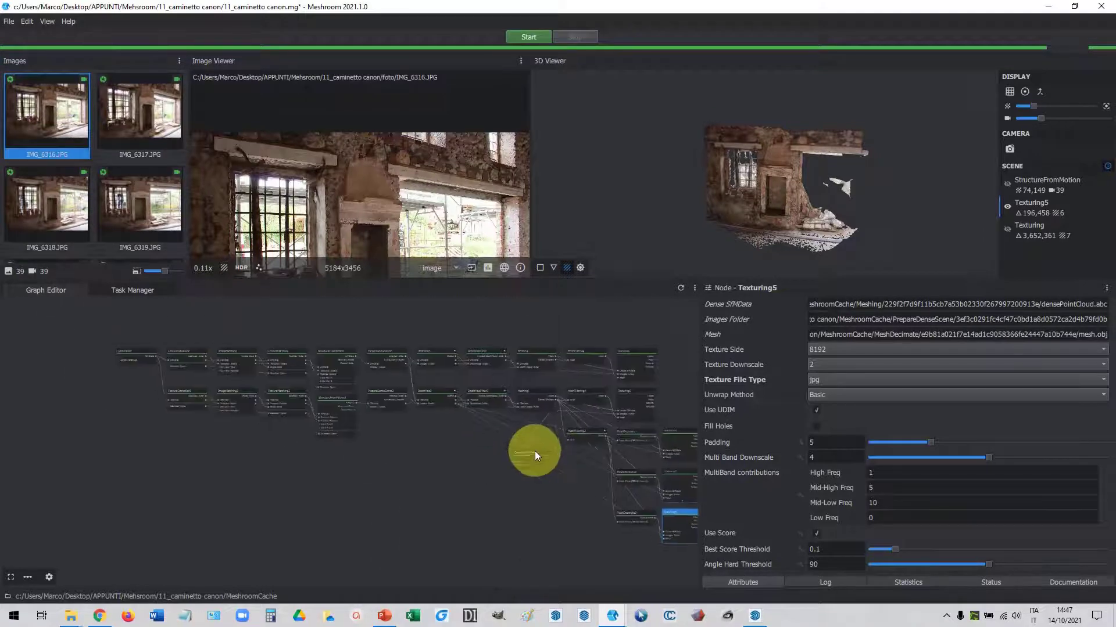
{"action": "middle_click_drag", "start_coordinate": [535, 451], "coordinate": [445, 437]}
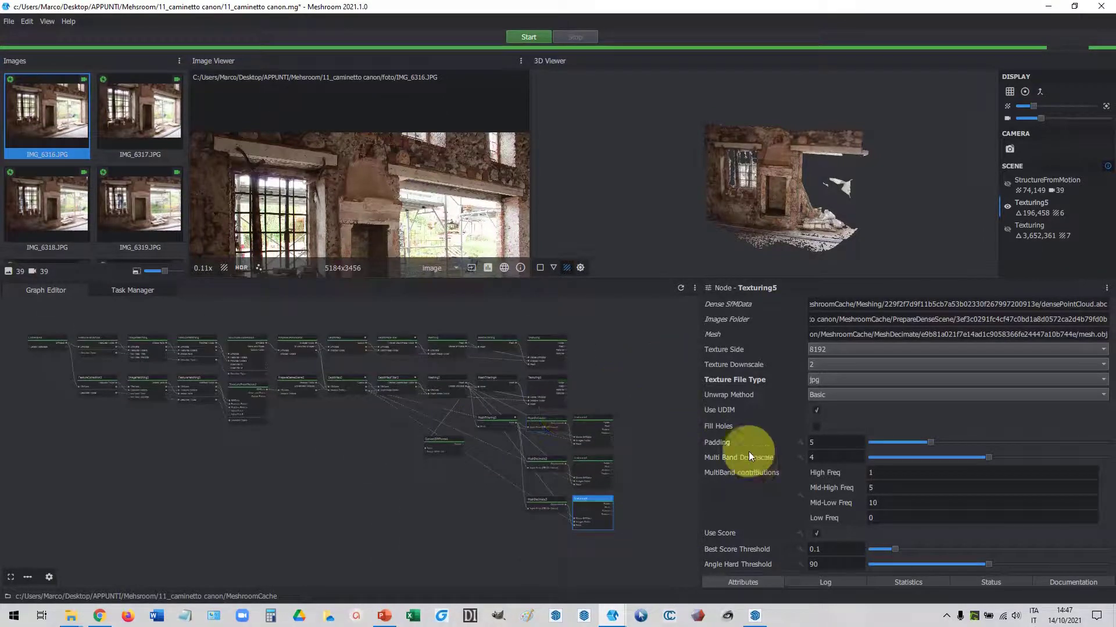
{"action": "scroll", "coordinate": [457, 430], "scroll_direction": "up", "scroll_amount": 1}
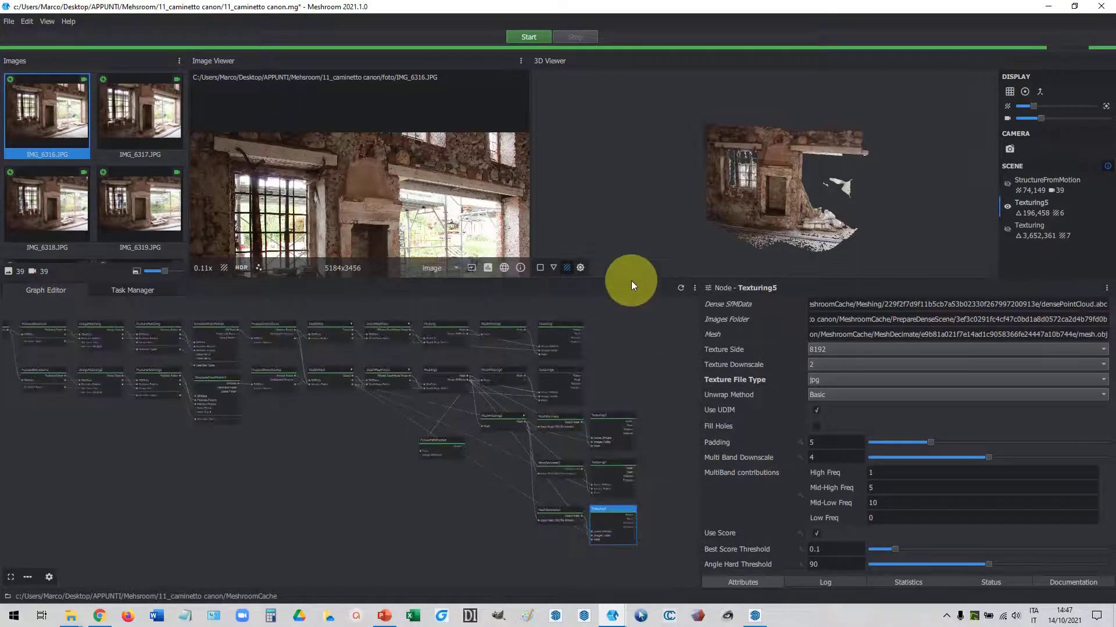
{"action": "left_click_drag", "start_coordinate": [632, 283], "coordinate": [626, 436]}
{"action": "mouse_move", "coordinate": [158, 510]}
{"action": "middle_mouse_down"}
{"action": "mouse_move", "coordinate": [291, 510]}
{"action": "mouse_move", "coordinate": [189, 505]}
{"action": "middle_mouse_up"}
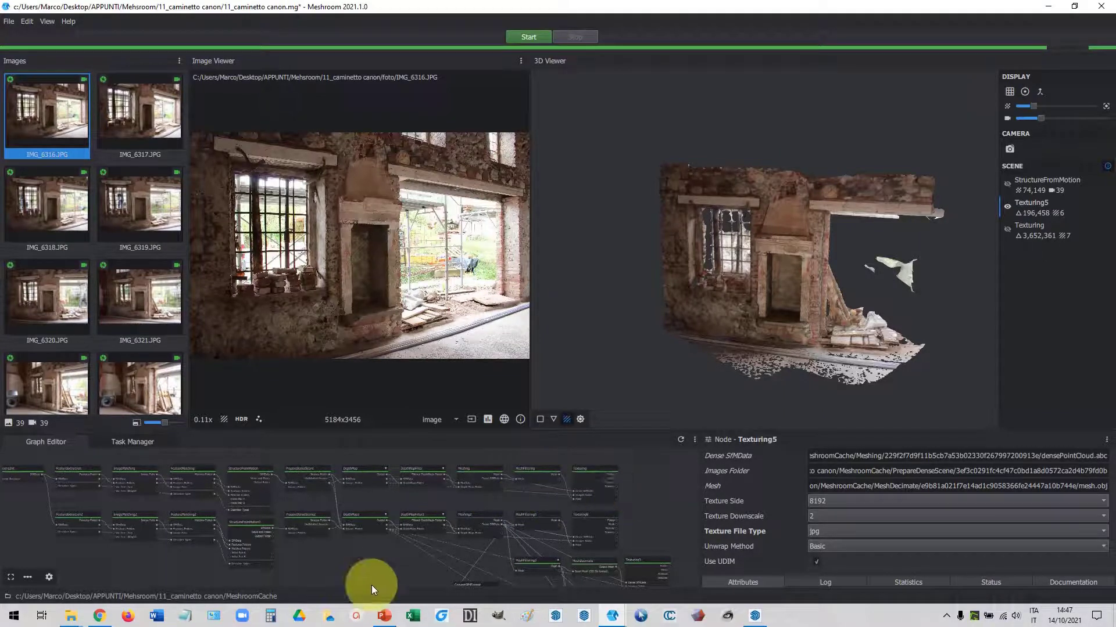
{"action": "left_click", "coordinate": [384, 616]}
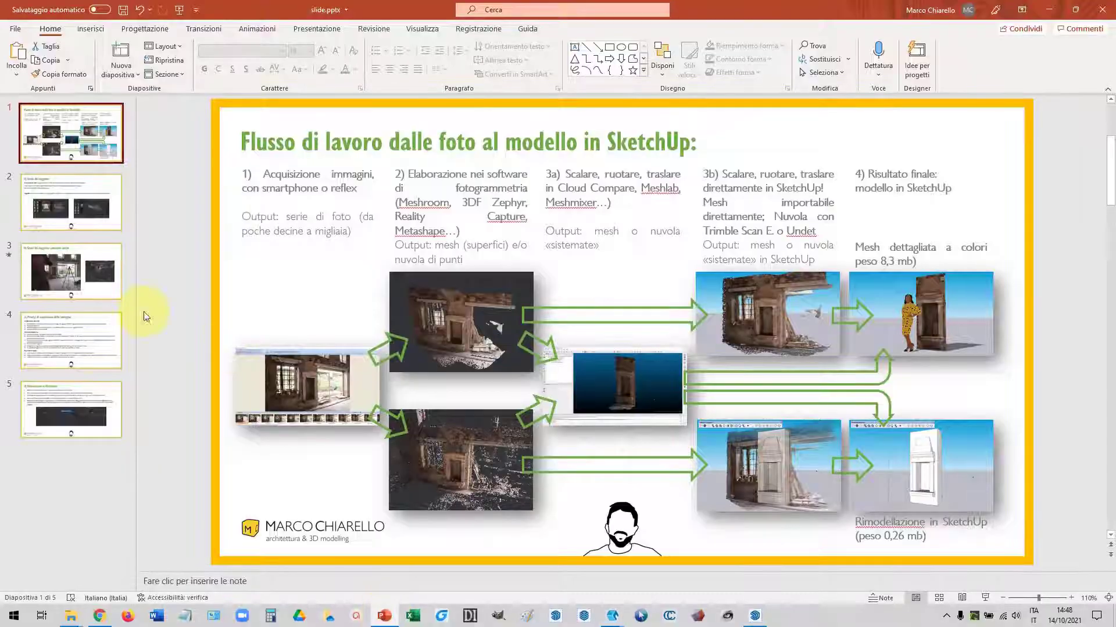
Step: Present slide 5, the Meshroom processing slide, full screen, then switch to the comparison spreadsheet
{"action": "left_click", "coordinate": [69, 337]}
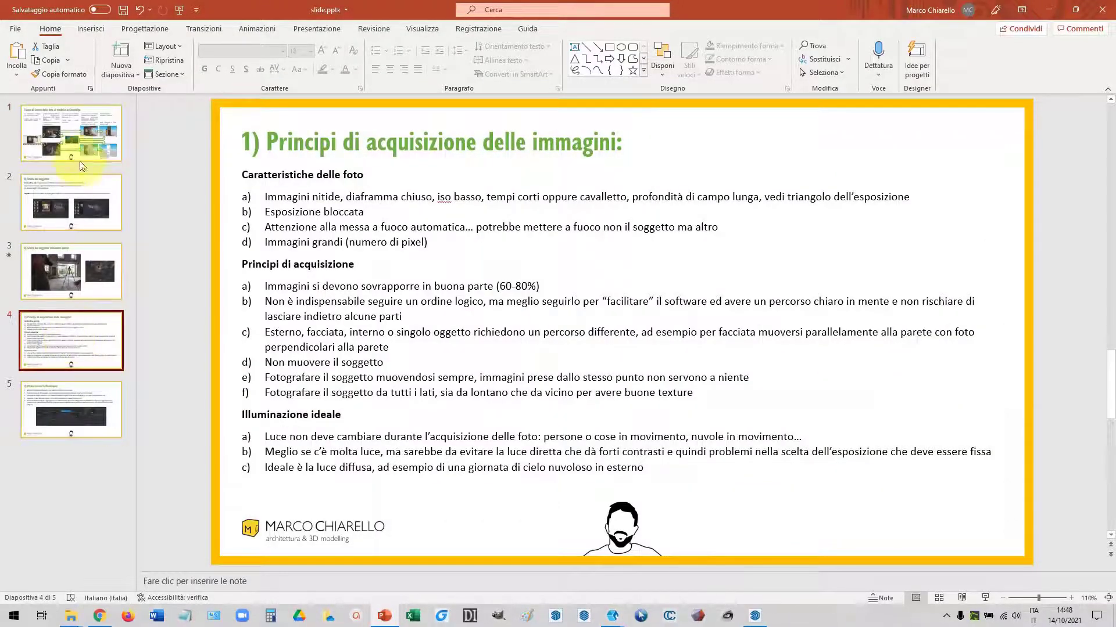
{"action": "left_click", "coordinate": [68, 406]}
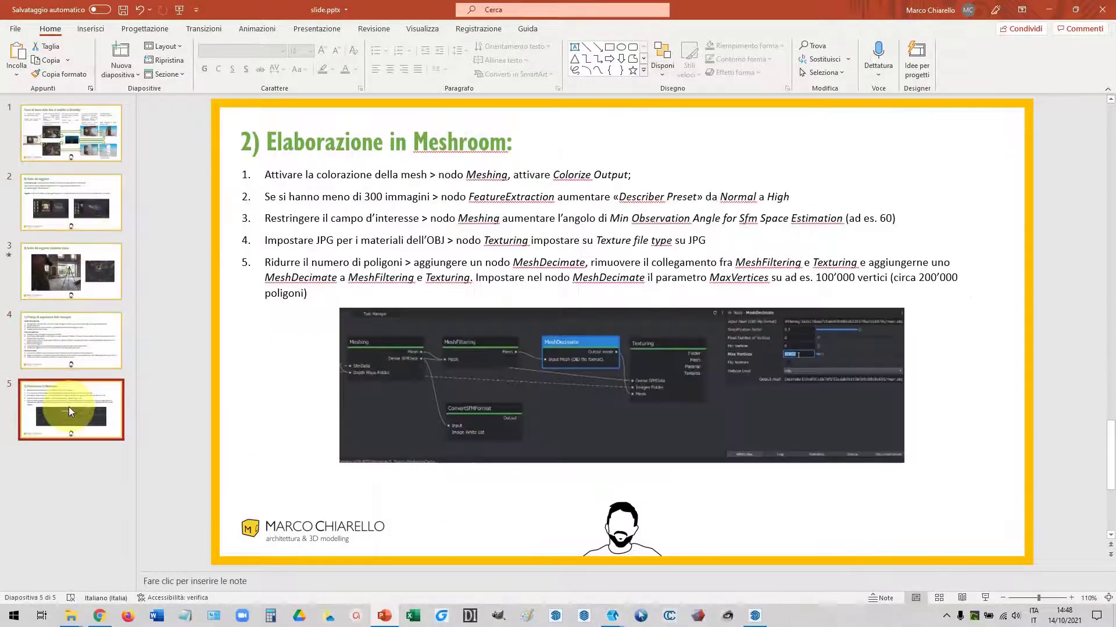
{"action": "left_click", "coordinate": [985, 598]}
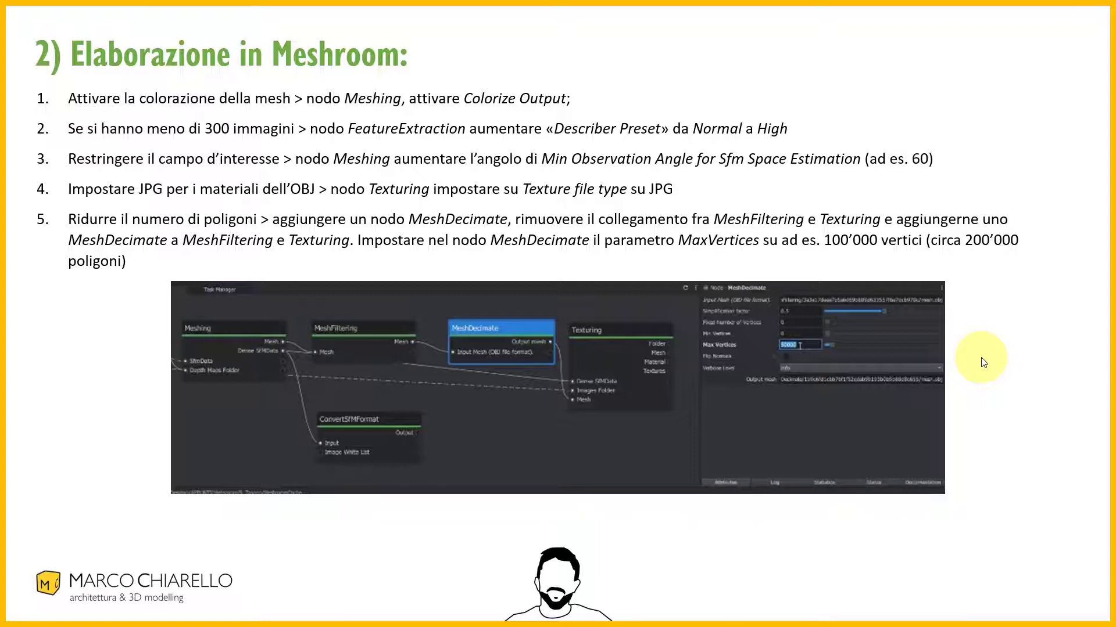
{"action": "key", "text": "Escape"}
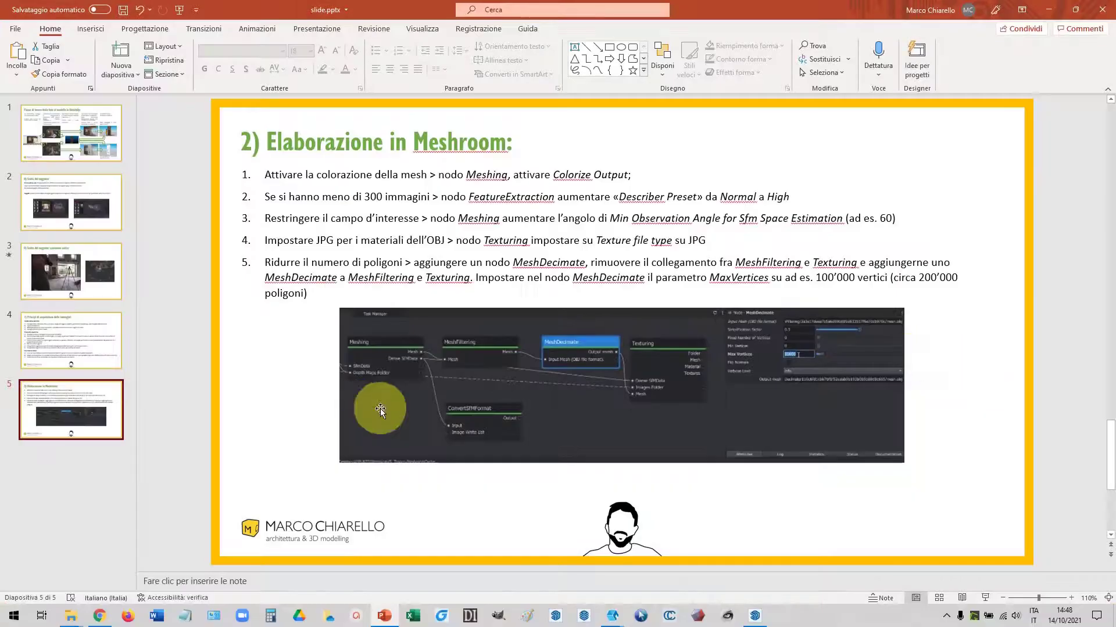
{"action": "left_click", "coordinate": [100, 615]}
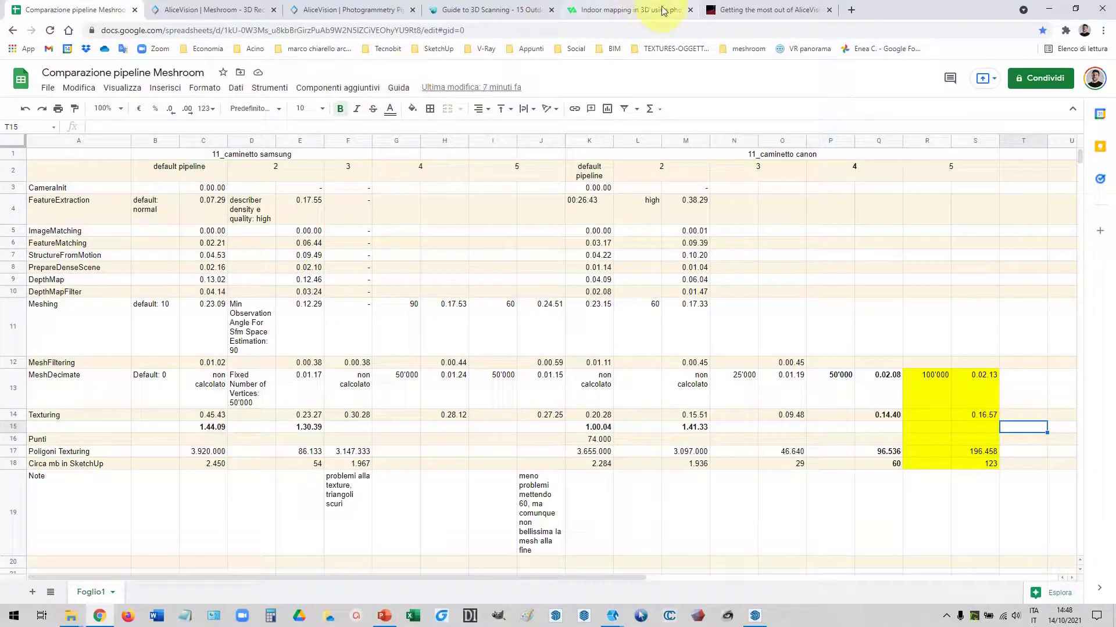
Step: Open the Scuola 3D course website from a bookmark folder in a new tab
{"action": "left_click", "coordinate": [853, 10]}
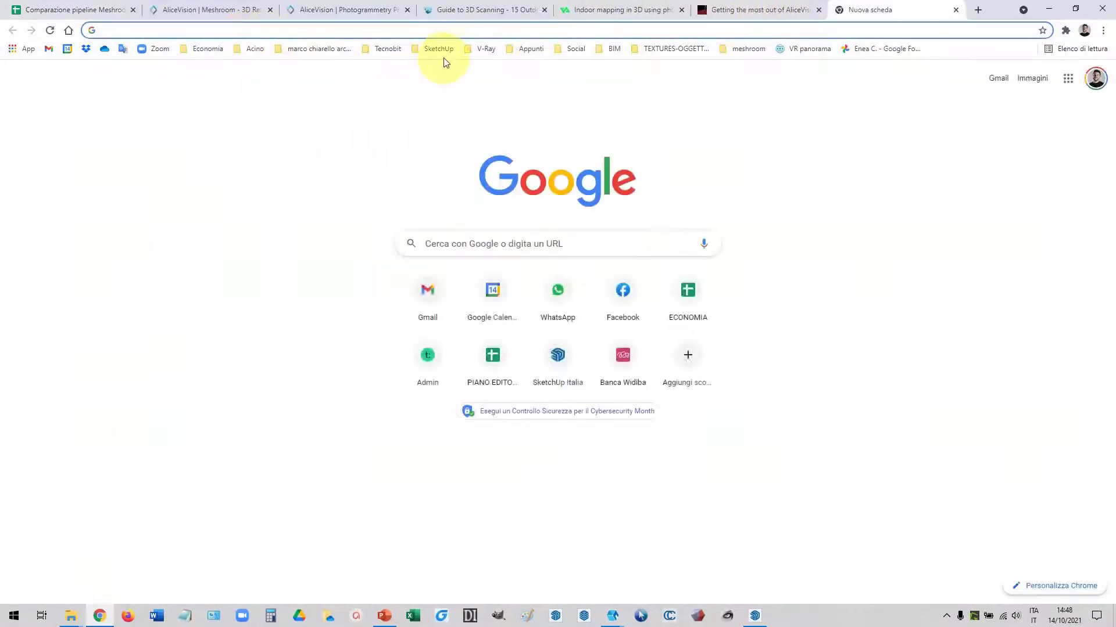
{"action": "left_click", "coordinate": [341, 51]}
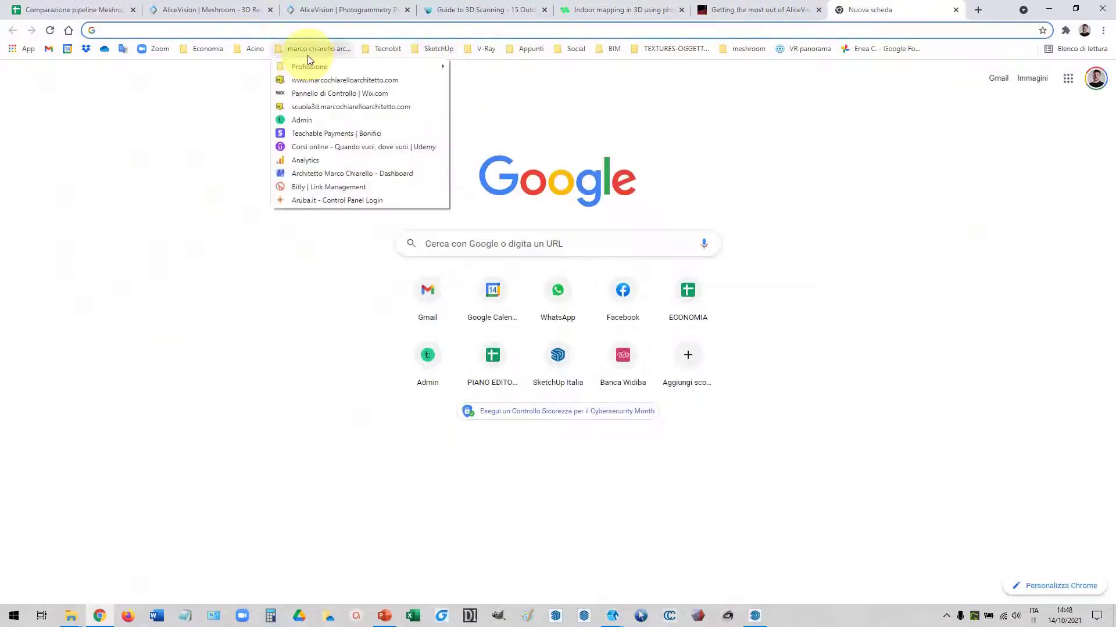
{"action": "left_click", "coordinate": [324, 110]}
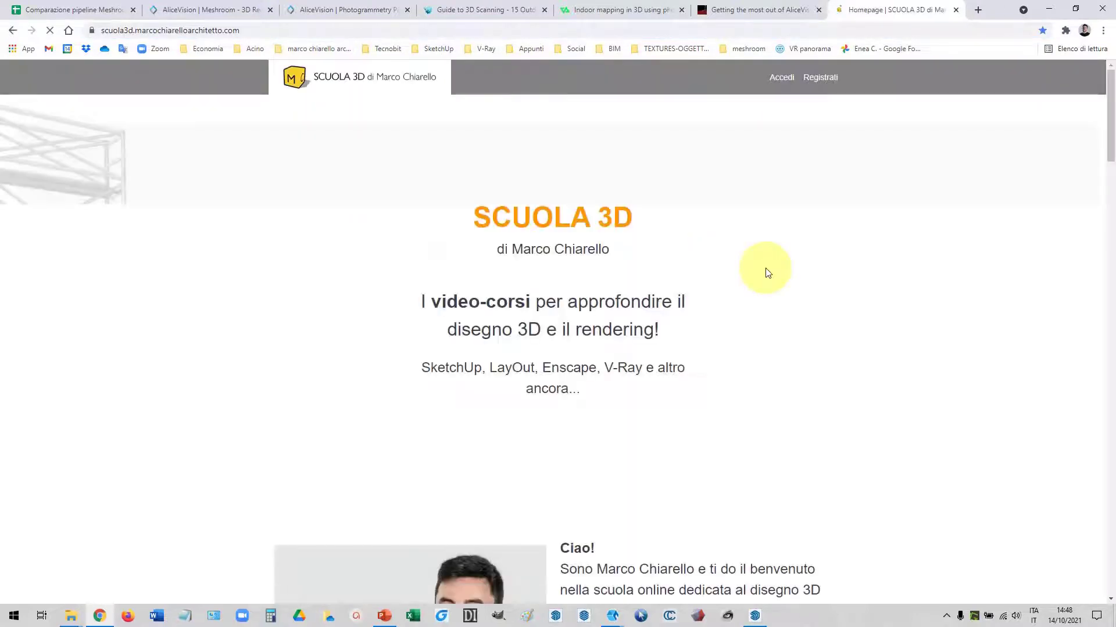
Step: Scroll through the Scuola 3D course listings, then return to the Meshroom project
{"action": "scroll", "coordinate": [825, 341], "scroll_direction": "down", "scroll_amount": 4}
{"action": "scroll", "coordinate": [828, 343], "scroll_direction": "down", "scroll_amount": 2}
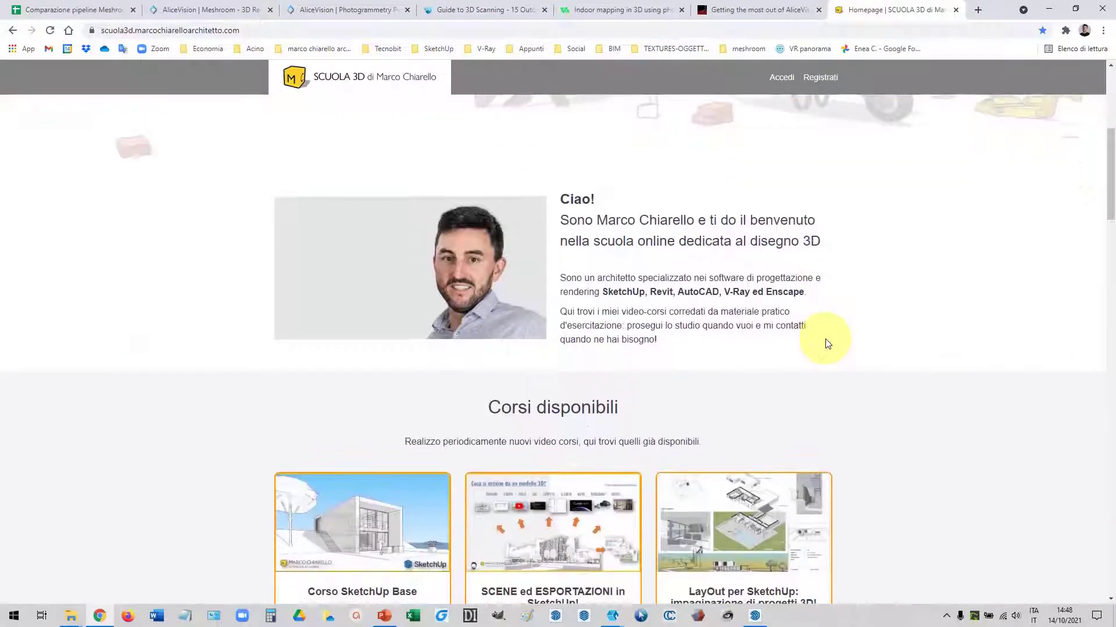
{"action": "scroll", "coordinate": [828, 343], "scroll_direction": "down", "scroll_amount": 2}
{"action": "scroll", "coordinate": [928, 347], "scroll_direction": "down", "scroll_amount": 2}
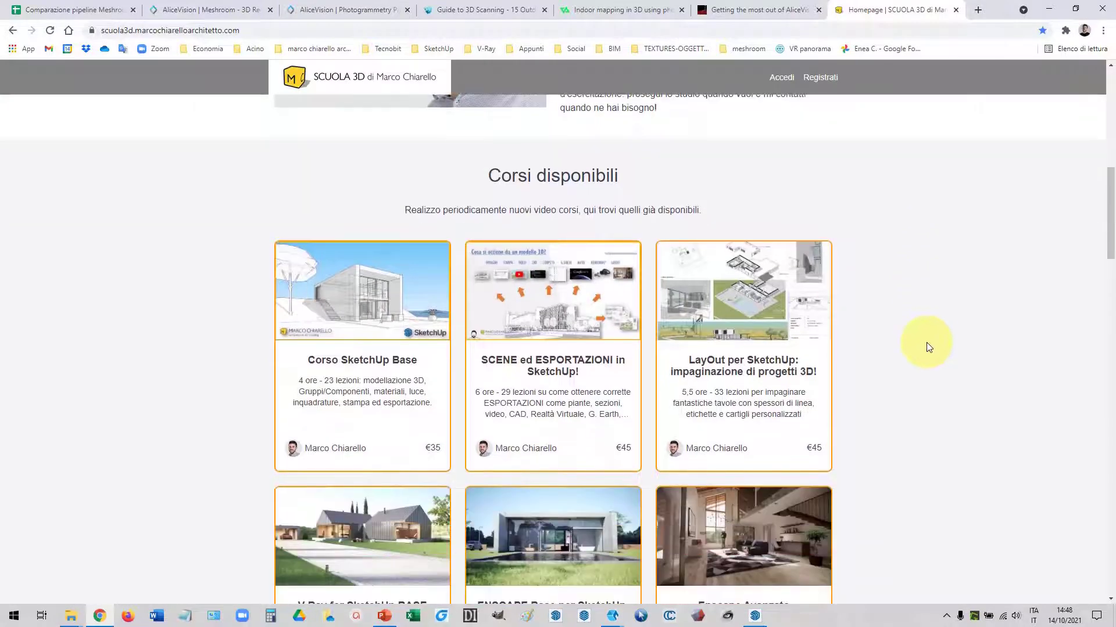
{"action": "scroll", "coordinate": [928, 347], "scroll_direction": "down", "scroll_amount": 1}
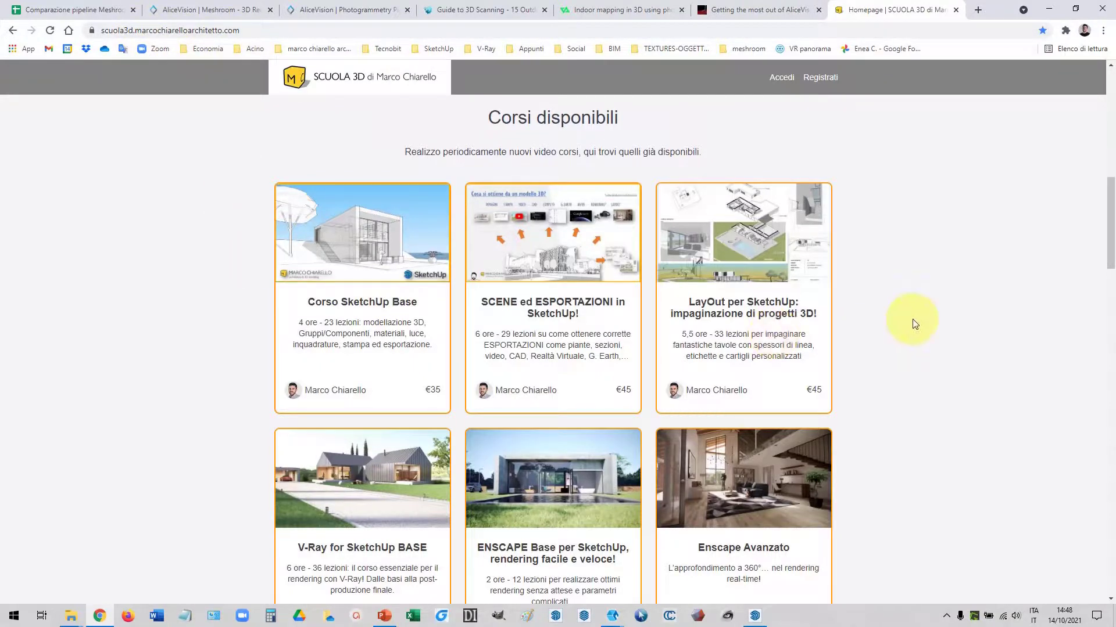
{"action": "scroll", "coordinate": [912, 319], "scroll_direction": "down", "scroll_amount": 1}
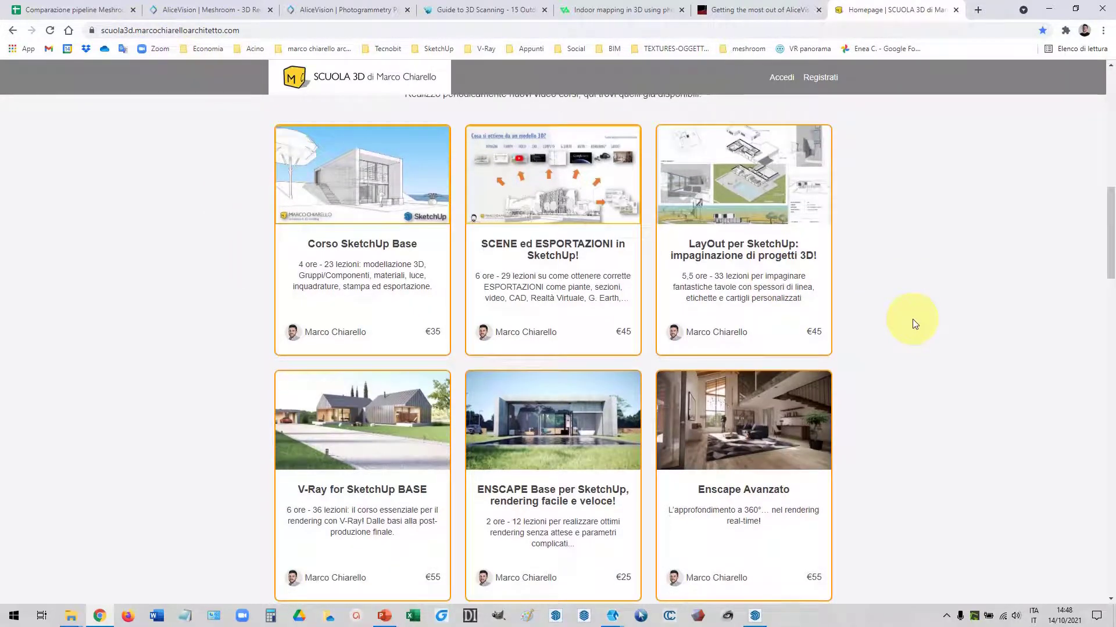
{"action": "scroll", "coordinate": [912, 319], "scroll_direction": "down", "scroll_amount": 3}
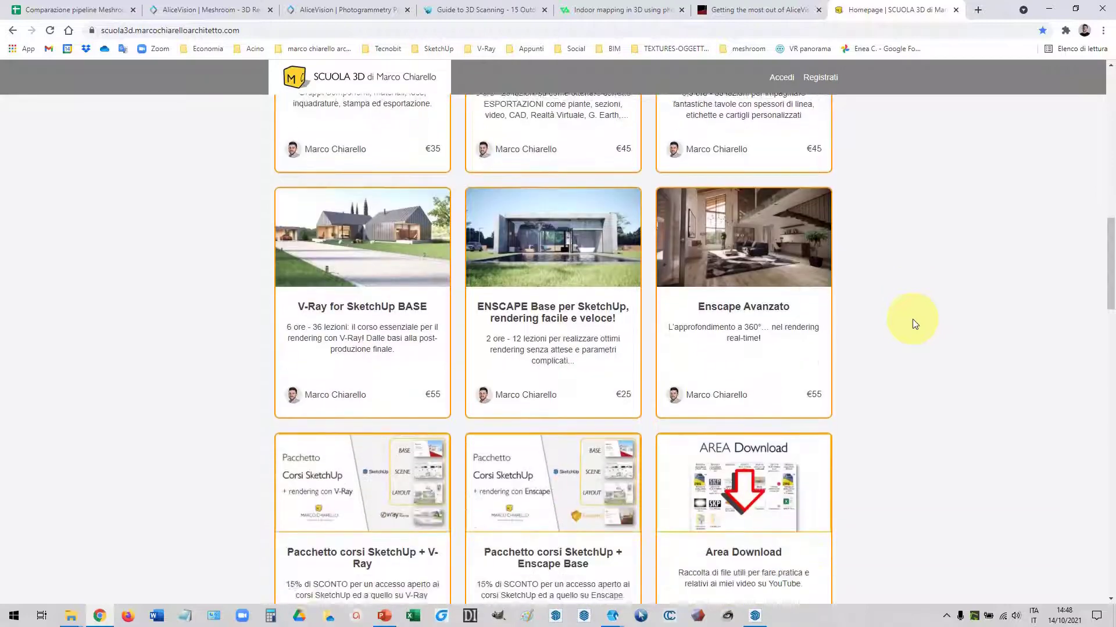
{"action": "scroll", "coordinate": [913, 324], "scroll_direction": "down", "scroll_amount": 4}
{"action": "scroll", "coordinate": [913, 323], "scroll_direction": "up", "scroll_amount": 8}
{"action": "scroll", "coordinate": [913, 323], "scroll_direction": "up", "scroll_amount": 8}
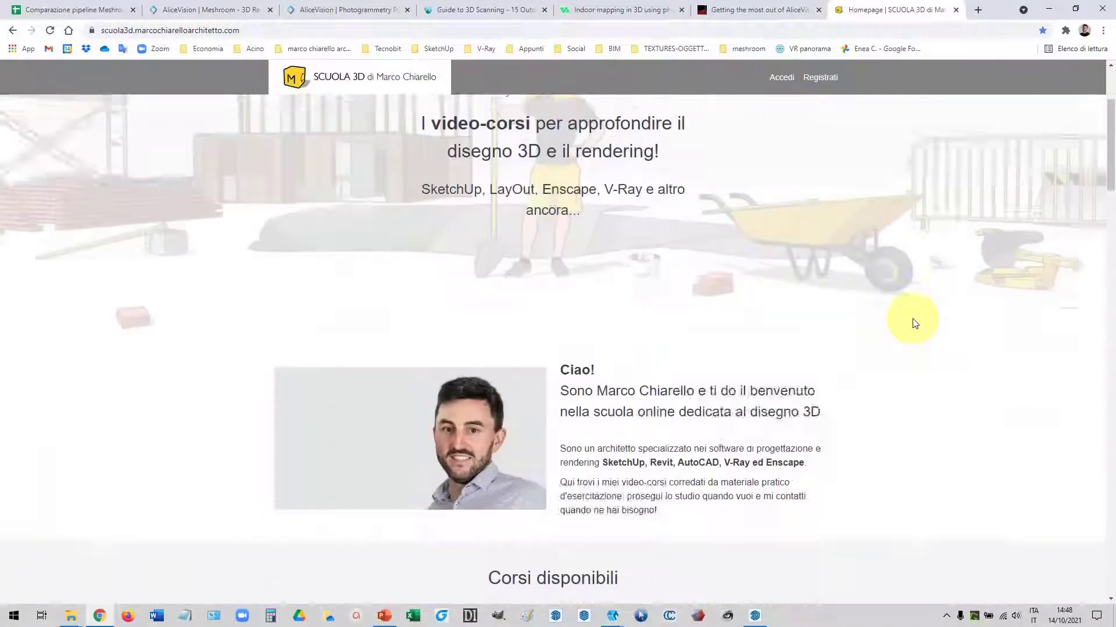
{"action": "scroll", "coordinate": [914, 321], "scroll_direction": "down", "scroll_amount": 3}
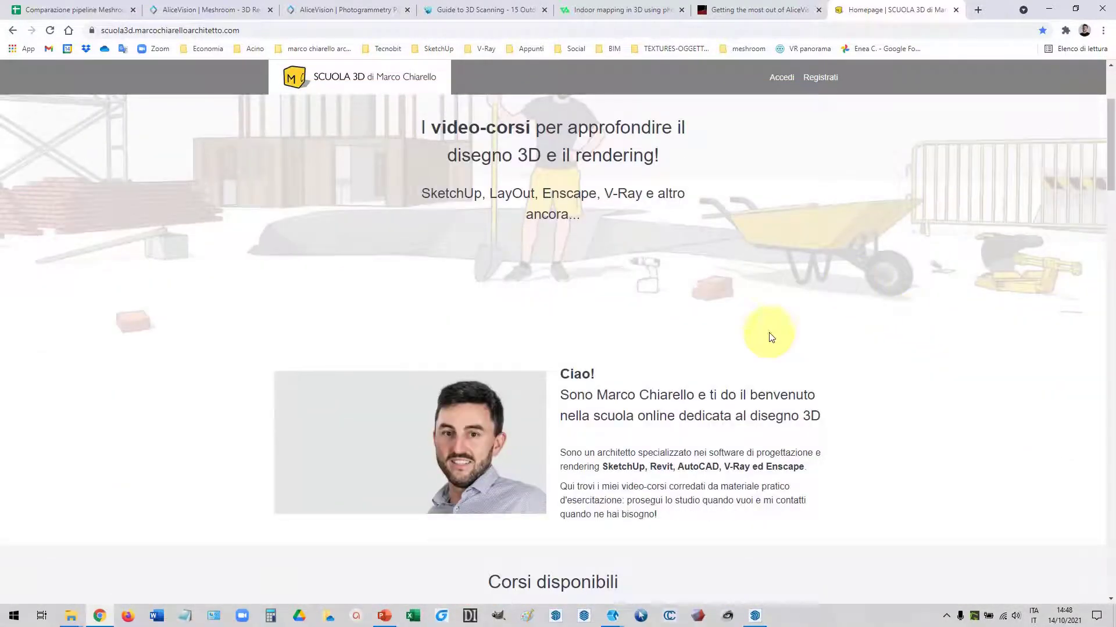
{"action": "mouse_move", "coordinate": [612, 616]}
{"action": "left_click", "coordinate": [657, 573]}
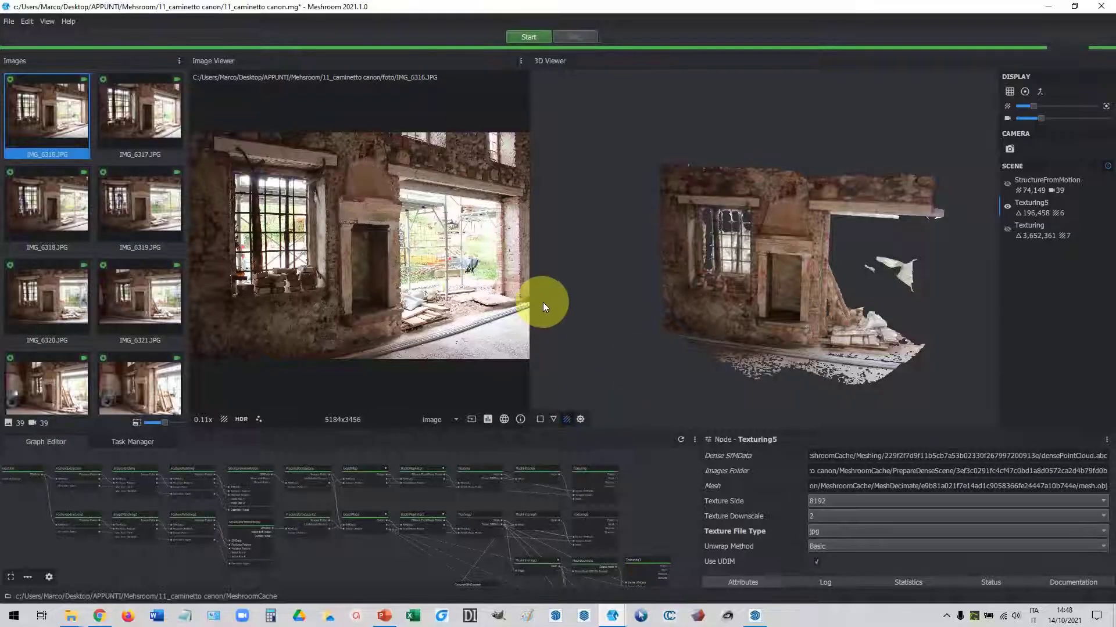